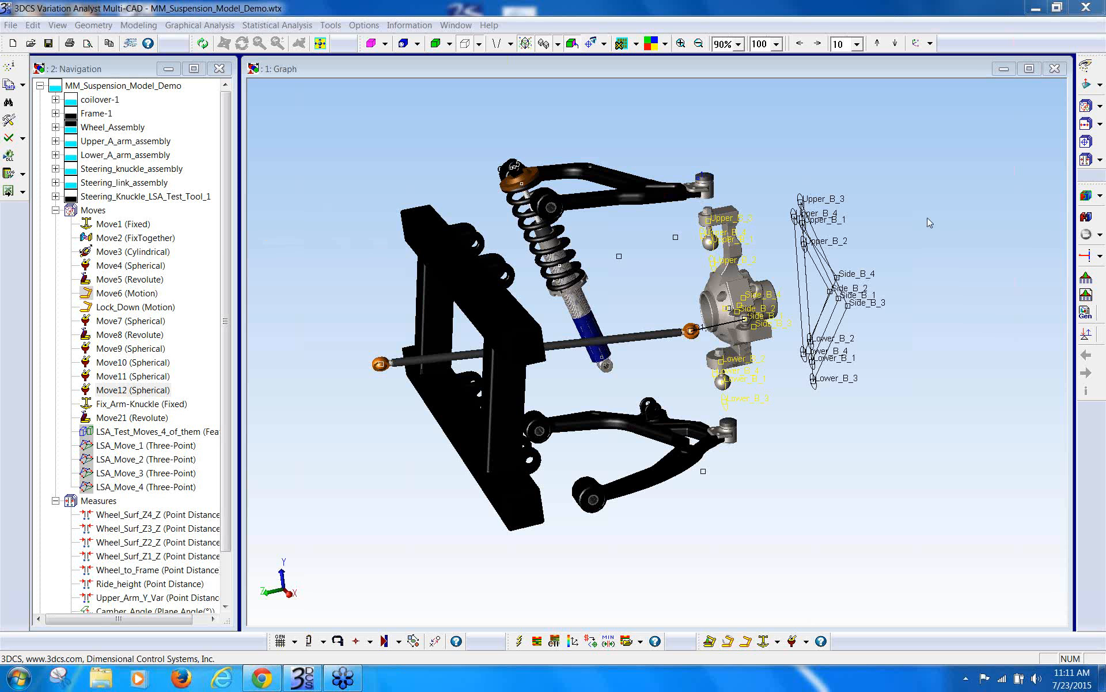
Step: Animate the assembly moves through the final step, Move21, and run the deviation animation on the assembled suspension
click(1086, 235)
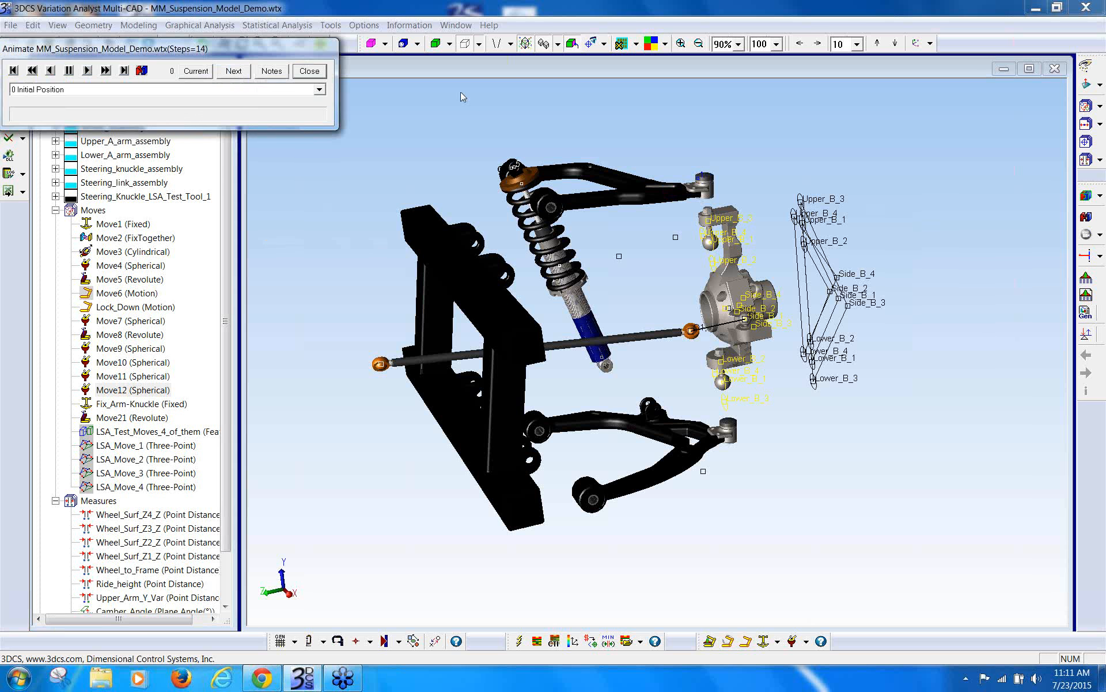
click(124, 71)
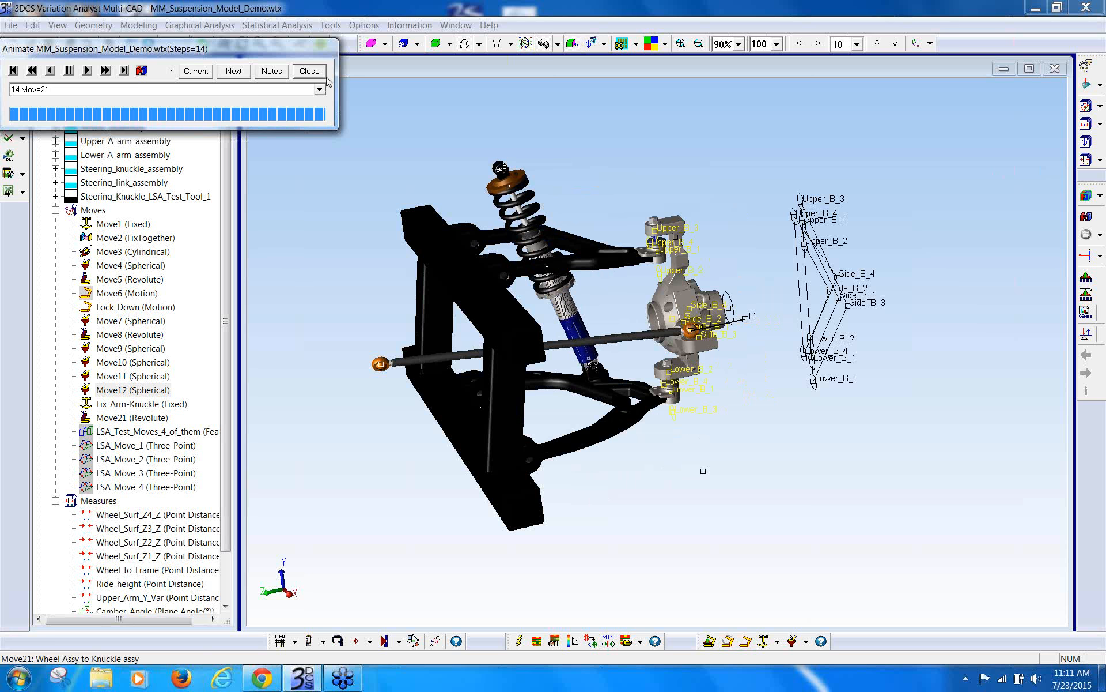
click(309, 71)
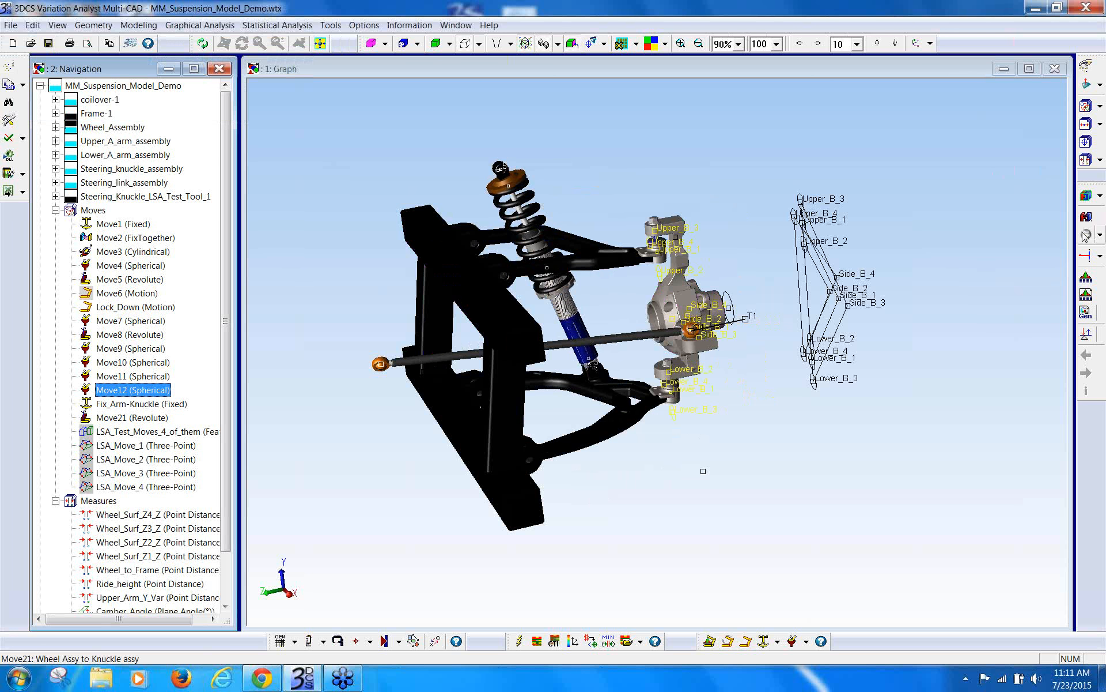
click(1086, 258)
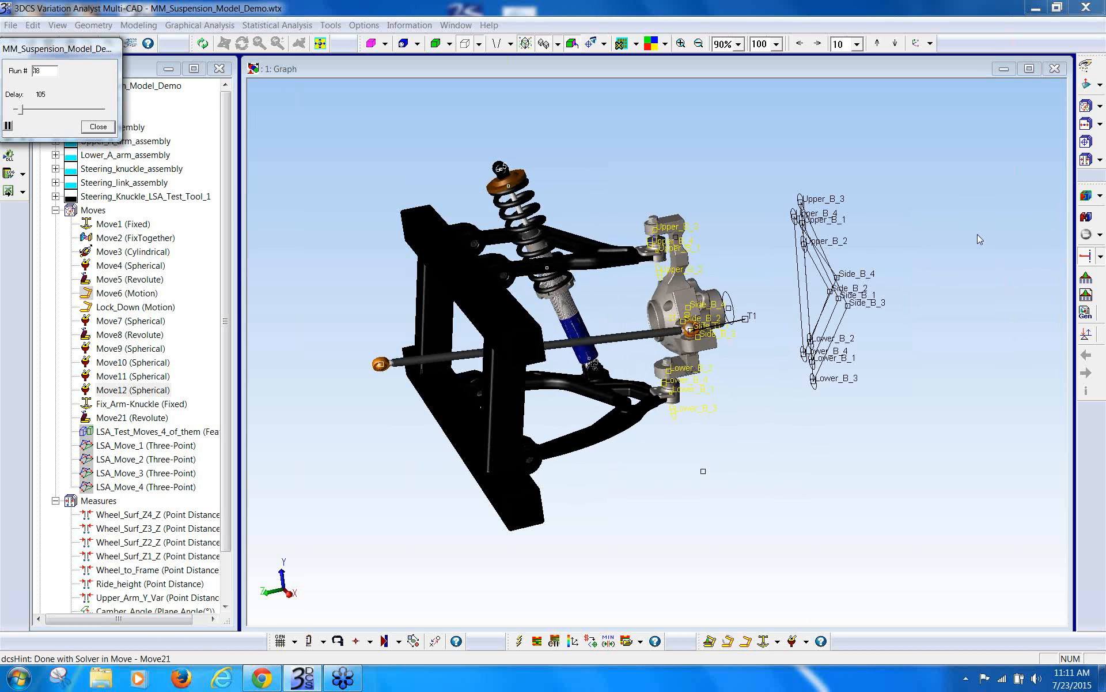
click(98, 126)
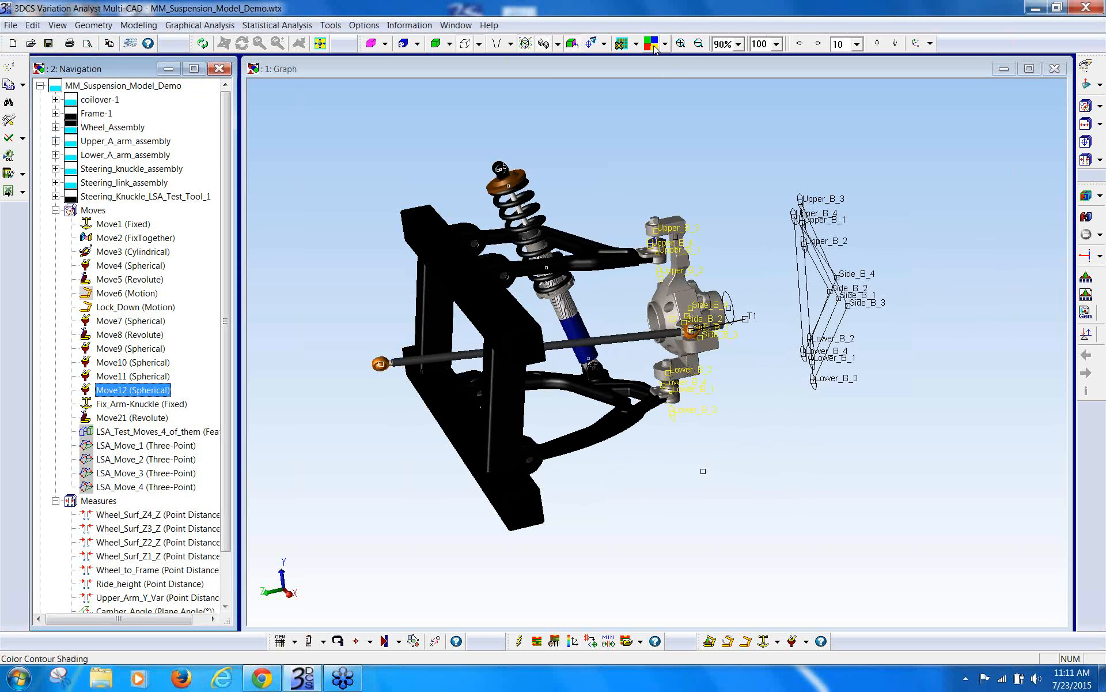
Step: Turn on color contour shading, rebuild the suspension model, and run the deviation animation with the contours shown
click(651, 44)
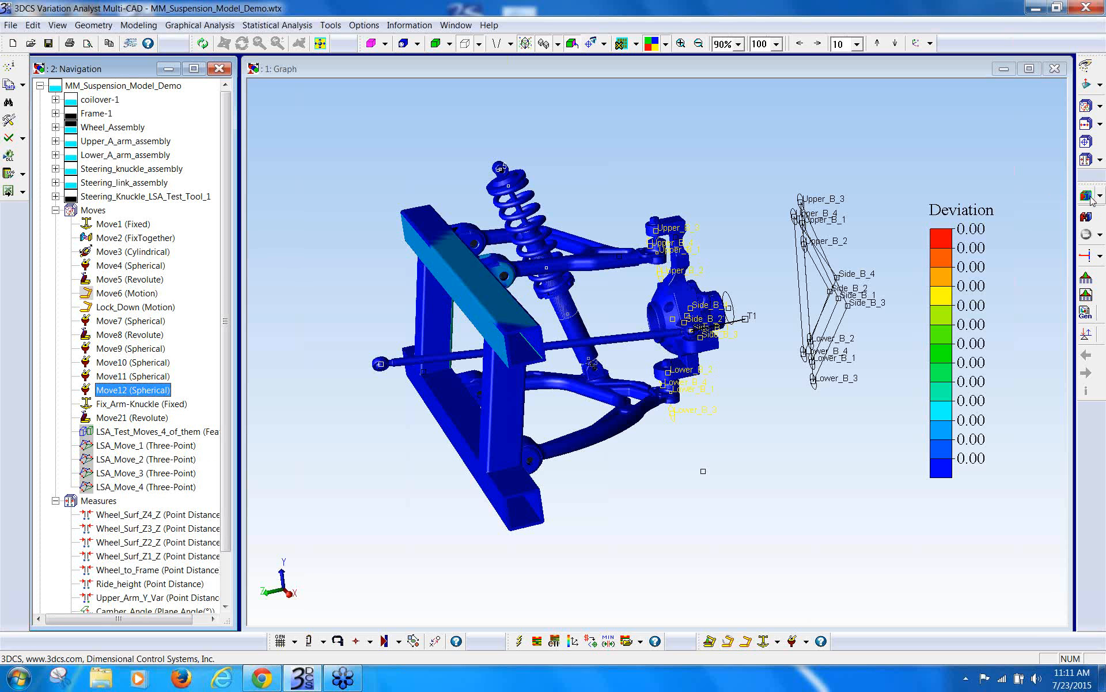
click(1085, 216)
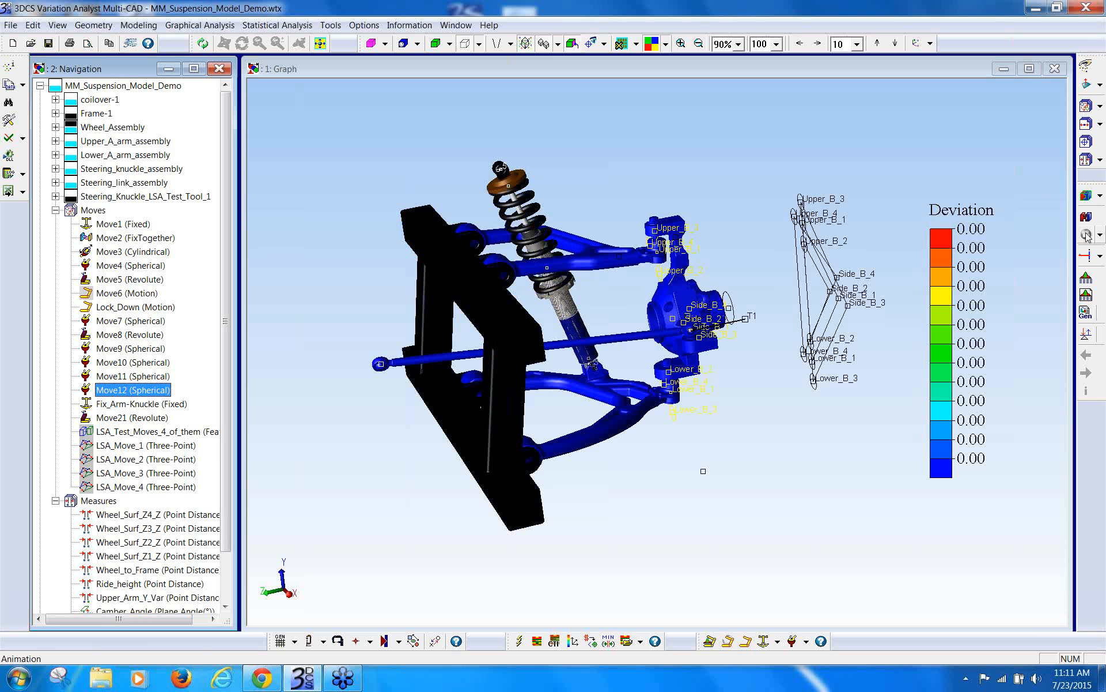
click(1086, 255)
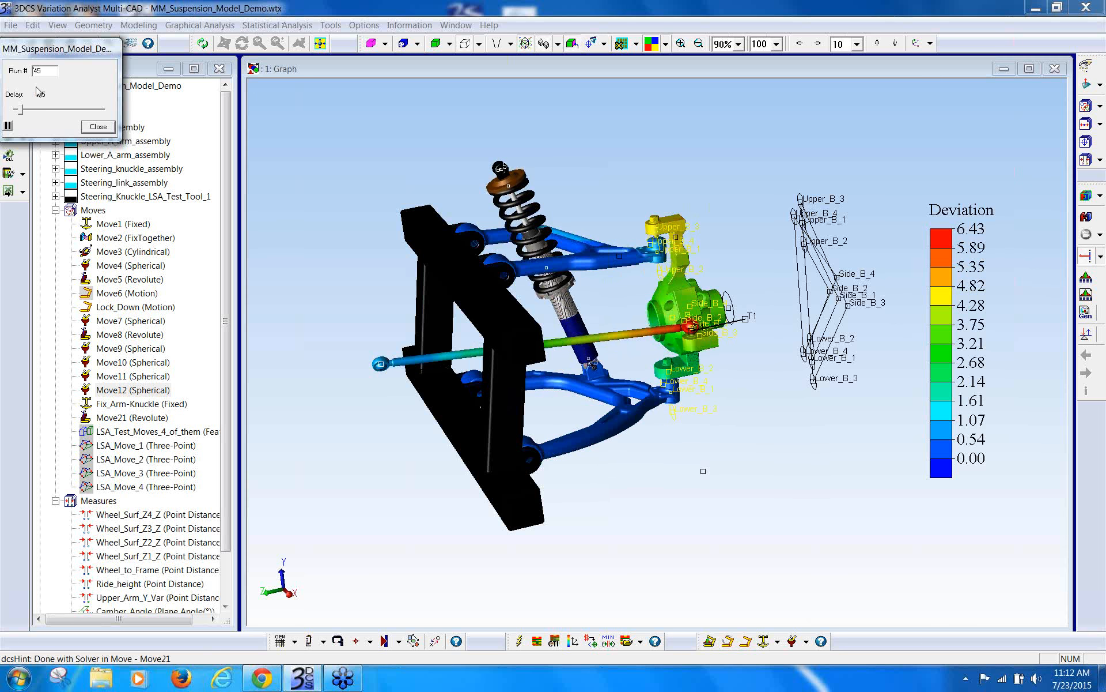
click(110, 128)
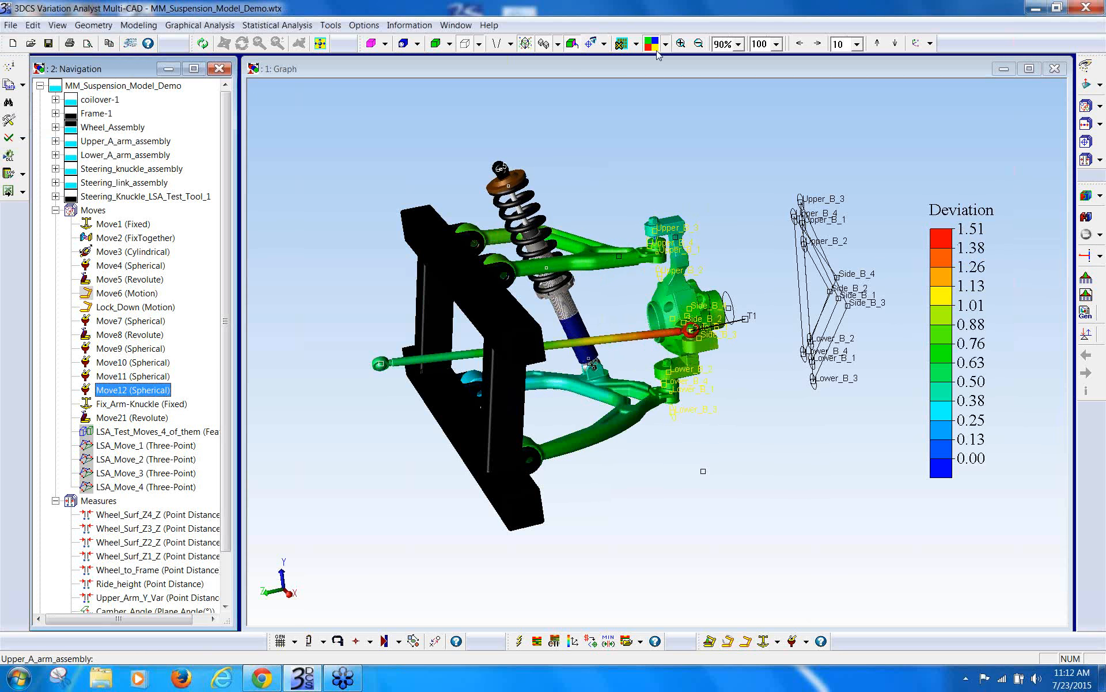
Step: Enable the manual scale from 0 to 5 for the deviation legend in the color contour options
click(666, 43)
click(674, 96)
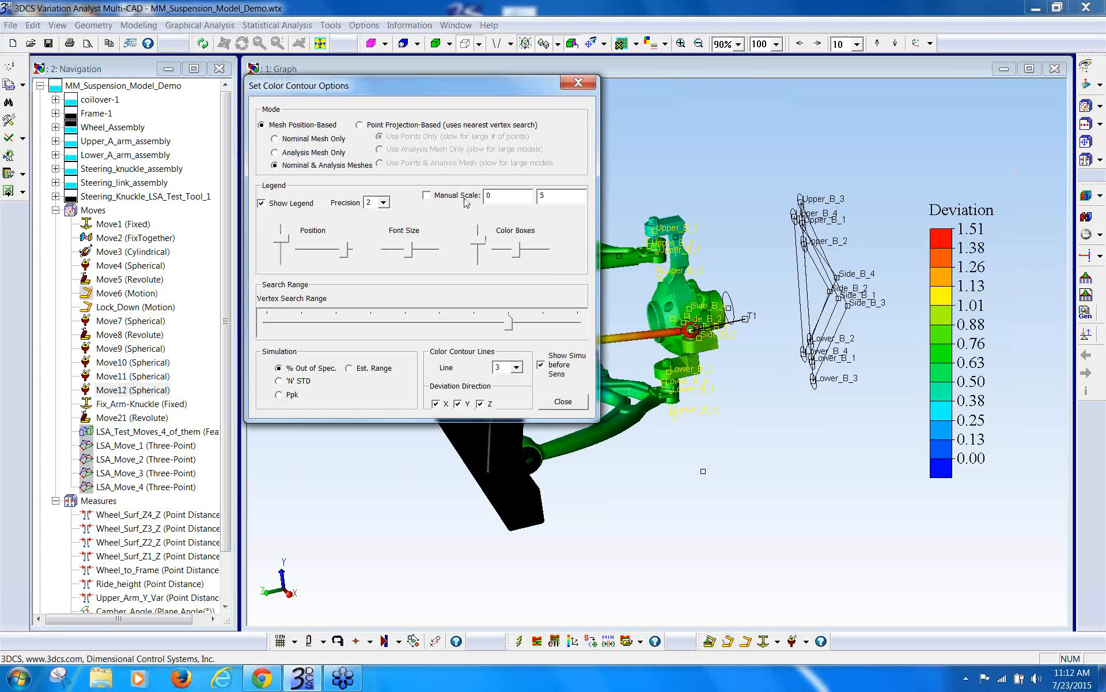
click(427, 195)
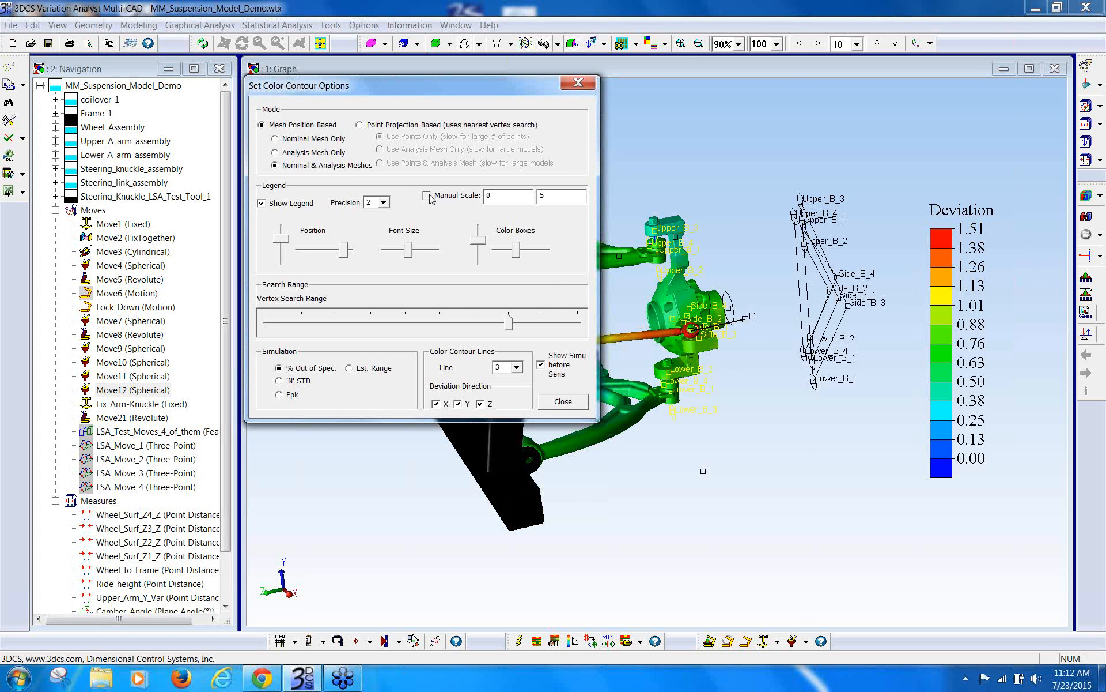
click(563, 401)
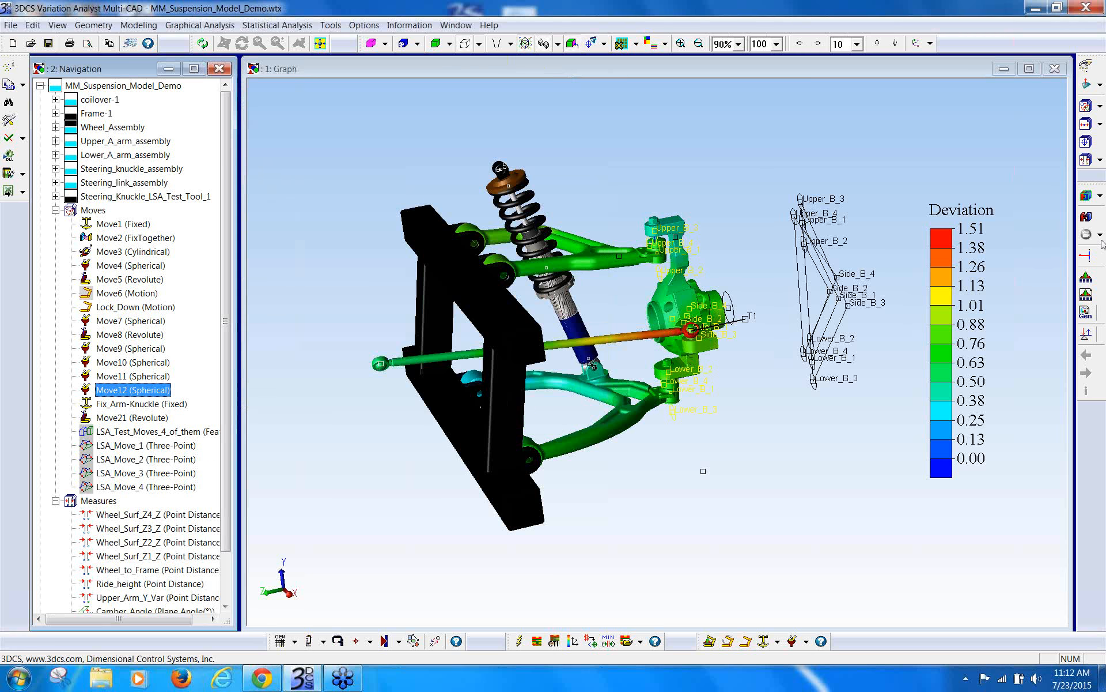
Step: Rerun the deviation animation using the manual contour scale and float the Advanced Analyzer Optimizer toolbar over the graph area
click(1086, 198)
click(1087, 257)
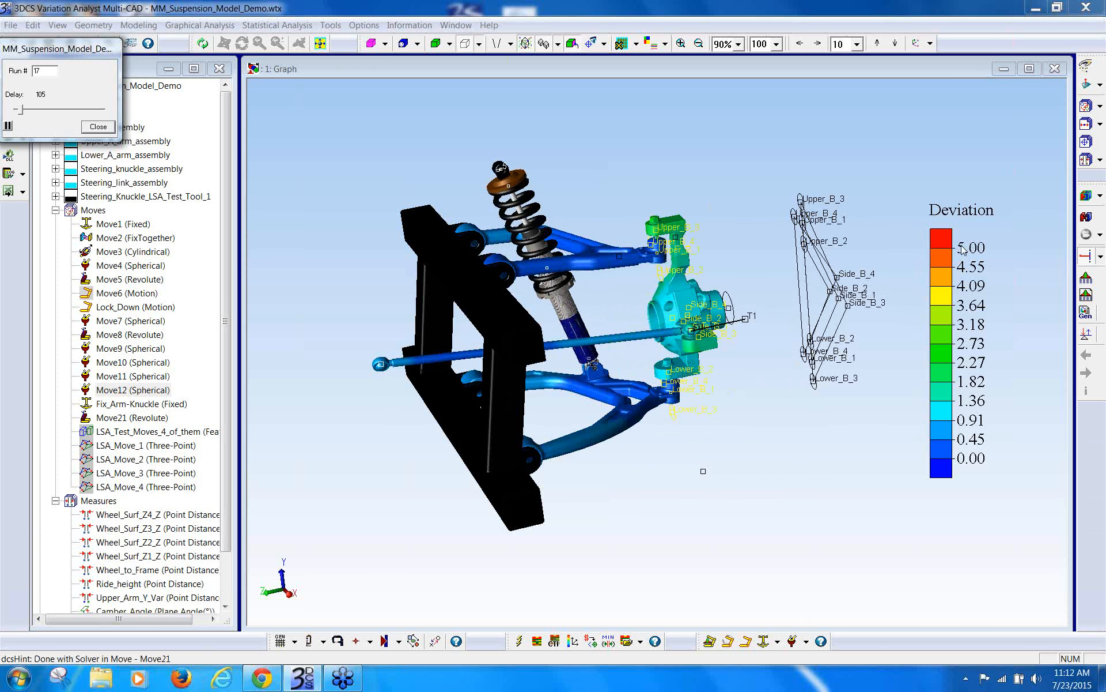
click(100, 127)
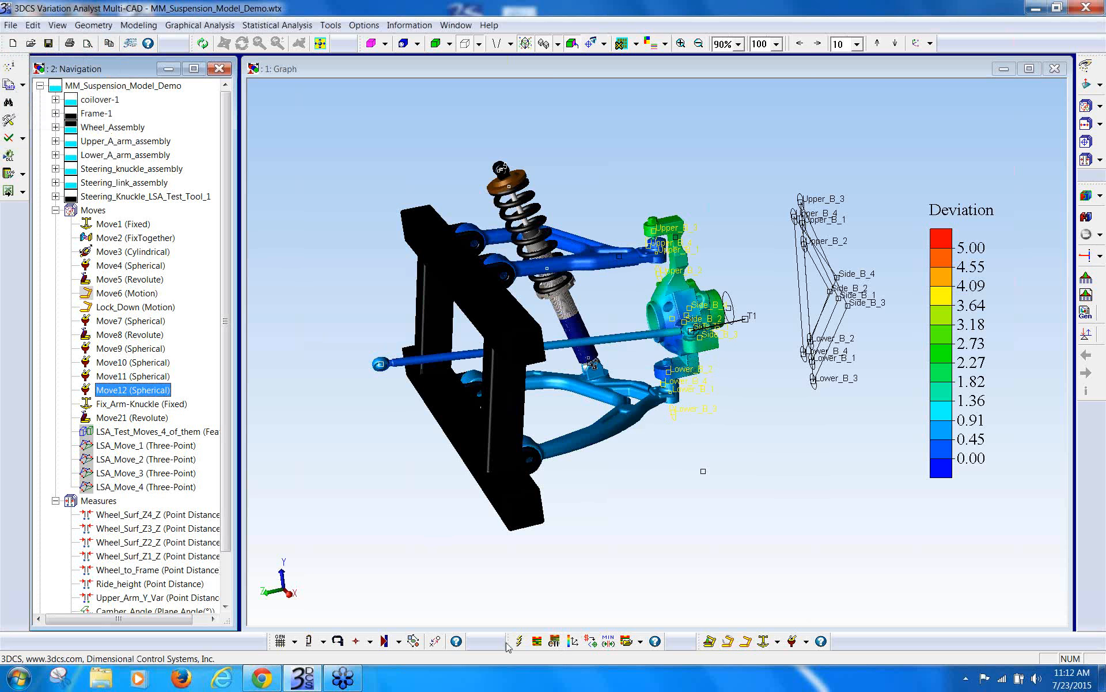
drag(507, 646, 603, 560)
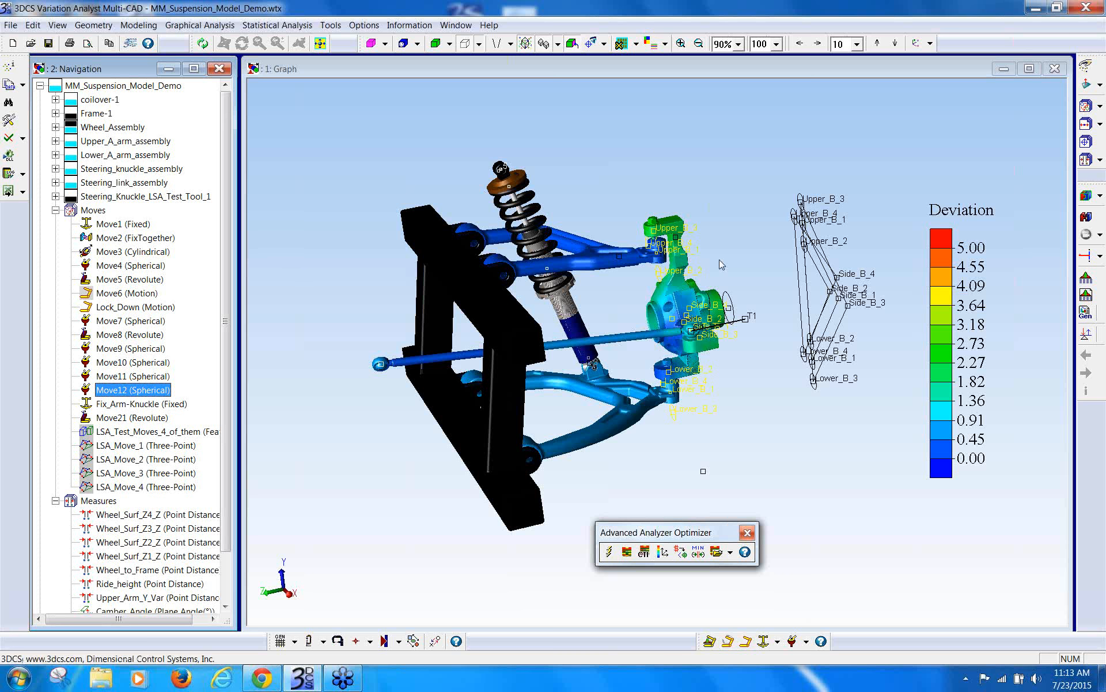
Step: Toggle the on/off state of all moves, and individually toggle Move6 and LSA_Test_Moves_4_of_them
right_click(95, 211)
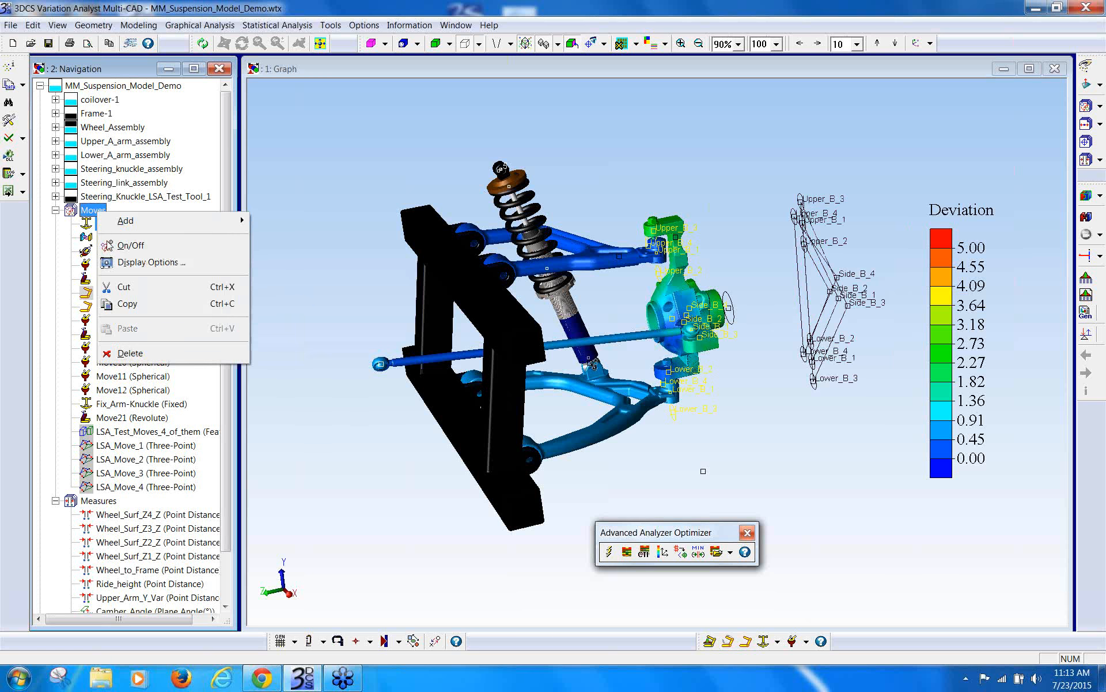
click(131, 245)
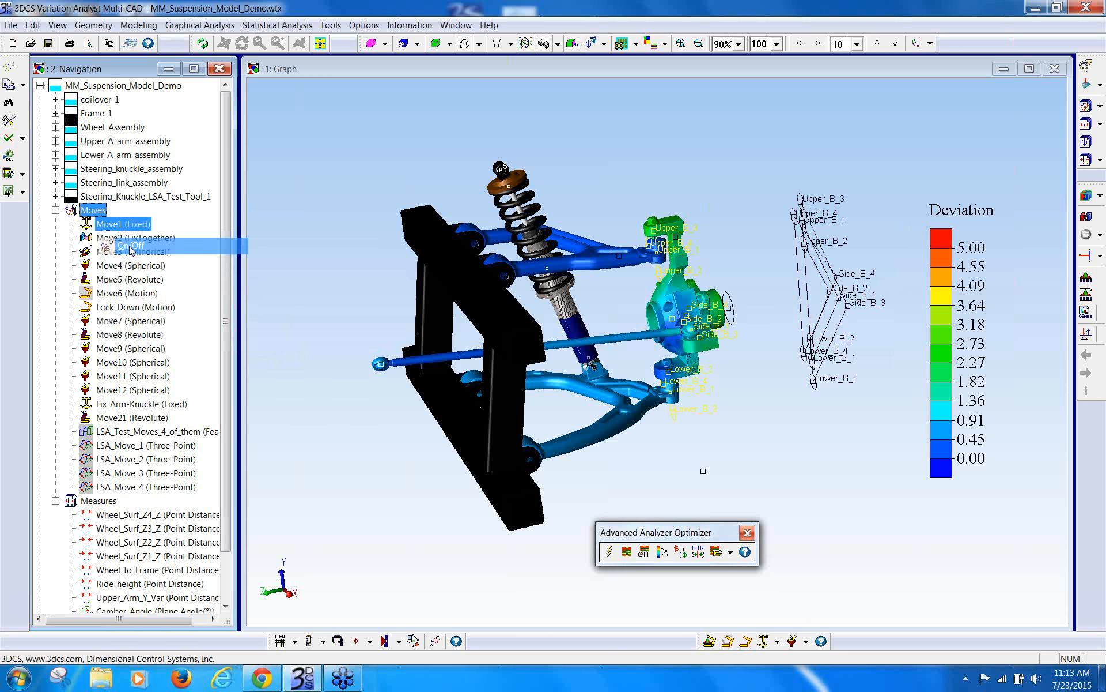
right_click(122, 294)
click(160, 372)
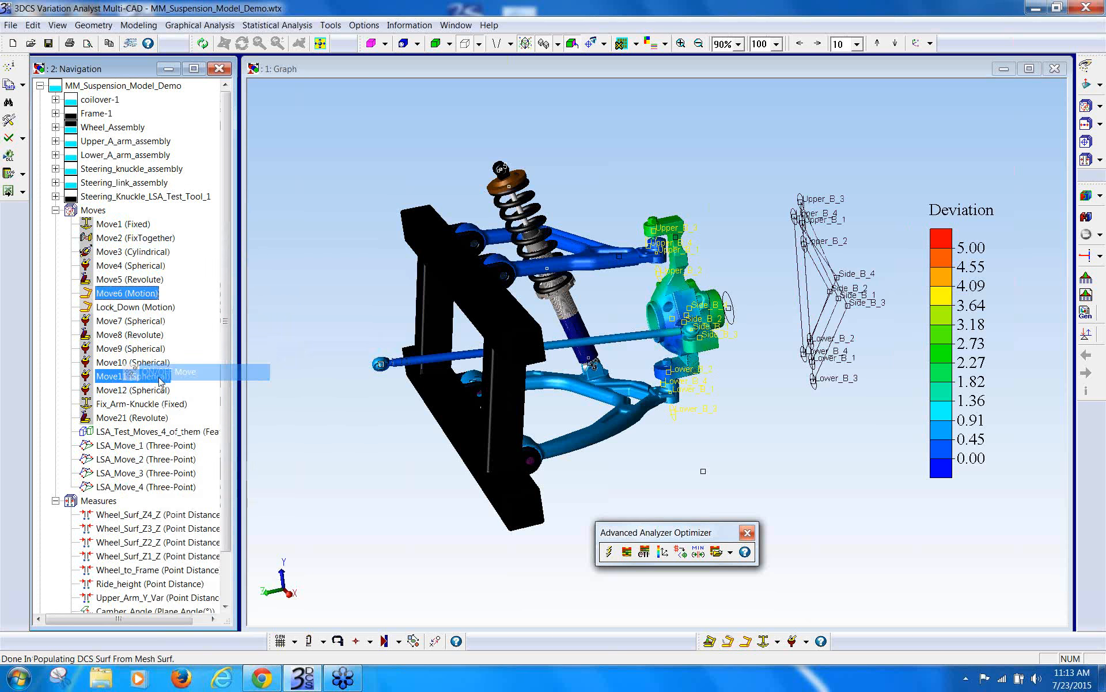
click(141, 432)
right_click(142, 436)
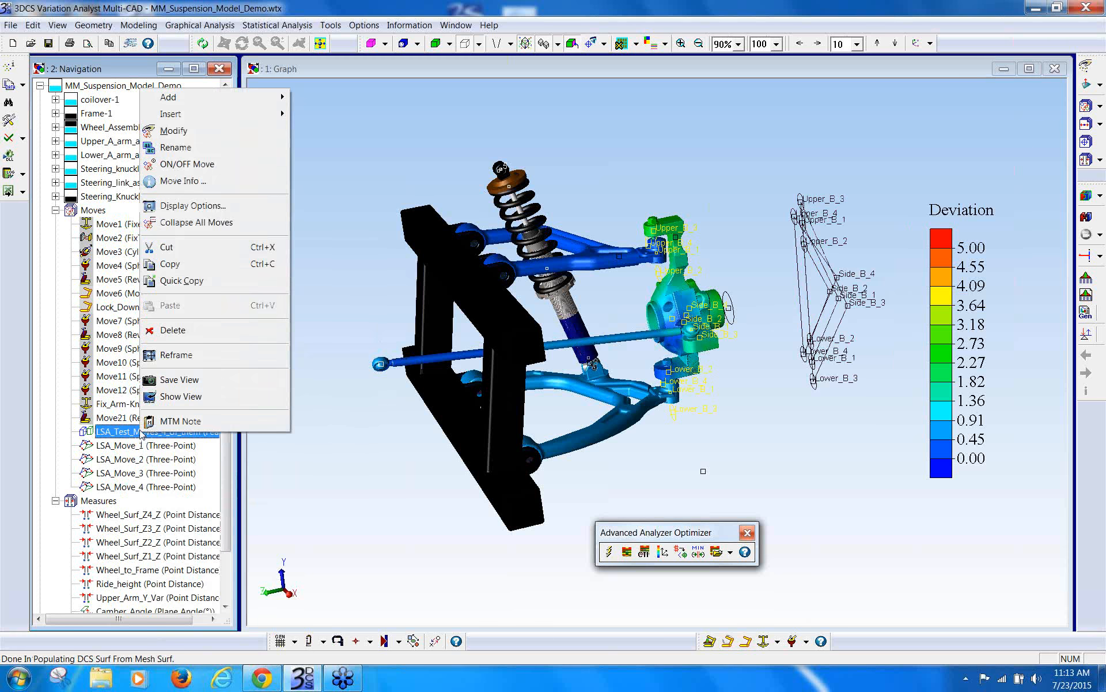
click(231, 164)
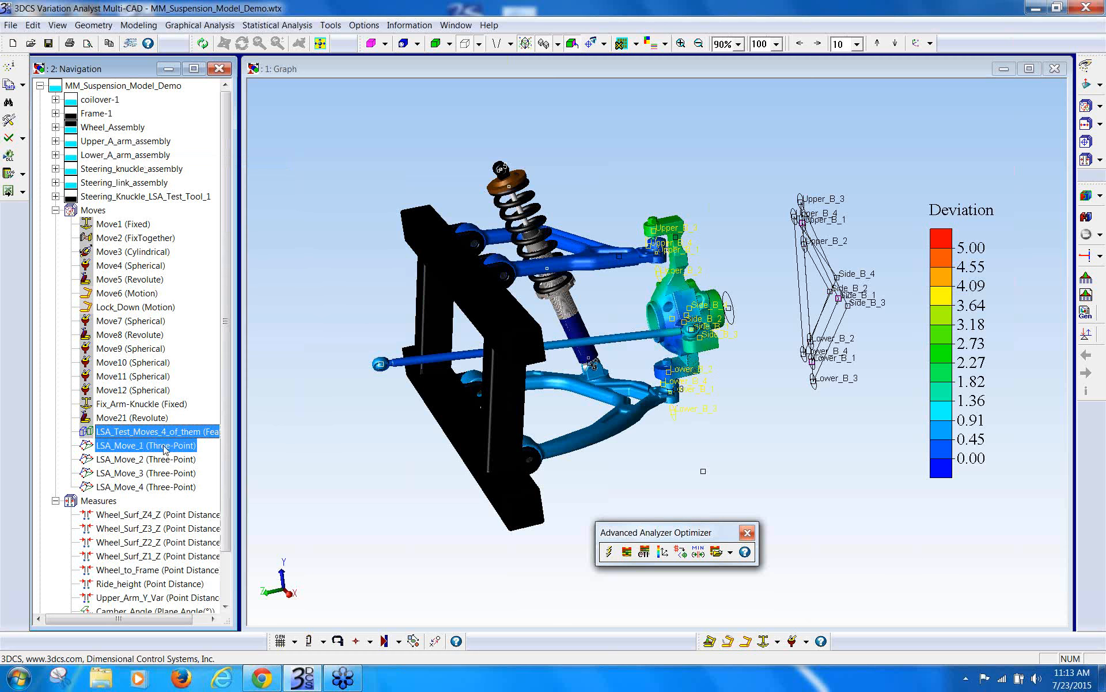
click(736, 440)
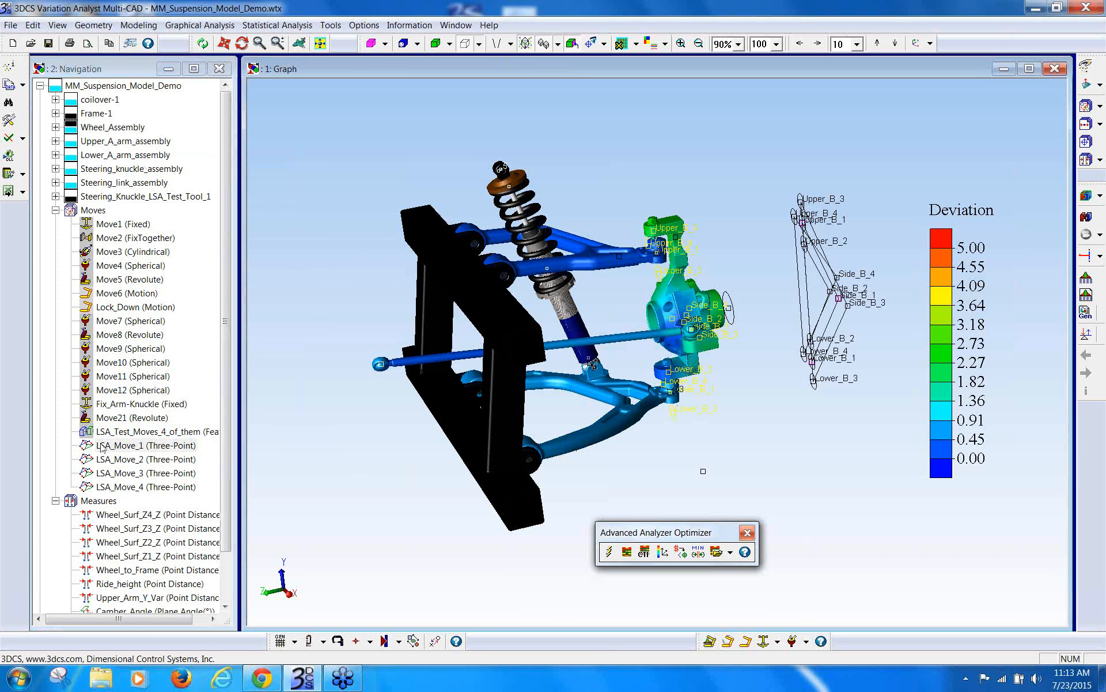
Step: Examine the points used by LSA_Move_1 and LSA_Move_3 and the faces of the steering knuckle
click(103, 447)
click(115, 472)
middle_drag(397, 476, 443, 481)
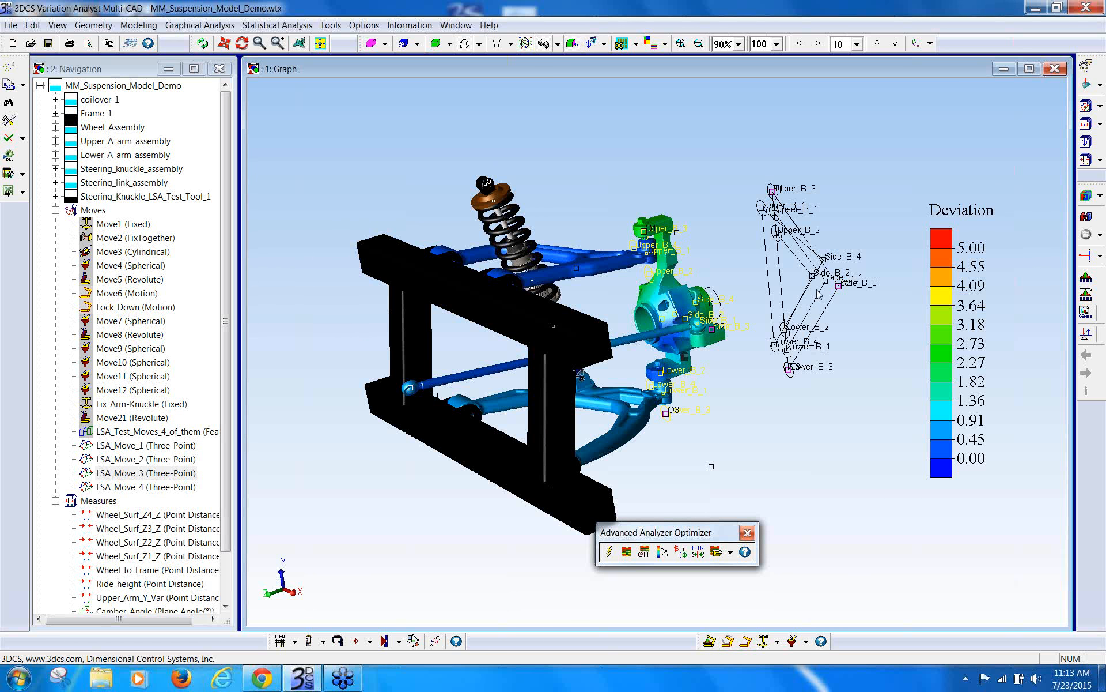
click(682, 310)
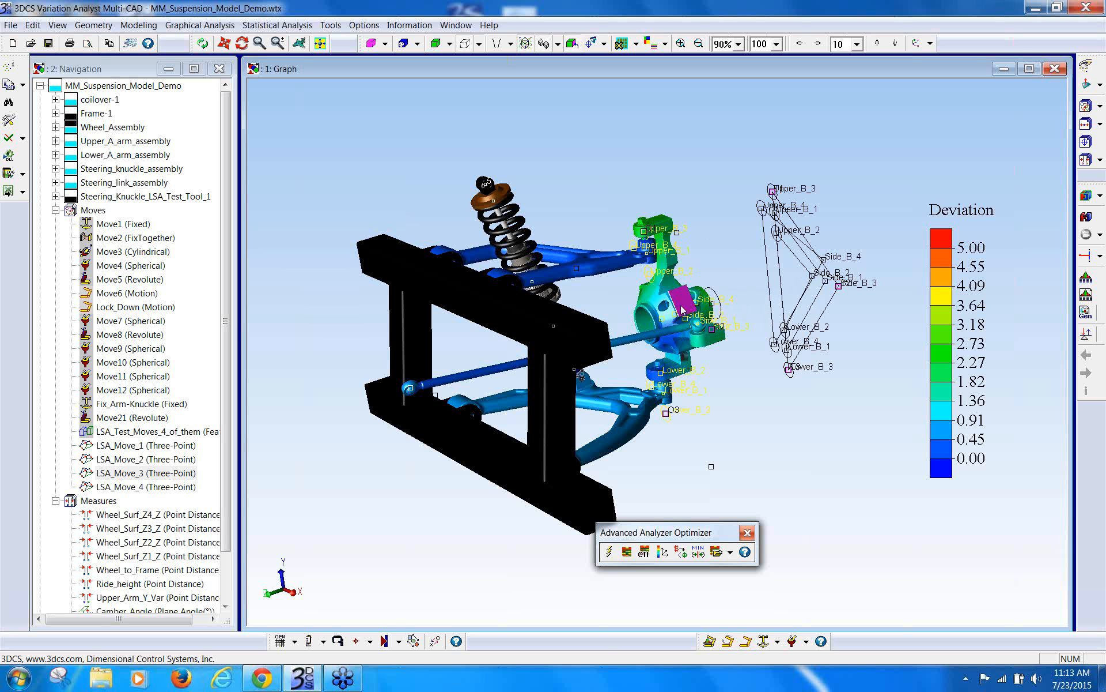
click(653, 277)
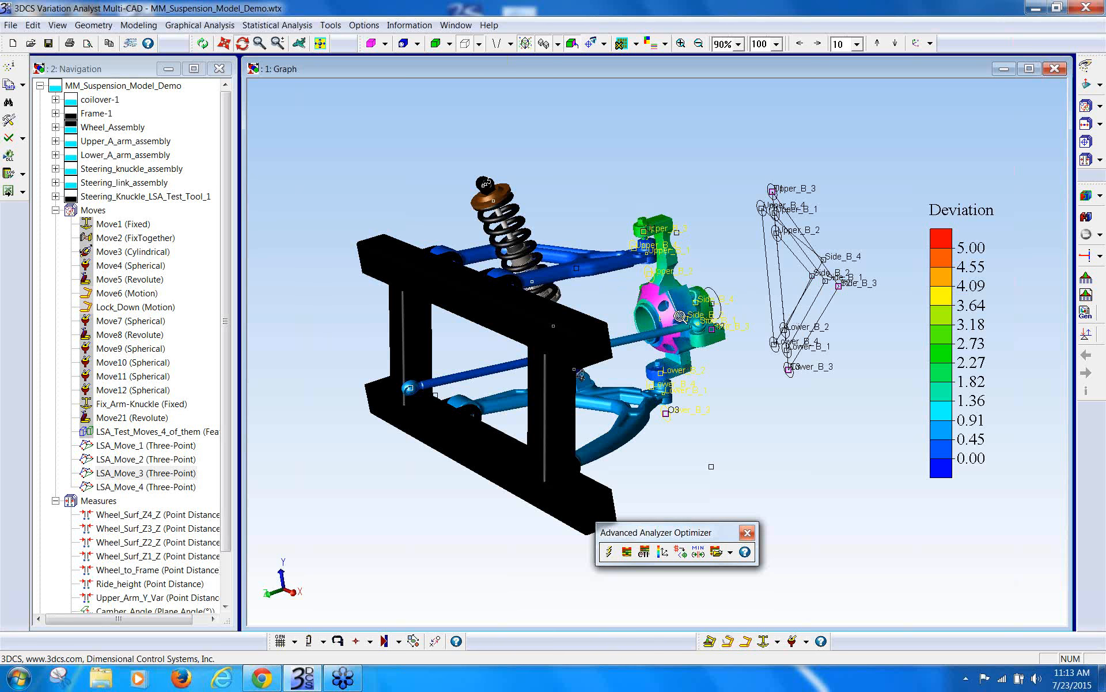
Step: Rebuild the model with the toggled moves and inspect the upper, lower and side points on the steering knuckle
scroll(684, 283, up, 3)
click(1086, 217)
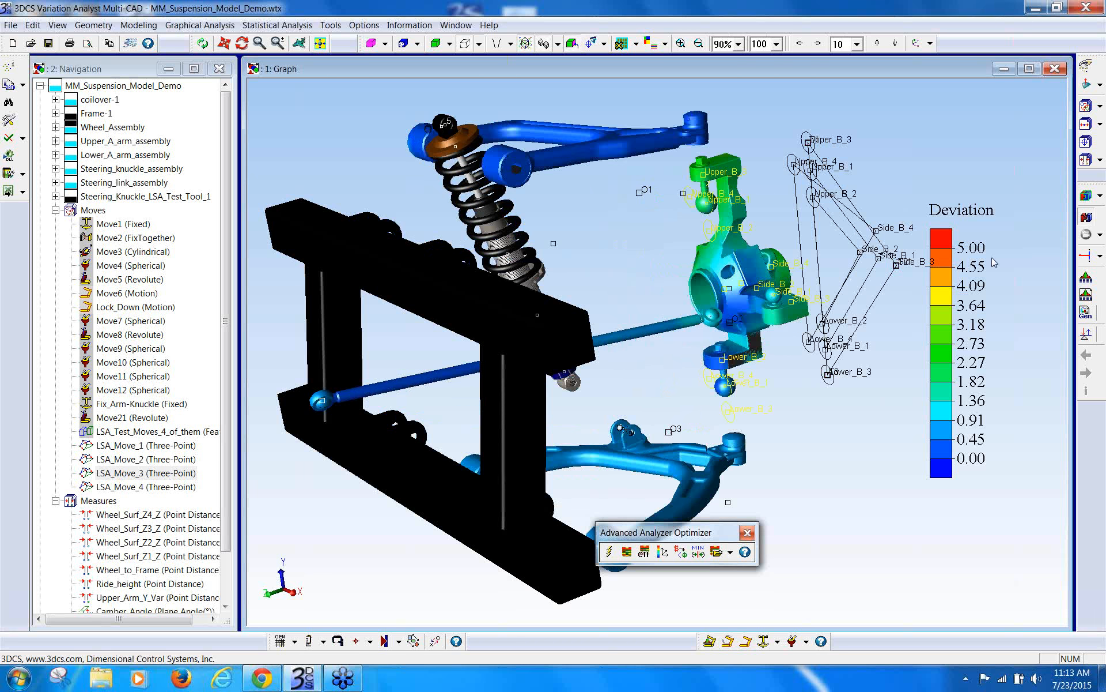
middle_drag(815, 323, 686, 358)
scroll(686, 359, up, 3)
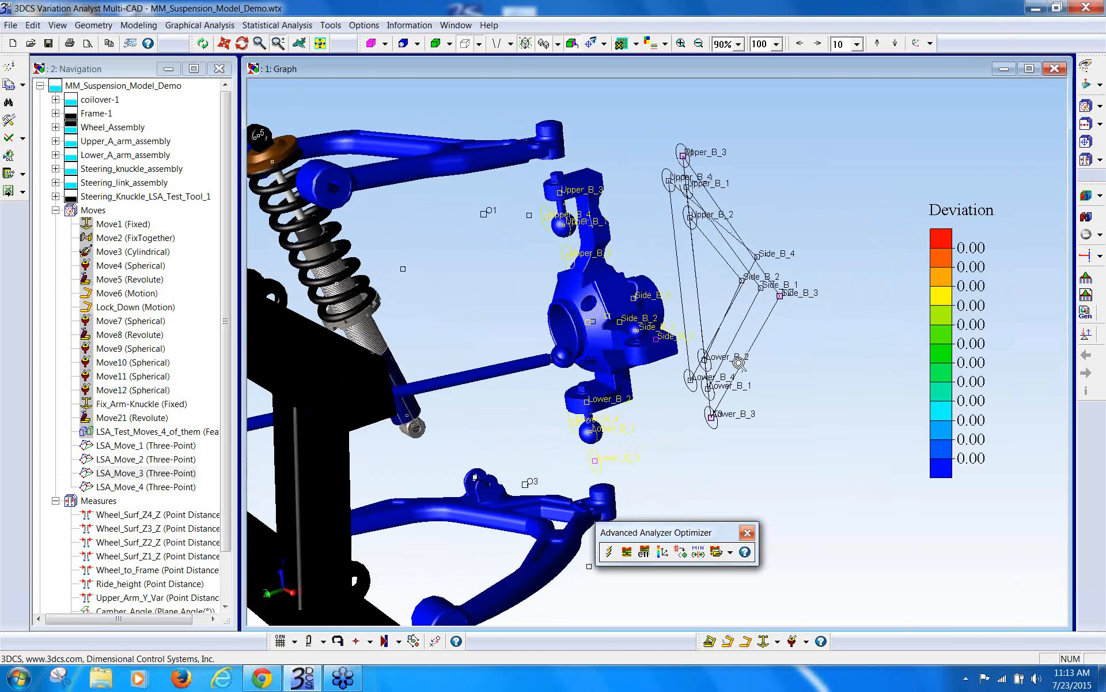
click(564, 225)
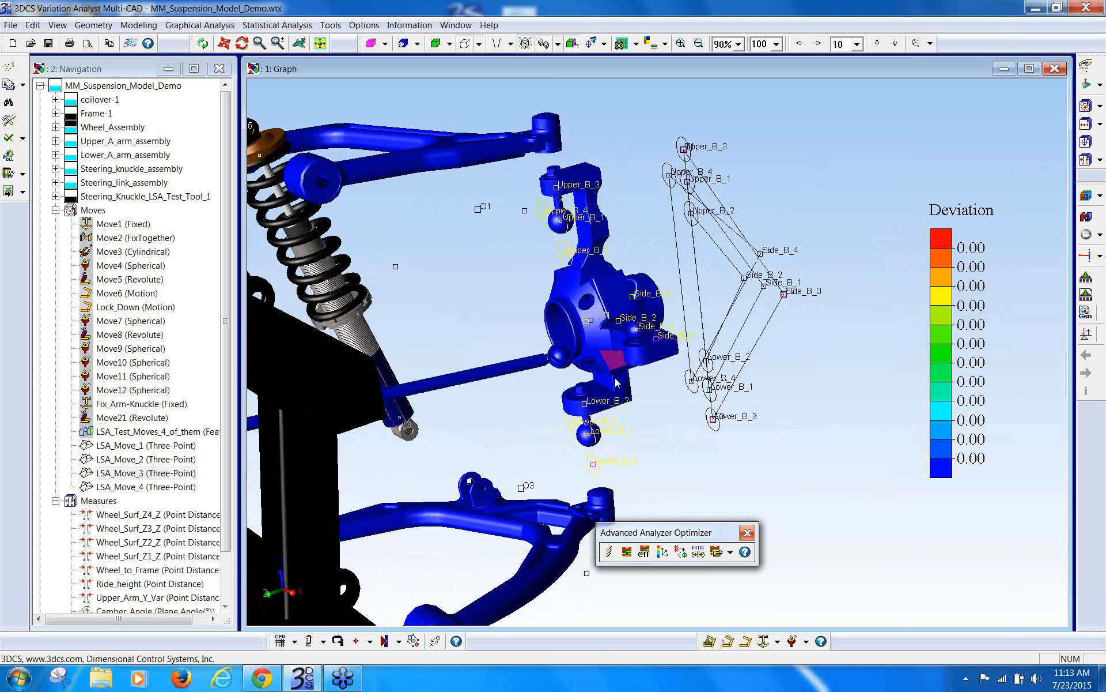
click(592, 432)
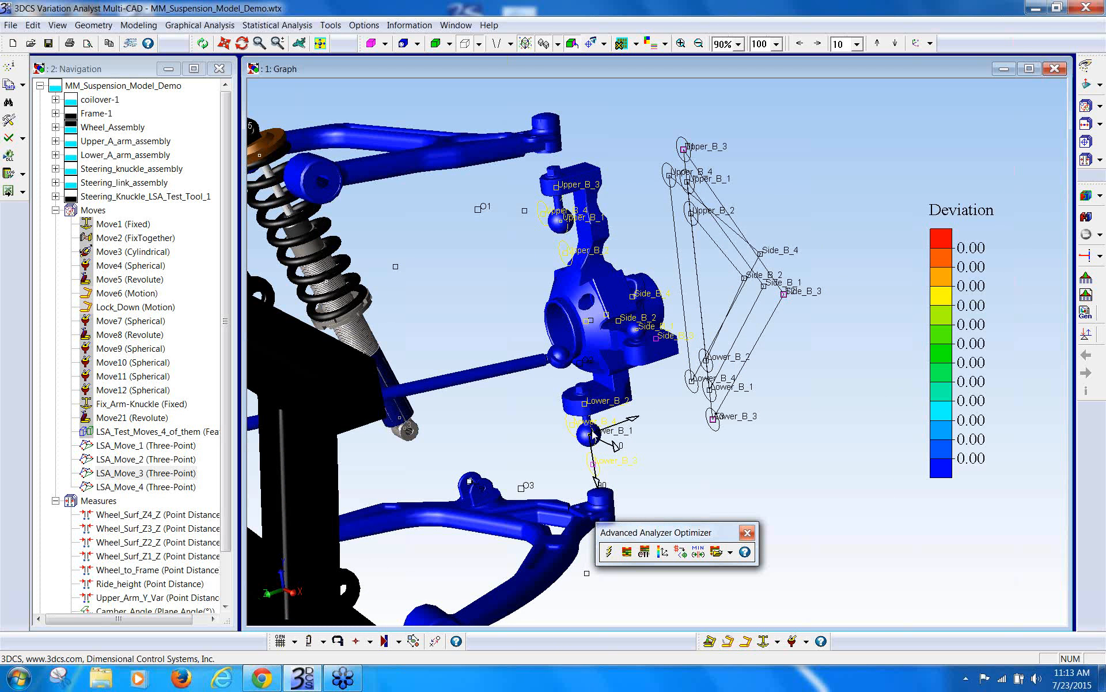
click(567, 250)
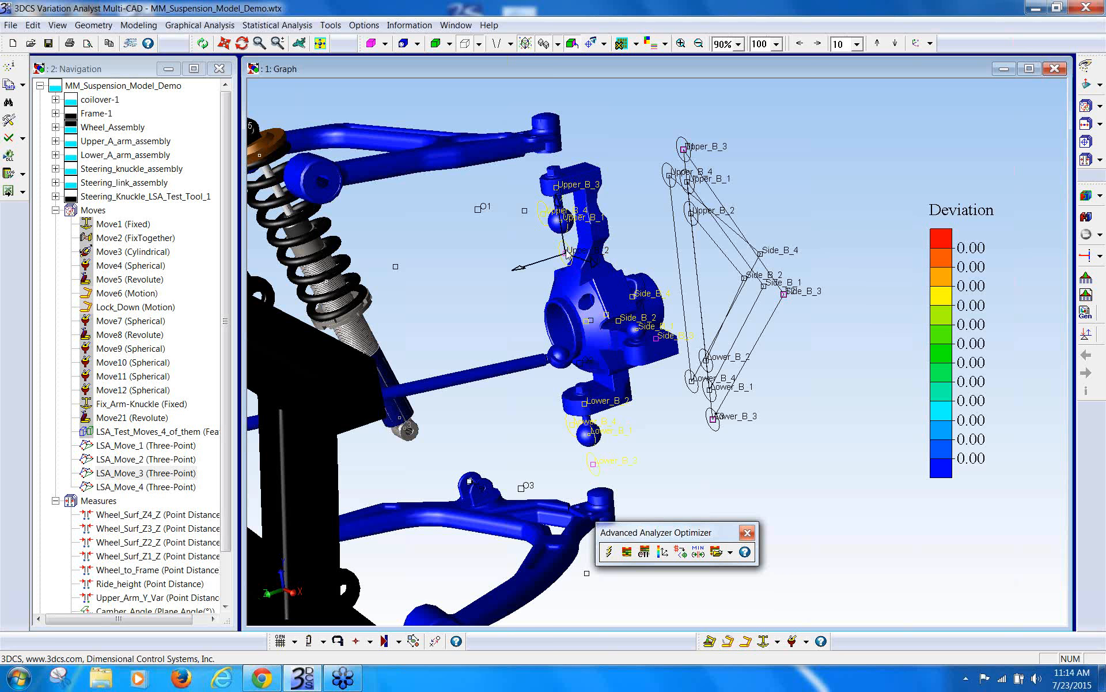
click(619, 321)
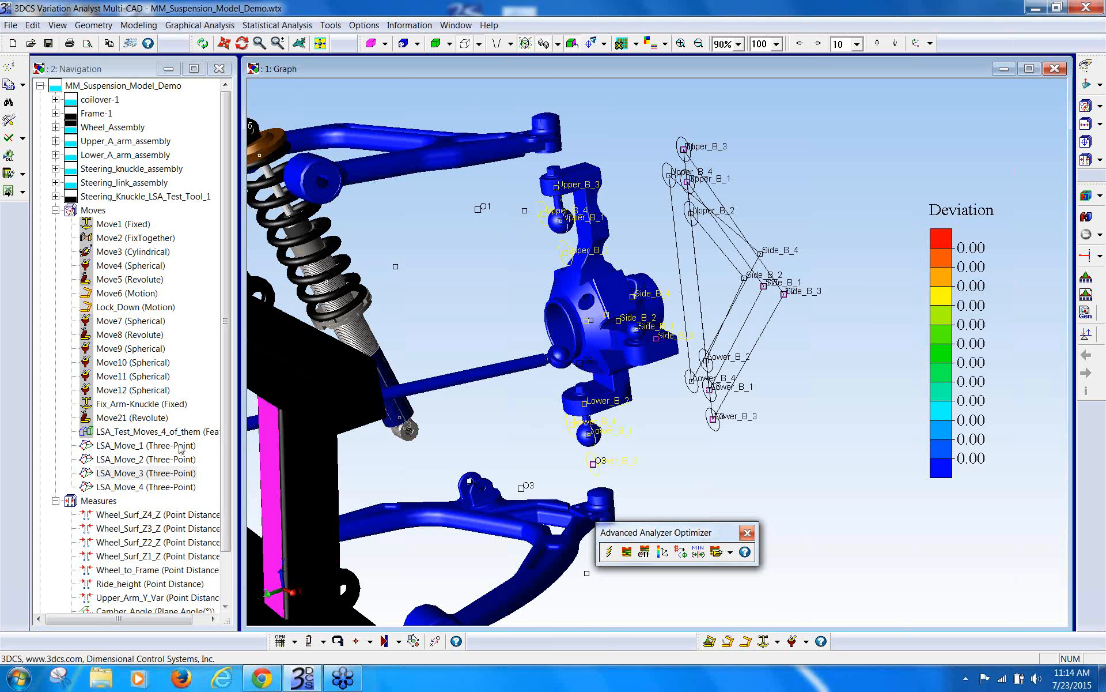
Step: Review the points that each three-point move uses on the knuckle and test tool, from LSA_Move_1 through LSA_Move_4
click(166, 459)
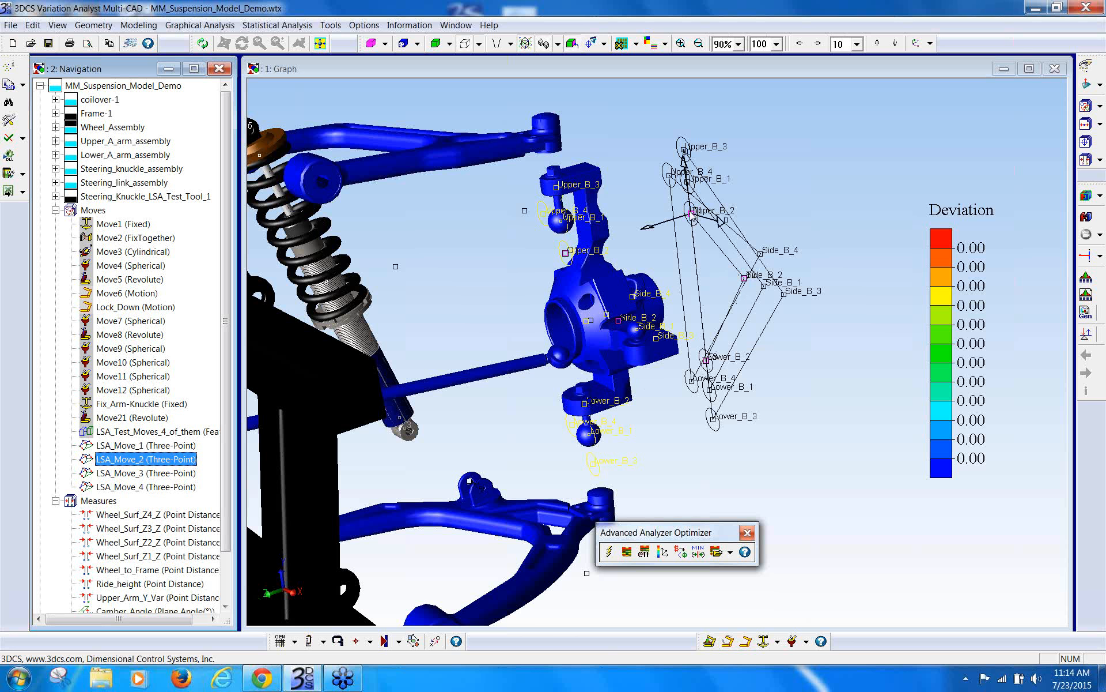
click(156, 445)
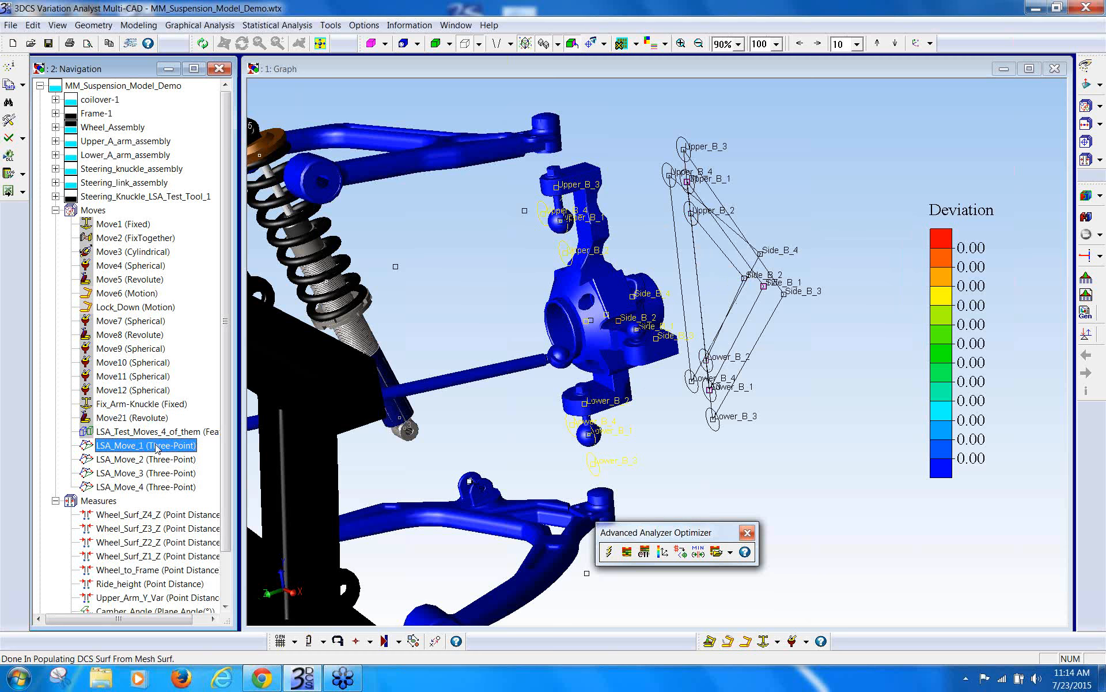
click(153, 460)
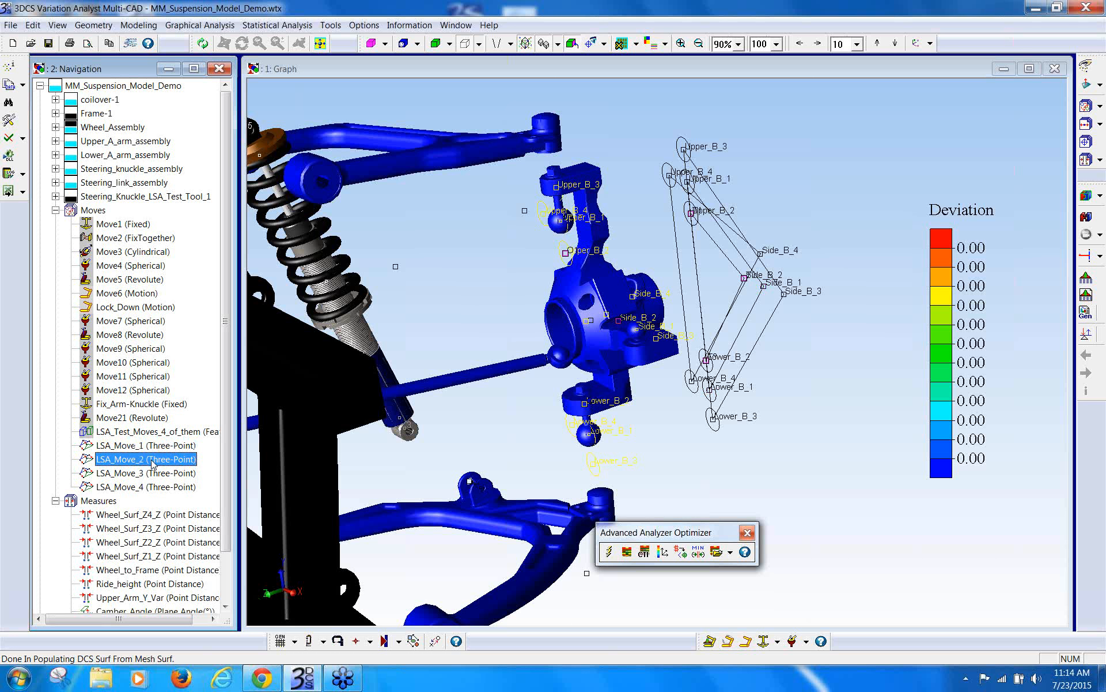
click(150, 473)
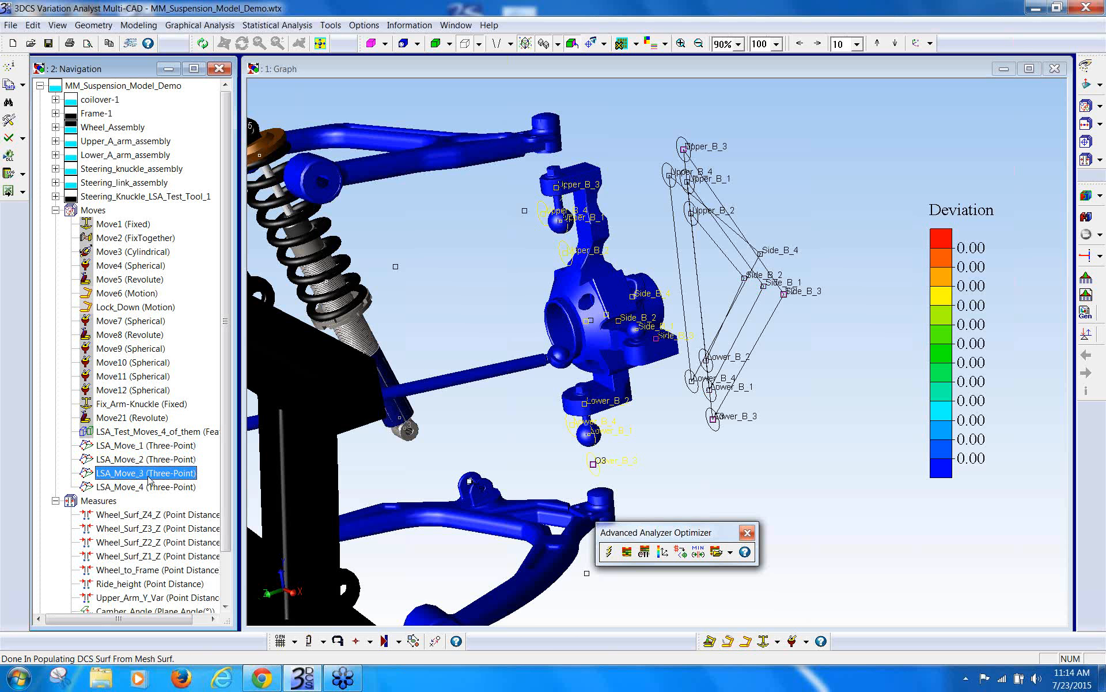
click(148, 487)
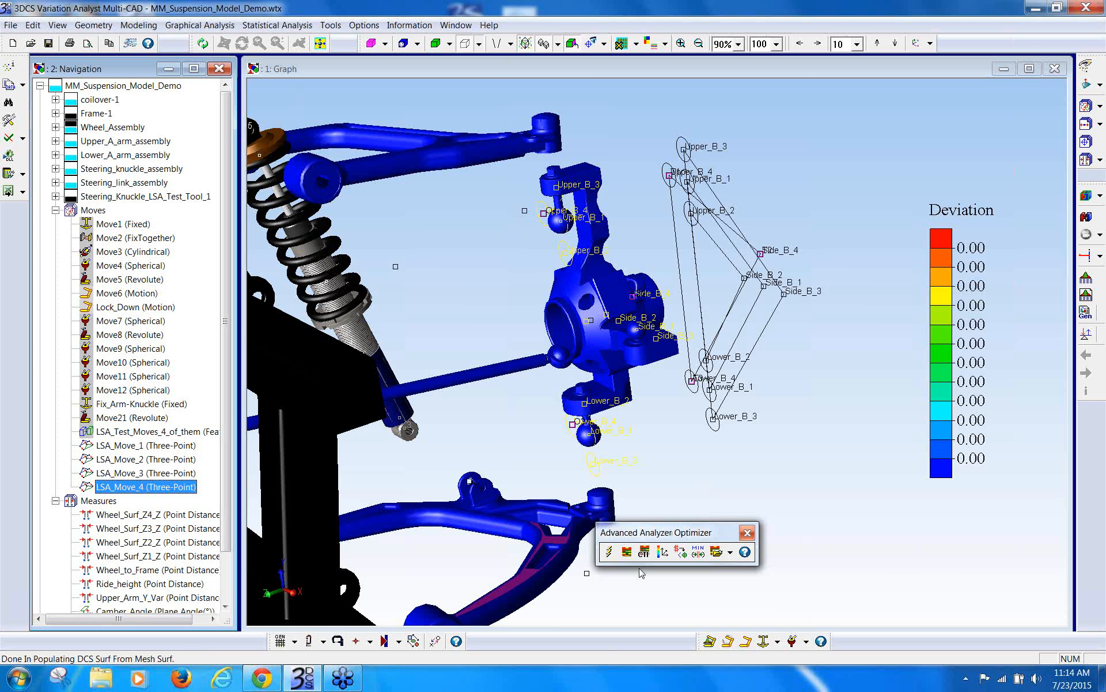
Step: Run a nominal build to bring the steering knuckle onto the LSA test tool, and add LSA_Move_2 to the selected moves
drag(639, 568, 627, 582)
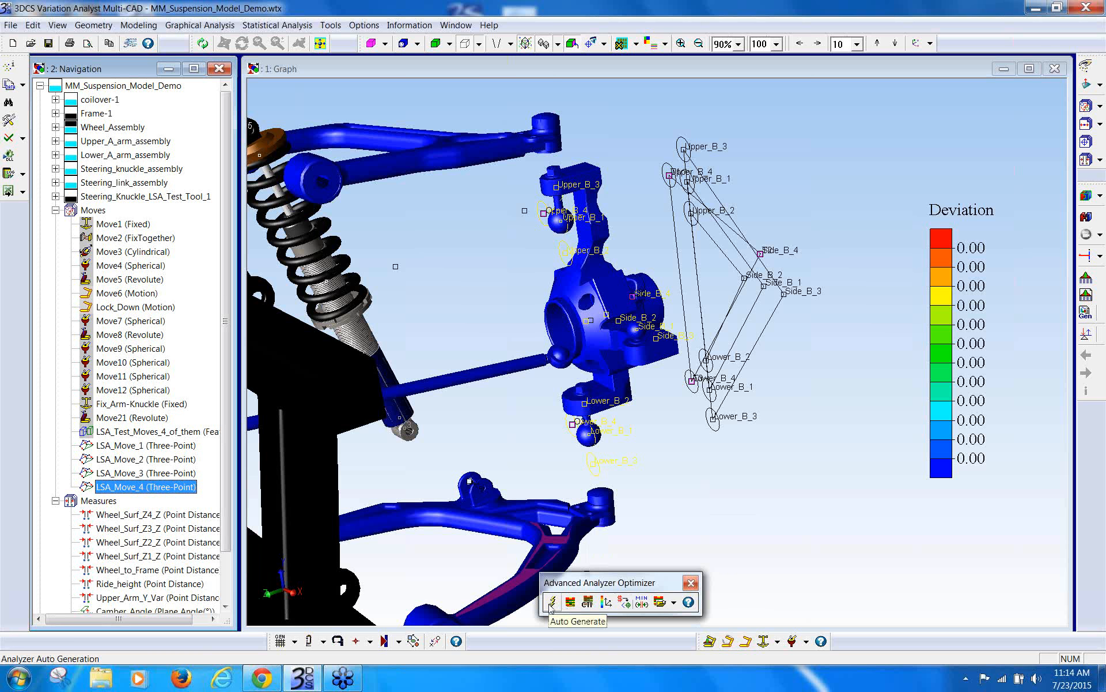
click(1088, 195)
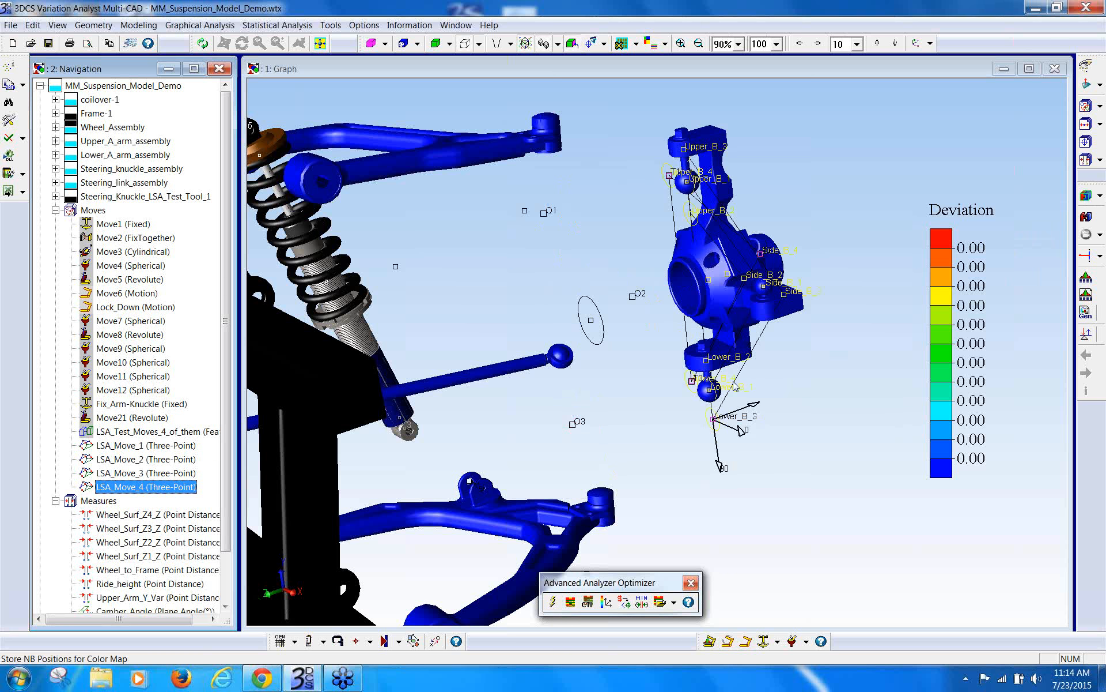
ctrl+click(159, 459)
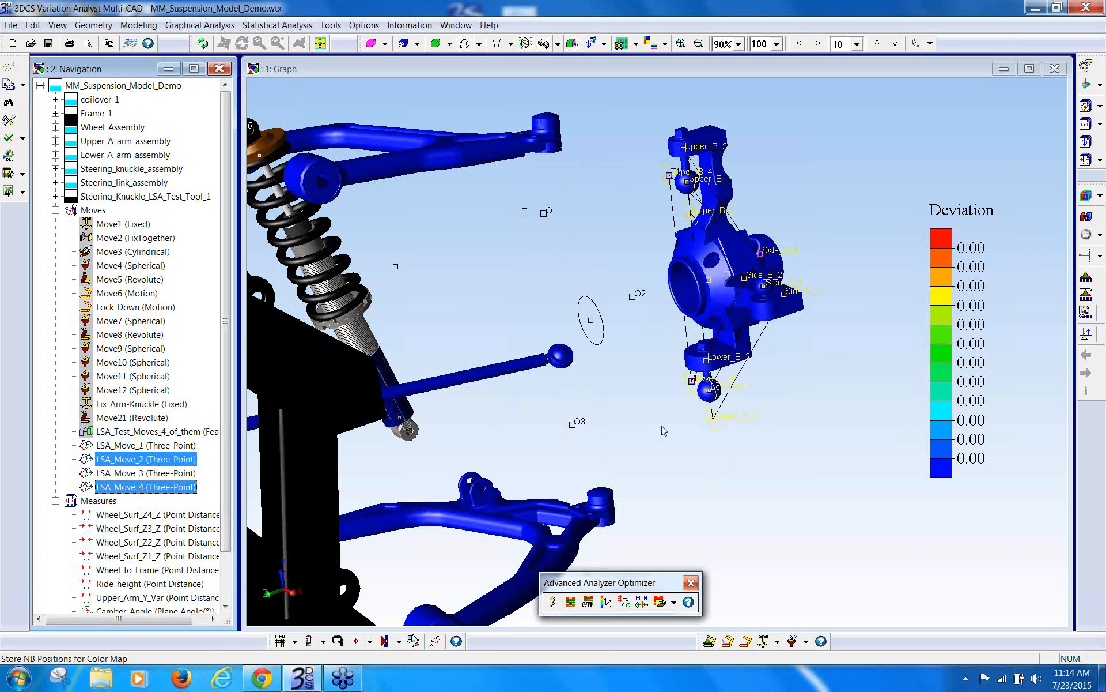
Step: Calculate the locator sensitivity of the four LSA moves in the Locator Sensitivity Analyzer, with results set to Show All-XYZ
click(605, 602)
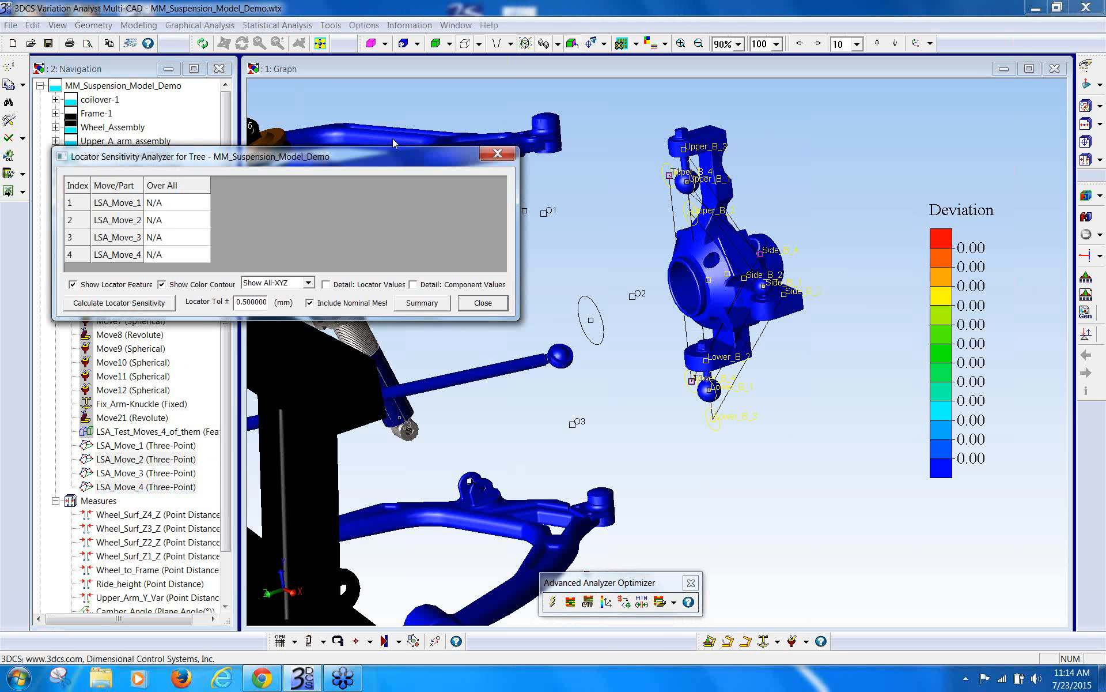
drag(389, 158, 500, 298)
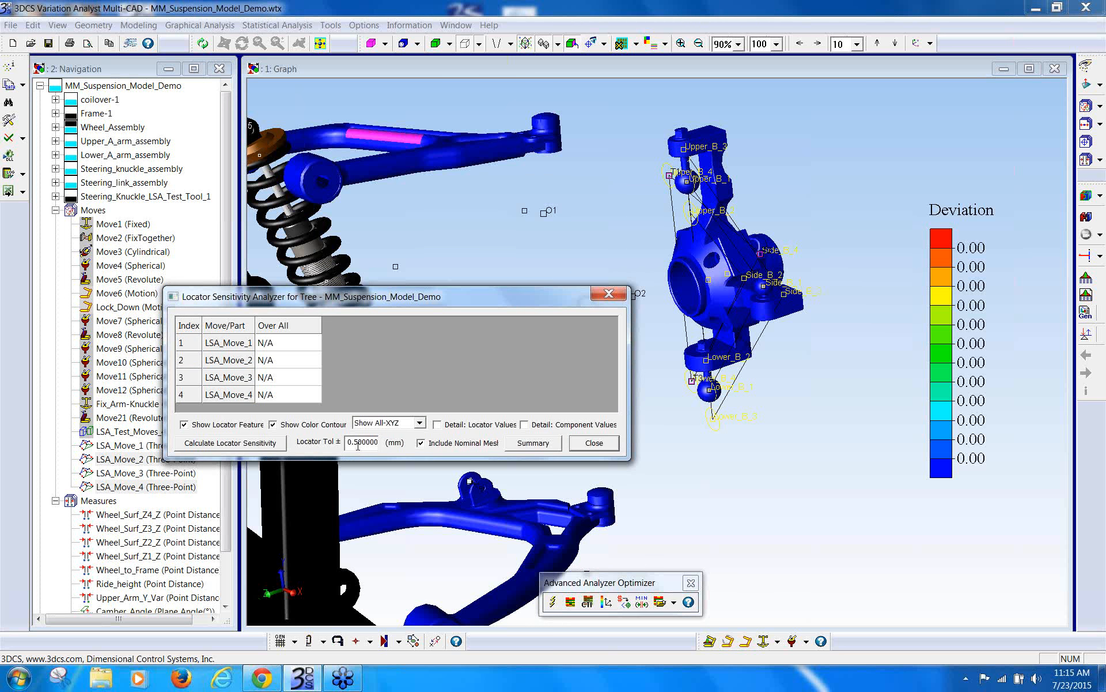
drag(377, 299, 372, 243)
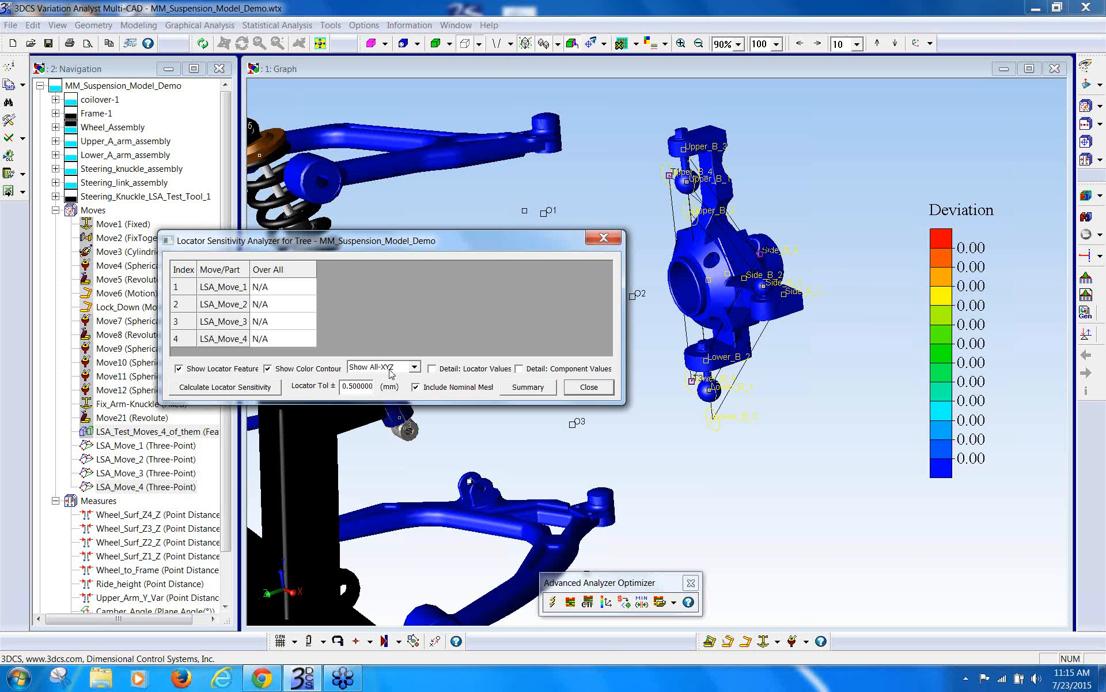
click(237, 389)
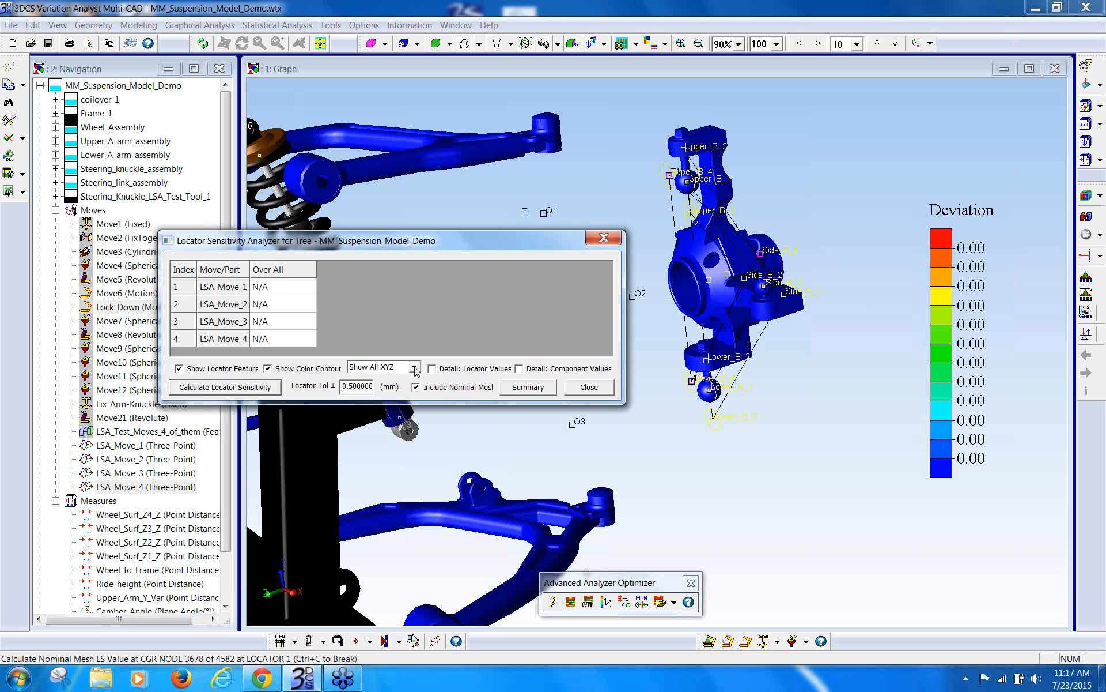
click(414, 368)
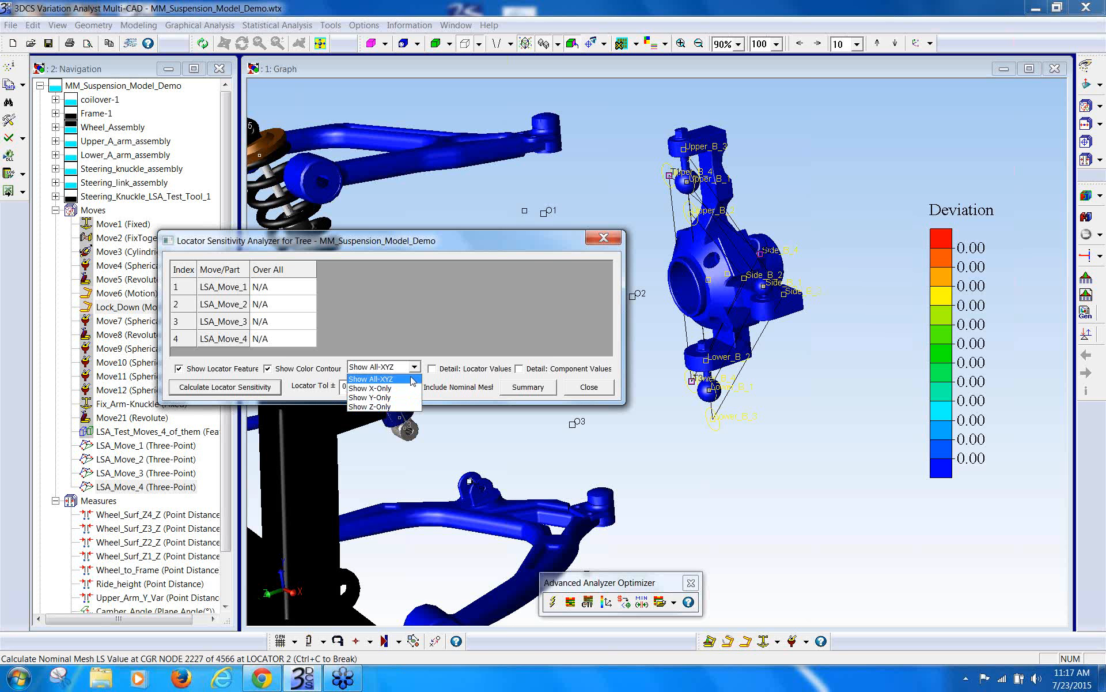
click(412, 379)
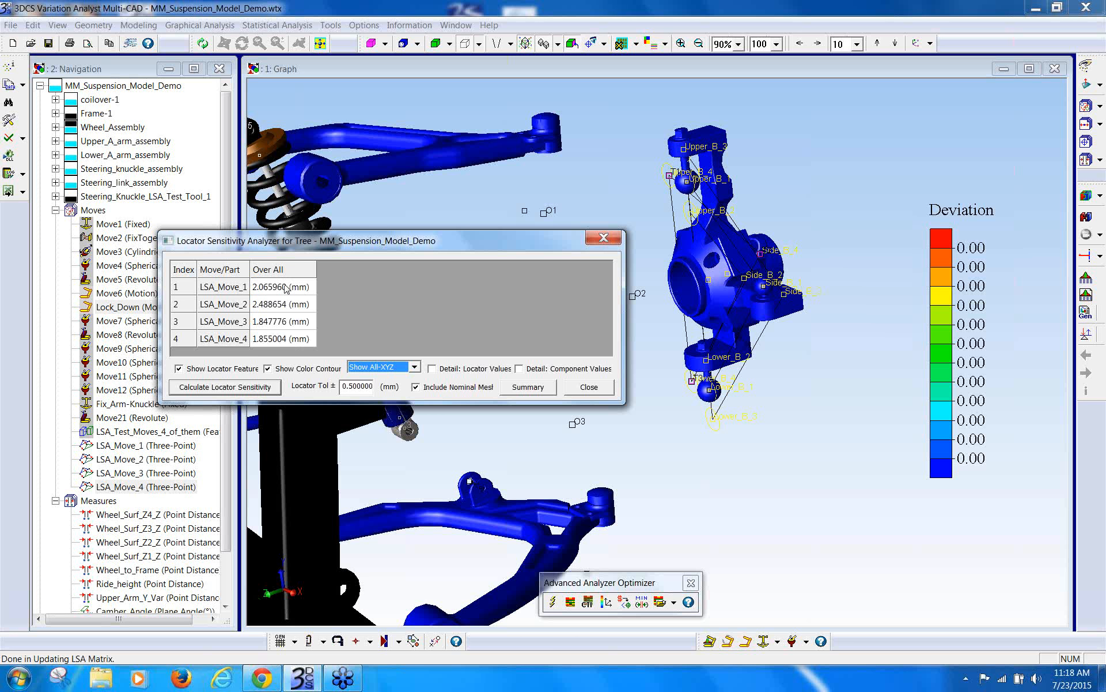
Step: Compare the overall sensitivity color contours on the knuckle for LSA_Move_1 through LSA_Move_4
drag(384, 247, 322, 139)
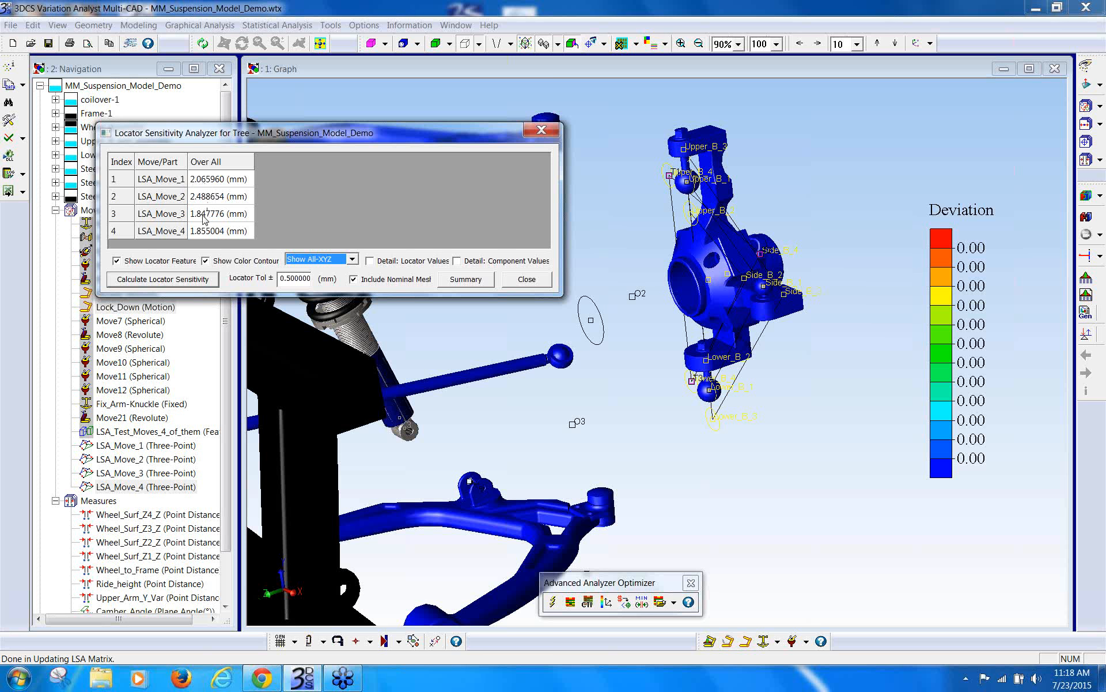
click(221, 181)
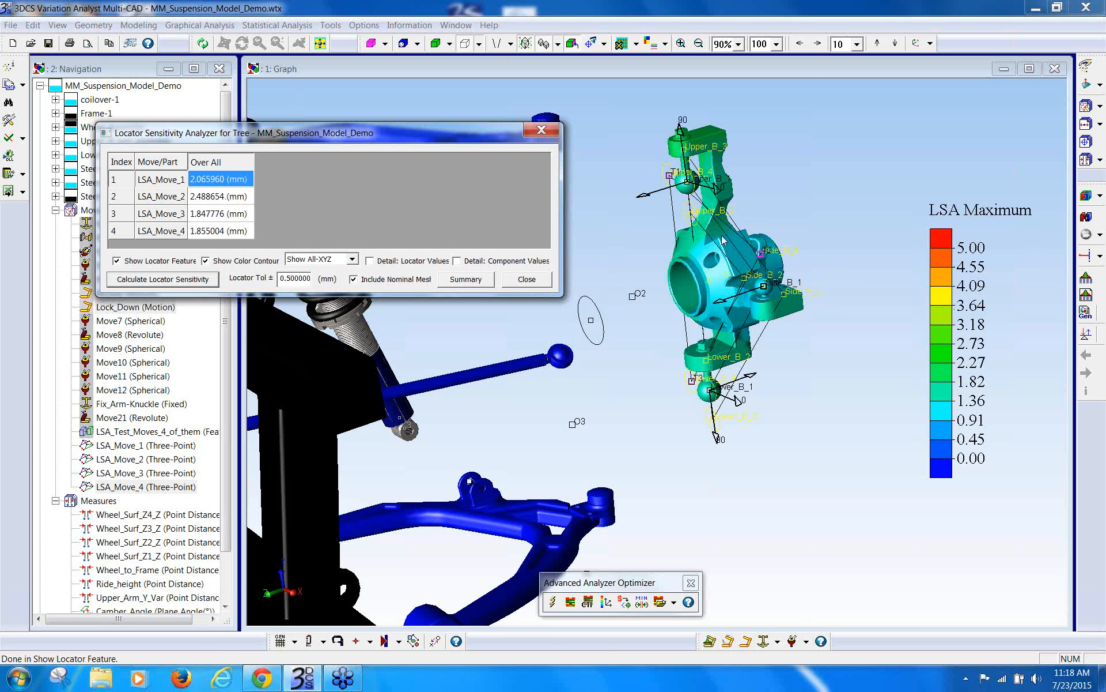
click(231, 198)
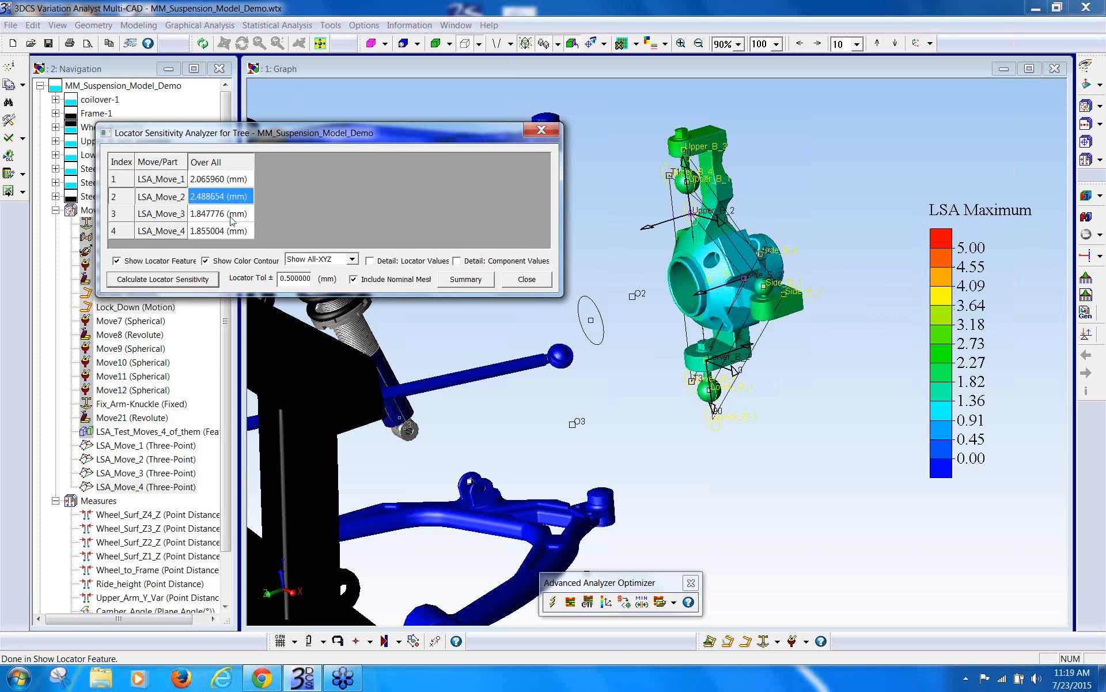
click(231, 216)
click(232, 231)
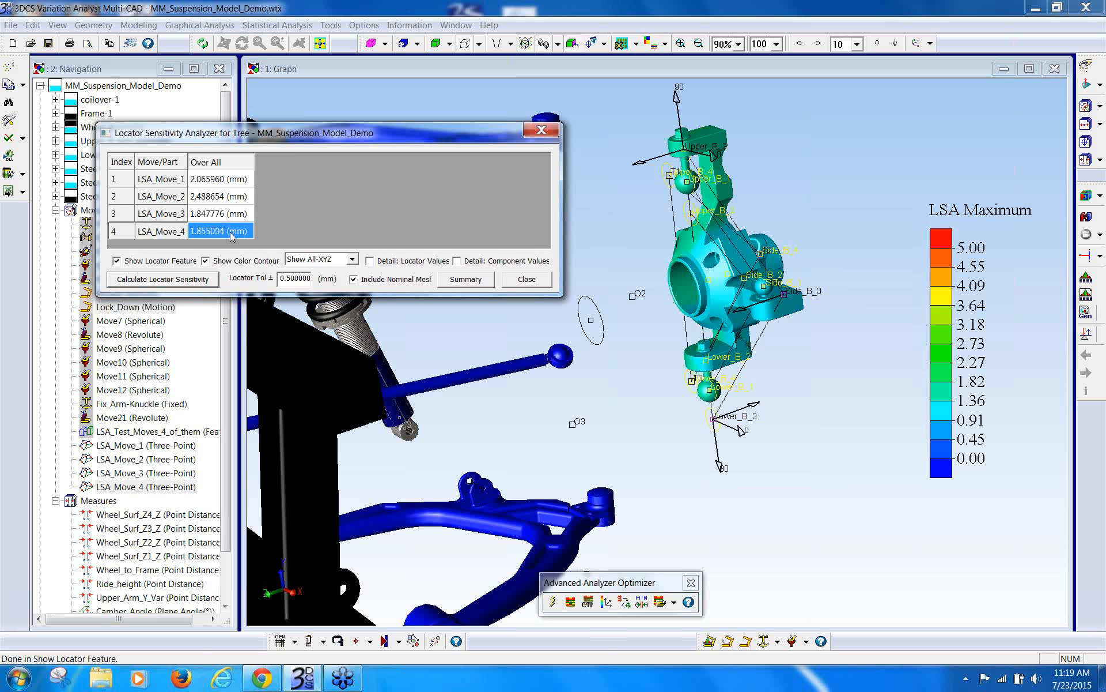
click(234, 215)
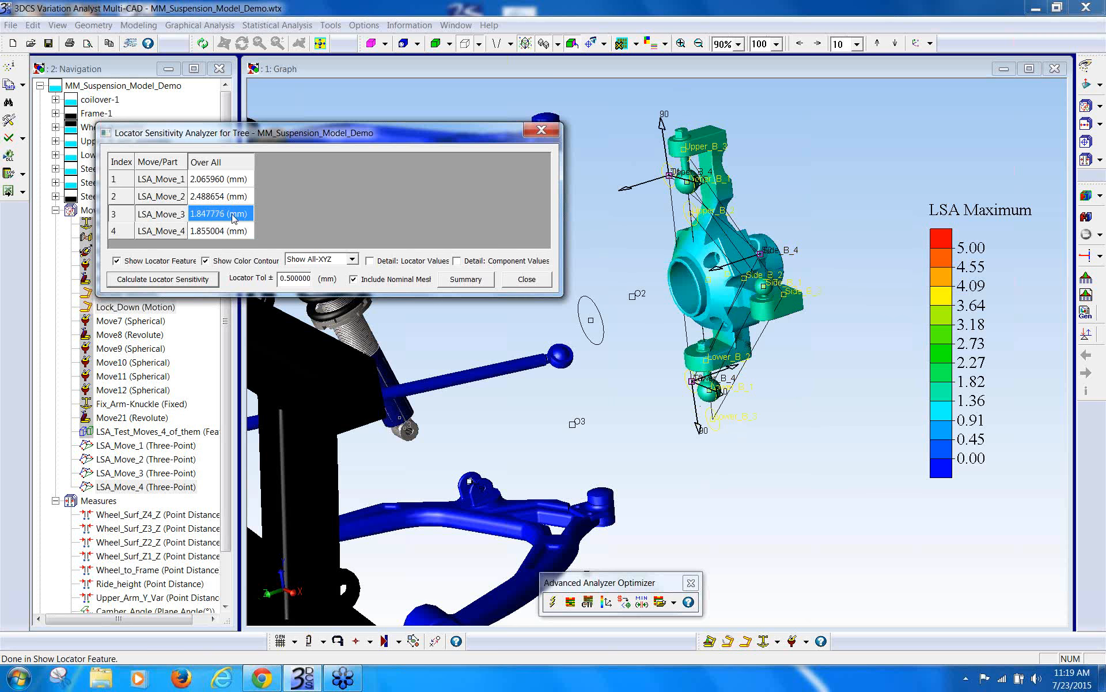
click(236, 199)
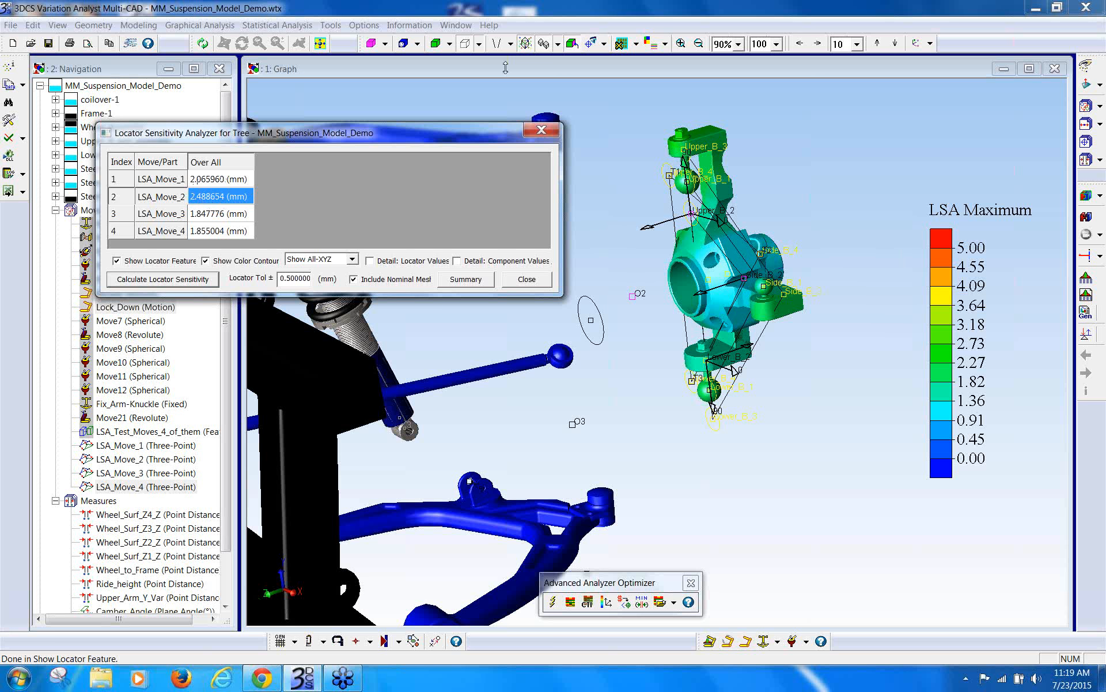
Step: Set the upper limit of the color contour legend's manual scale to 2.5
click(649, 43)
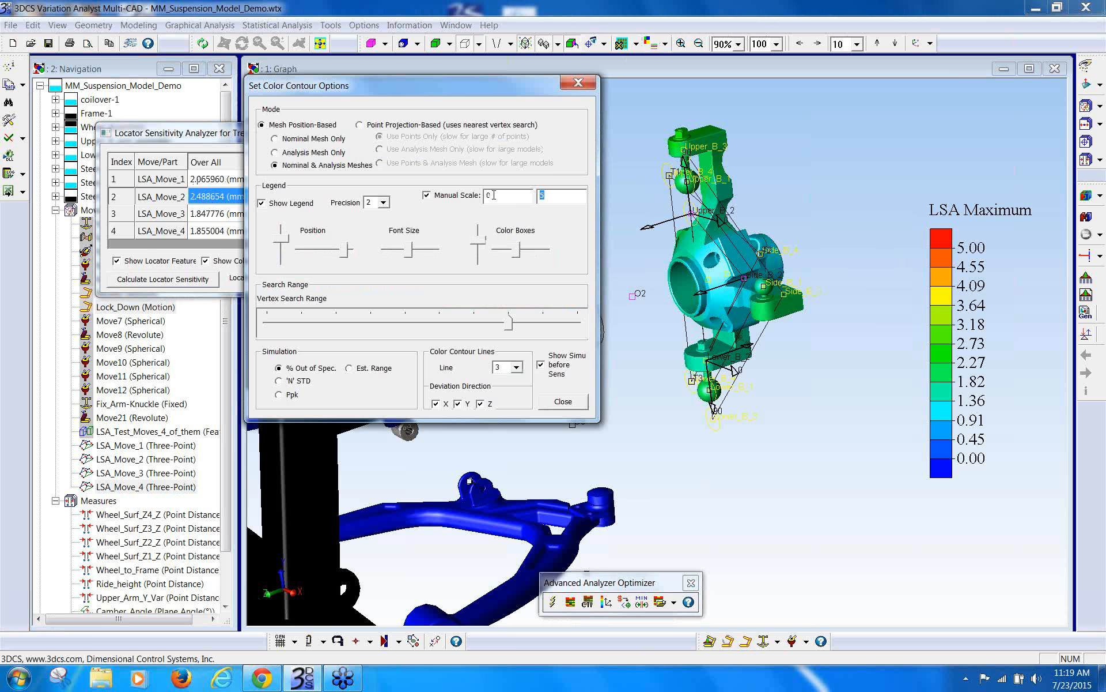
text(2.5)
click(564, 404)
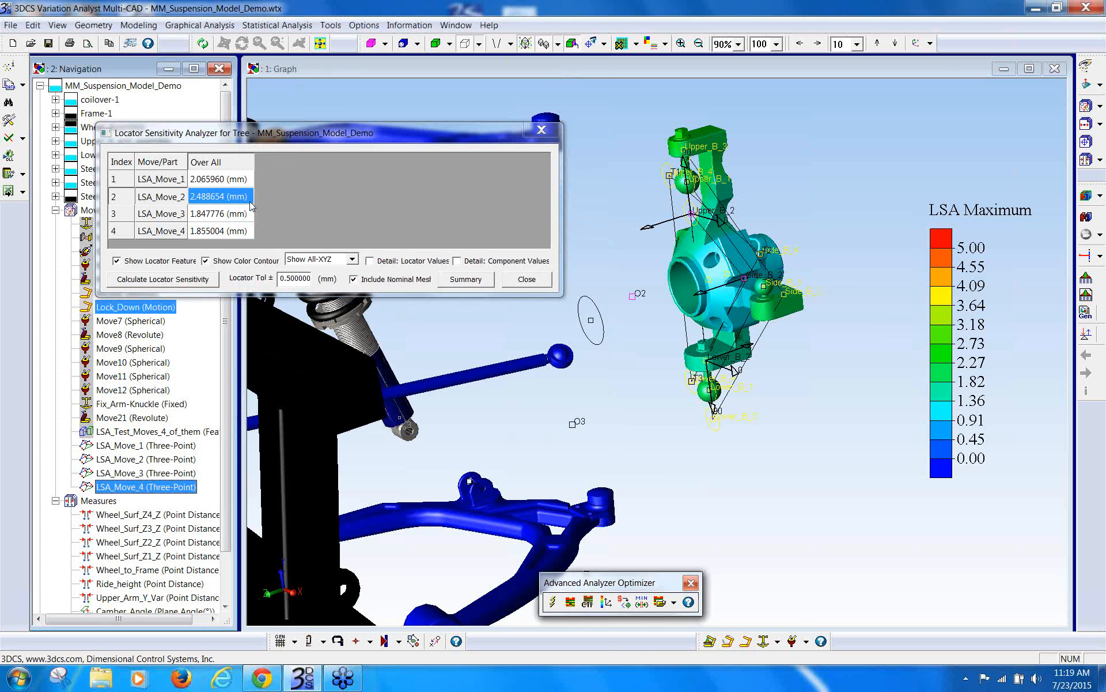
Step: Compare the rescaled sensitivity contours of the four LSA moves on the knuckle, checking the upper, side and lower locator areas
click(235, 180)
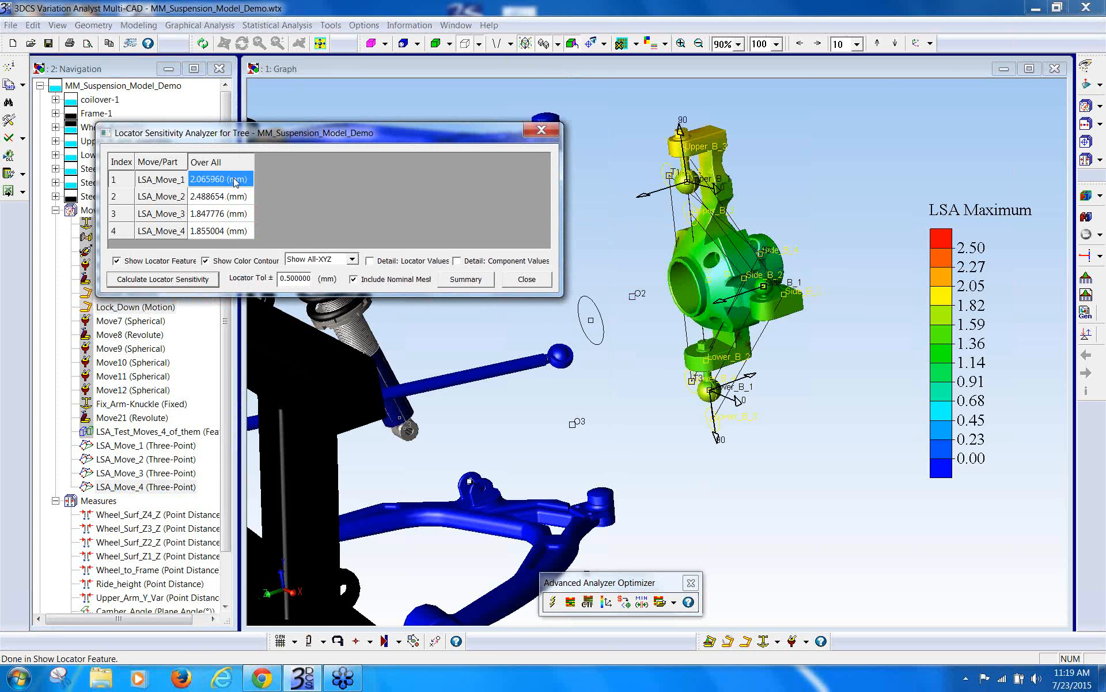
click(225, 198)
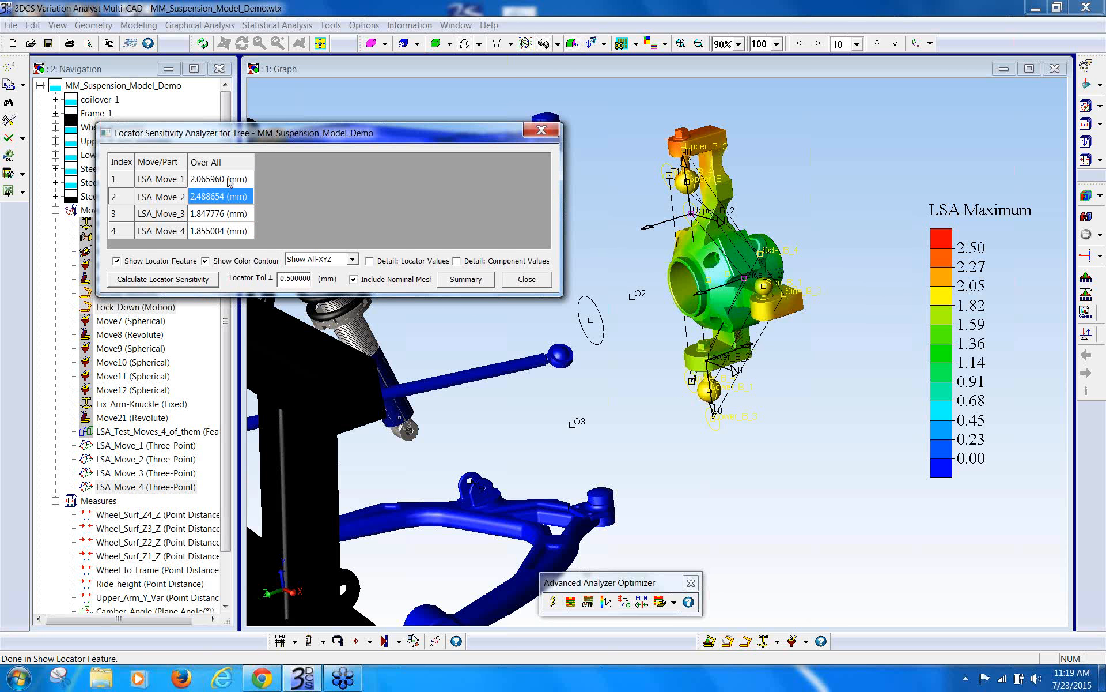
click(230, 181)
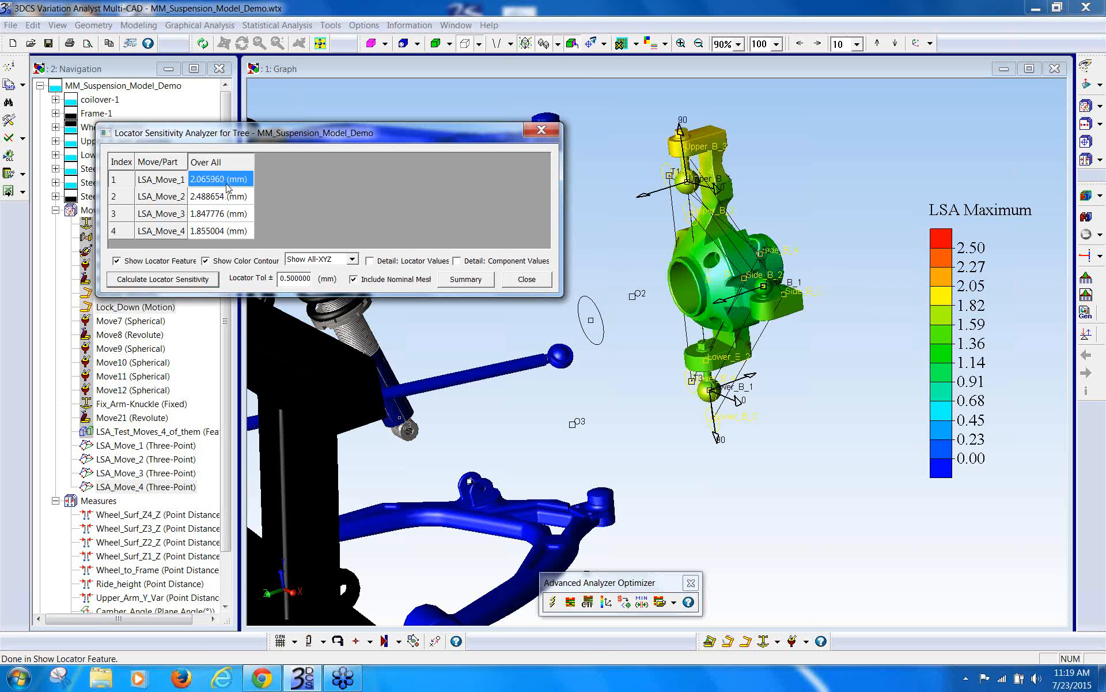
click(220, 217)
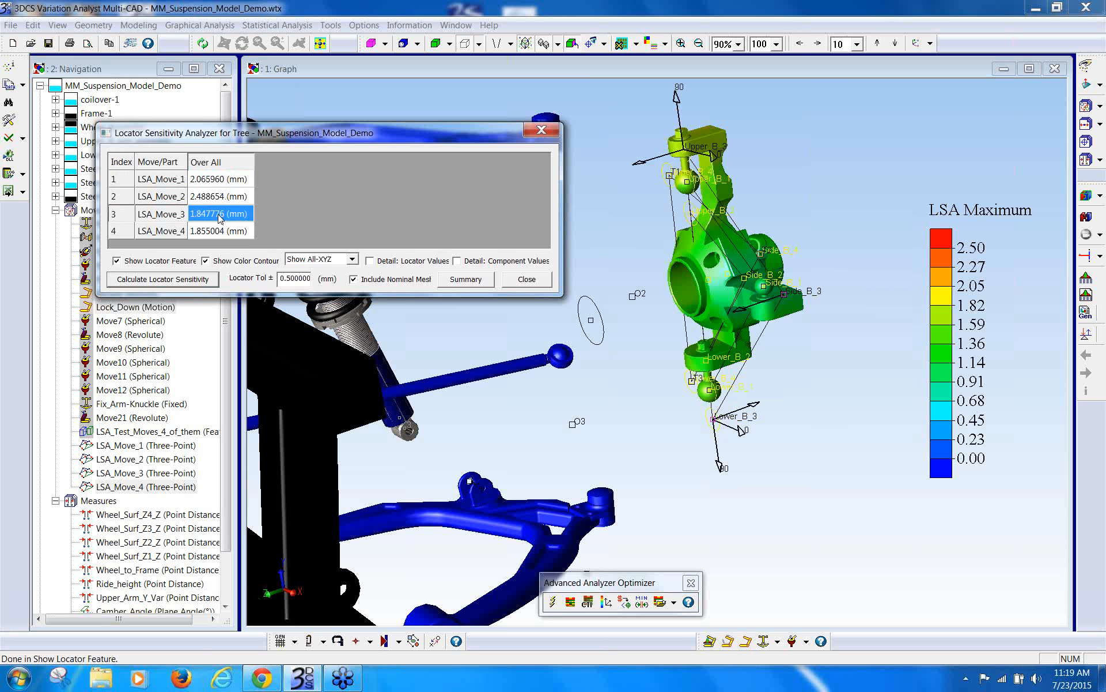
click(216, 231)
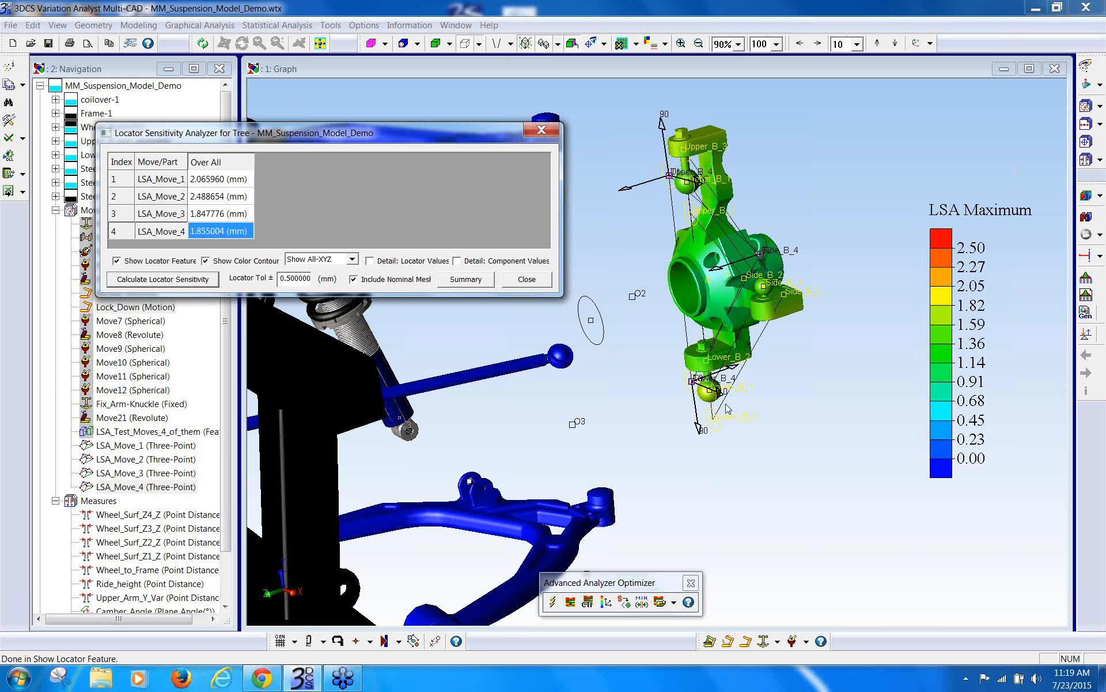
mouse_move(699, 425)
middle_down()
mouse_move(729, 428)
mouse_move(713, 420)
middle_up()
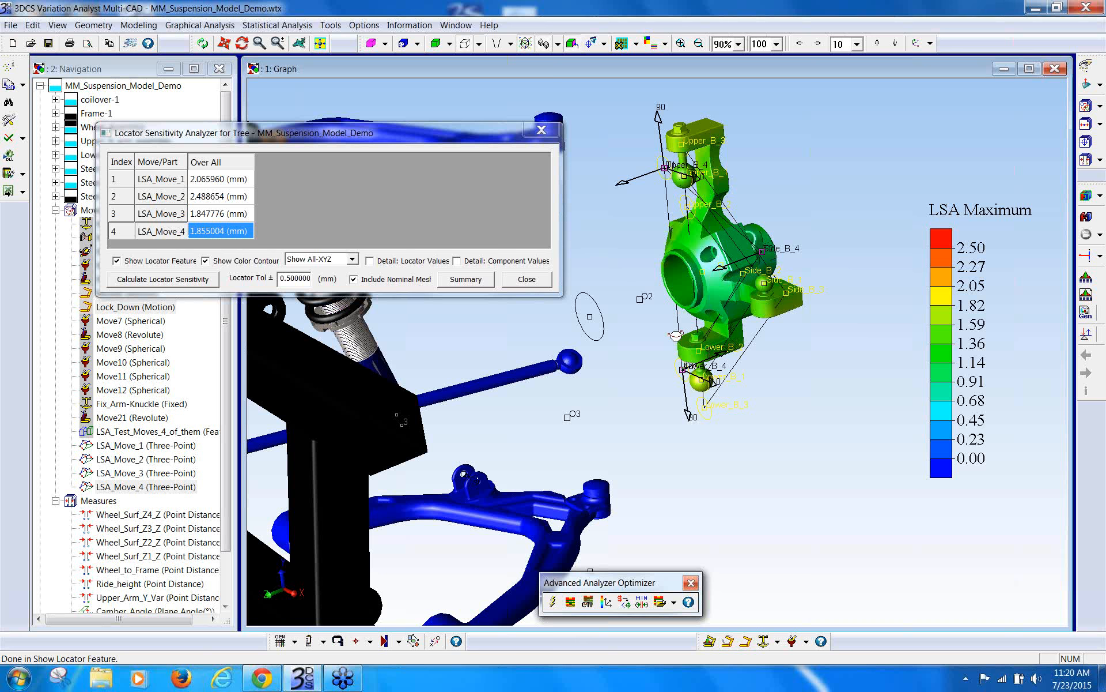
middle_drag(675, 336, 714, 338)
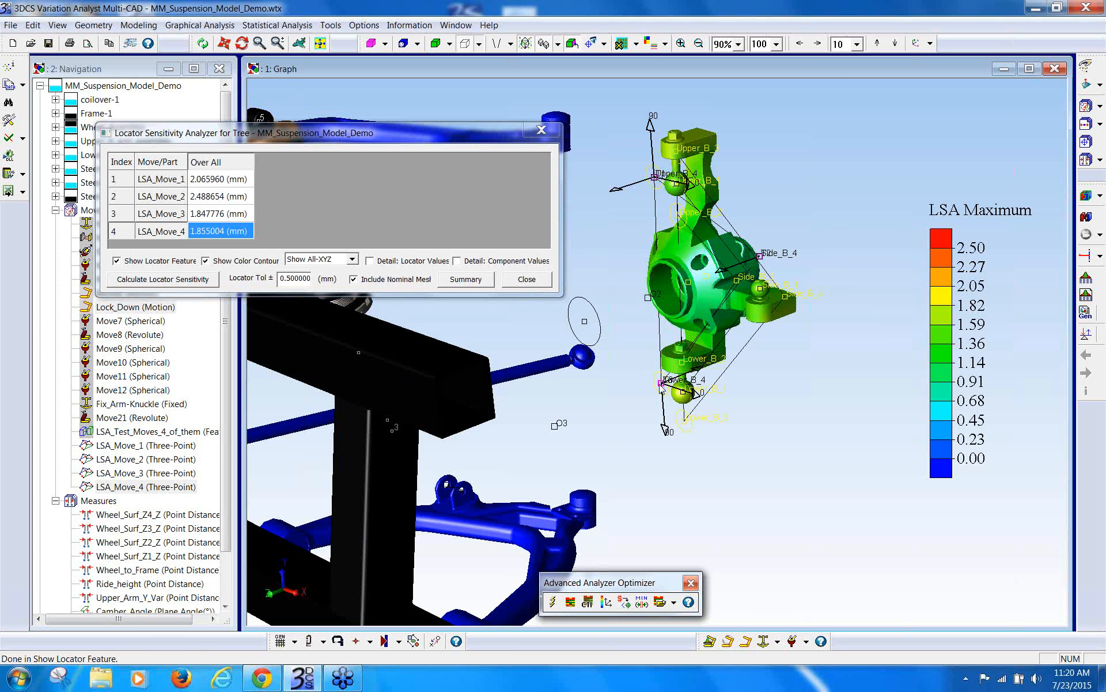
click(214, 216)
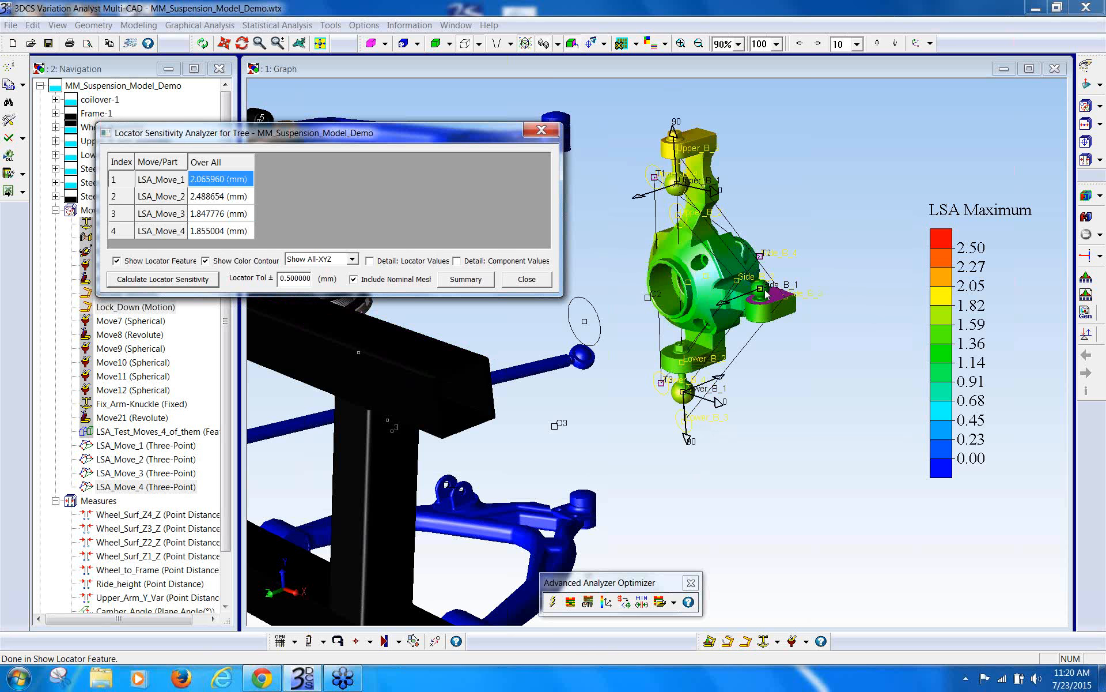
click(219, 233)
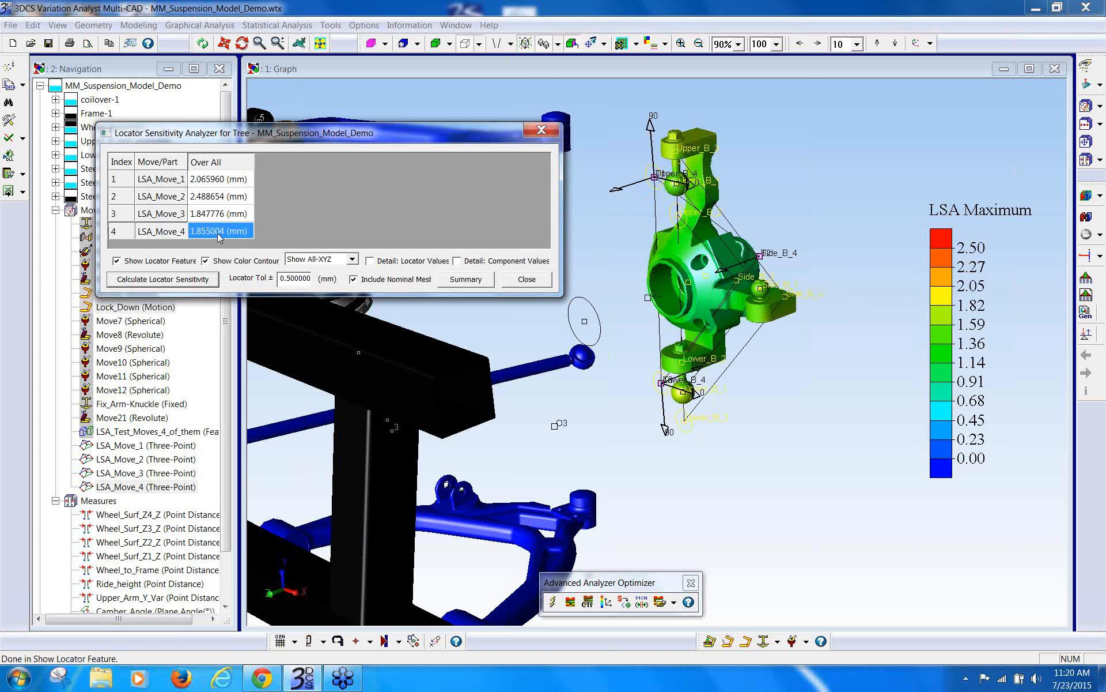
Step: Show the sensitivity results of the four moves for the X direction only, followed by the Y direction only
click(352, 260)
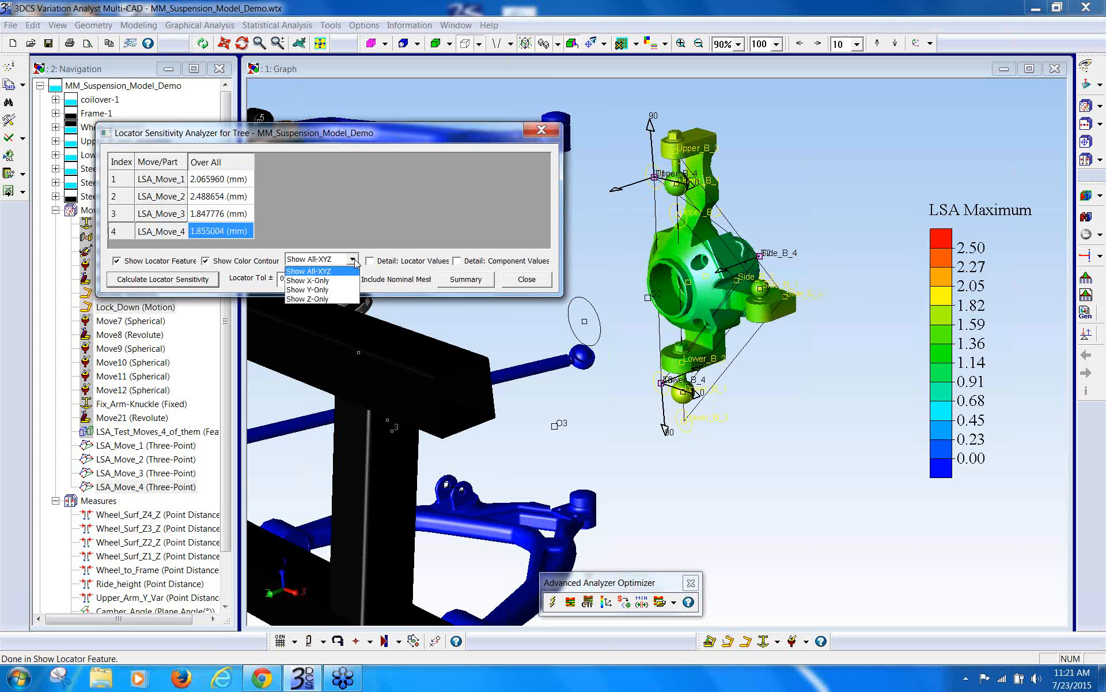
click(331, 280)
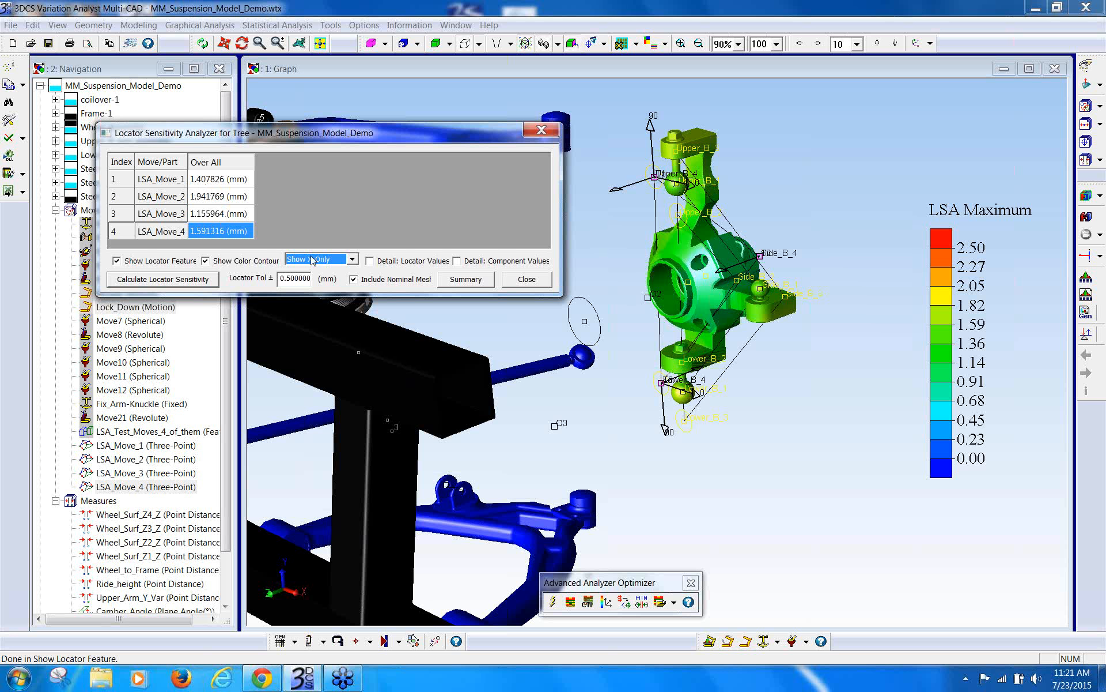
click(351, 259)
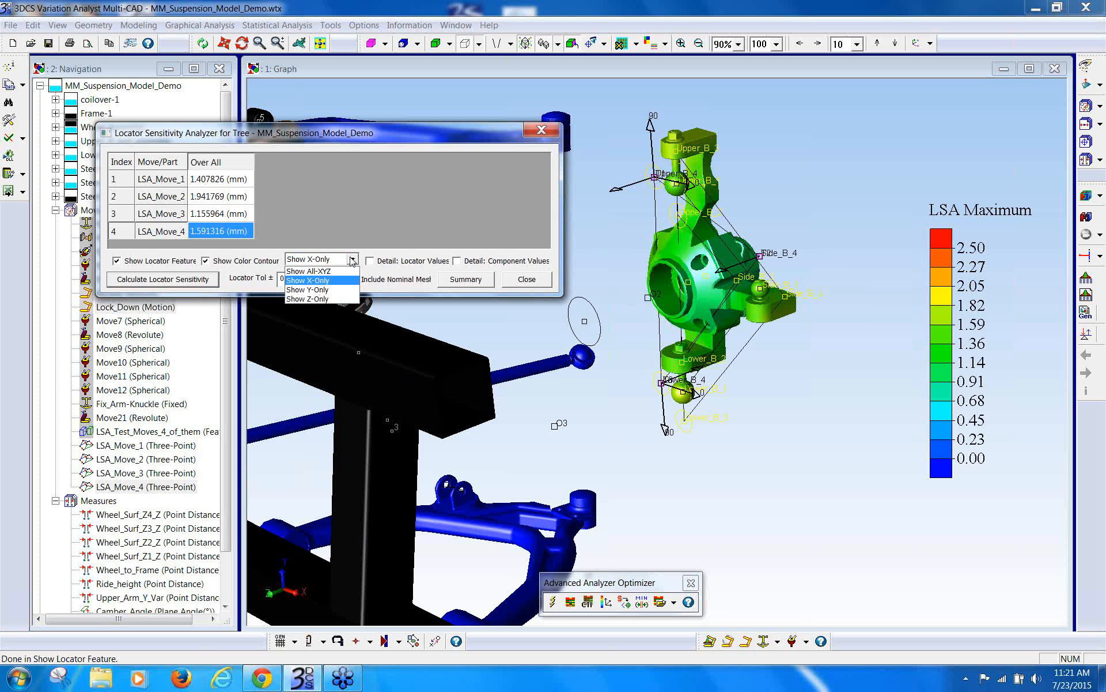
click(332, 290)
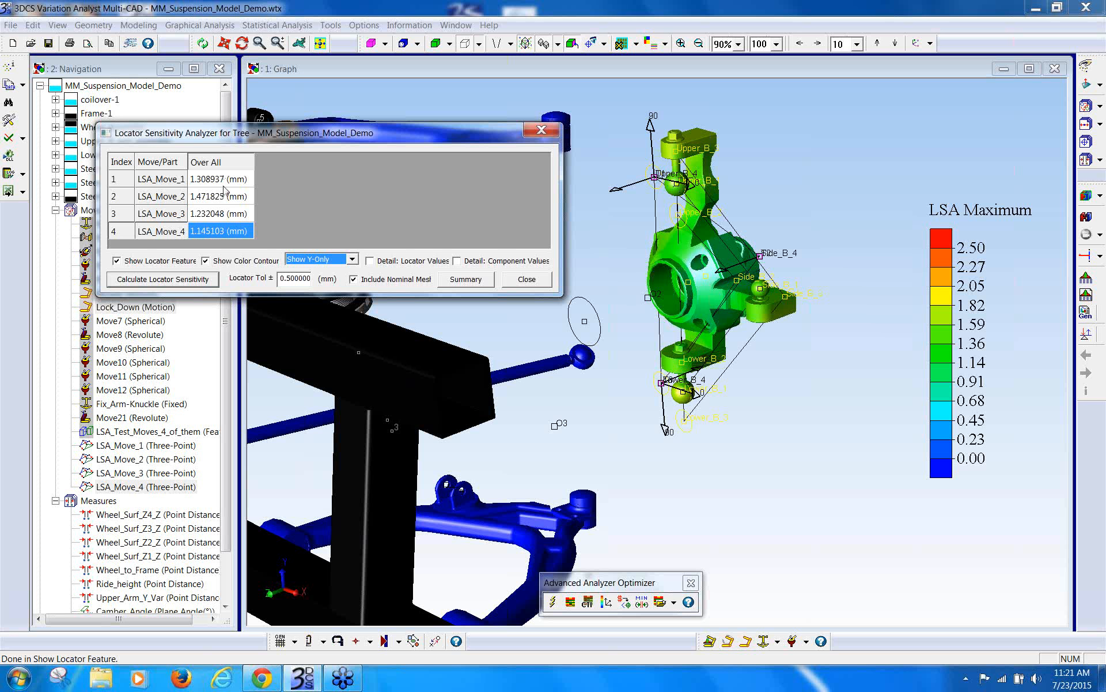
Step: Review the detailed locator values of each LSA move, hide the details again and close the Locator Sensitivity Analyzer
click(370, 262)
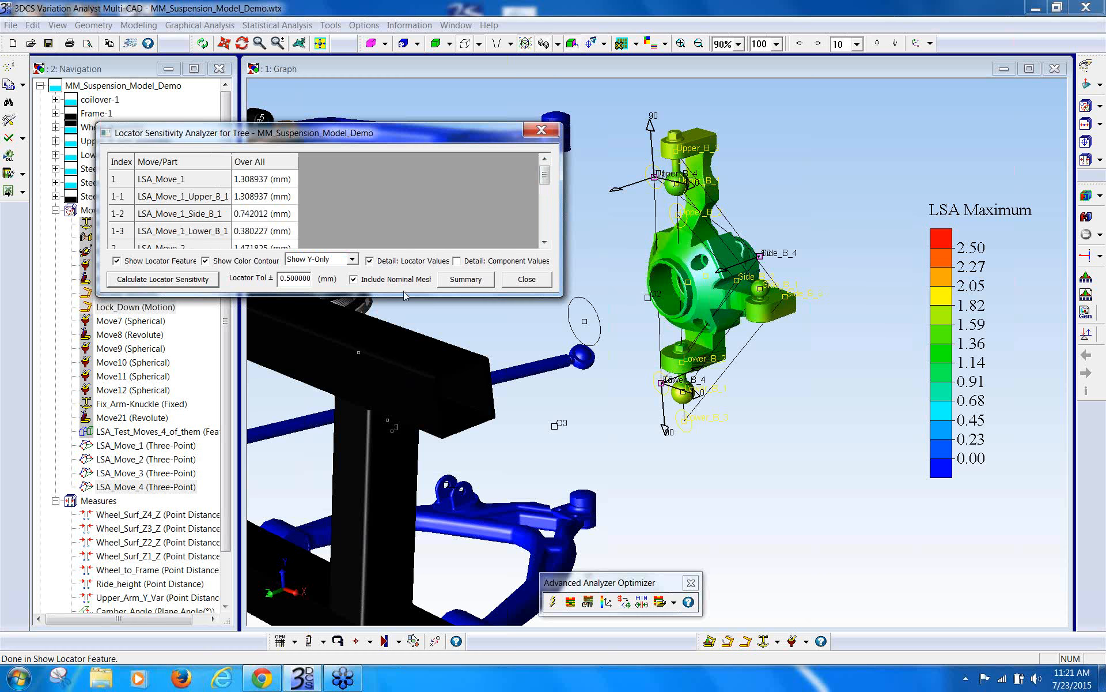
drag(404, 292, 404, 495)
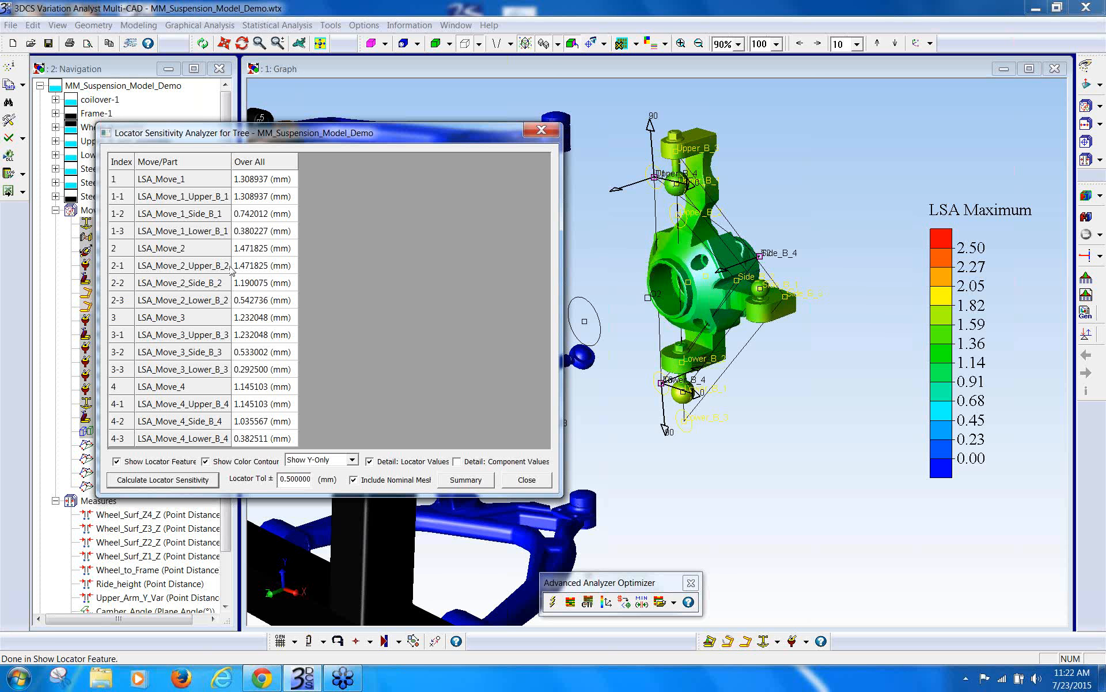
click(370, 462)
drag(377, 496, 380, 288)
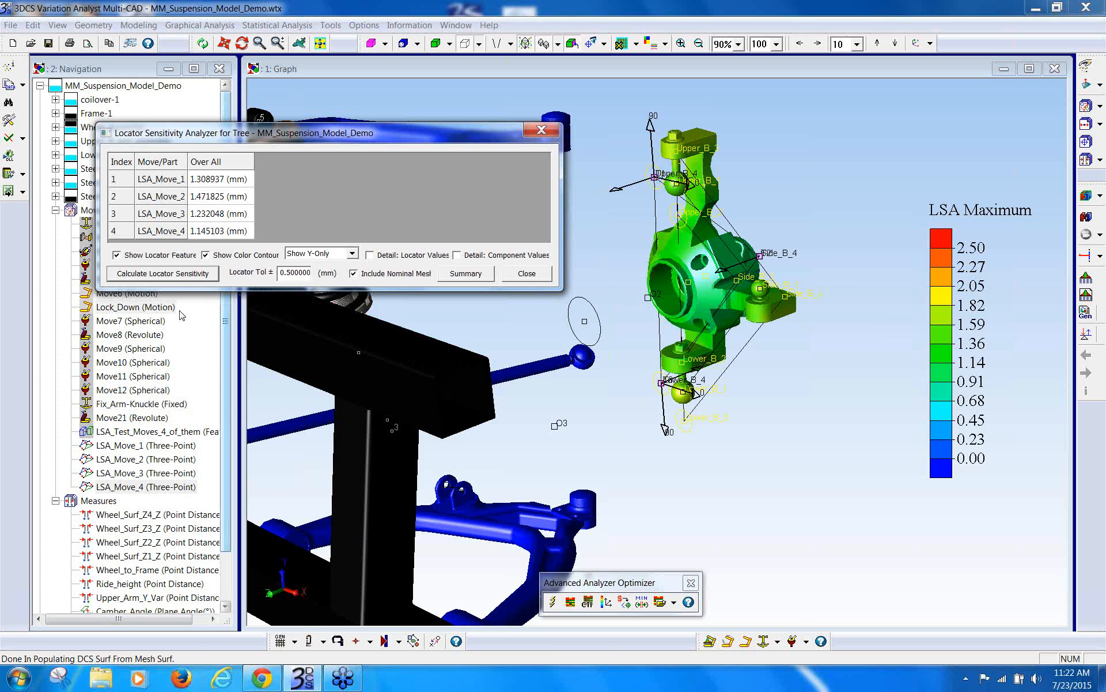
drag(398, 140, 423, 137)
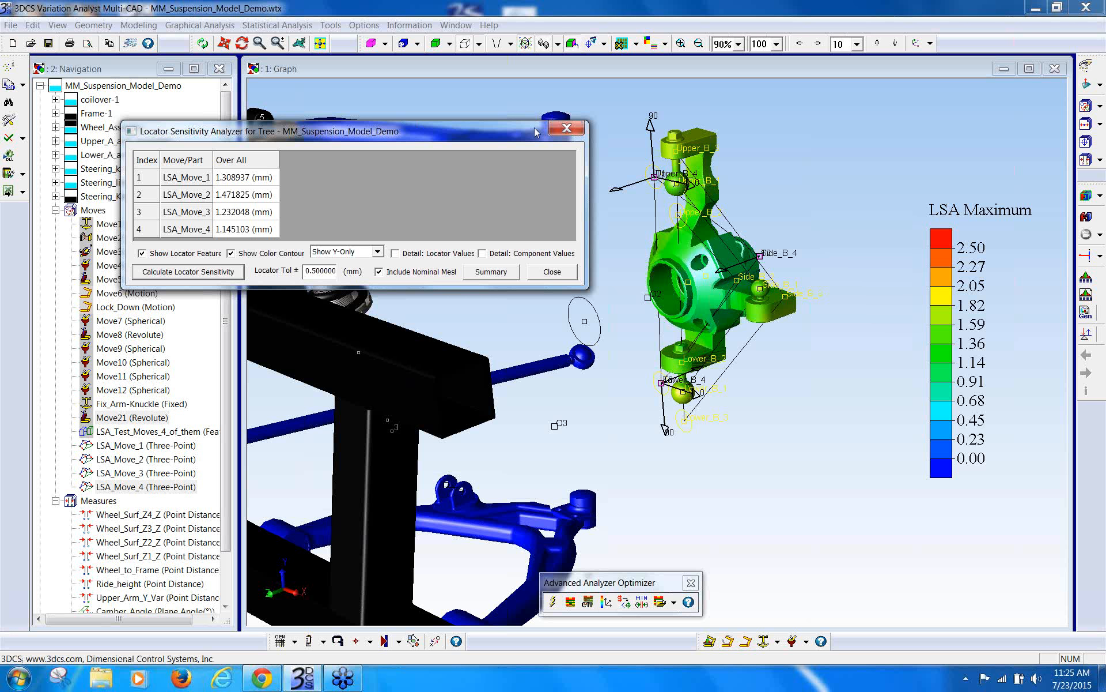
click(552, 271)
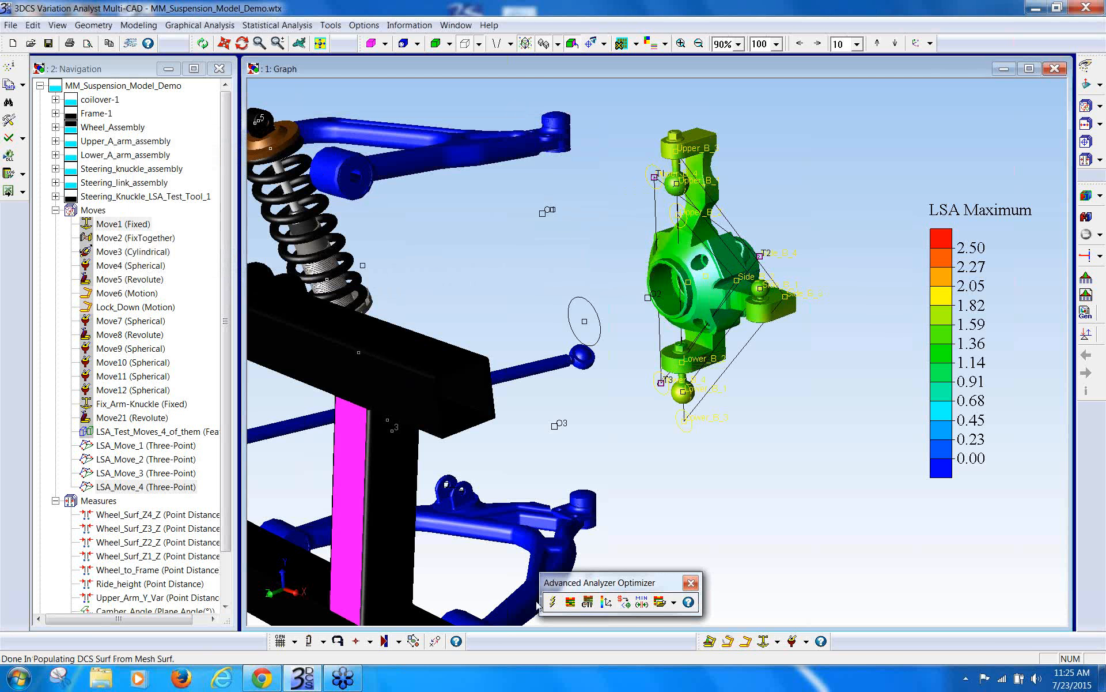
Step: Reopen the Locator Sensitivity Analyzer for the suspension model and set its displayed direction to Show All-XYZ
click(607, 603)
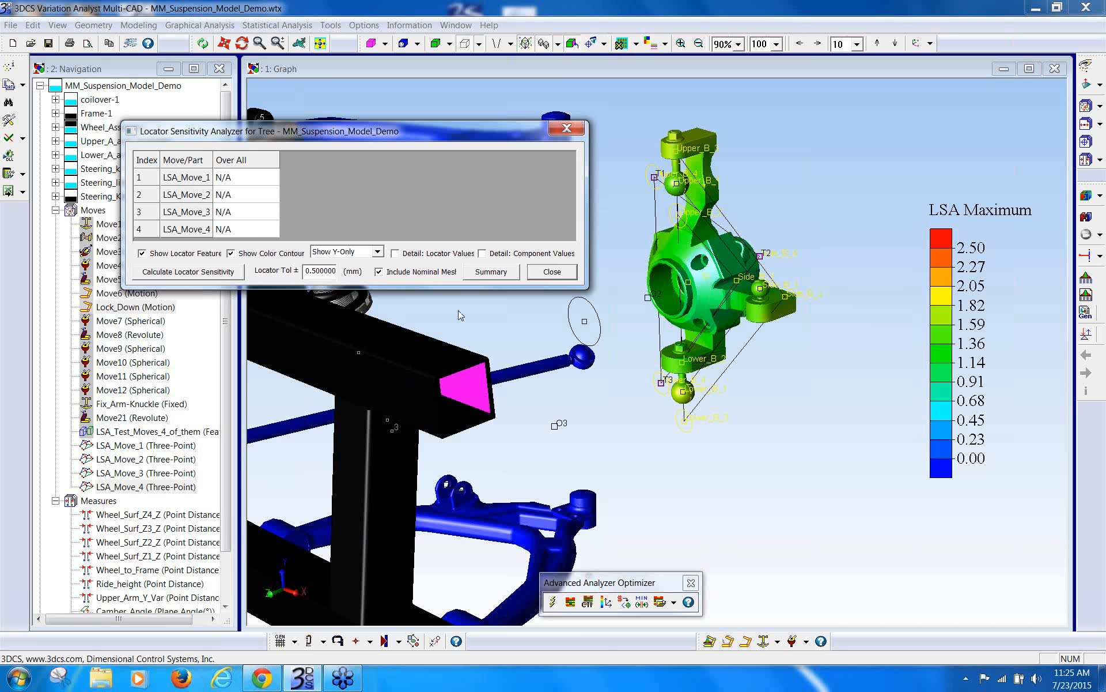
drag(496, 129, 567, 119)
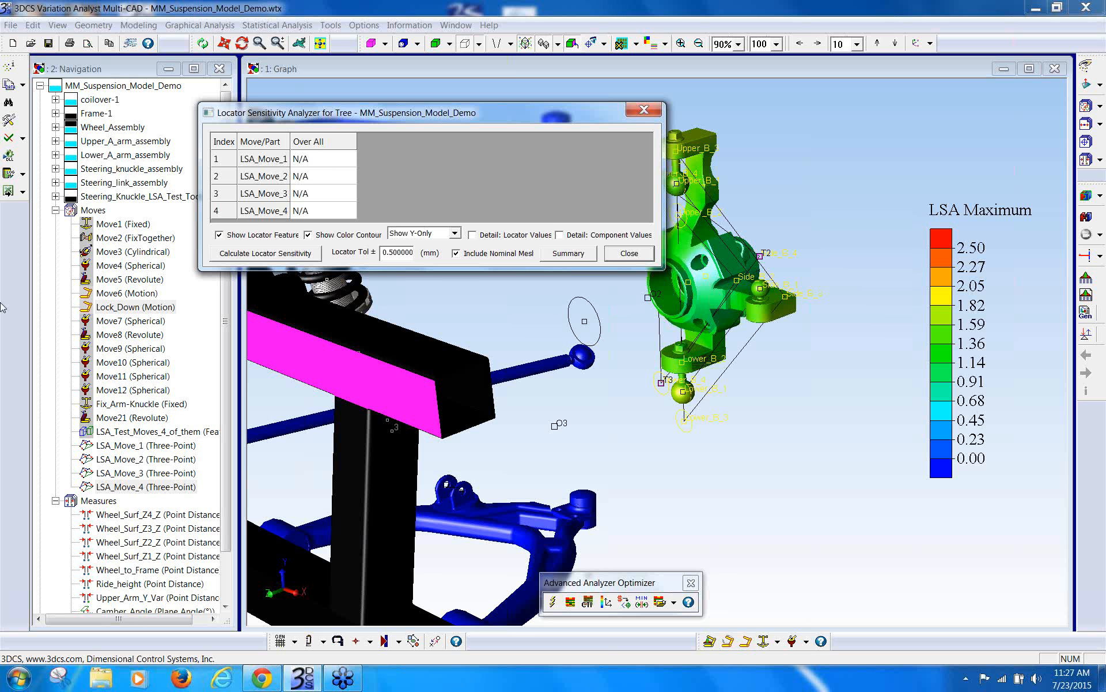
drag(521, 114, 499, 68)
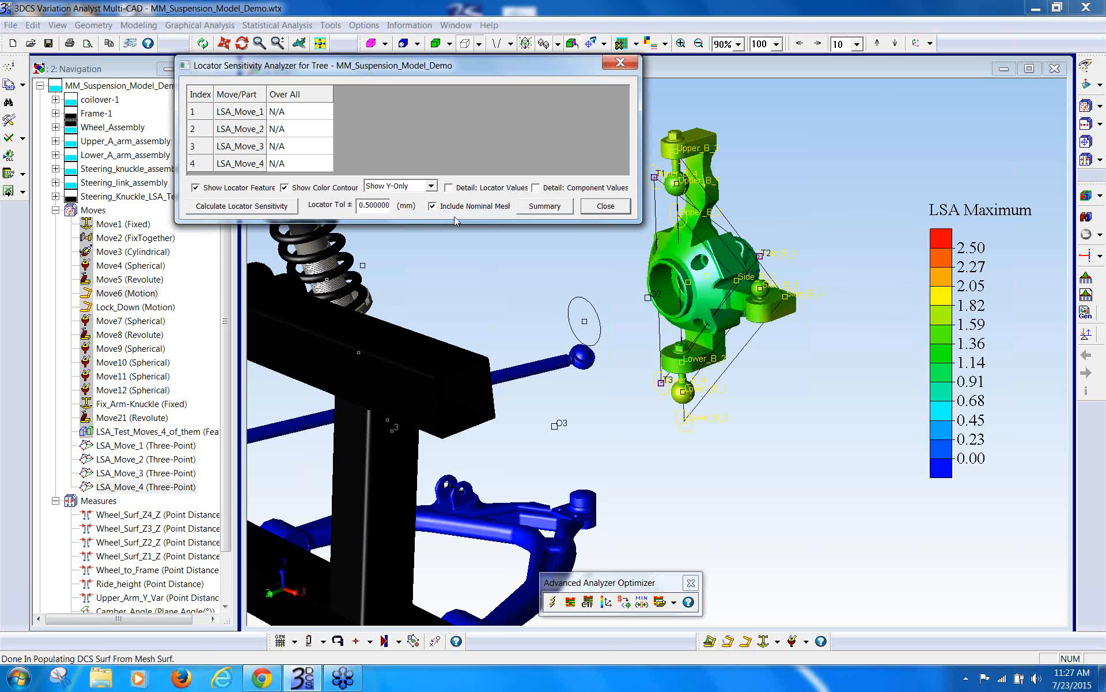
click(431, 186)
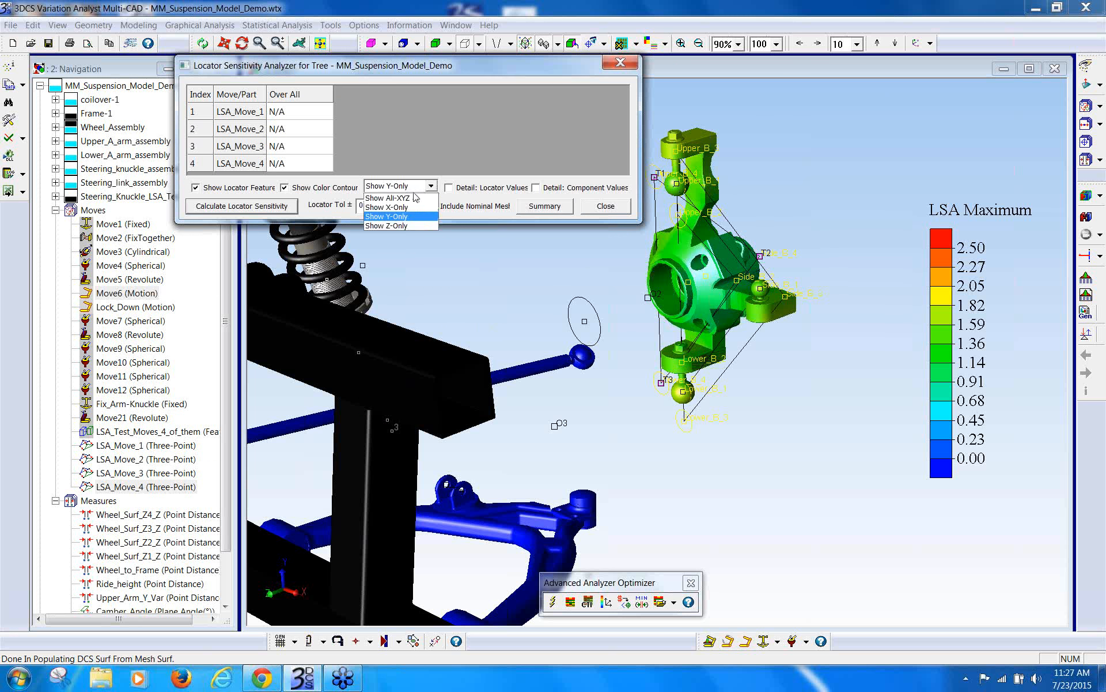
click(411, 198)
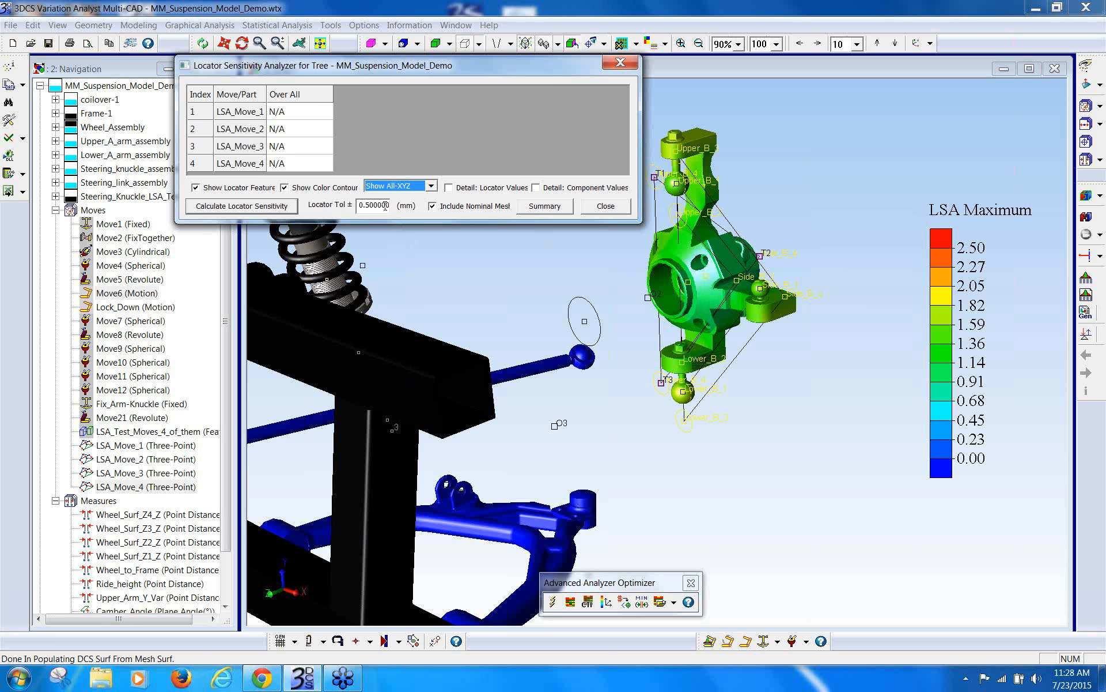
Step: Switch the analyzer's displayed direction to Show X-Only, return it to Show All-XYZ and close the analyzer
drag(389, 206, 362, 213)
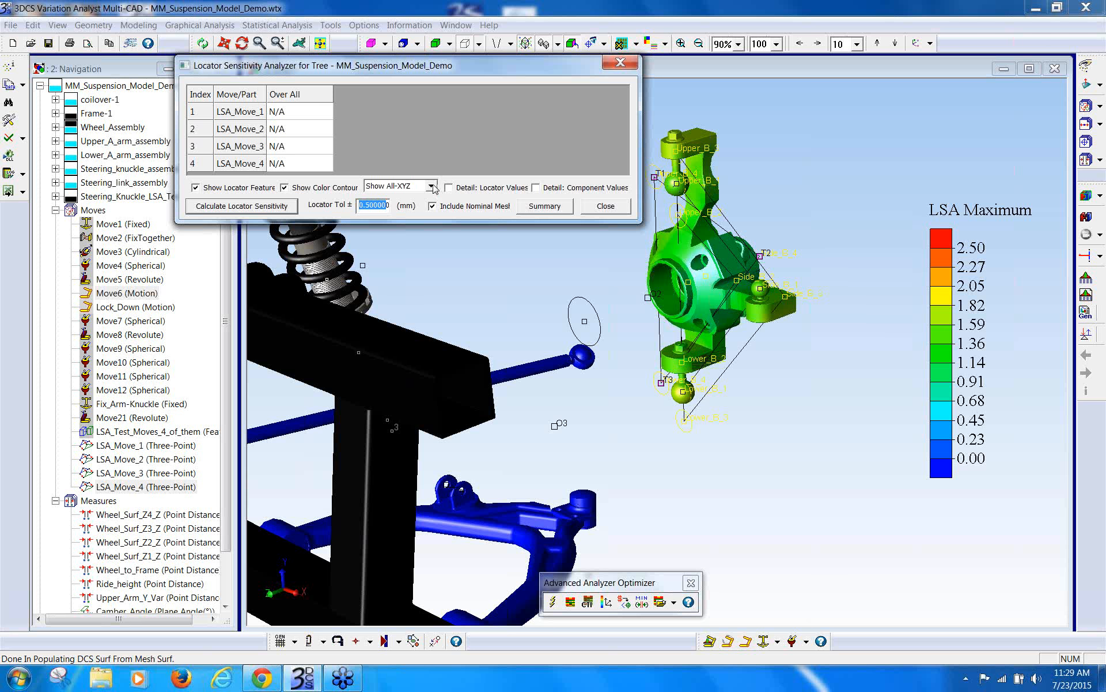
click(683, 396)
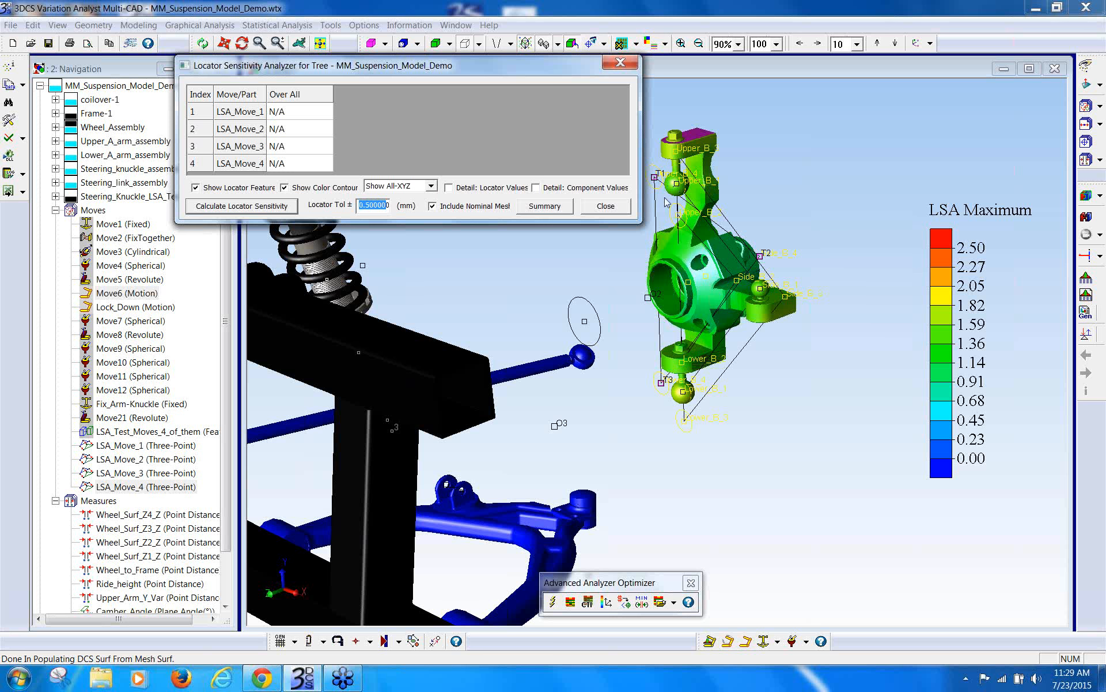
click(430, 185)
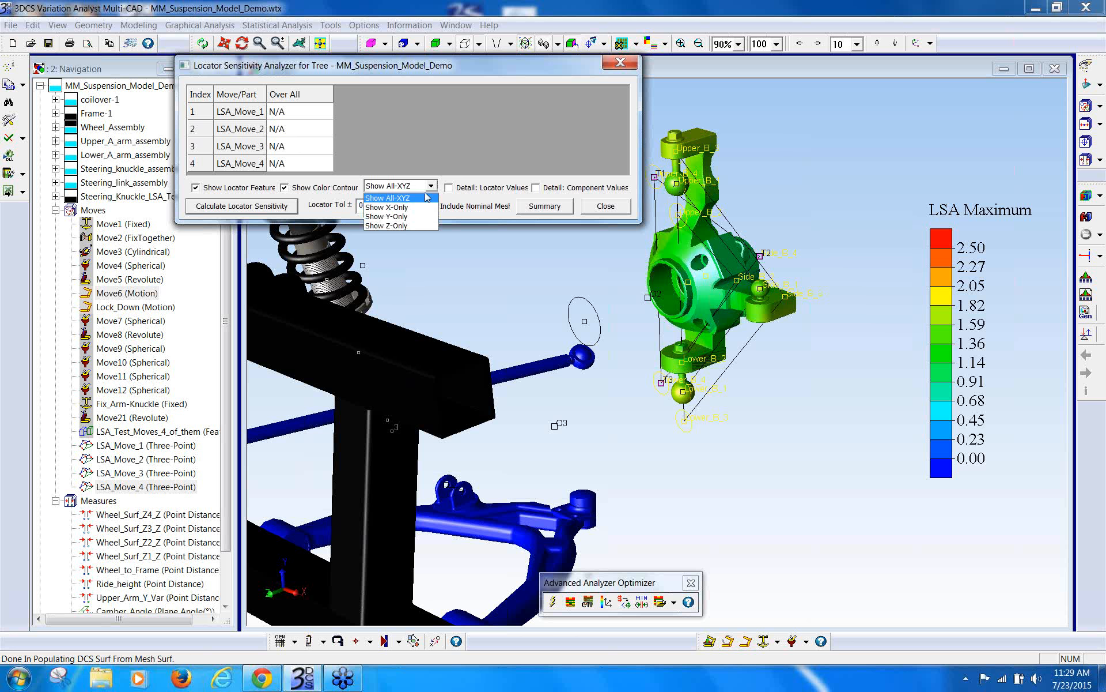
click(416, 210)
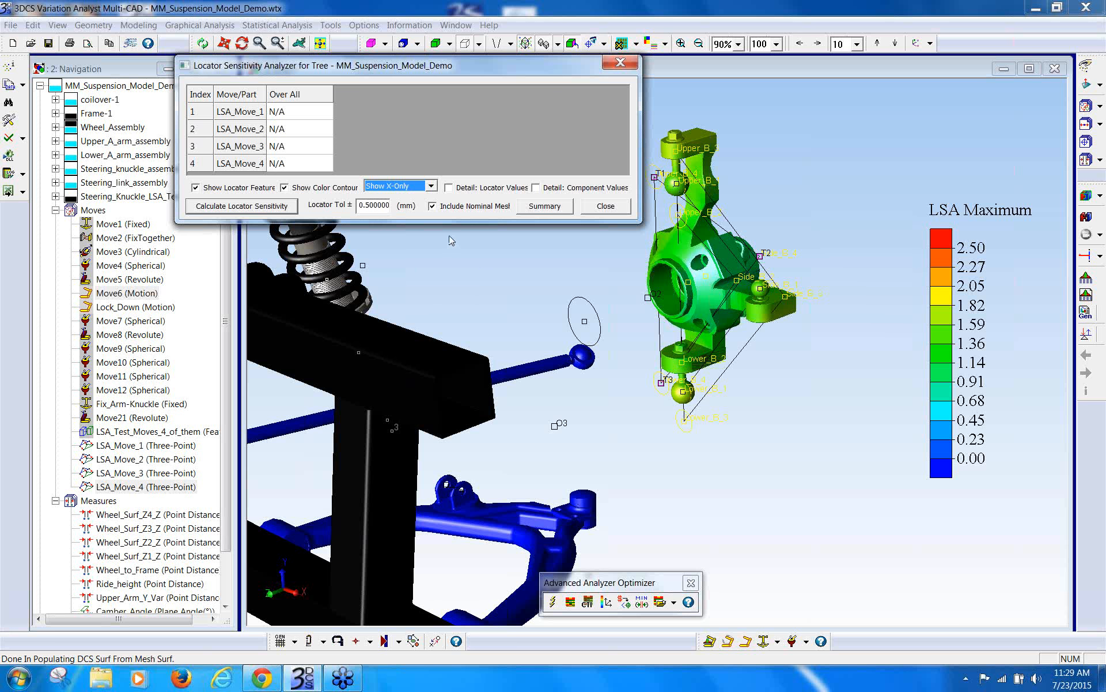
click(431, 186)
click(413, 197)
drag(534, 74, 759, 419)
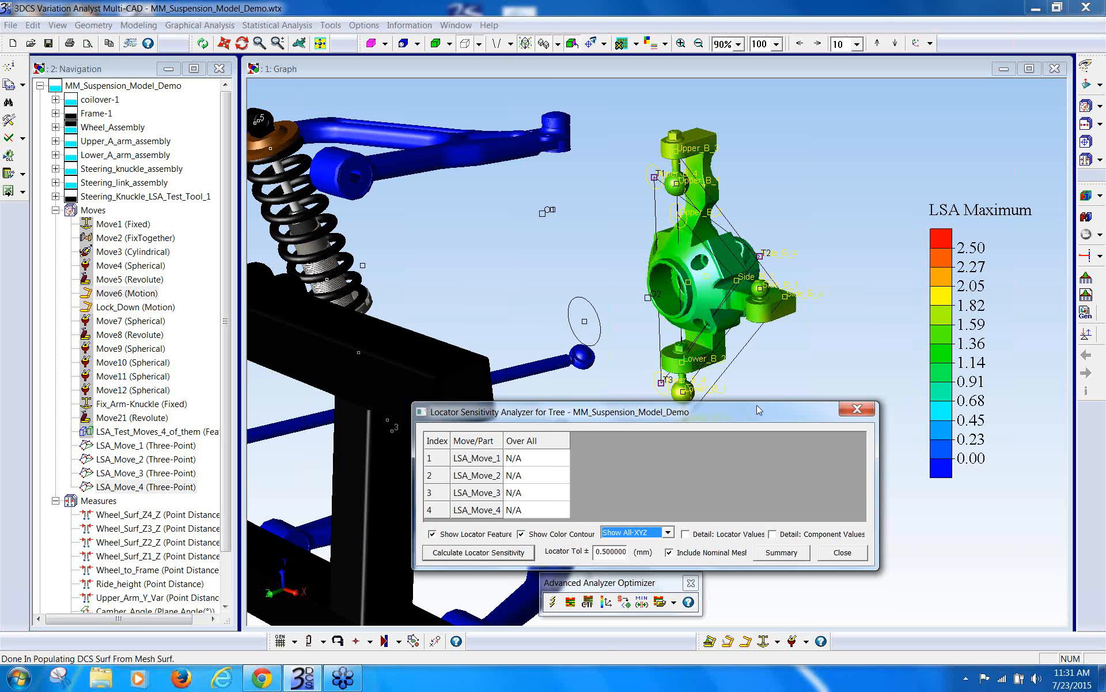
click(841, 552)
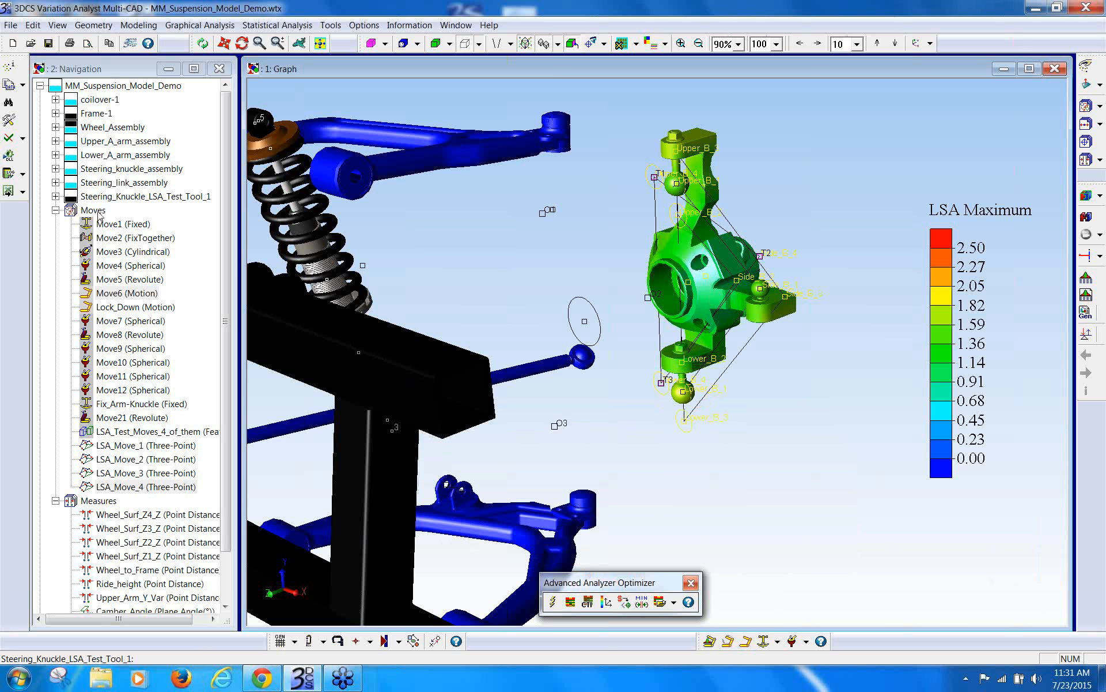
Step: Toggle the on/off state of all moves, plus Move6 and LSA_Test_Moves_4_of_them individually
right_click(94, 210)
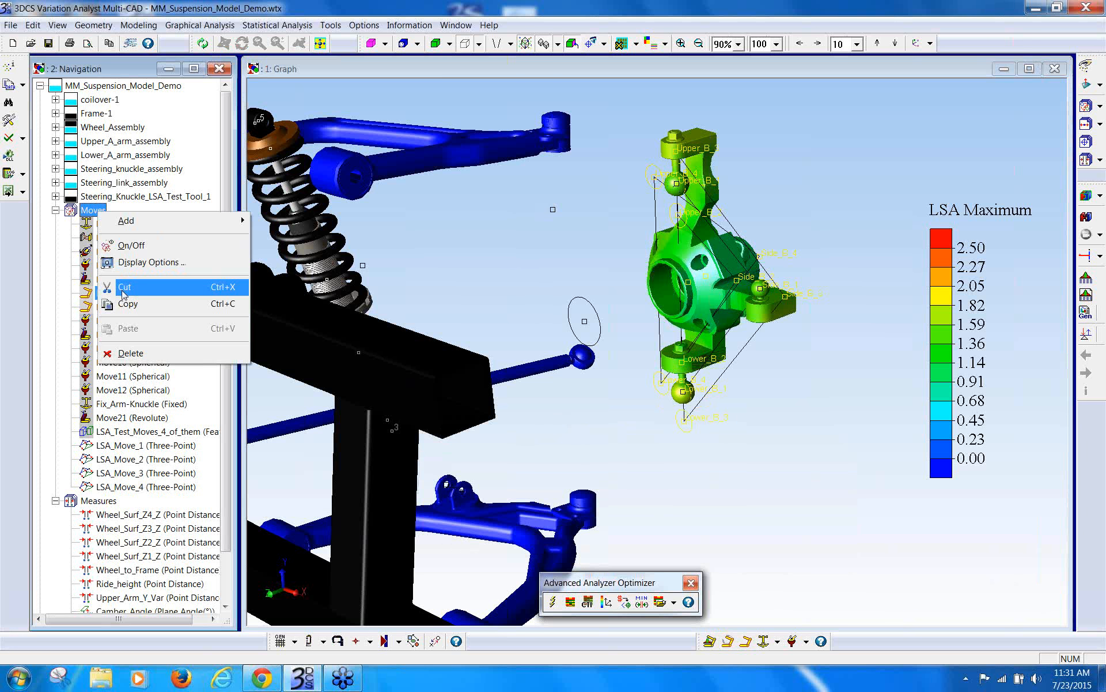
click(137, 248)
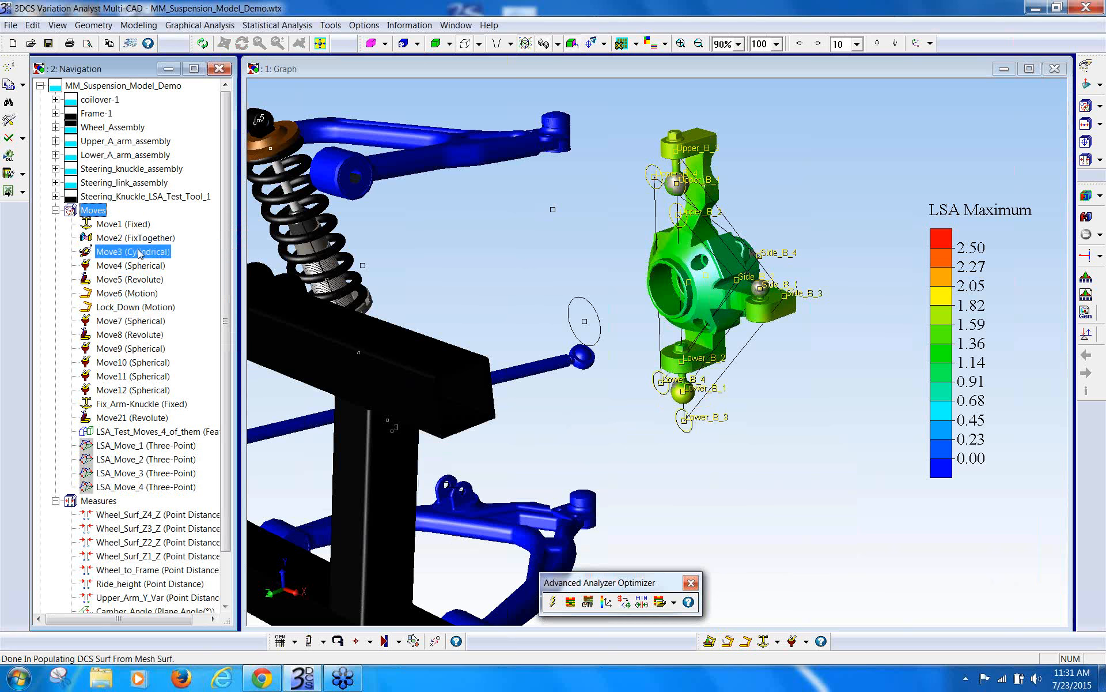
click(132, 311)
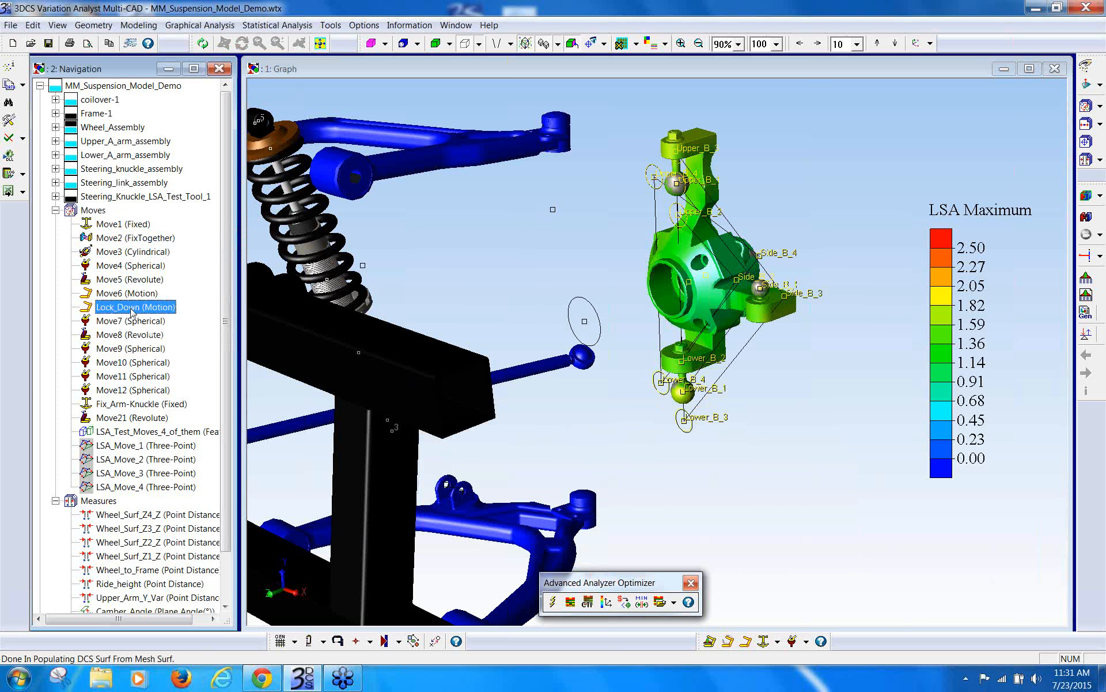
click(133, 295)
right_click(133, 296)
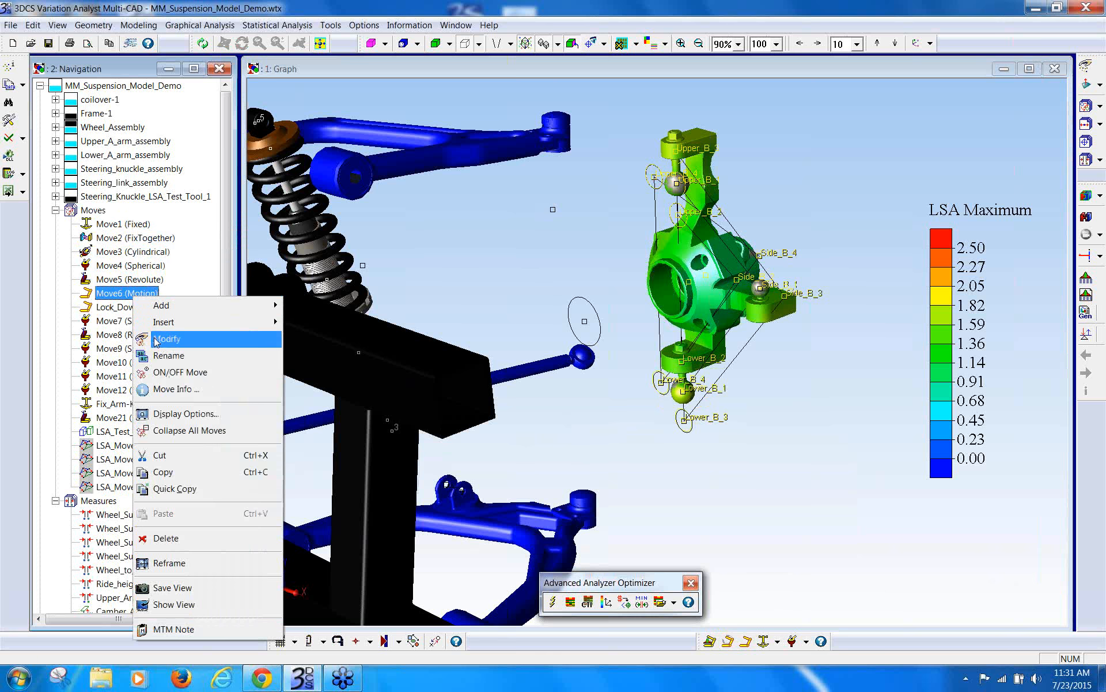
click(170, 372)
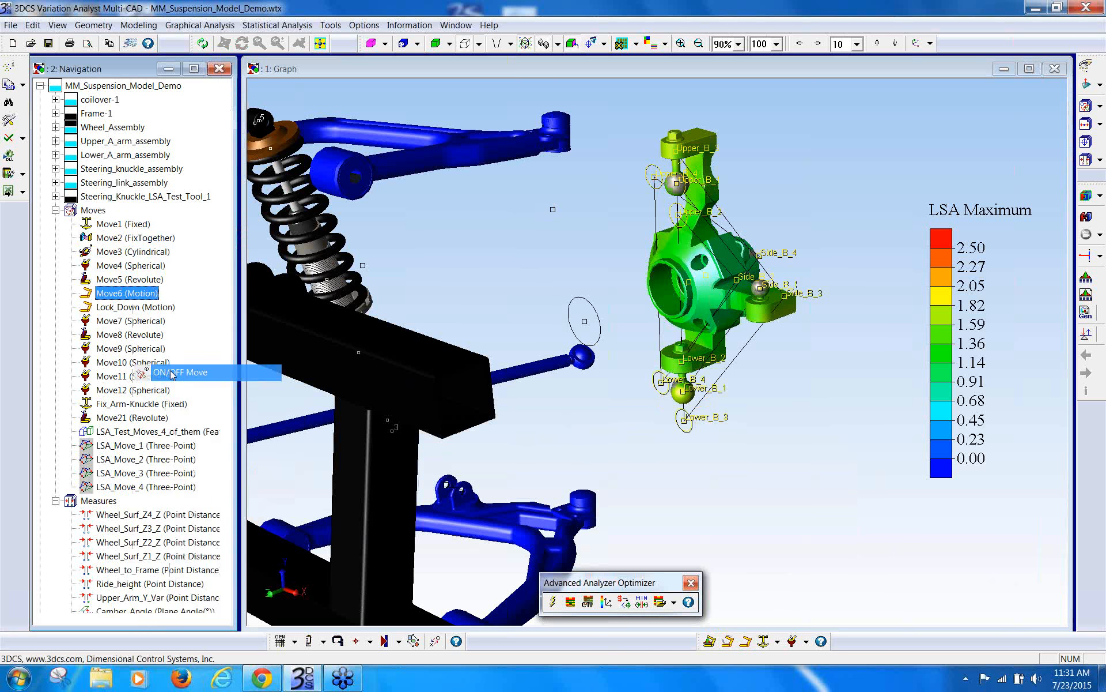
right_click(157, 437)
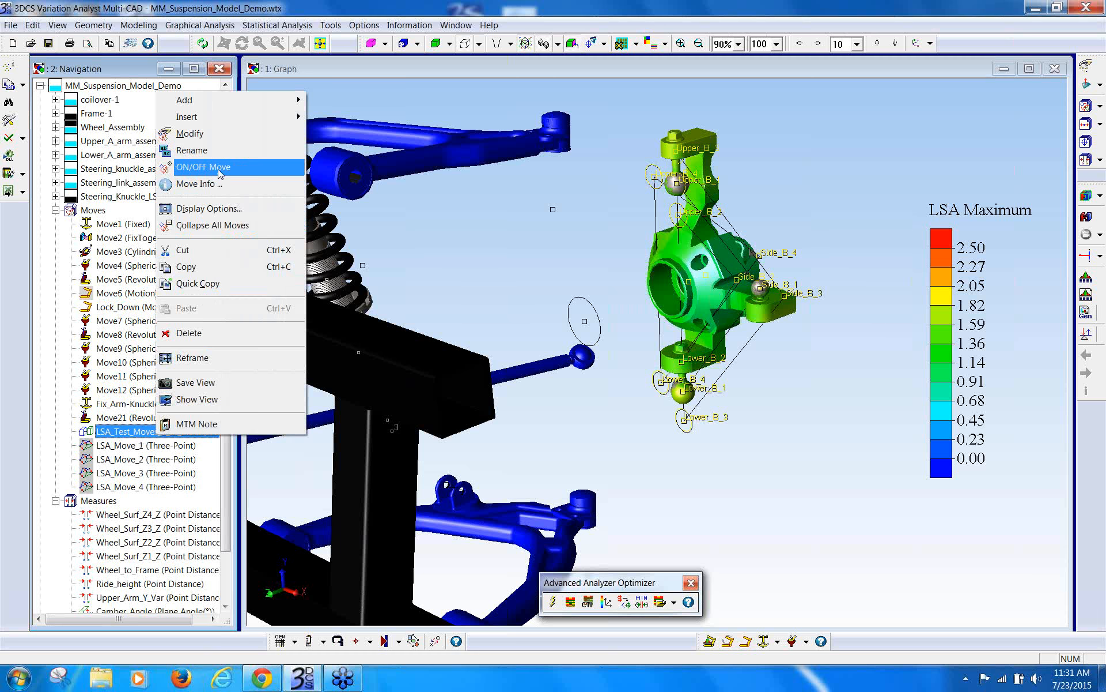
click(218, 170)
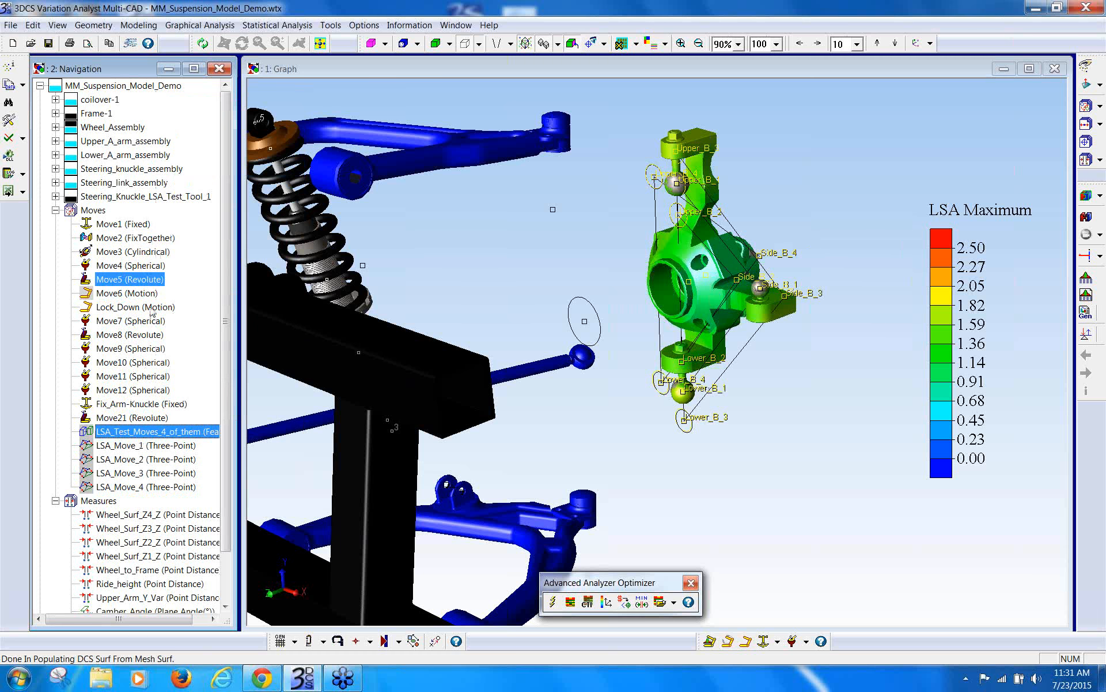
Step: Dock the floating Advanced Analyzer Optimizer toolbar among the other toolbars, with the whole suspension in view
click(598, 386)
middle_drag(598, 386, 677, 412)
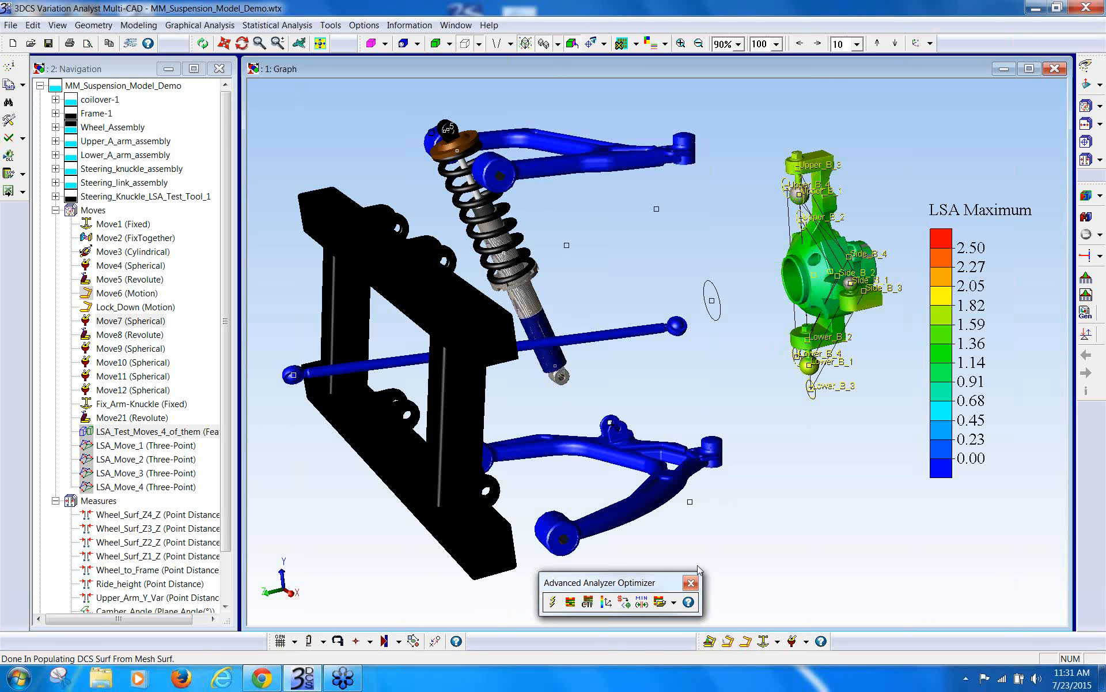
drag(639, 623, 633, 626)
Step: Nominally build the suspension, run the deviation animation with color contours and end the animation
click(1085, 197)
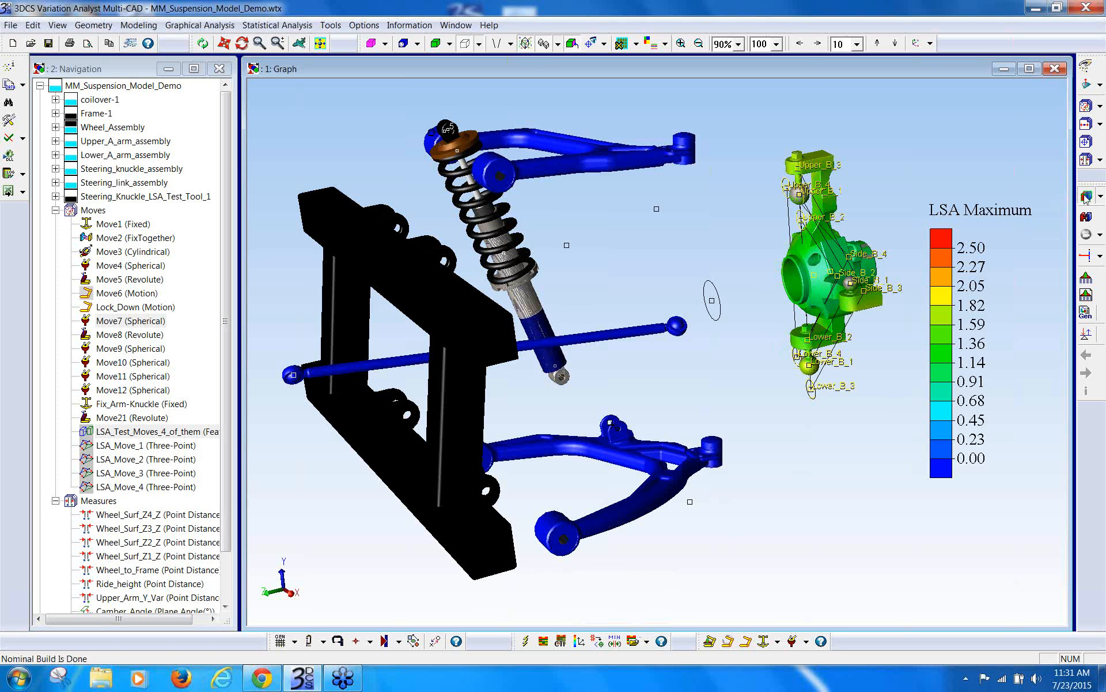
click(1083, 257)
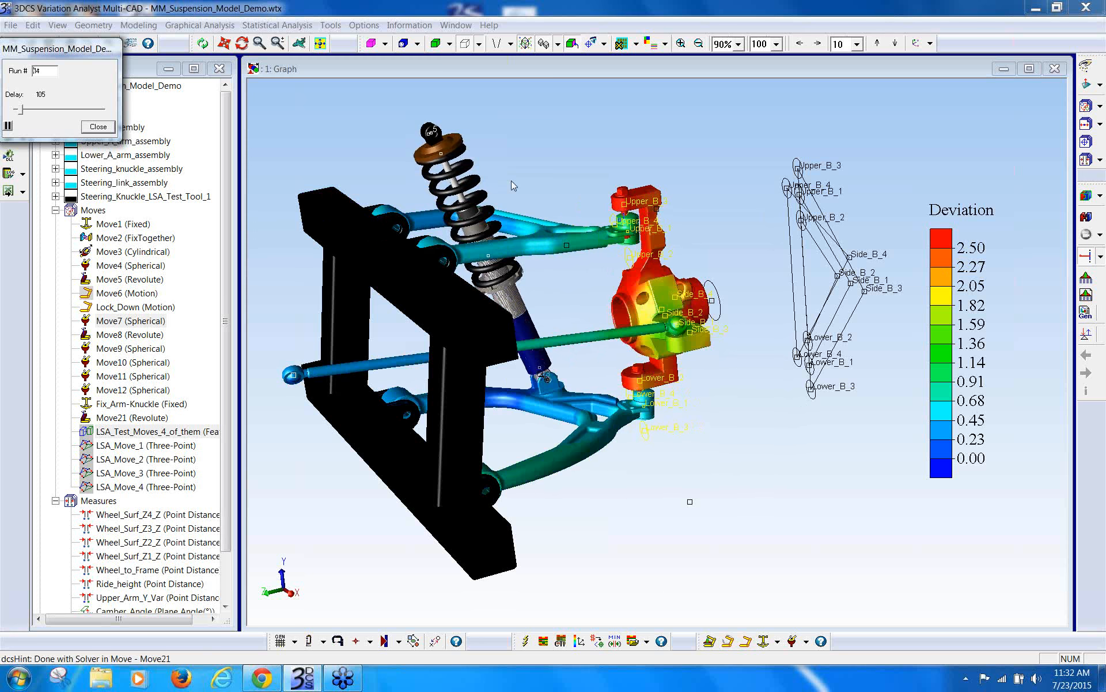
click(113, 132)
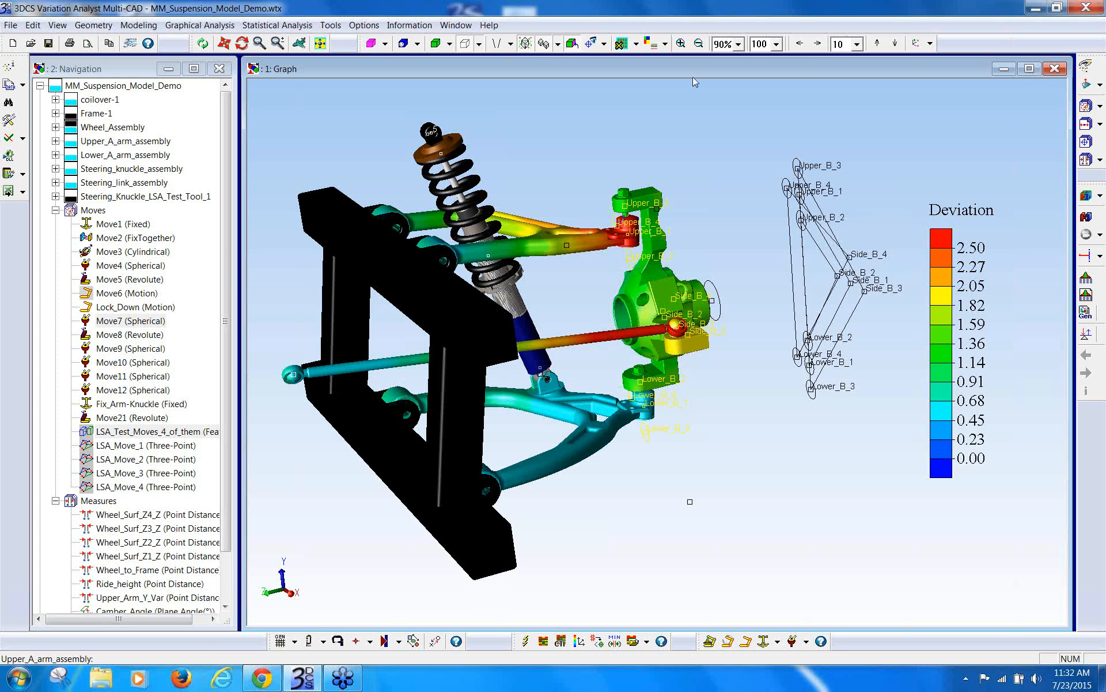
Step: Turn off the manual scale of the color contour legend in the Color Contour options
click(666, 44)
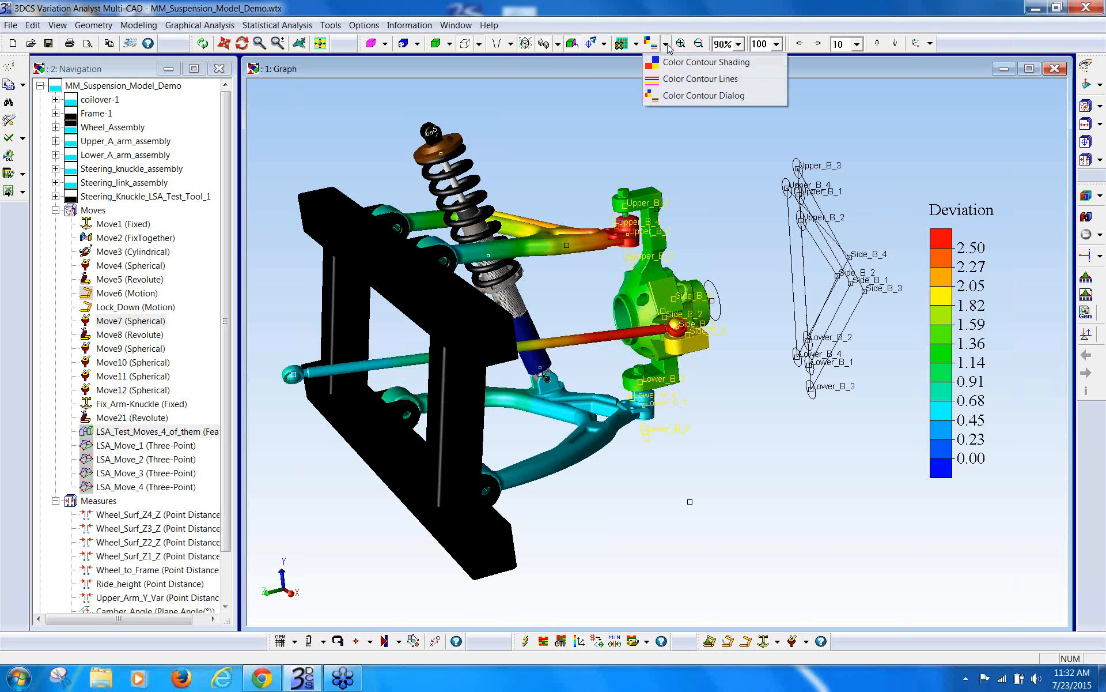
click(688, 98)
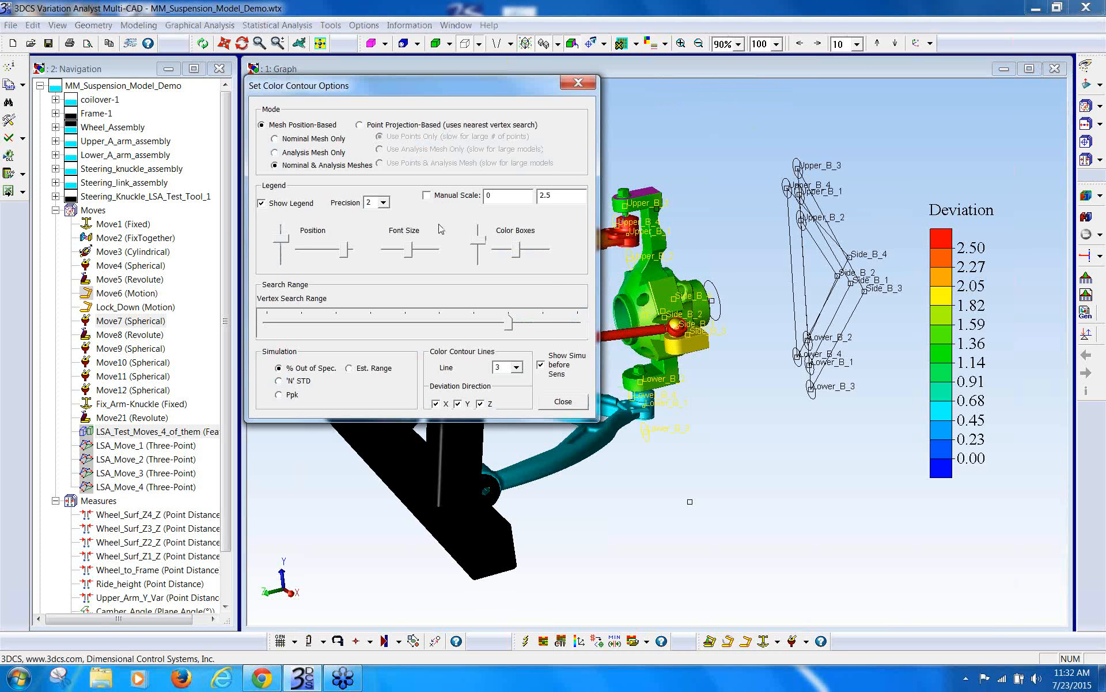
click(563, 401)
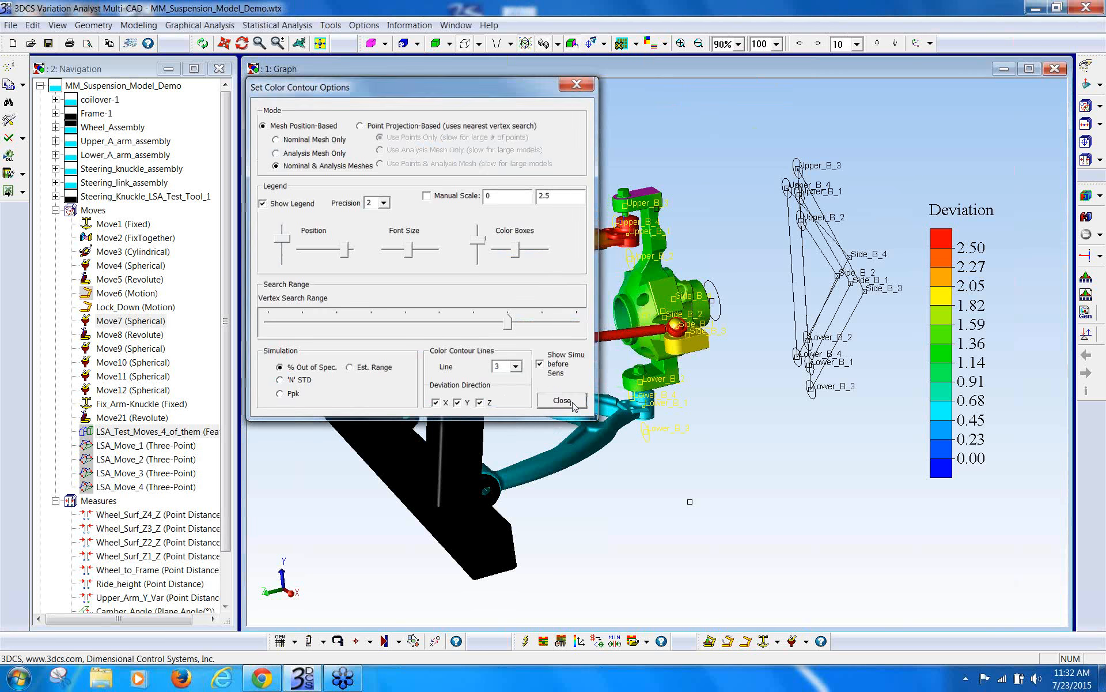
Step: Rebuild the nominal suspension, run the deviation animation with the automatic legend scale and examine the contours around the knuckle
click(1087, 196)
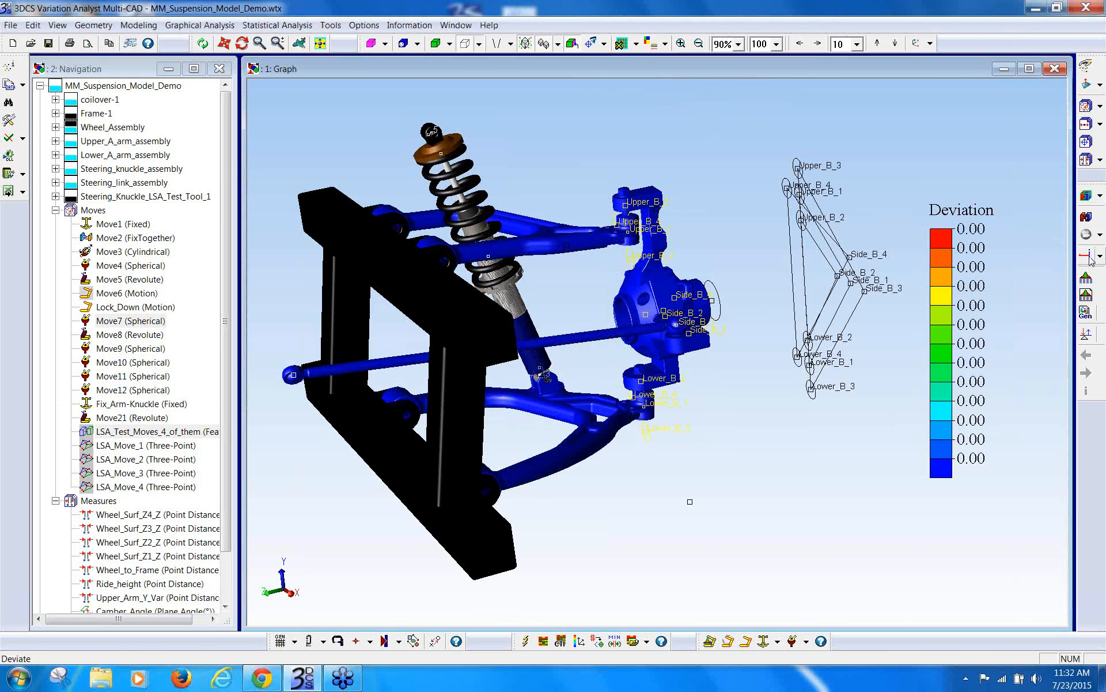
click(1090, 259)
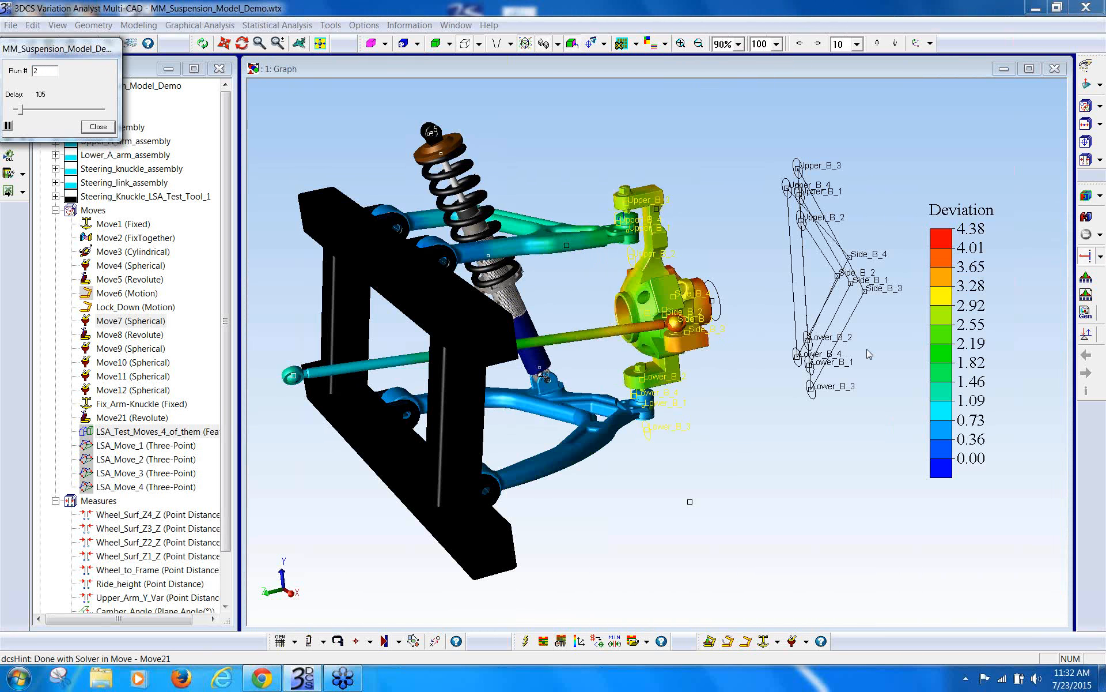
click(98, 127)
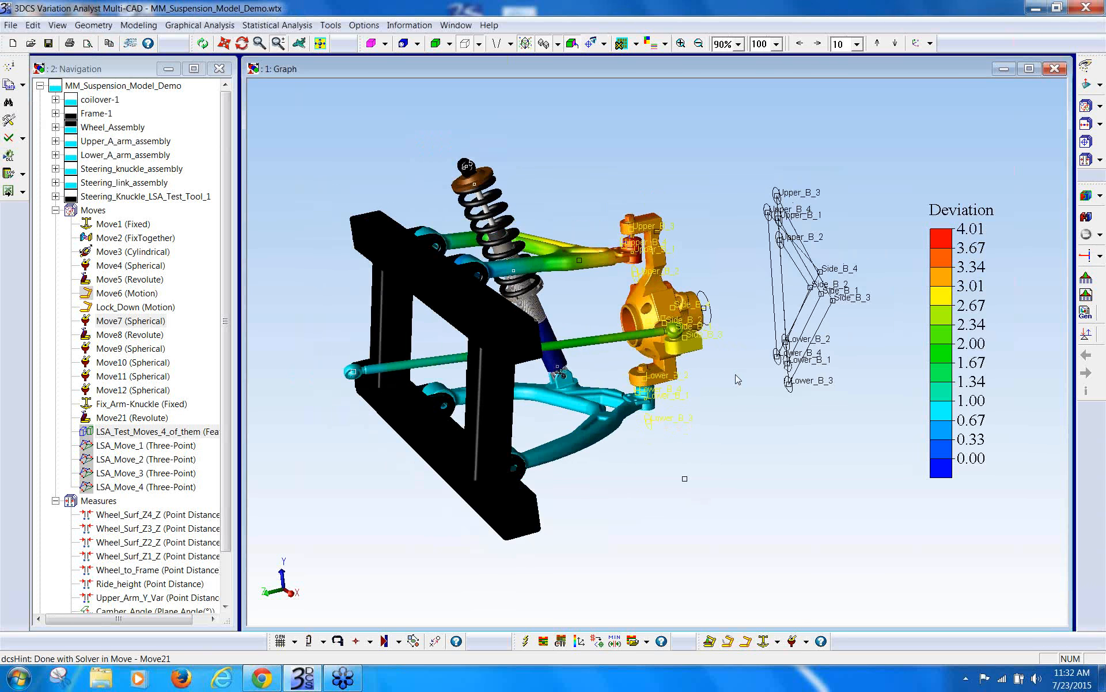
middle_drag(651, 421, 761, 425)
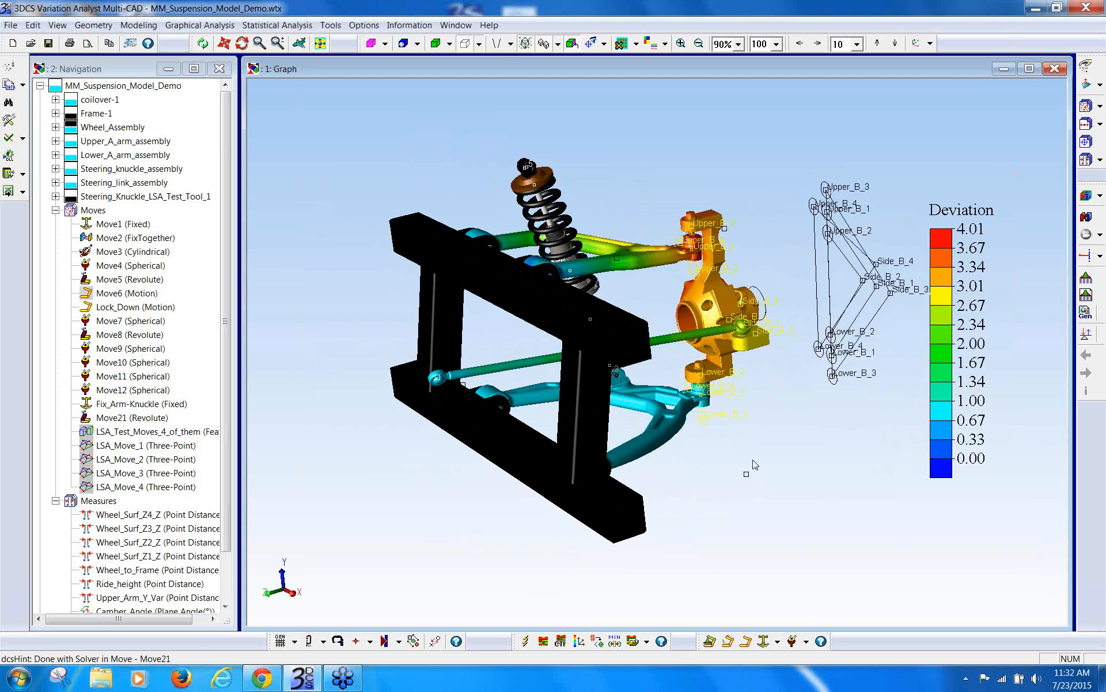
middle_drag(753, 453, 764, 337)
middle_click(744, 260)
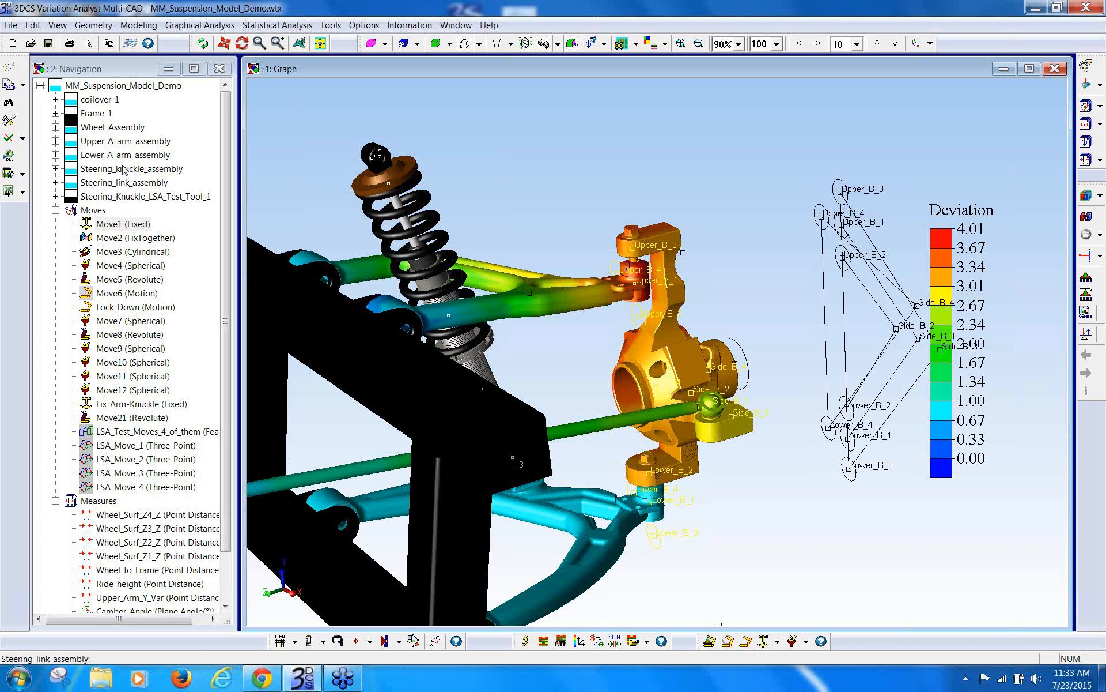
Step: Enable Move Customize in the Alias Display preferences with the format #VP#_to_#VG#--*#VN#* and apply it to the move names
click(9, 121)
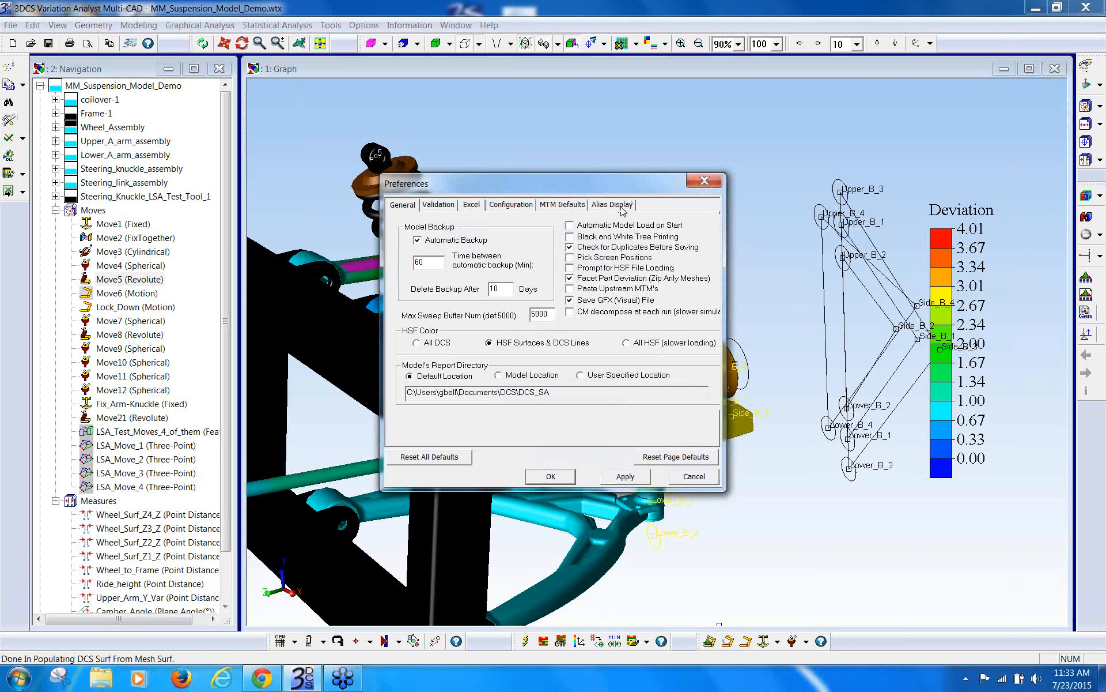
click(618, 206)
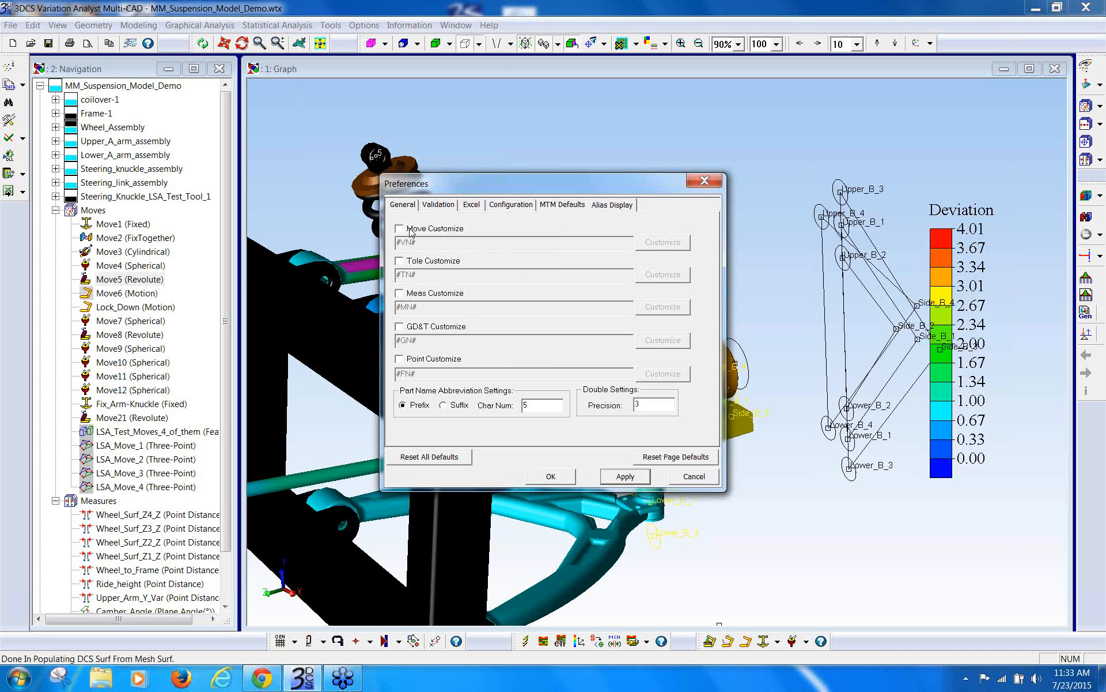
click(400, 228)
click(661, 243)
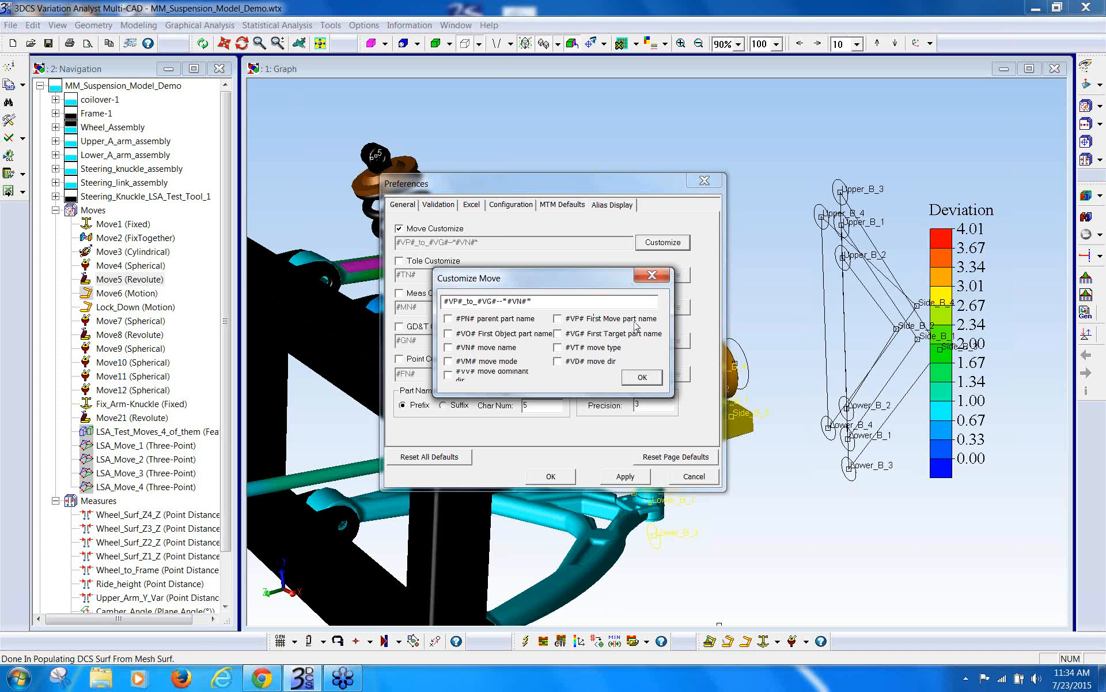
drag(474, 301, 466, 306)
click(642, 378)
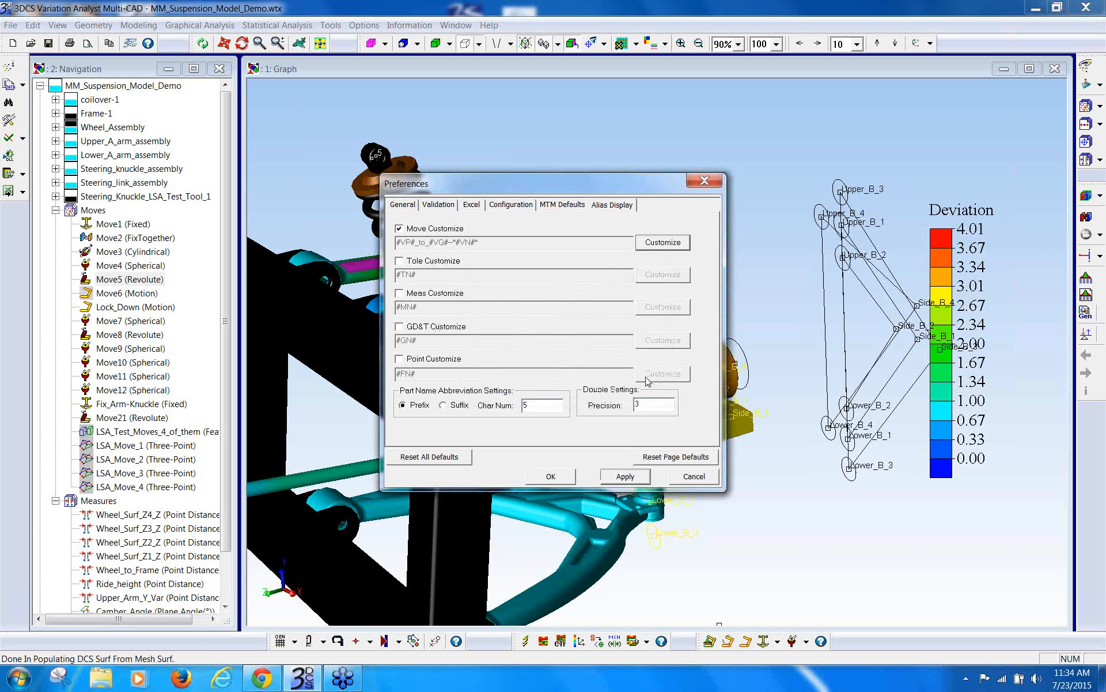
click(625, 476)
click(166, 527)
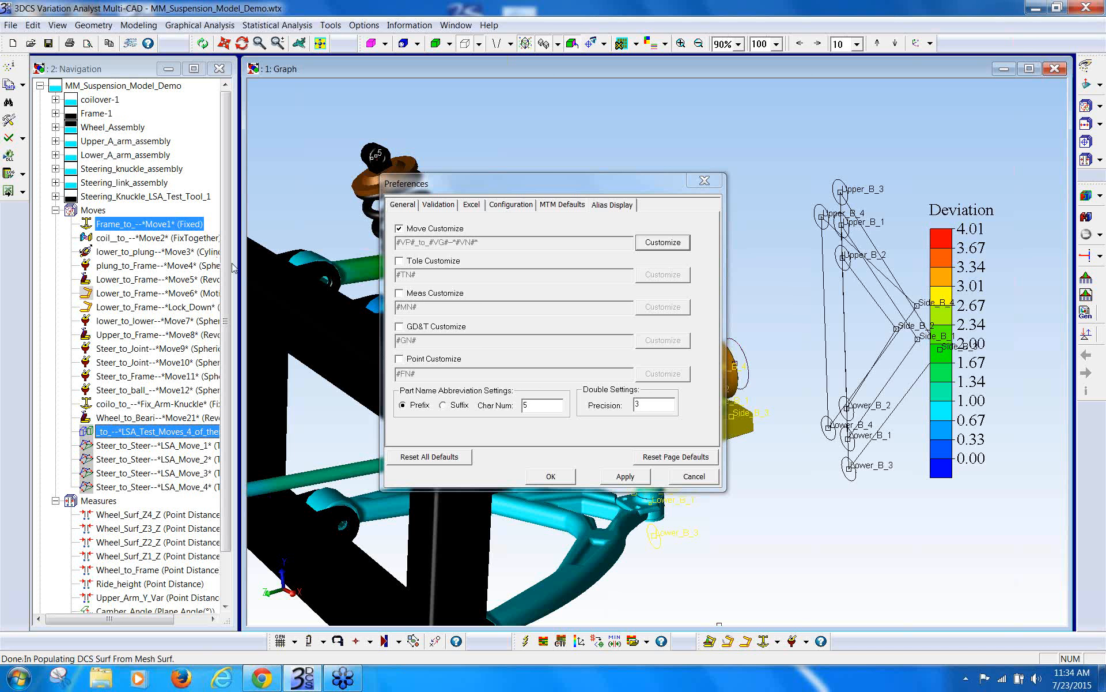
Step: Turn off Move Customize in the Alias Display preferences and apply the change to the move names
click(144, 251)
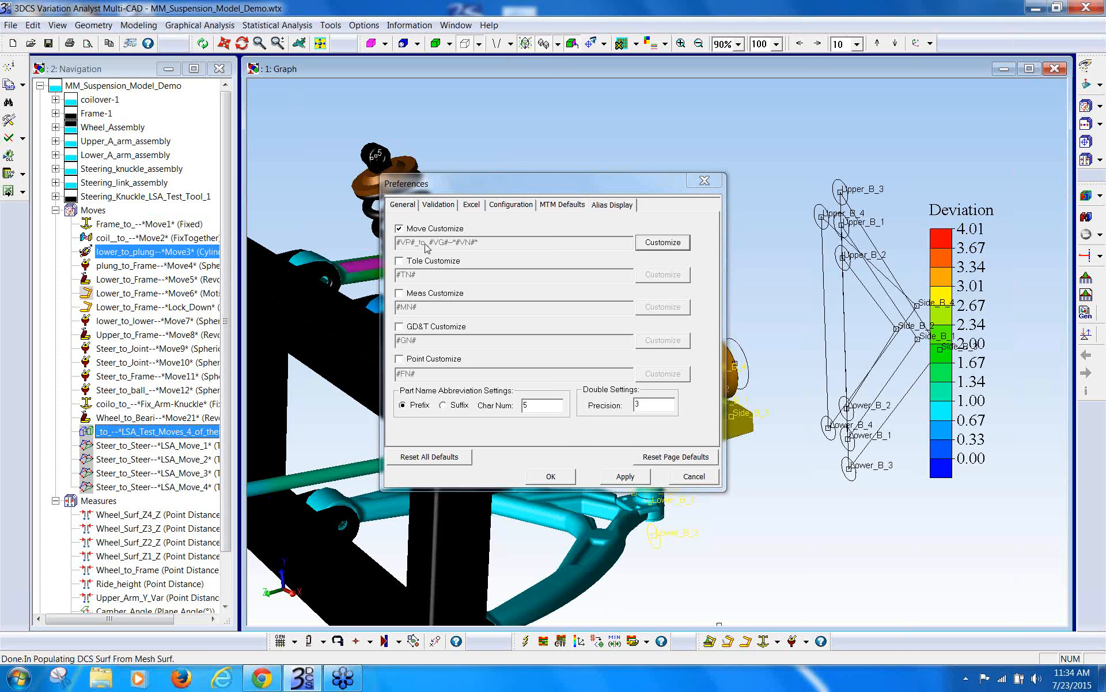
click(400, 229)
click(625, 477)
click(627, 481)
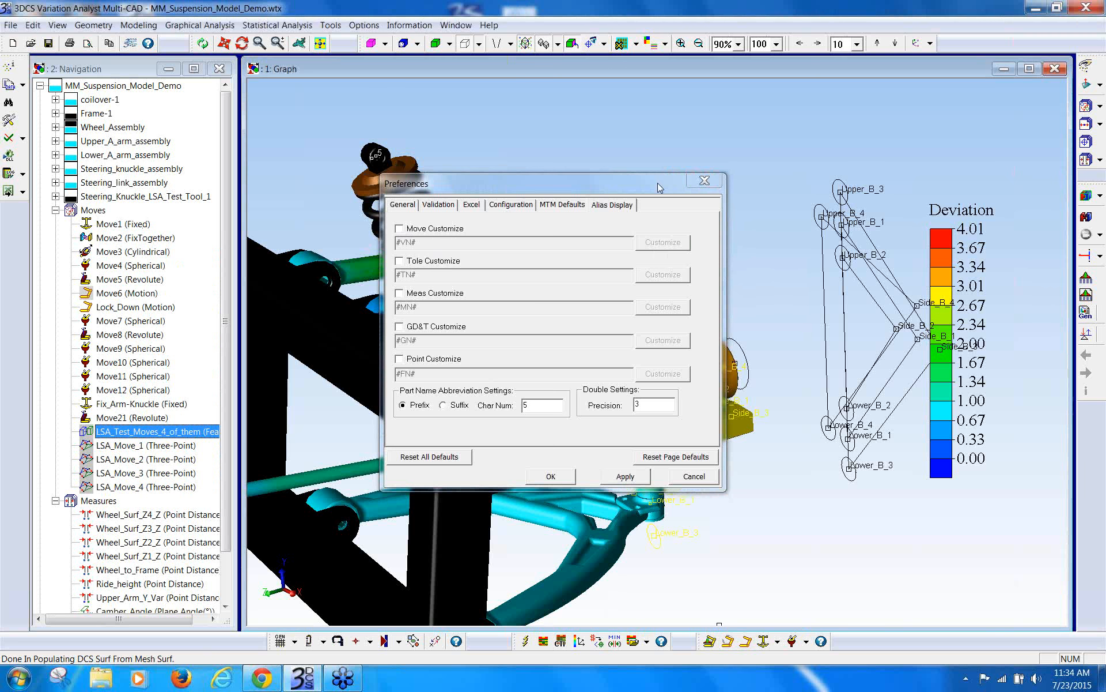
Step: Rebuild the nominal suspension, re-enable Move Customize in the Alias Display preferences and accept the preferences
drag(658, 182, 517, 100)
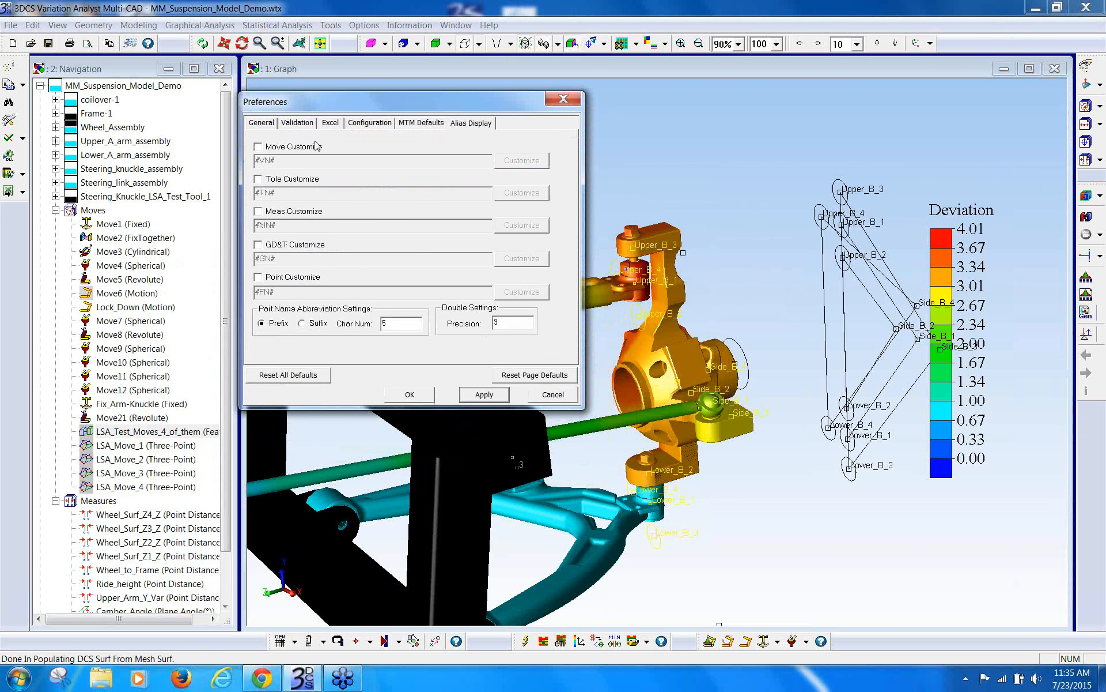
click(1087, 218)
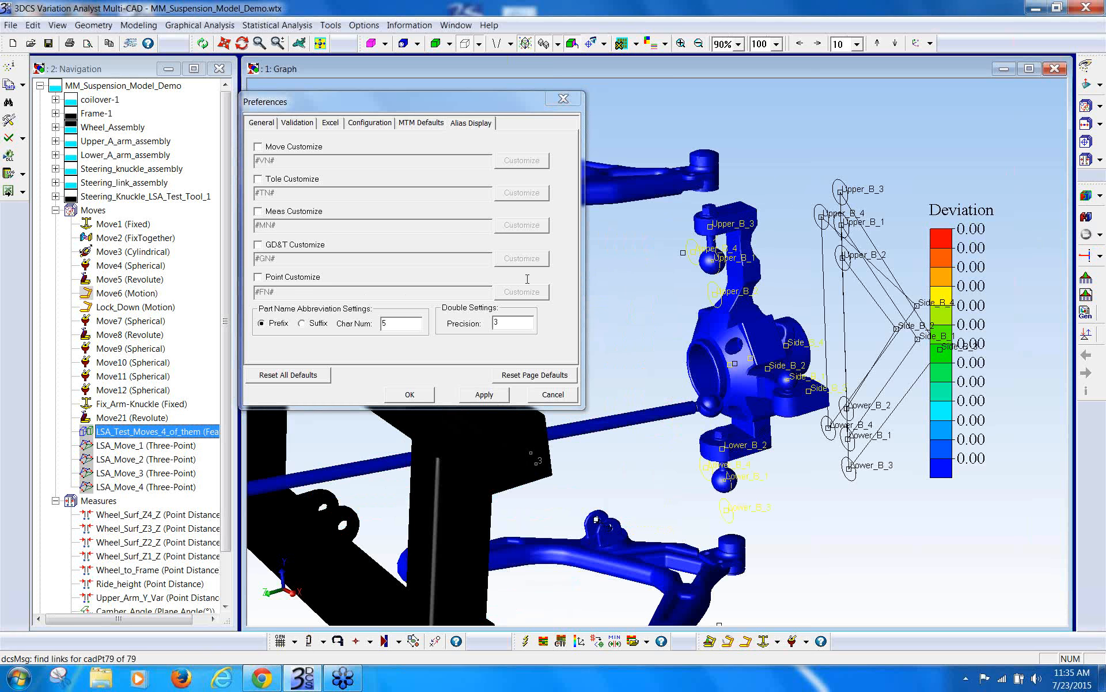
click(257, 147)
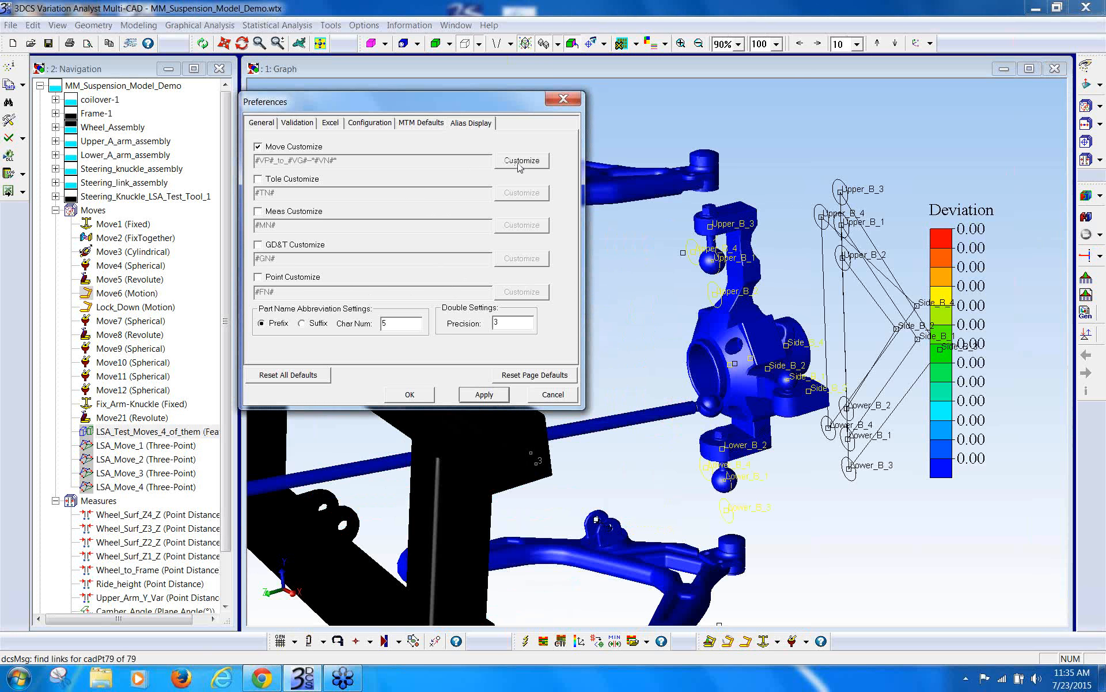
click(415, 396)
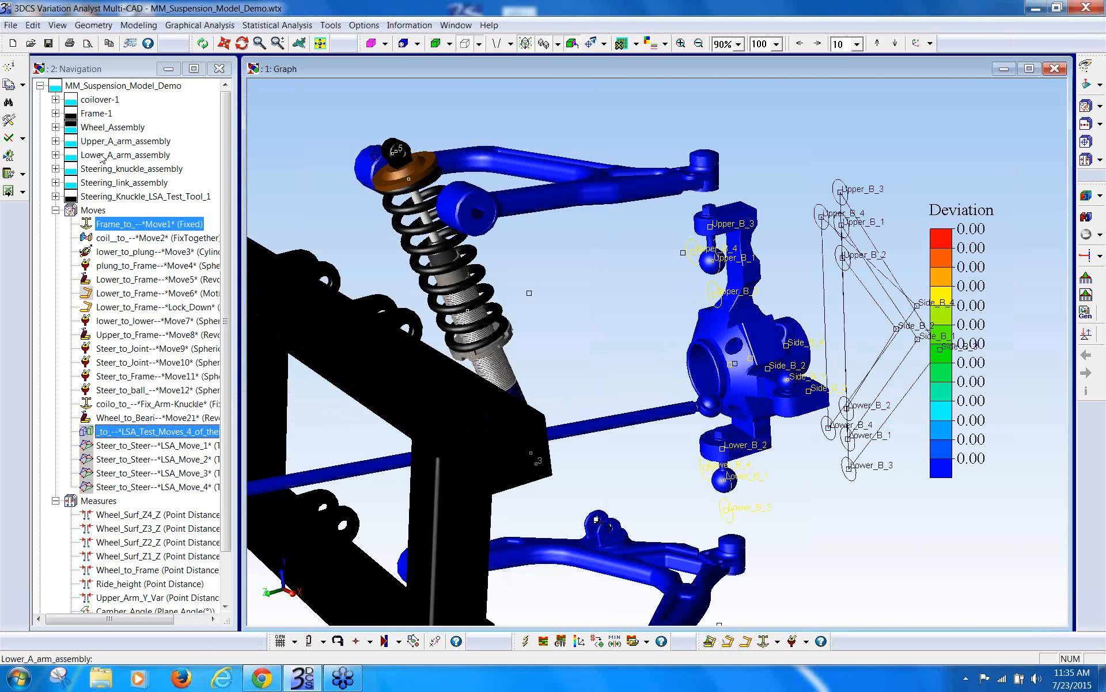
Step: Add a Two-Point move from Lower_B_1 on the ball joint to Lower_B_3 on the steering knuckle test tool
double_click(92, 211)
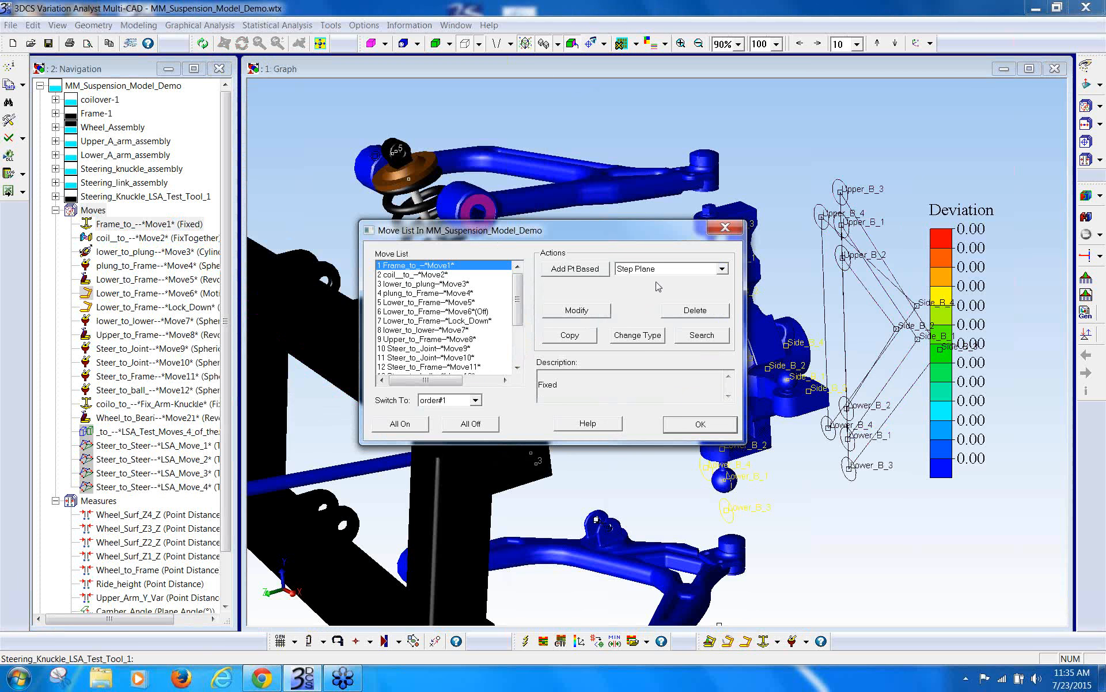
click(722, 269)
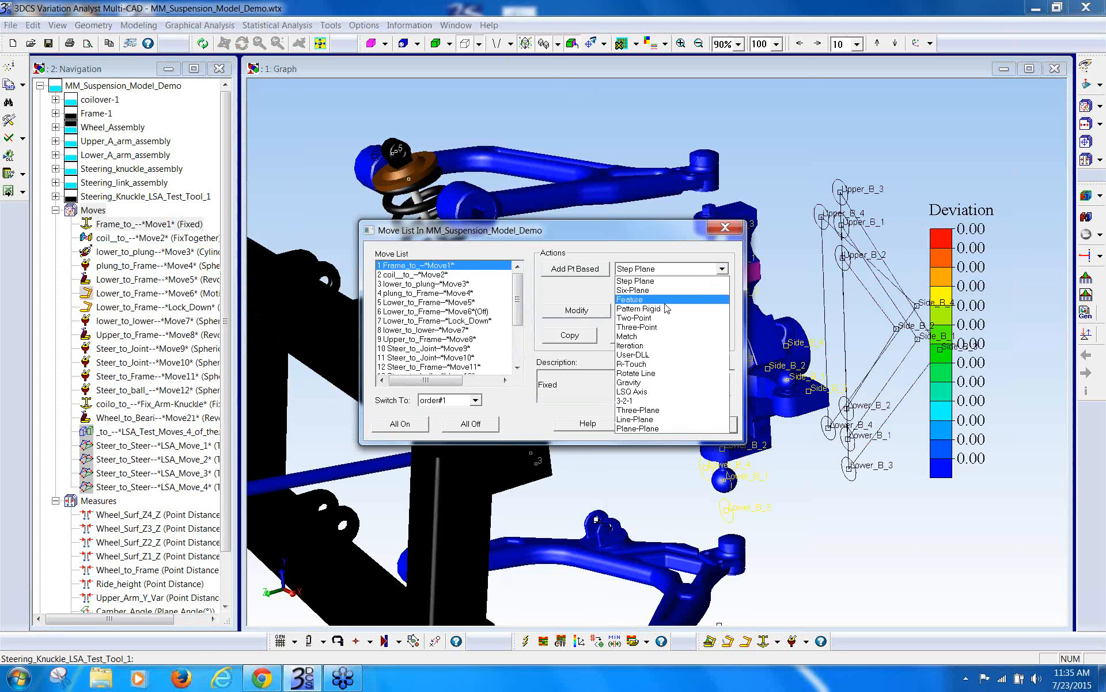
click(656, 318)
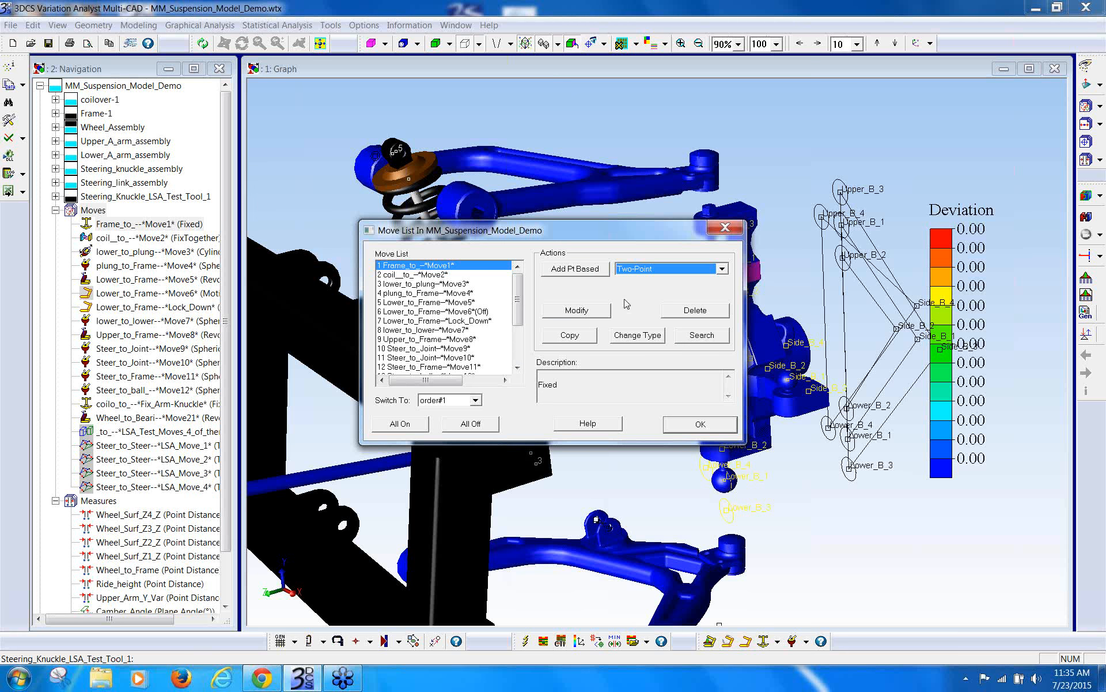
click(575, 269)
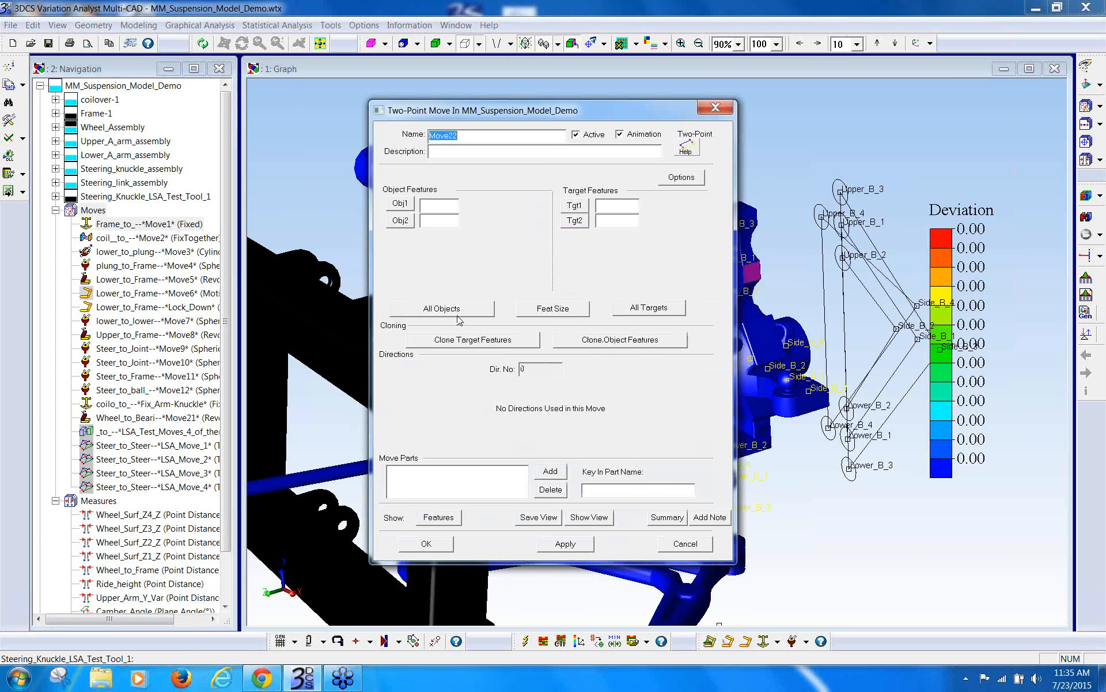
click(455, 309)
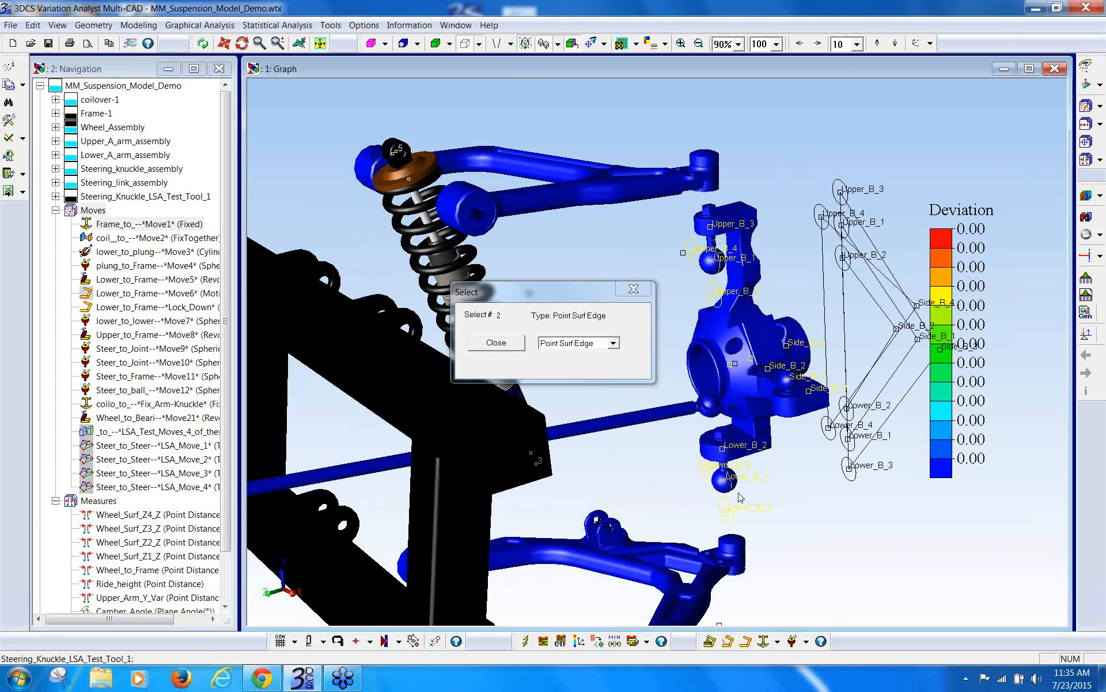
click(729, 485)
click(656, 309)
click(842, 468)
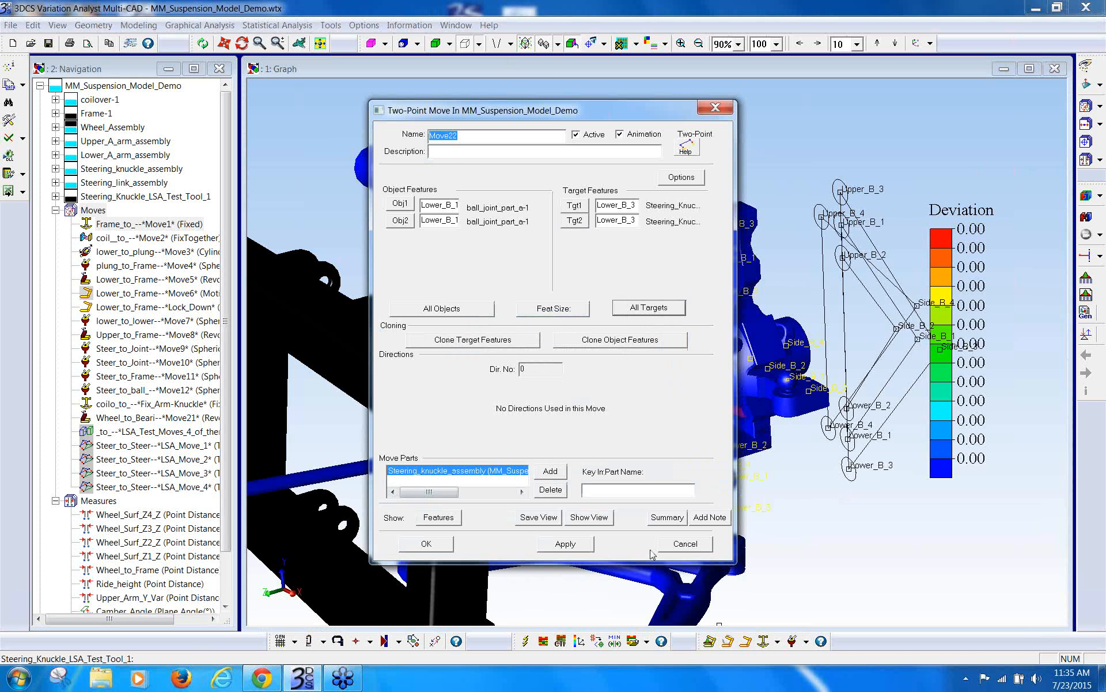
click(427, 544)
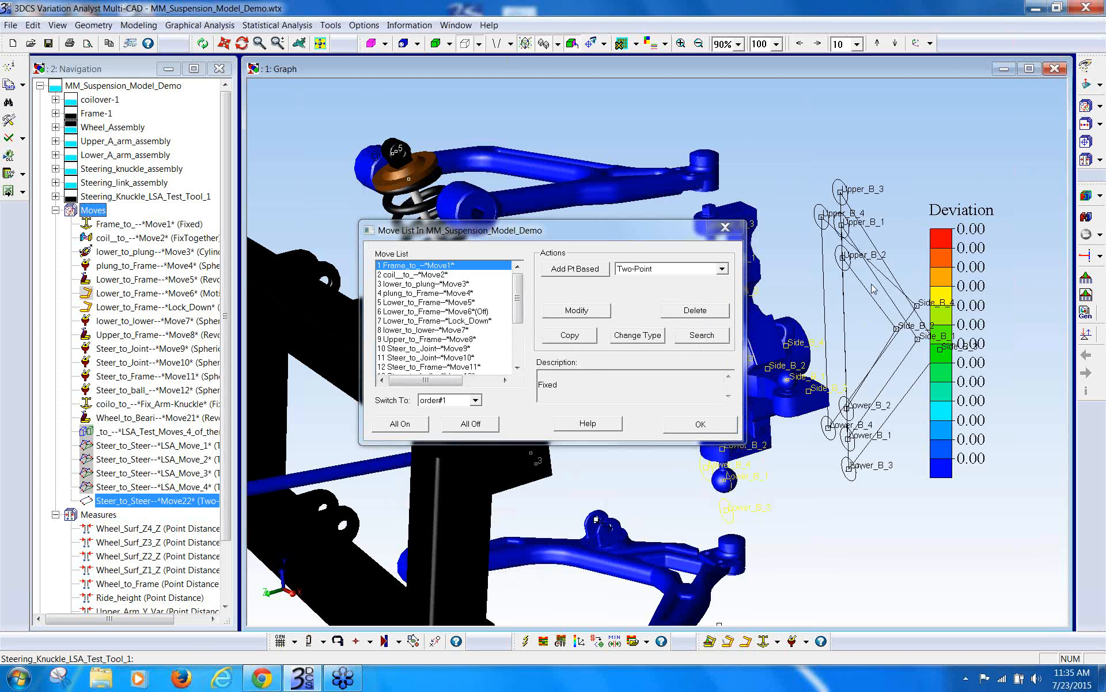
Step: Examine the full alias names of the moves in the tree, including the new Two-Point move, and close the Move List
click(144, 223)
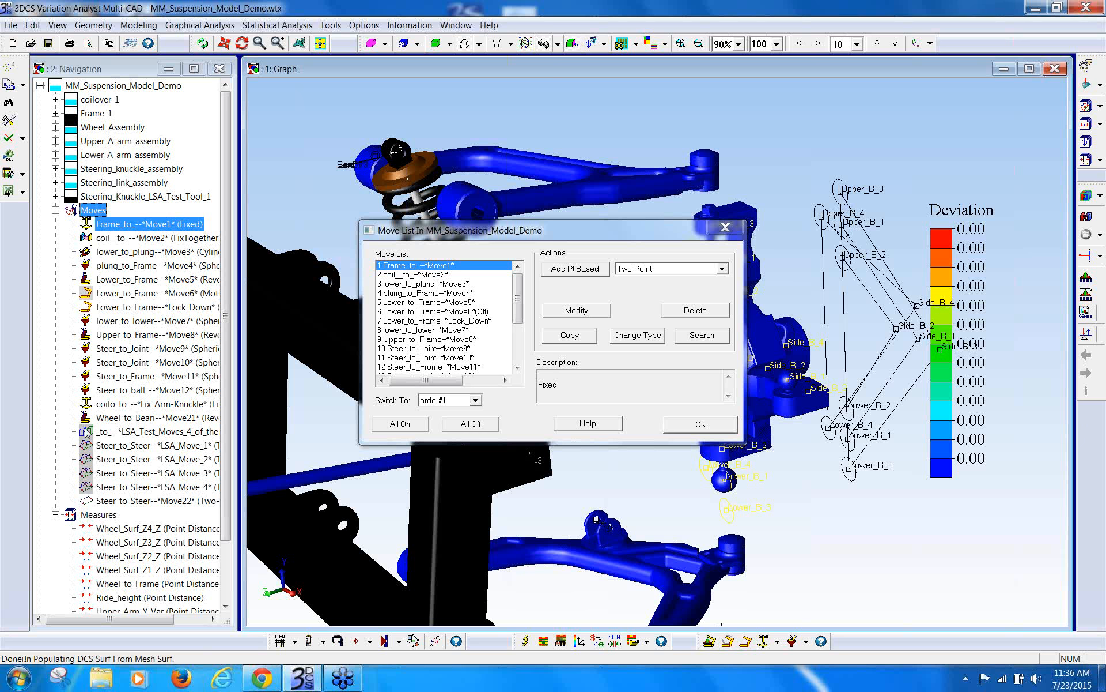
click(104, 487)
click(105, 501)
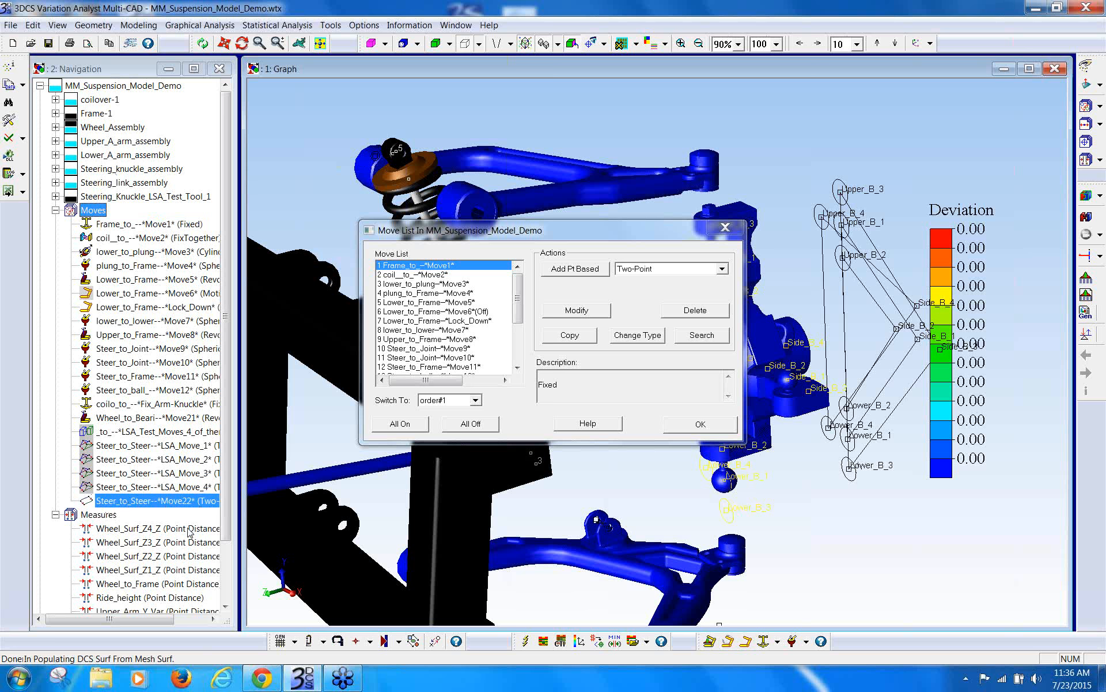
click(153, 609)
drag(153, 622, 178, 622)
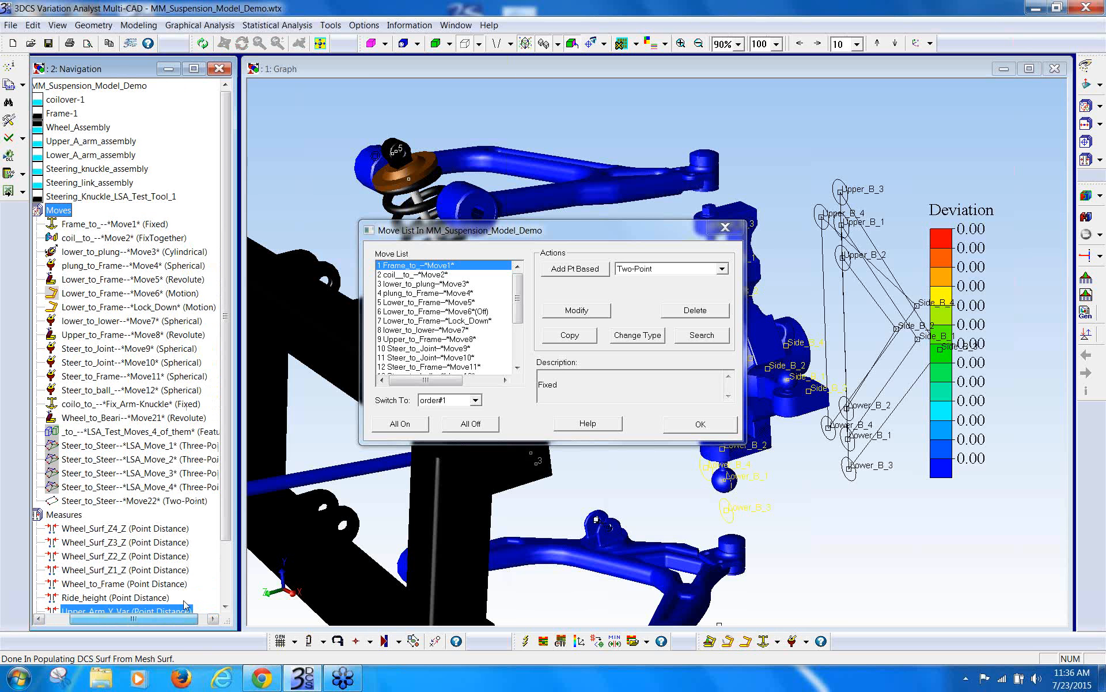
click(191, 506)
key(Up)
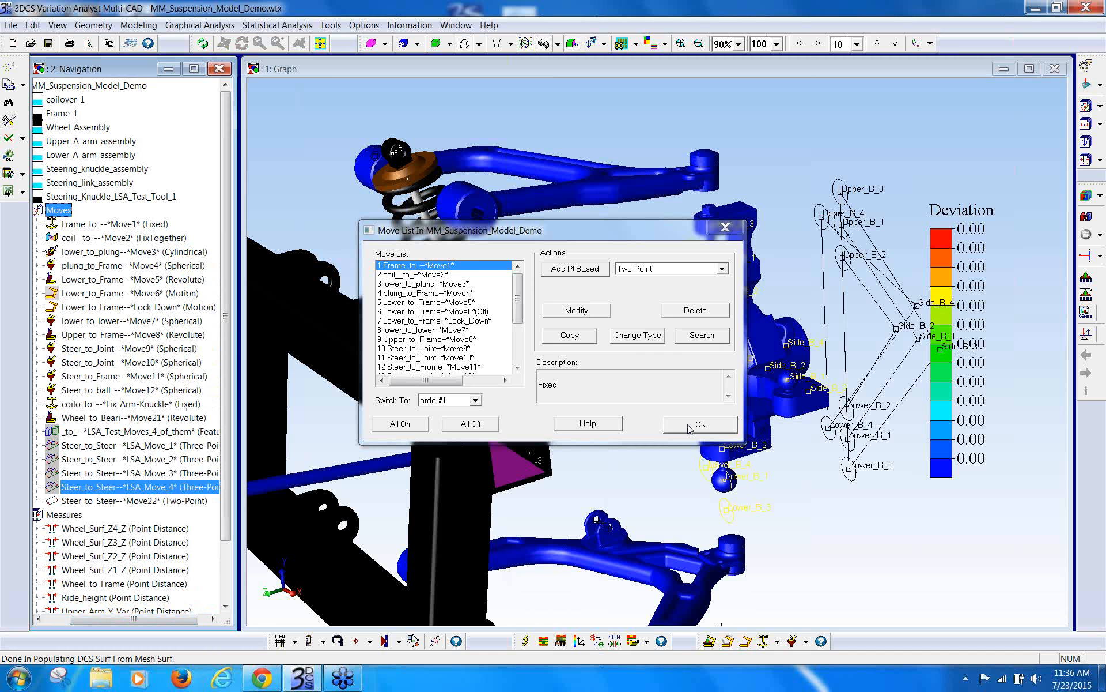
click(698, 424)
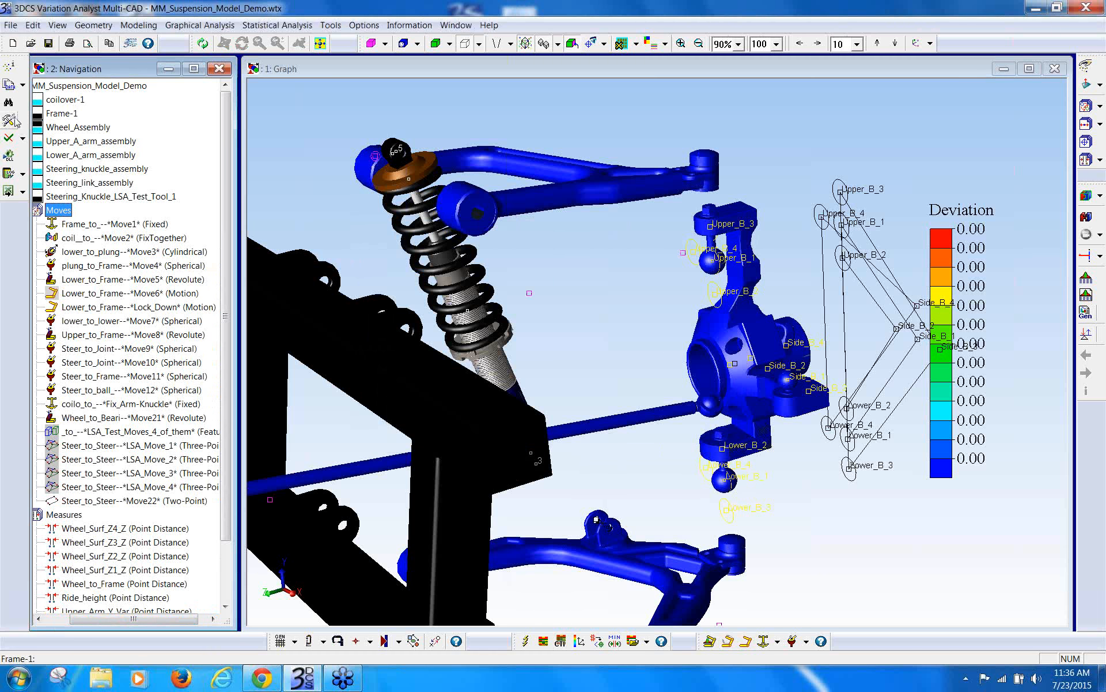
Step: Review the naming codes available for the move format in the Alias Display preferences
click(9, 121)
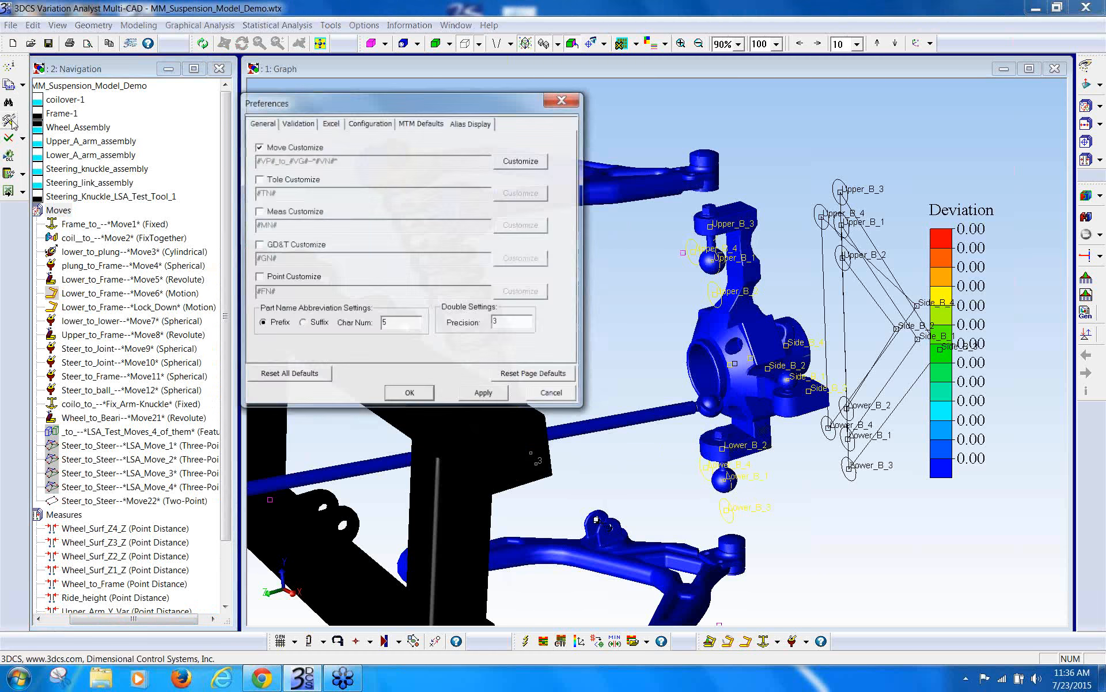
click(520, 161)
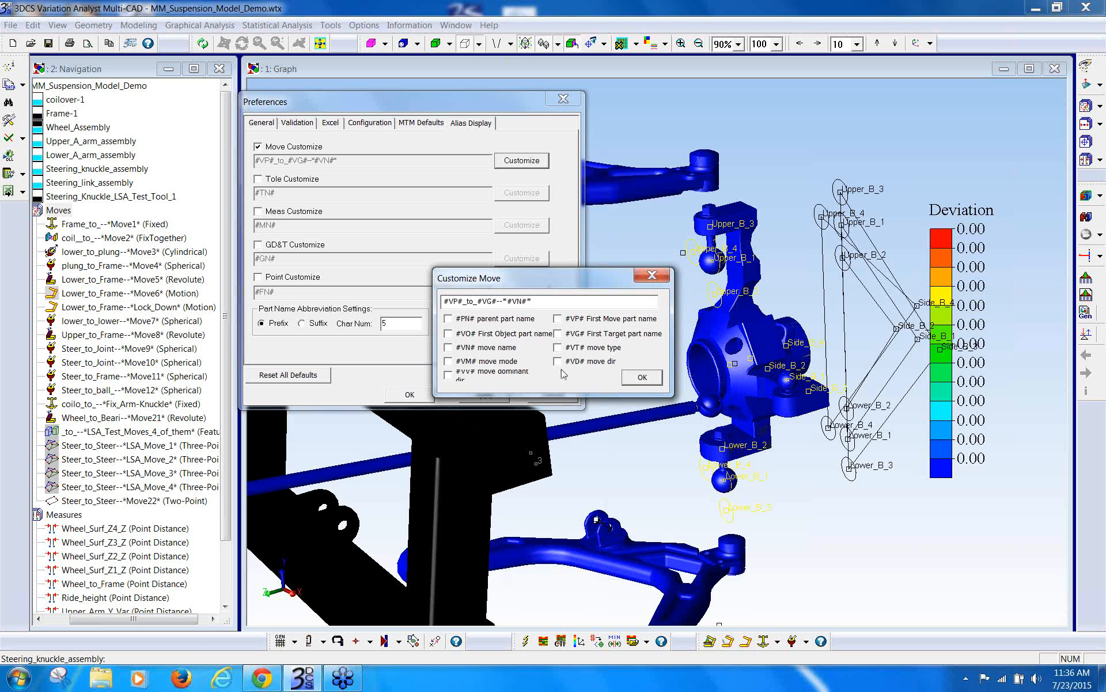
click(643, 378)
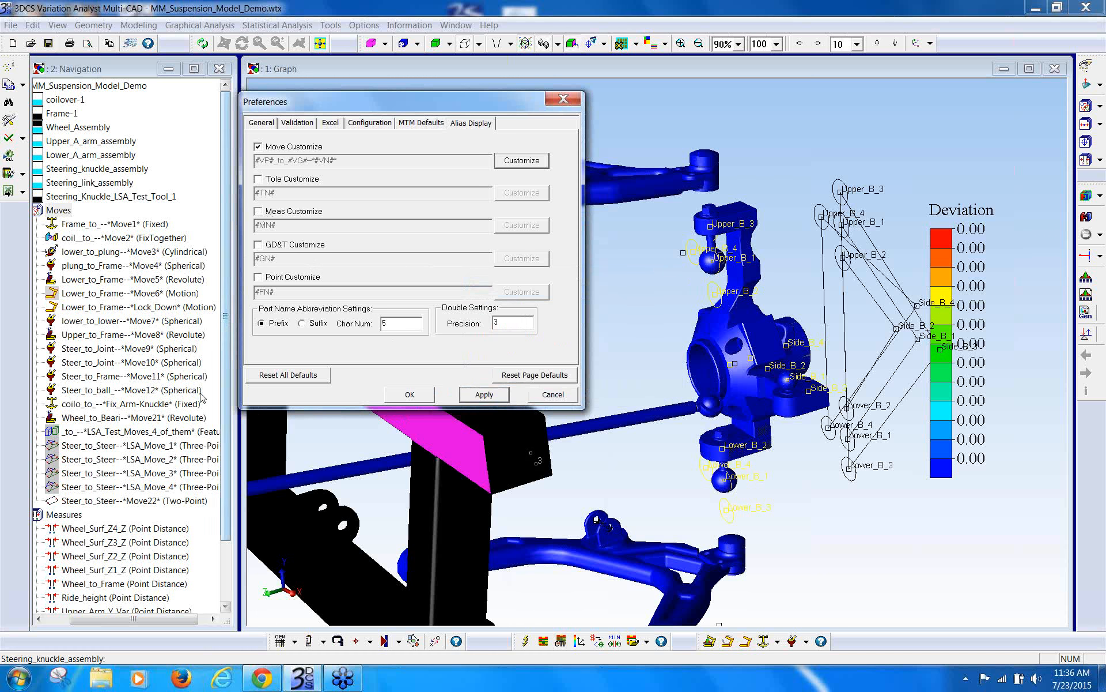
Step: Enable Meas Customize in the Alias Display preferences with the format (#MT#)_#MF#_#MO#_(#MN#) and apply it to the measure names
drag(227, 362, 227, 428)
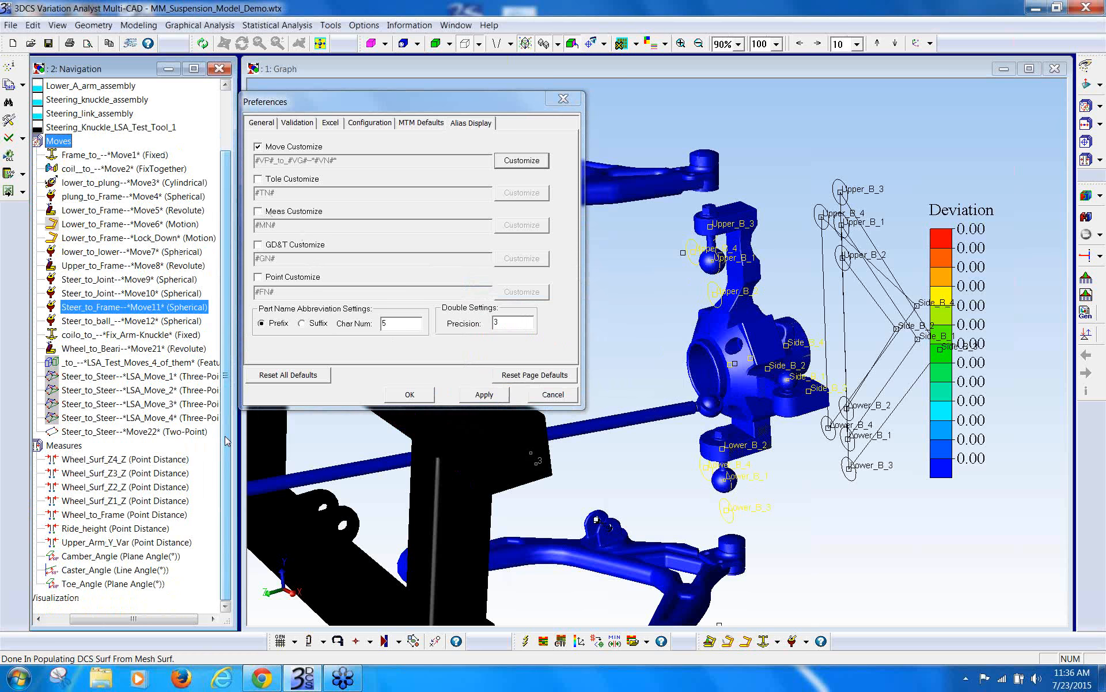
click(258, 211)
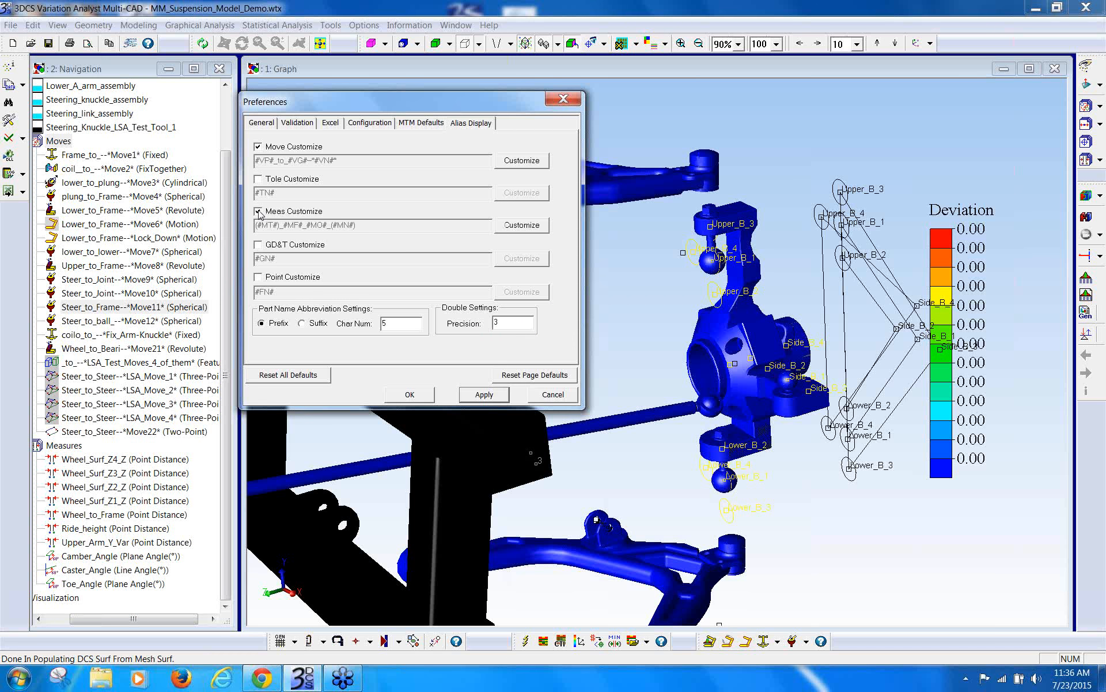
click(517, 225)
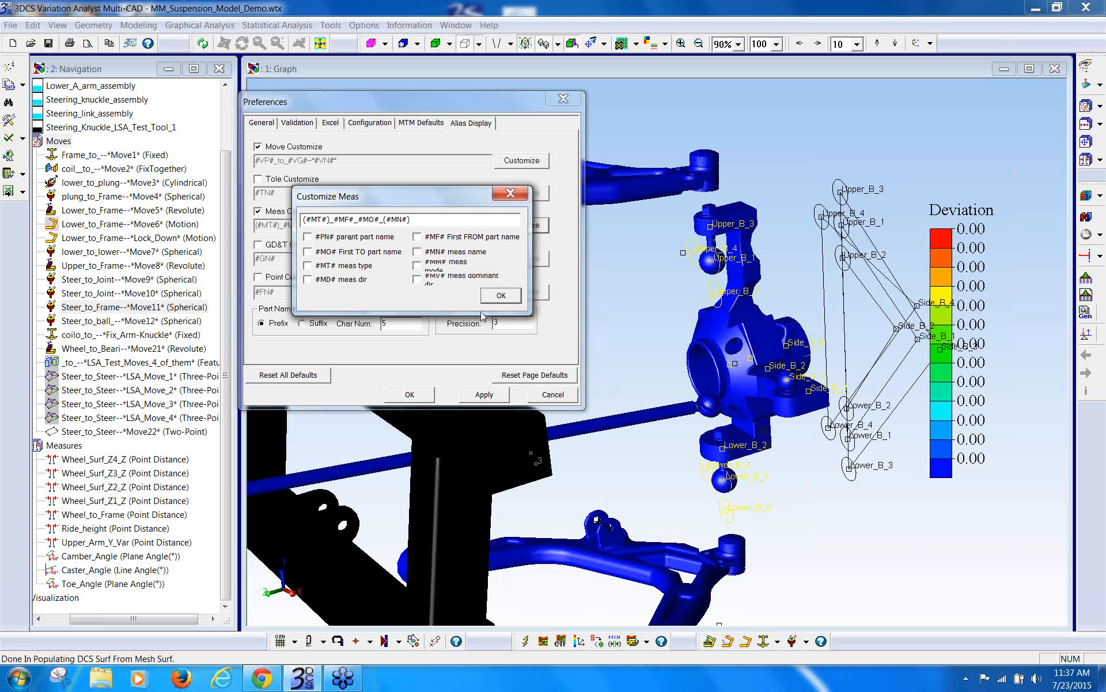
click(501, 295)
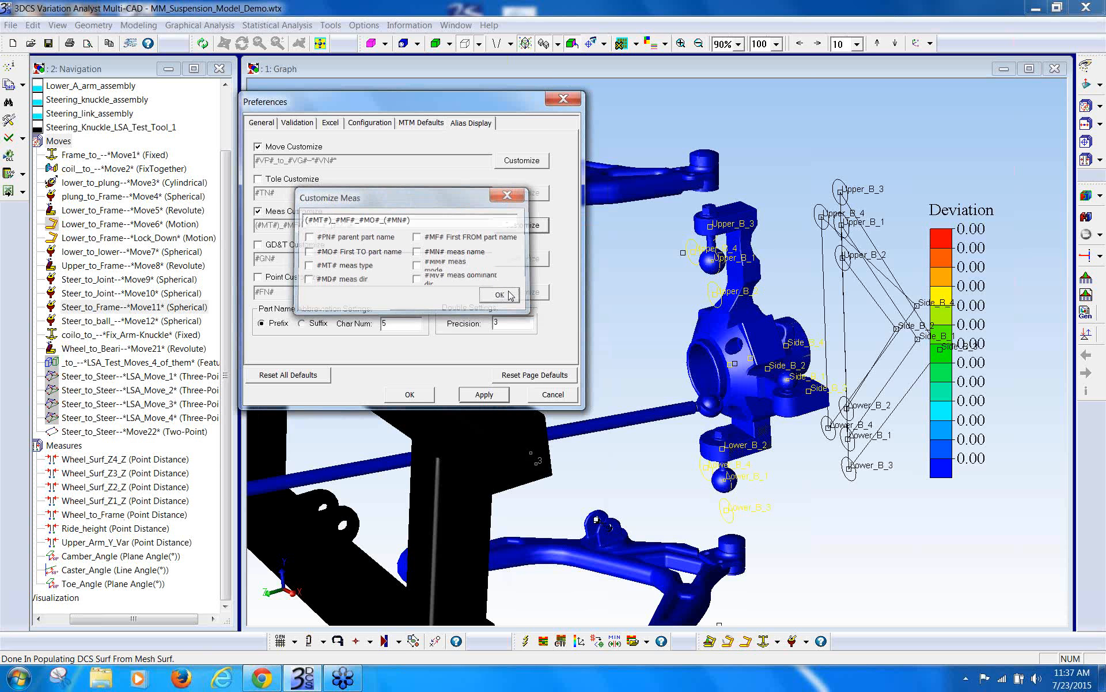
click(409, 396)
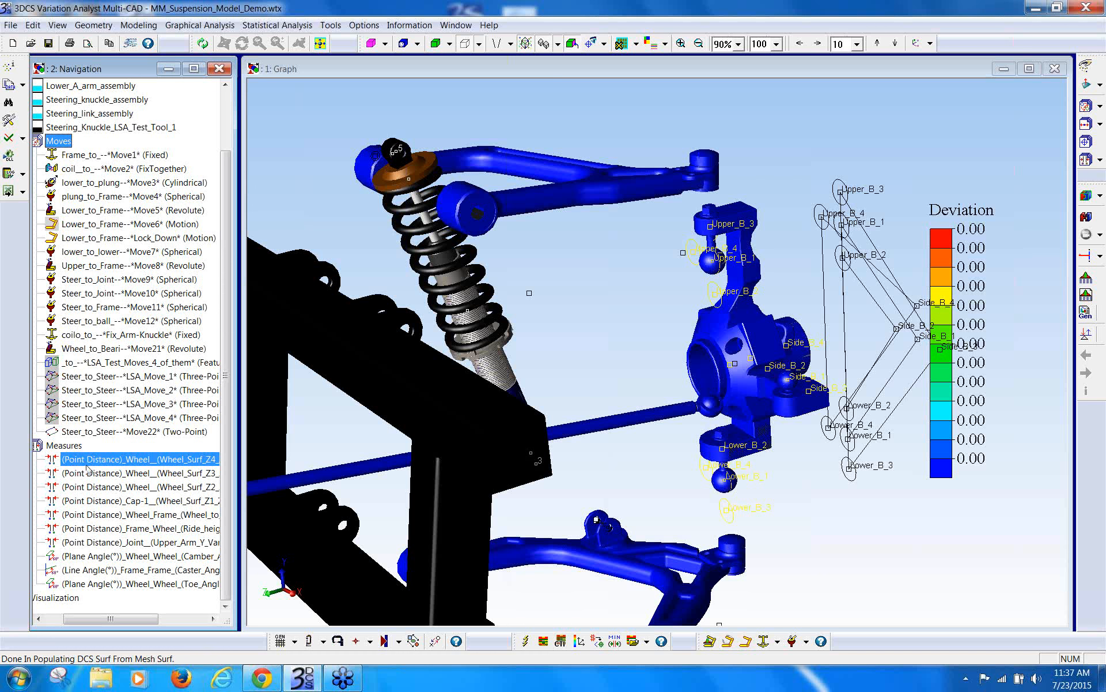
Step: Examine the customized measure names in the tree and review the Alias Display preferences
click(129, 506)
click(138, 473)
click(147, 487)
click(135, 543)
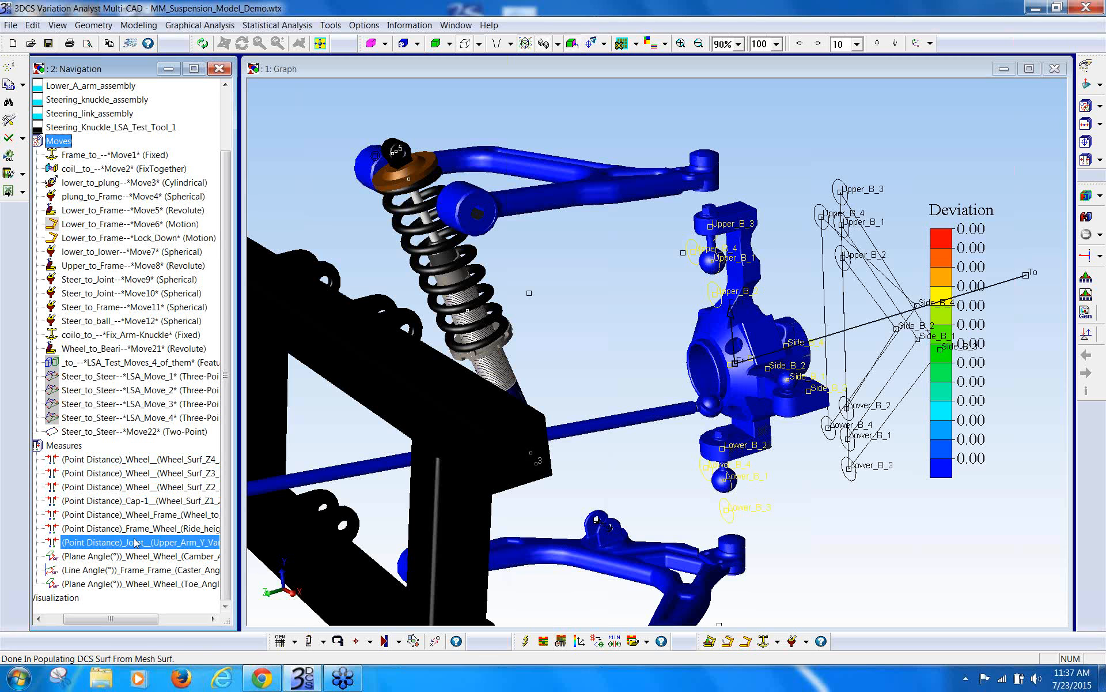
click(141, 529)
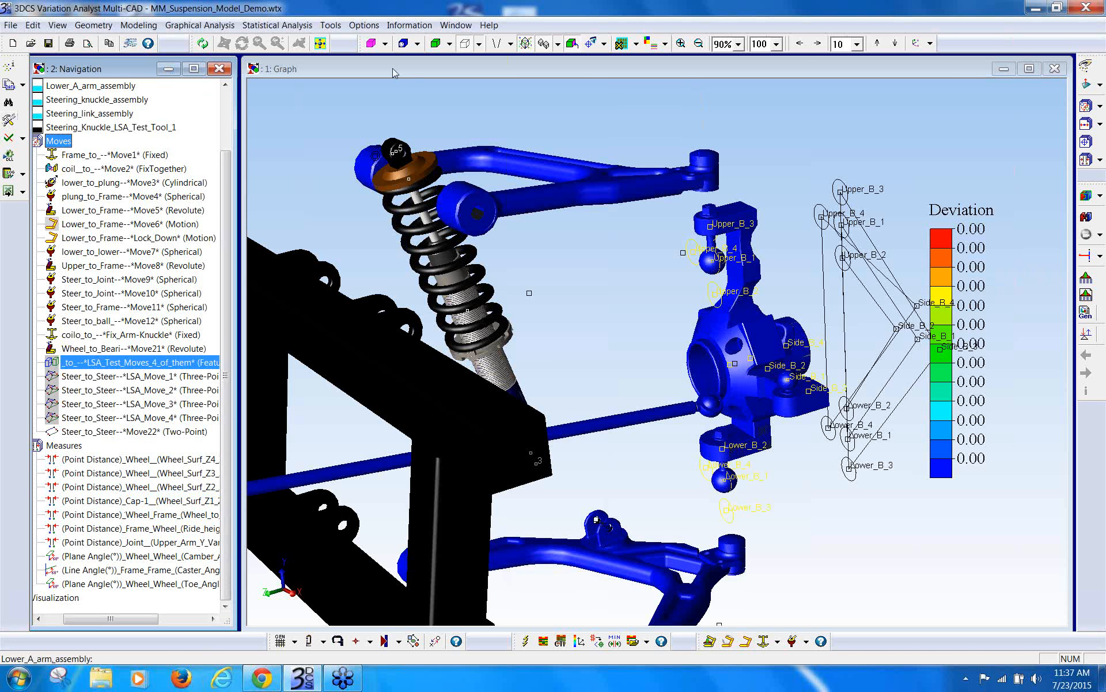
click(10, 121)
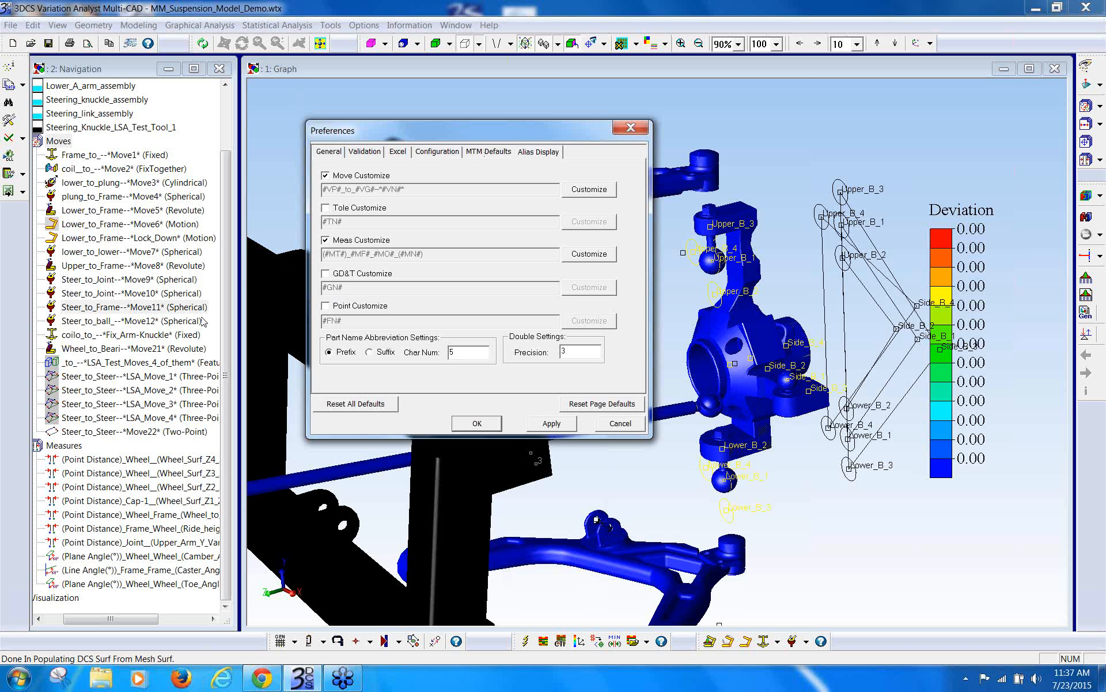
click(487, 426)
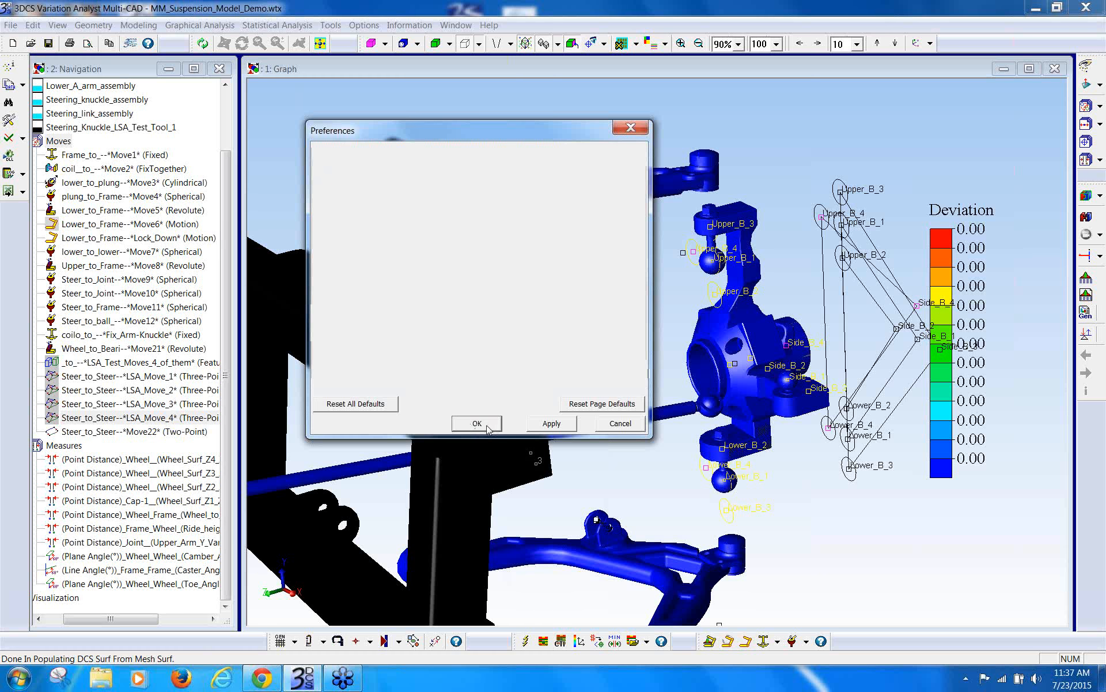
Step: Start a new Feat Distance measure from the model's Measure List
click(76, 447)
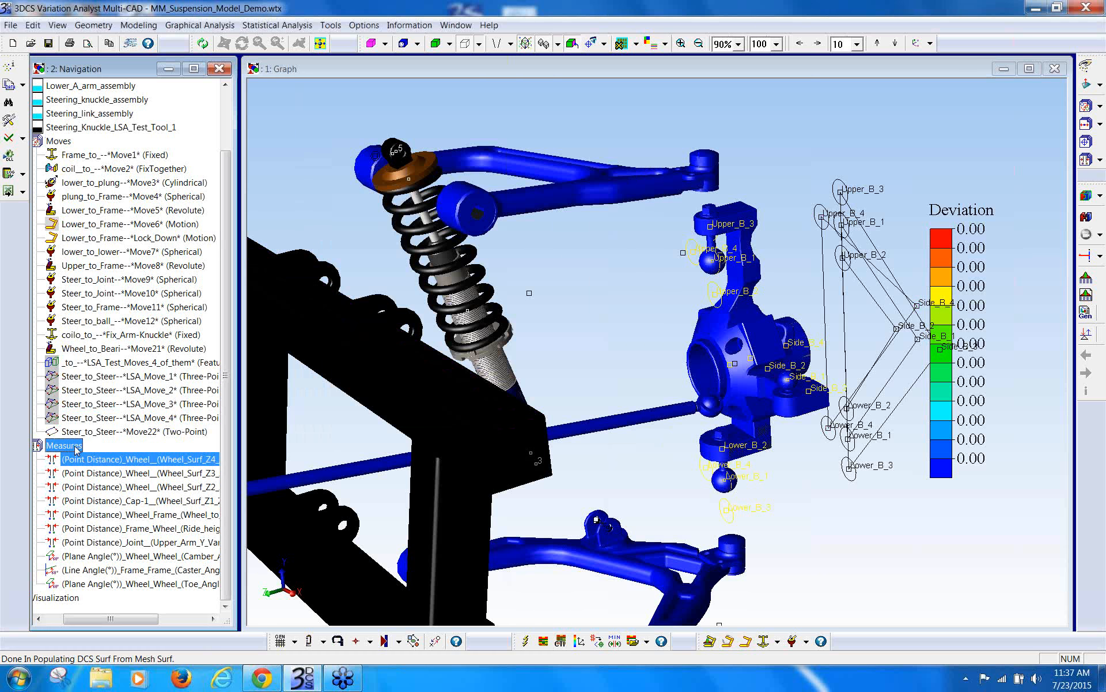
double_click(75, 446)
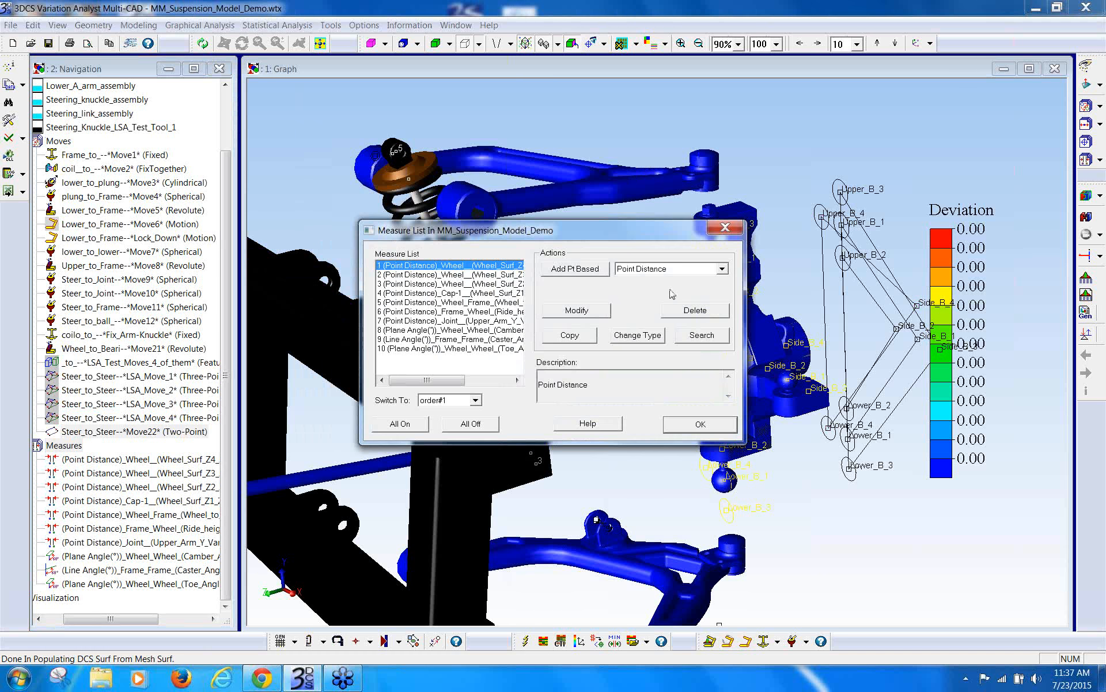
click(722, 269)
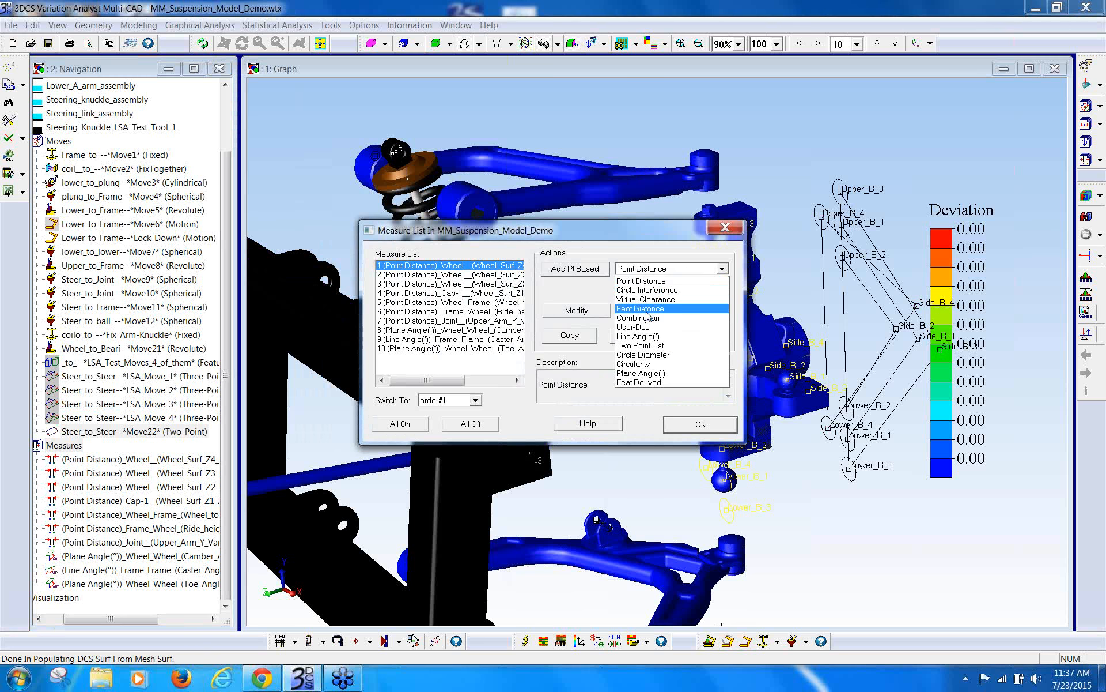
click(641, 308)
click(576, 269)
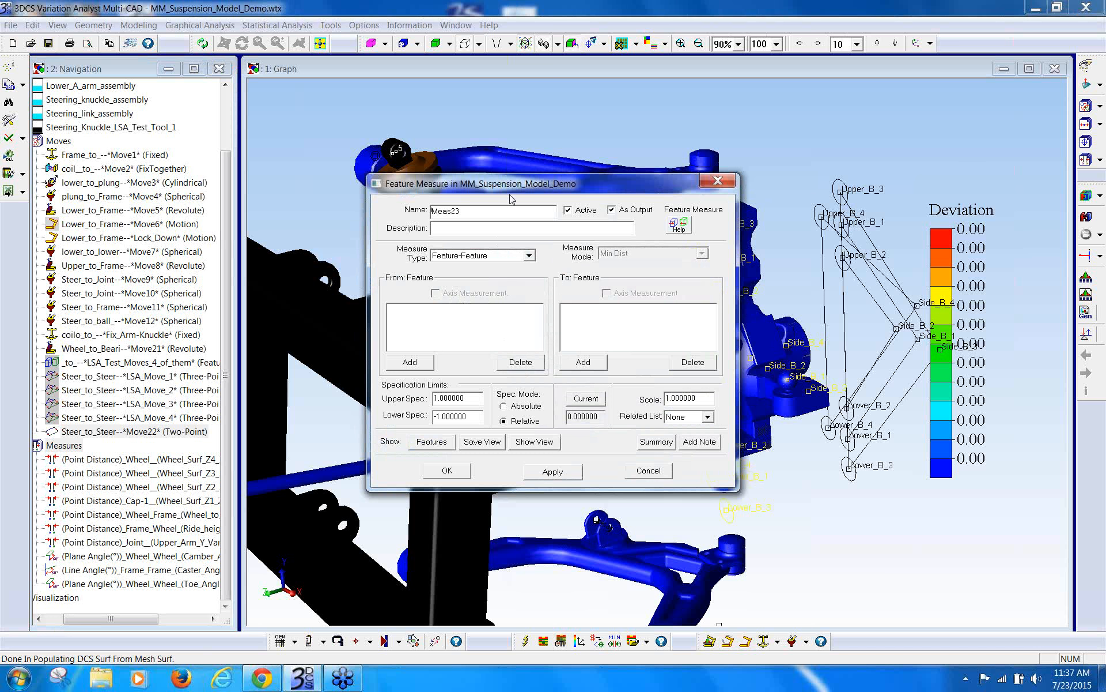
Step: Add a surface of the steering knuckle as the From feature of the new measure
click(421, 364)
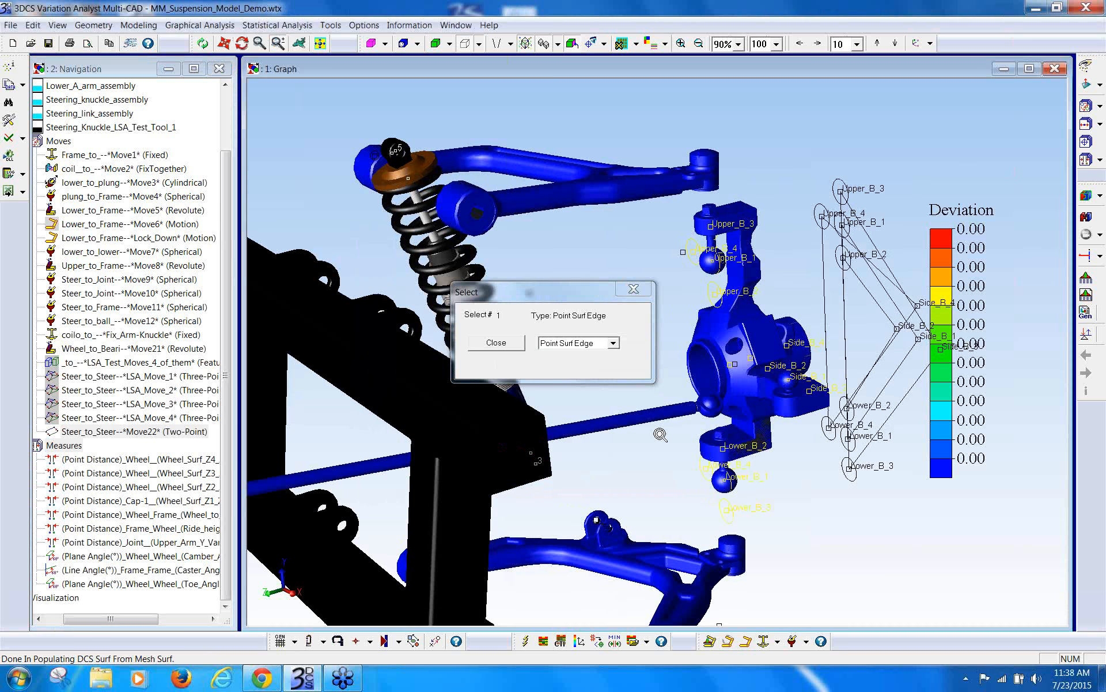
middle_drag(661, 435, 615, 371)
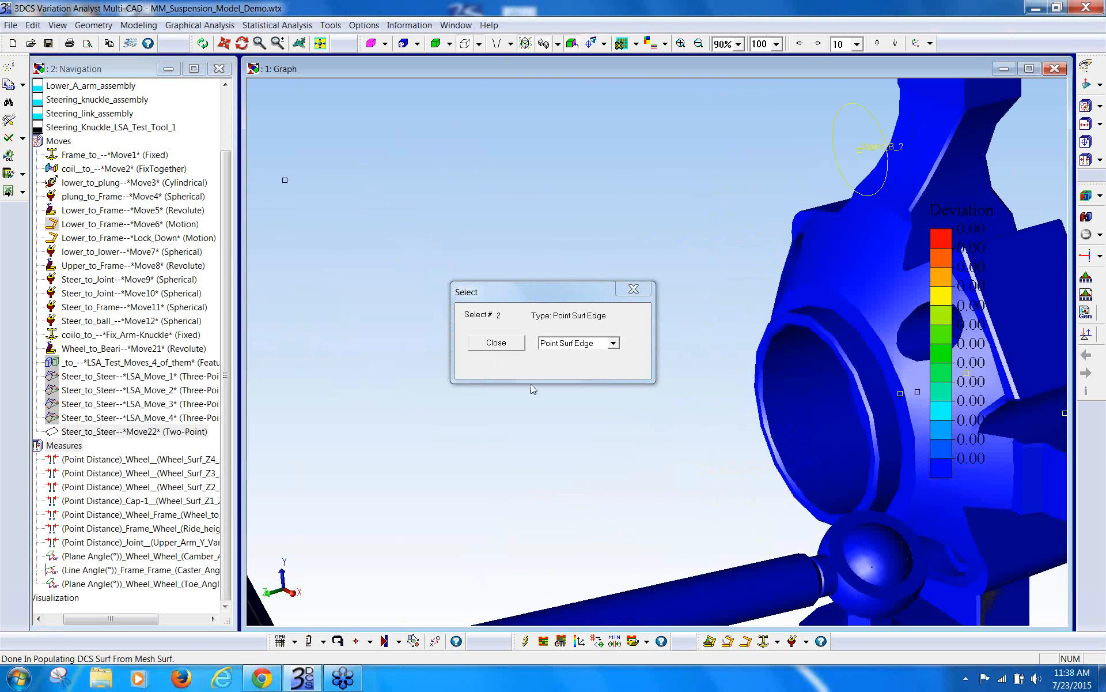
middle_drag(491, 424, 494, 439)
click(511, 346)
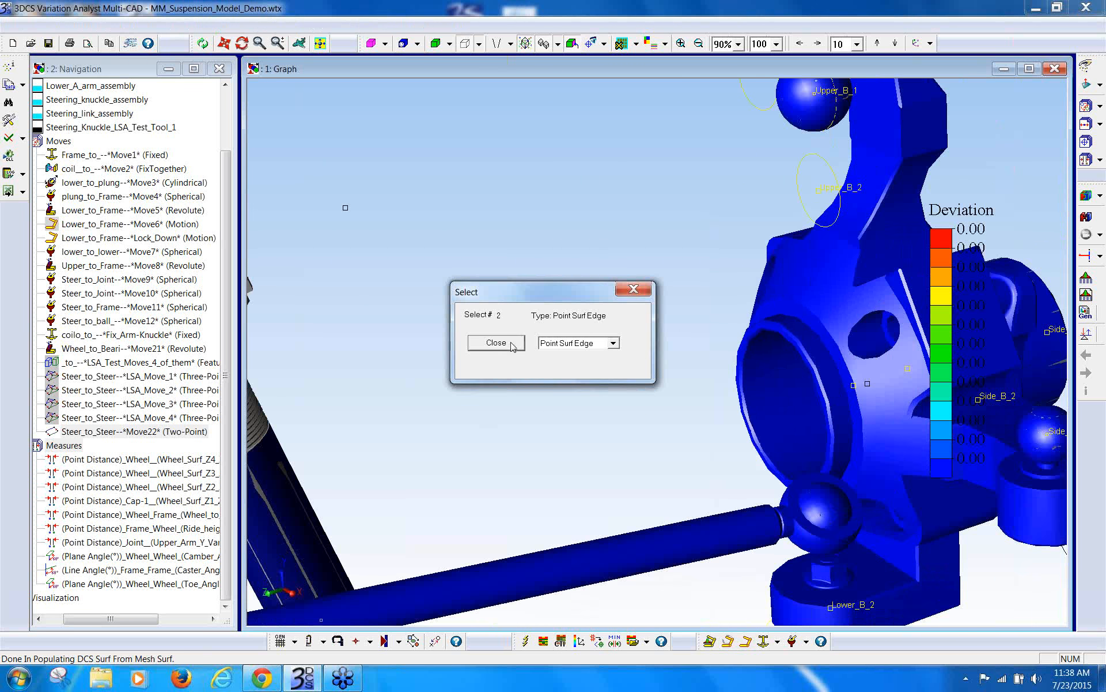
click(512, 345)
Step: Add a surface of the frame as the To feature and accept the new Feature-Feature measure
click(570, 365)
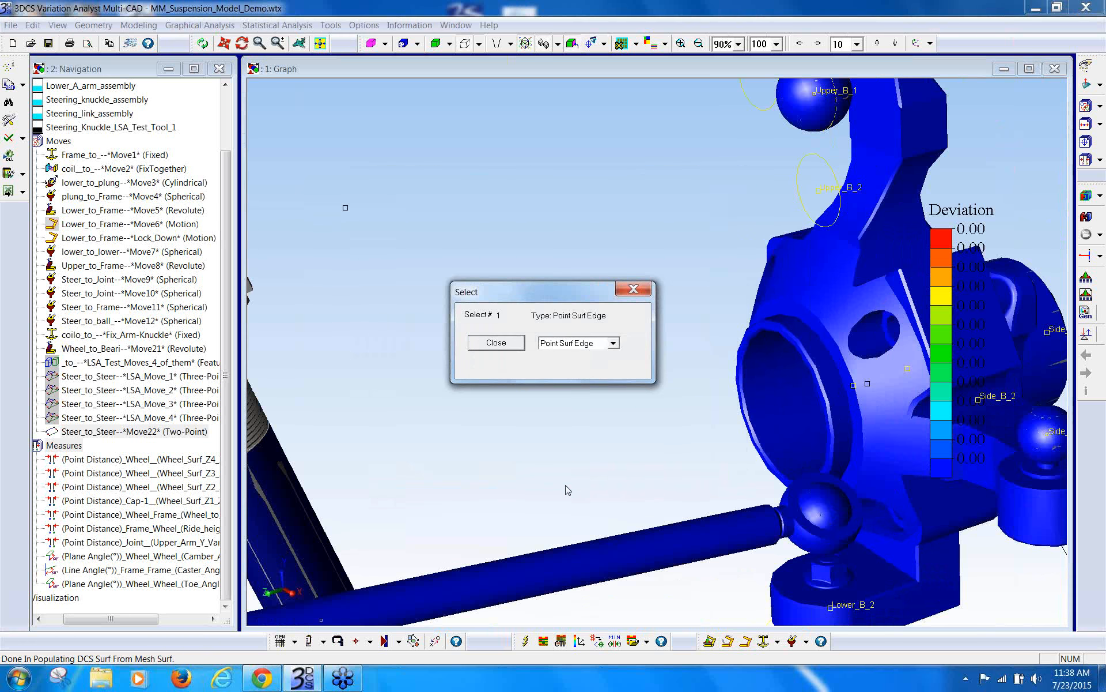
middle_drag(565, 484, 513, 407)
click(413, 455)
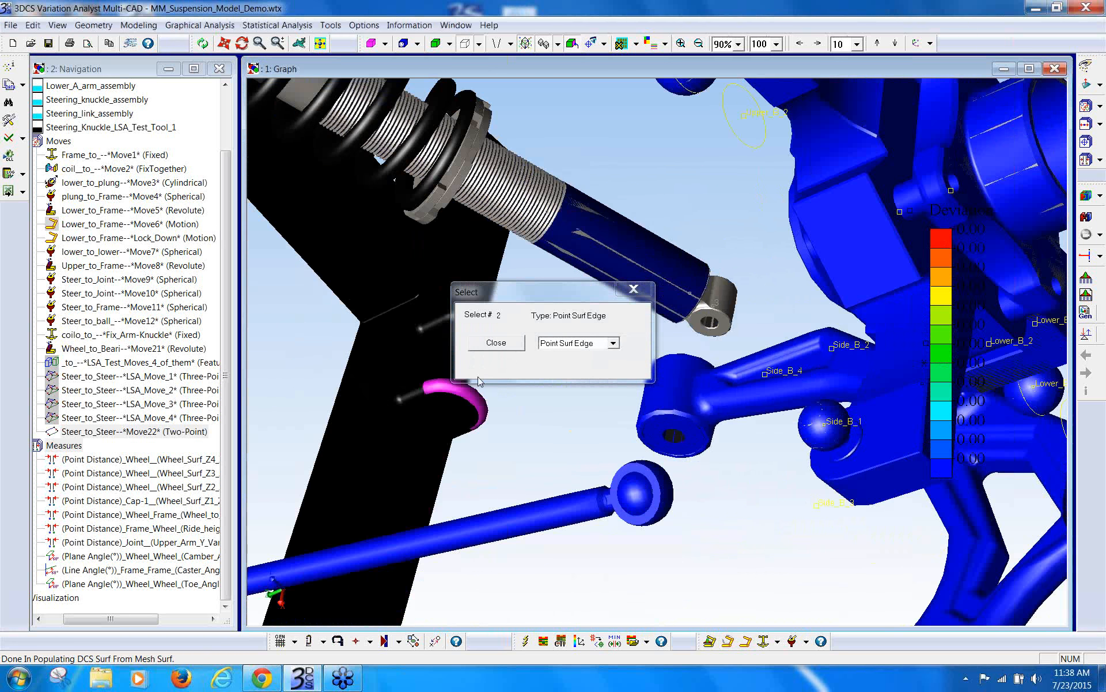
click(496, 343)
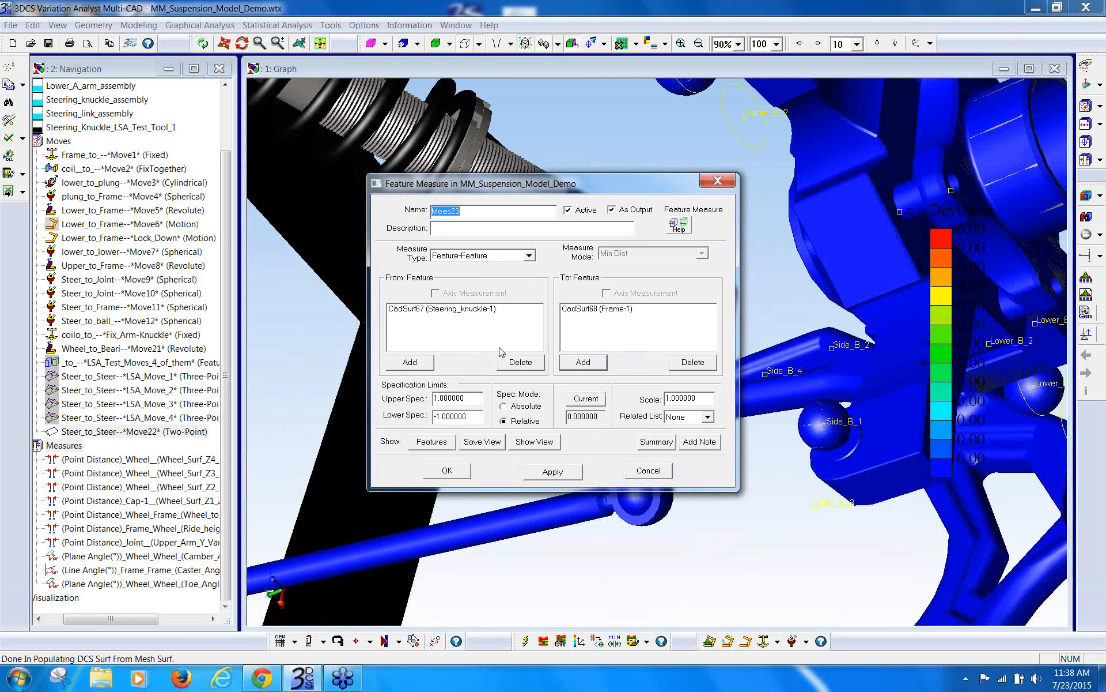
click(447, 472)
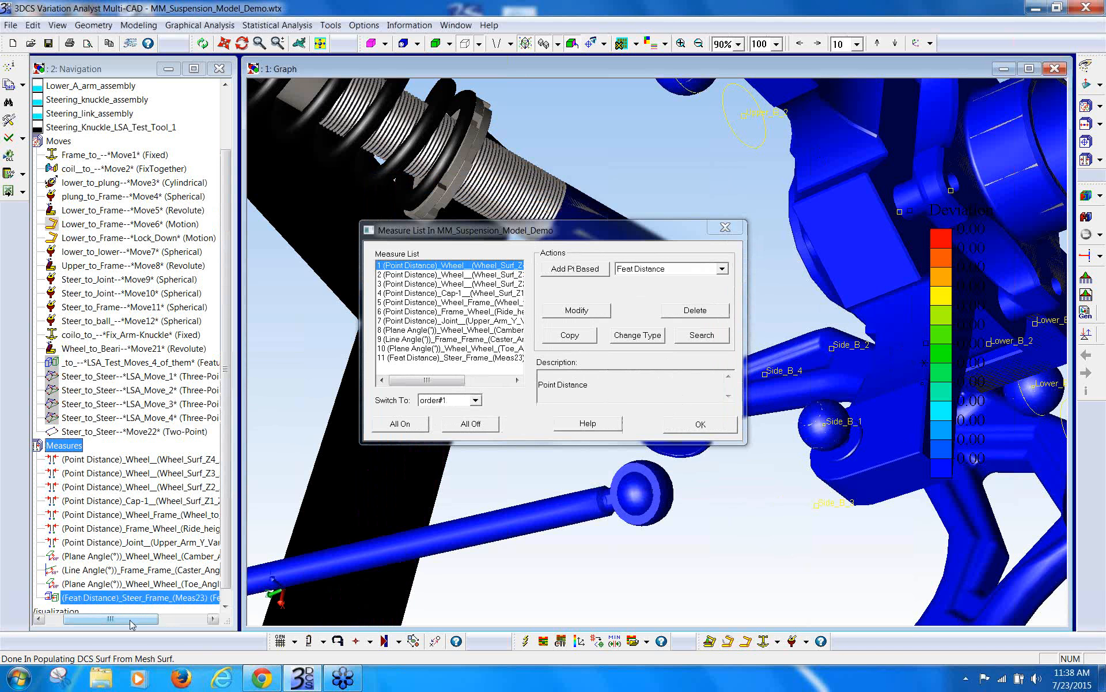
Step: Examine the new Feat Distance measure's full alias name in the tree and close the Measure List
mouse_move(130, 621)
mouse_down()
mouse_move(143, 623)
mouse_move(128, 621)
mouse_up()
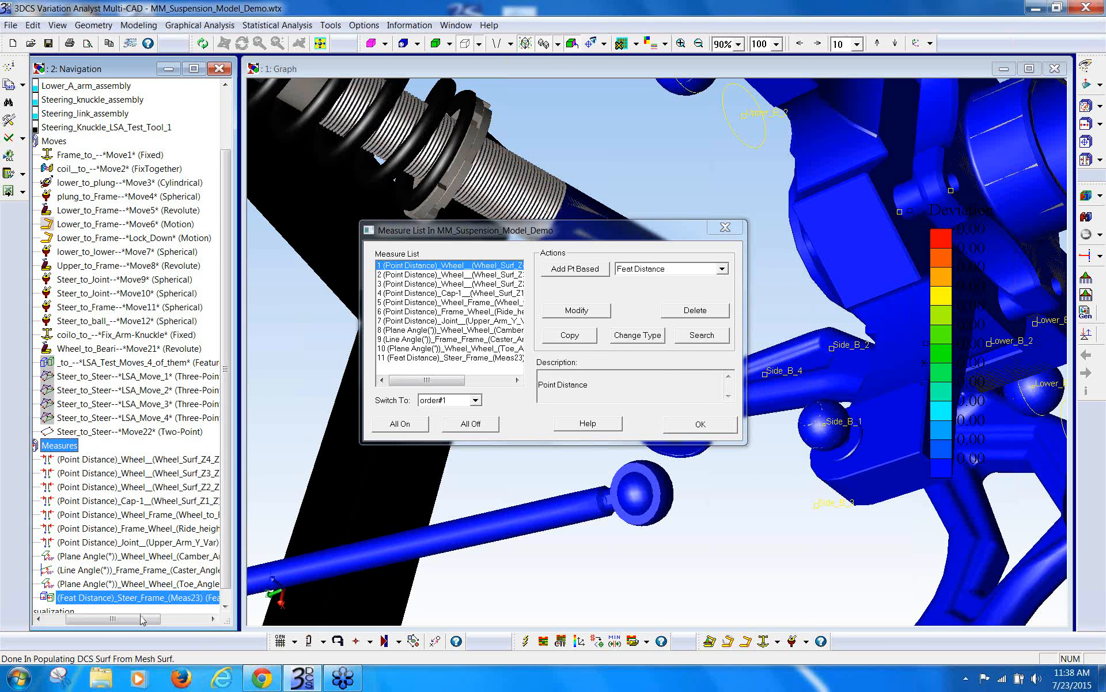
drag(142, 623, 187, 601)
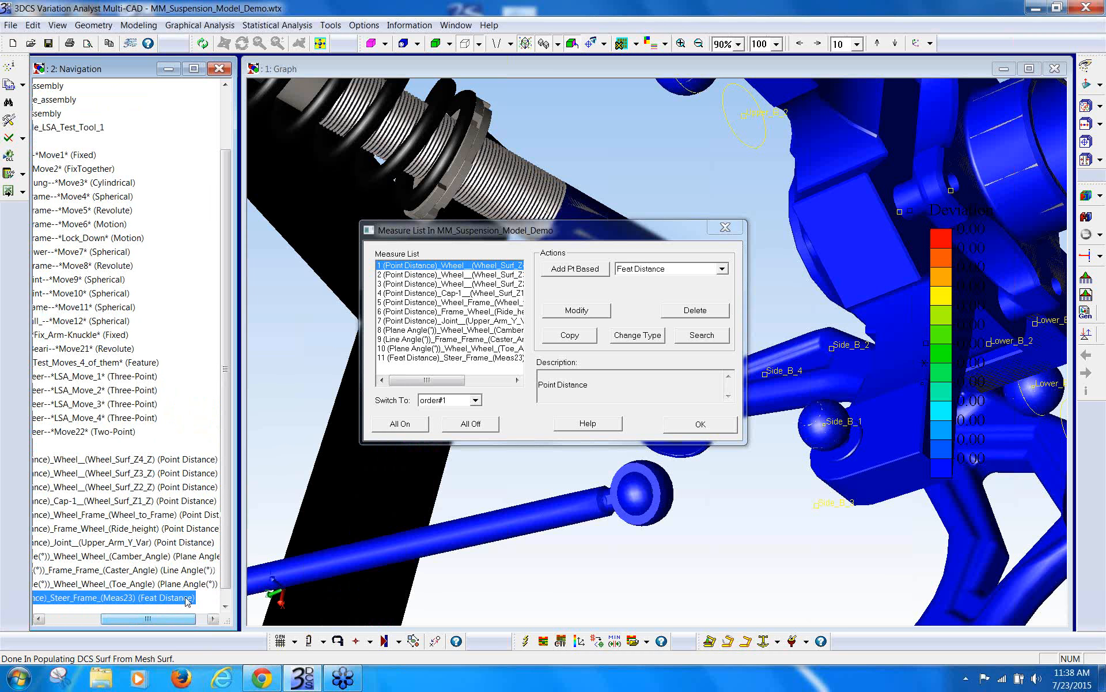
click(689, 431)
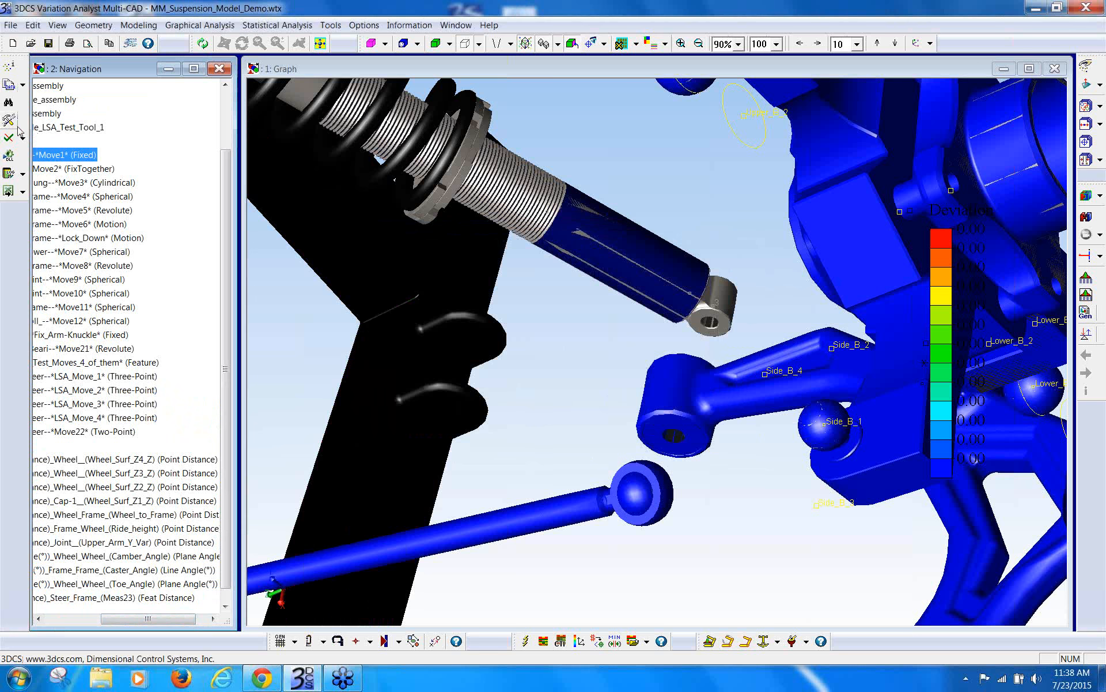
Step: Review the measure naming codes in the Alias Display preferences and compare them with the measure names in the tree
click(14, 139)
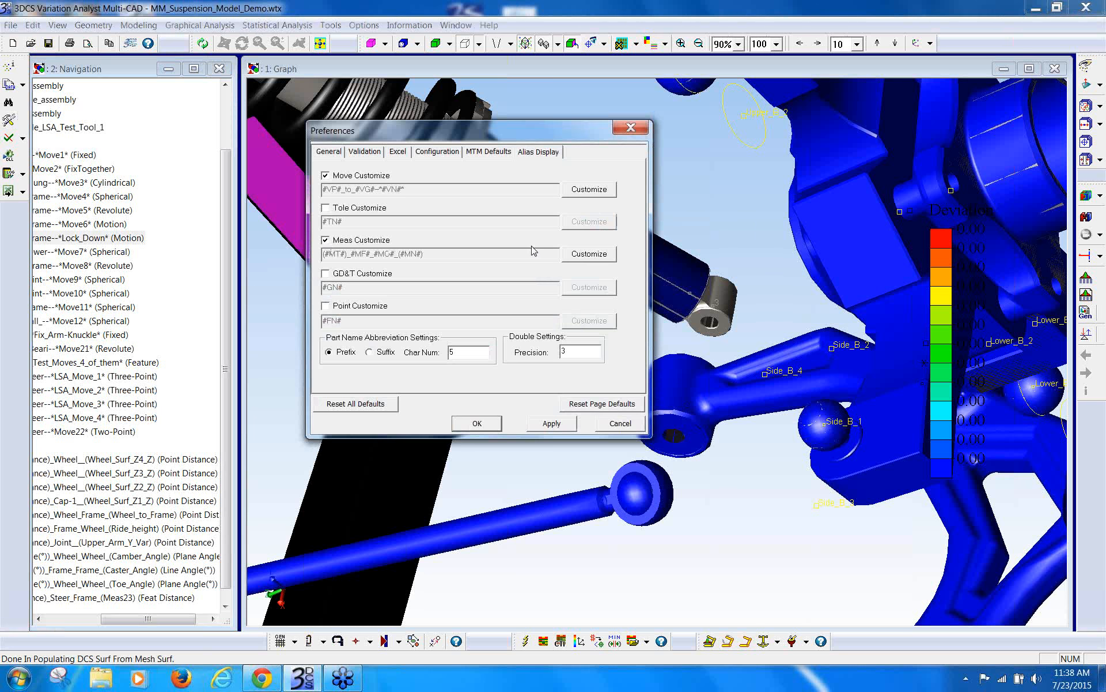
click(594, 256)
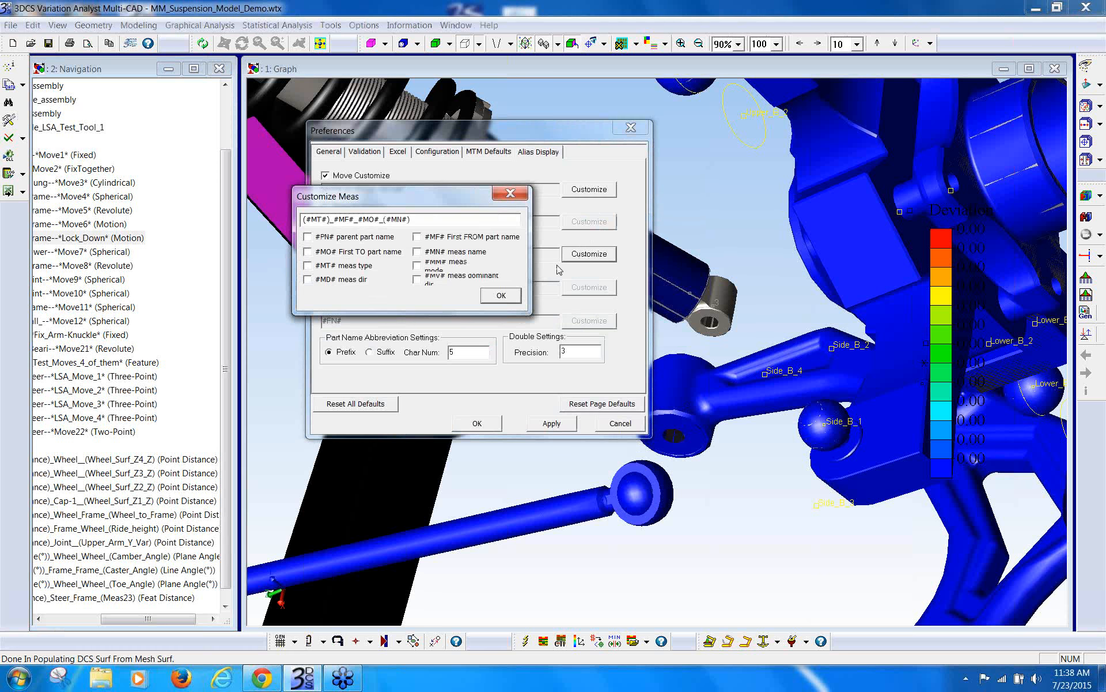
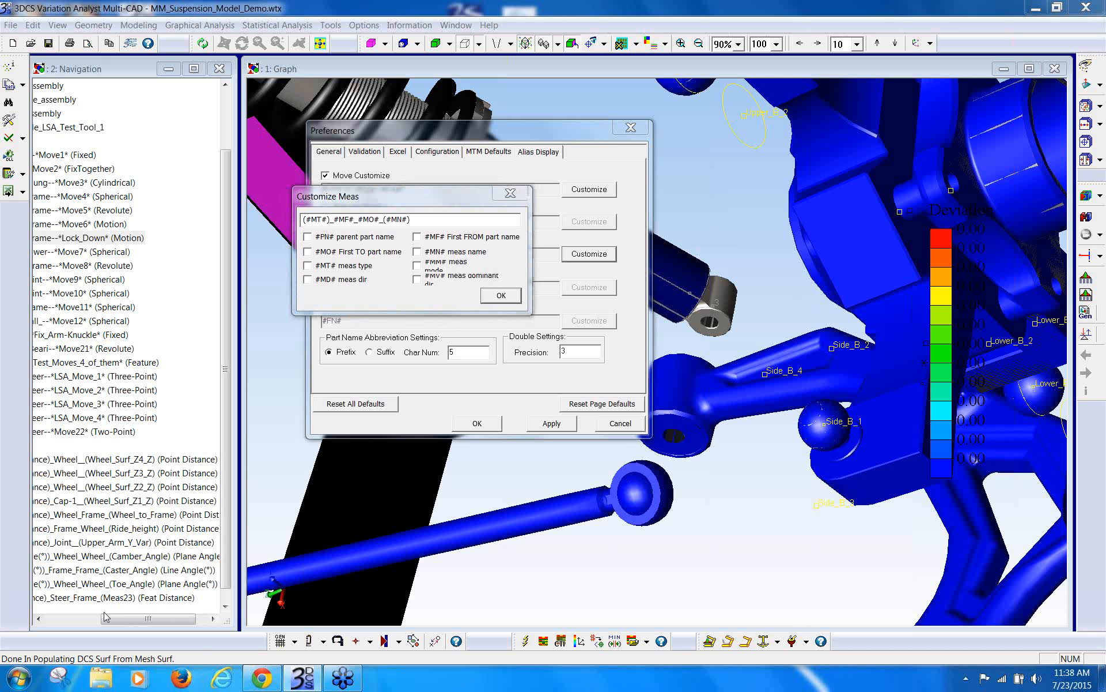
click(499, 295)
click(305, 563)
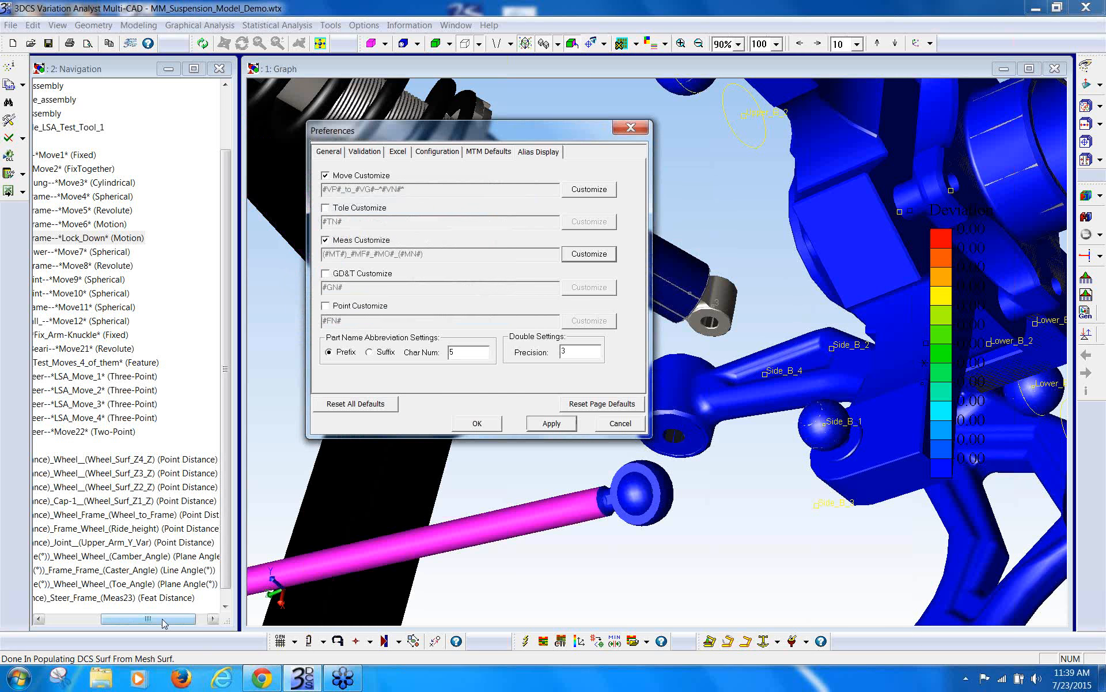
drag(164, 622, 125, 623)
click(88, 598)
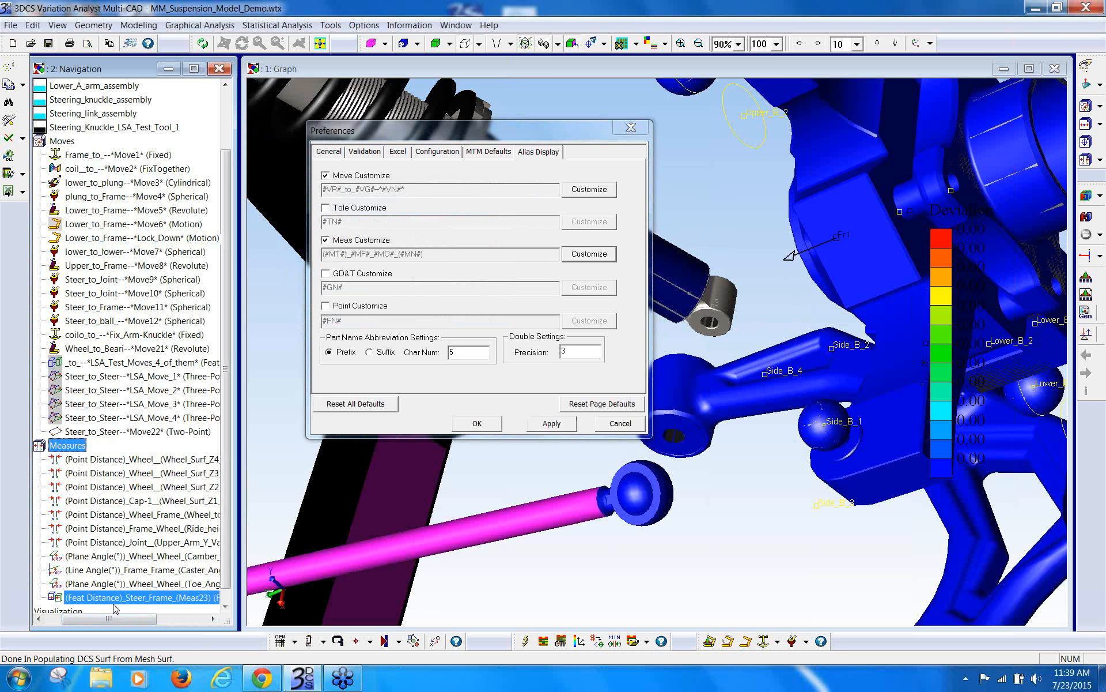
click(167, 473)
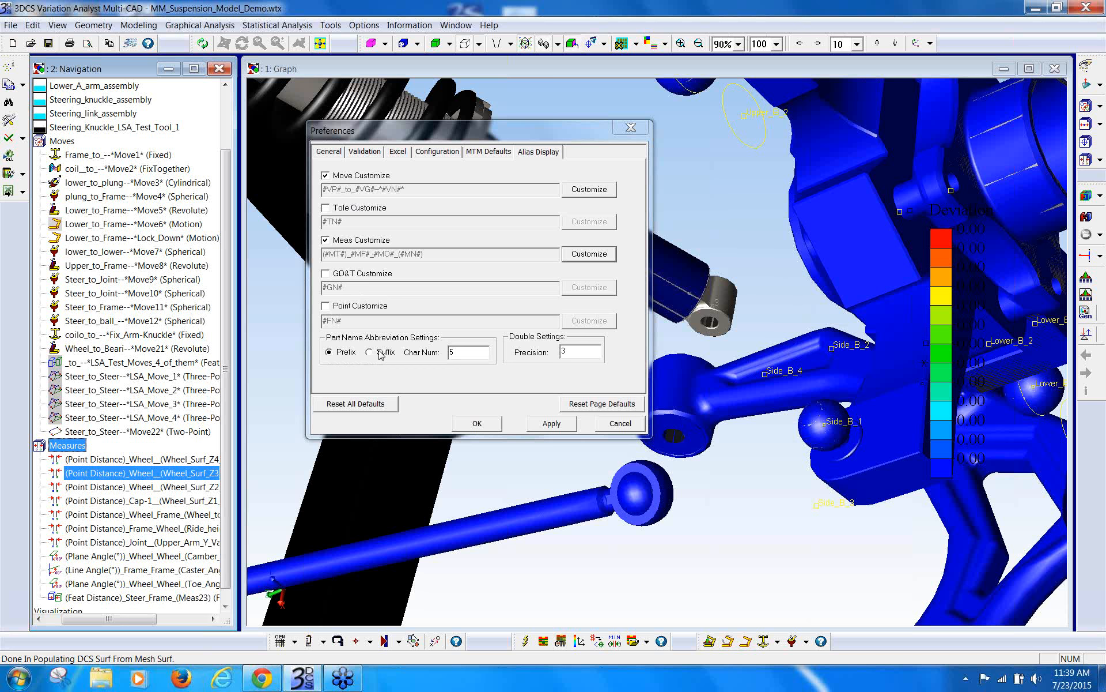
Step: Set the part name abbreviation to 3 characters and apply it to the move and measure names
click(470, 348)
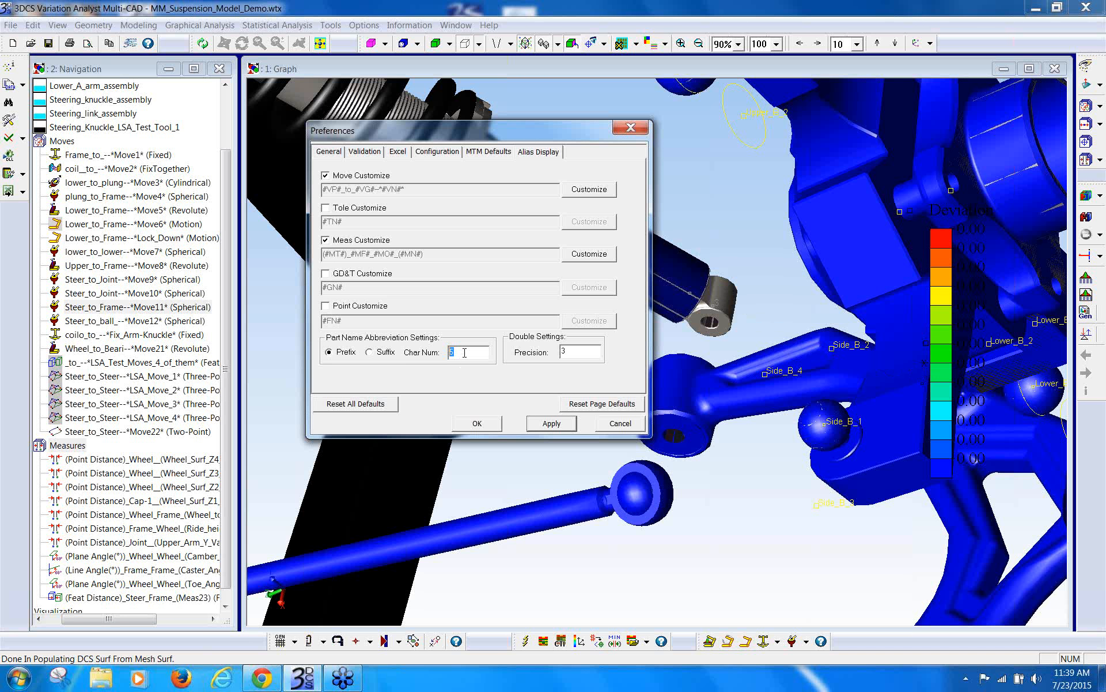
text(3)
click(551, 423)
click(77, 310)
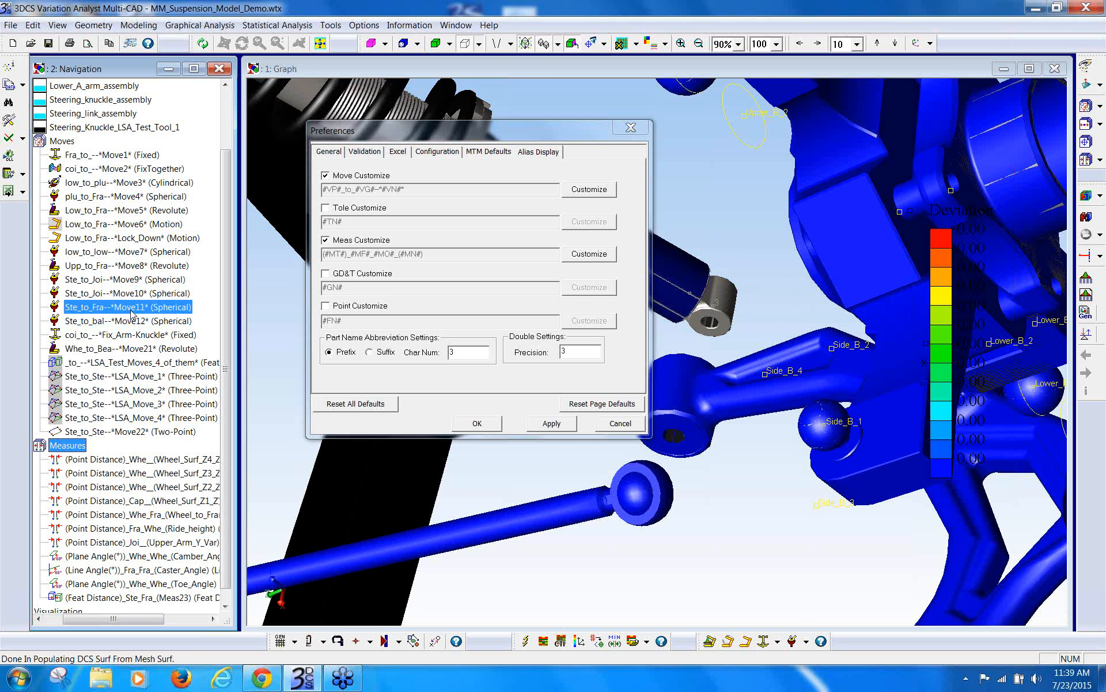
Step: Insert extra underscores between _to and #VG# in the move alias format and apply it
click(589, 193)
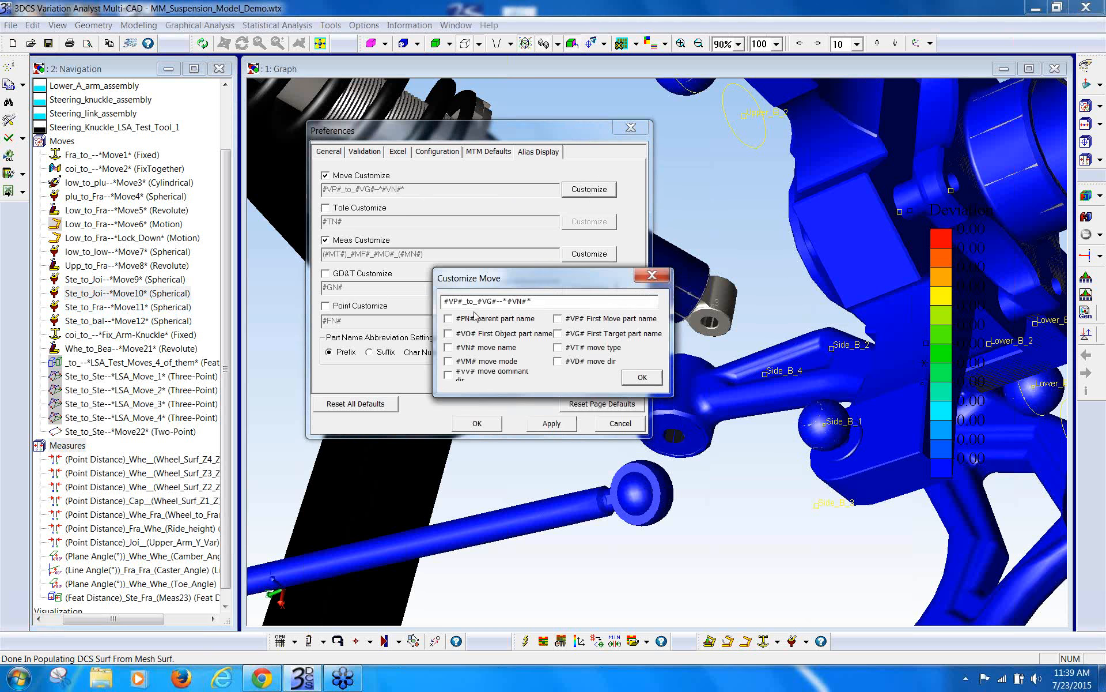
click(478, 301)
text(_____)
click(646, 378)
click(551, 424)
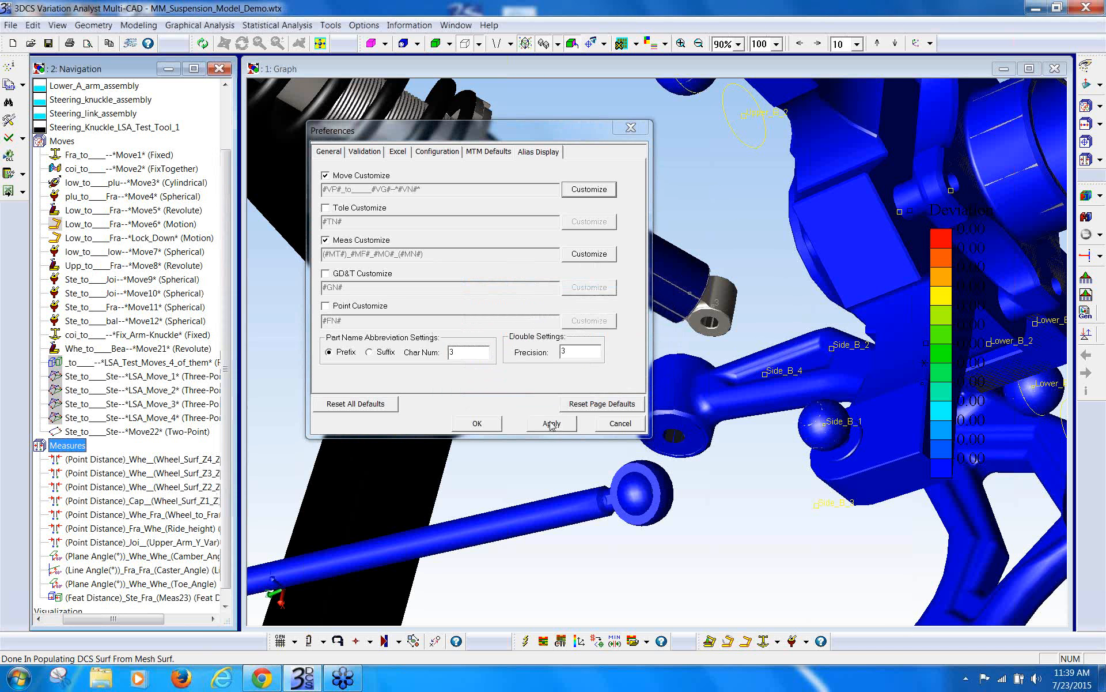
Step: Examine the reformatted move names in the tree against the Move Customize format, and accept the preferences
click(137, 350)
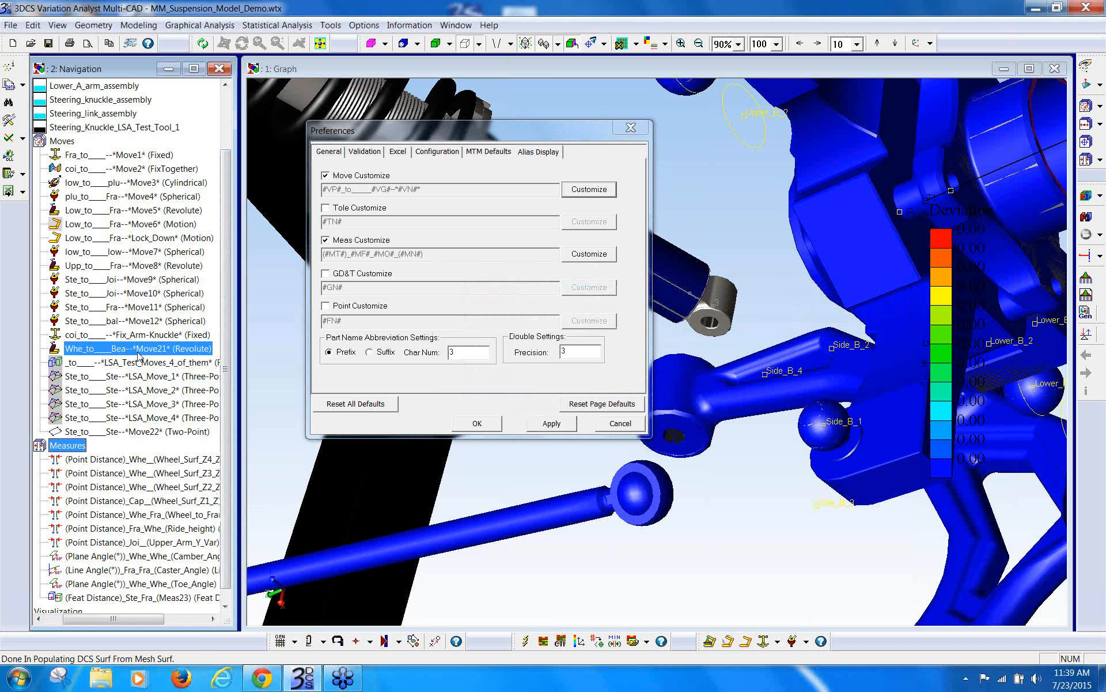
click(139, 360)
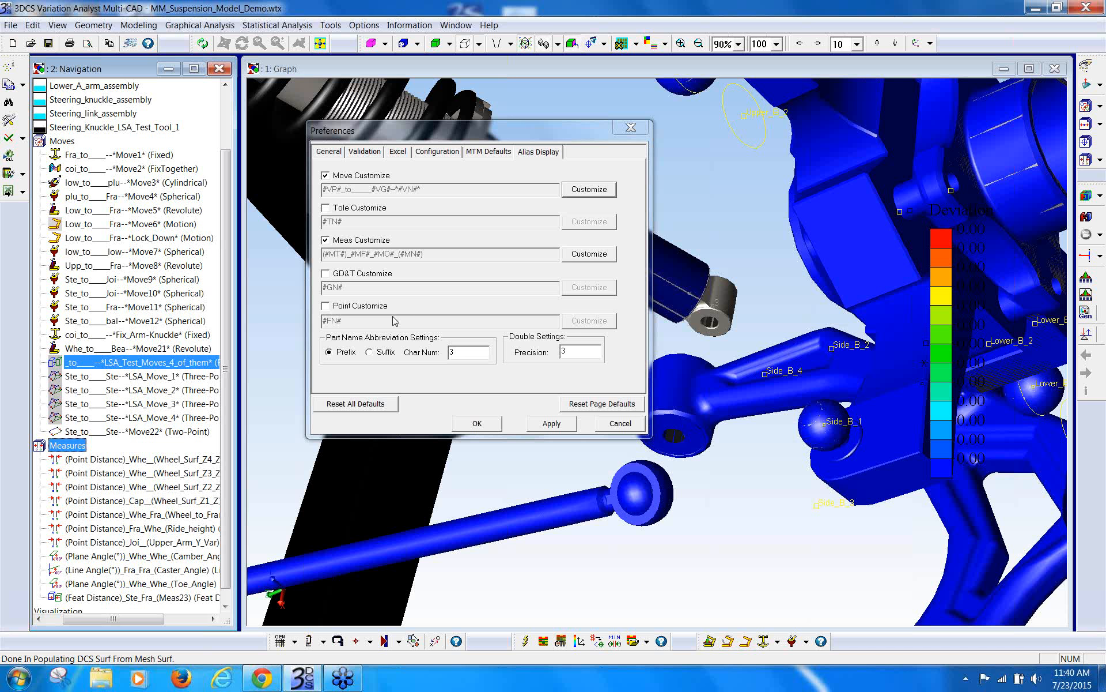
drag(535, 131, 524, 73)
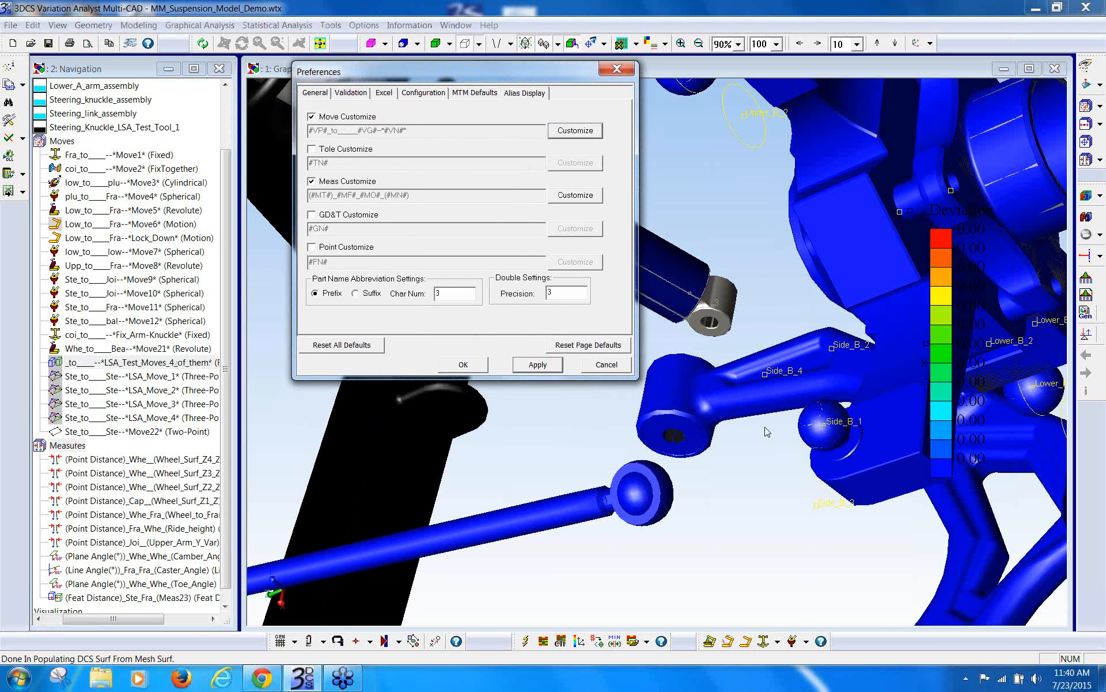
click(761, 550)
scroll(762, 551, down, 3)
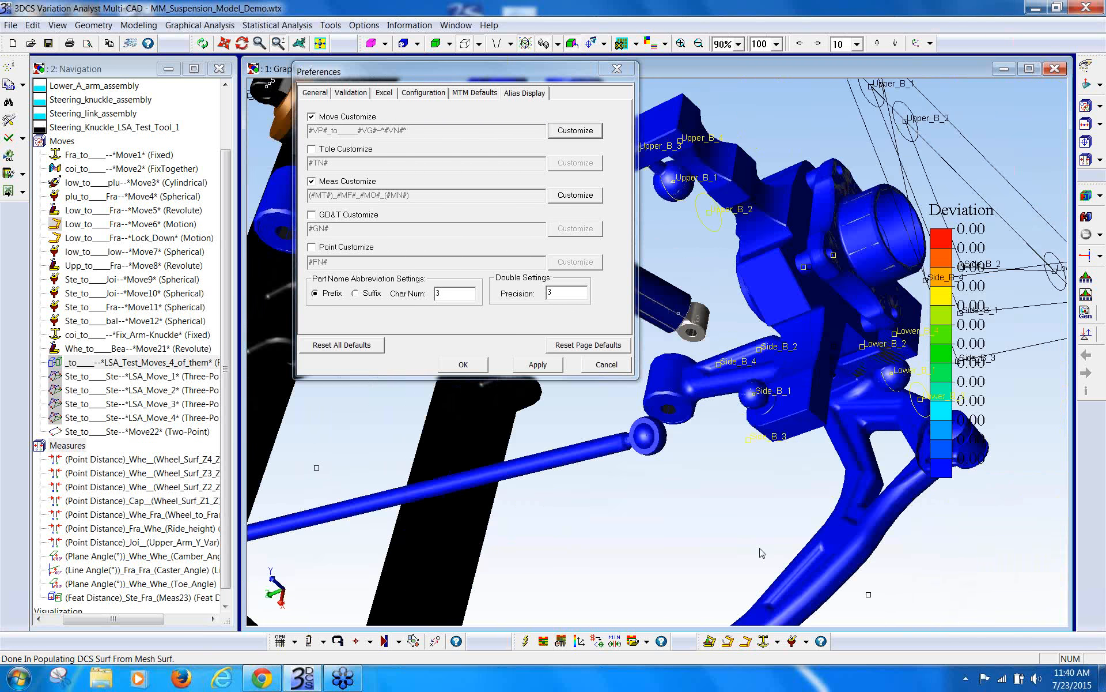
middle_drag(637, 501, 741, 504)
scroll(684, 454, down, 4)
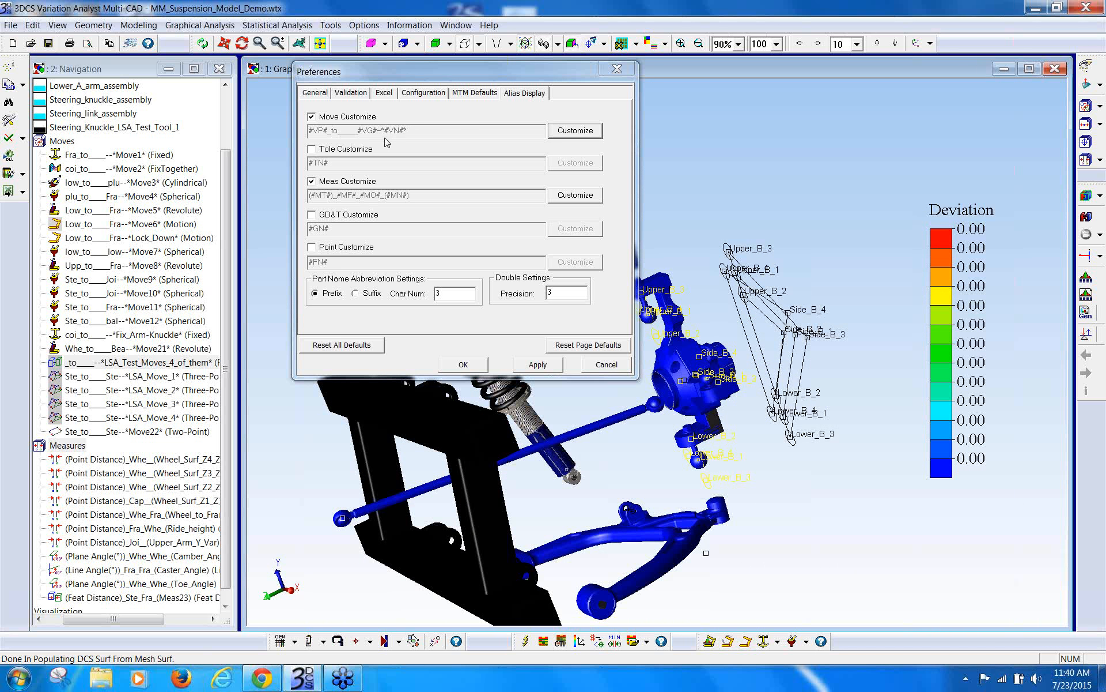
click(229, 214)
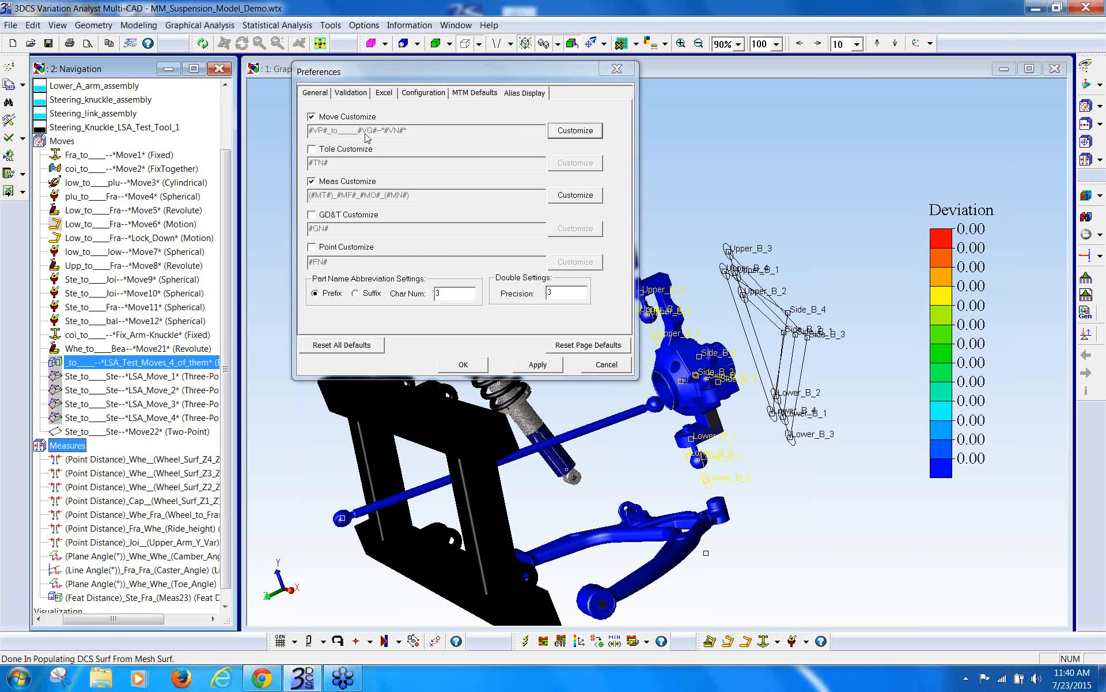
click(463, 365)
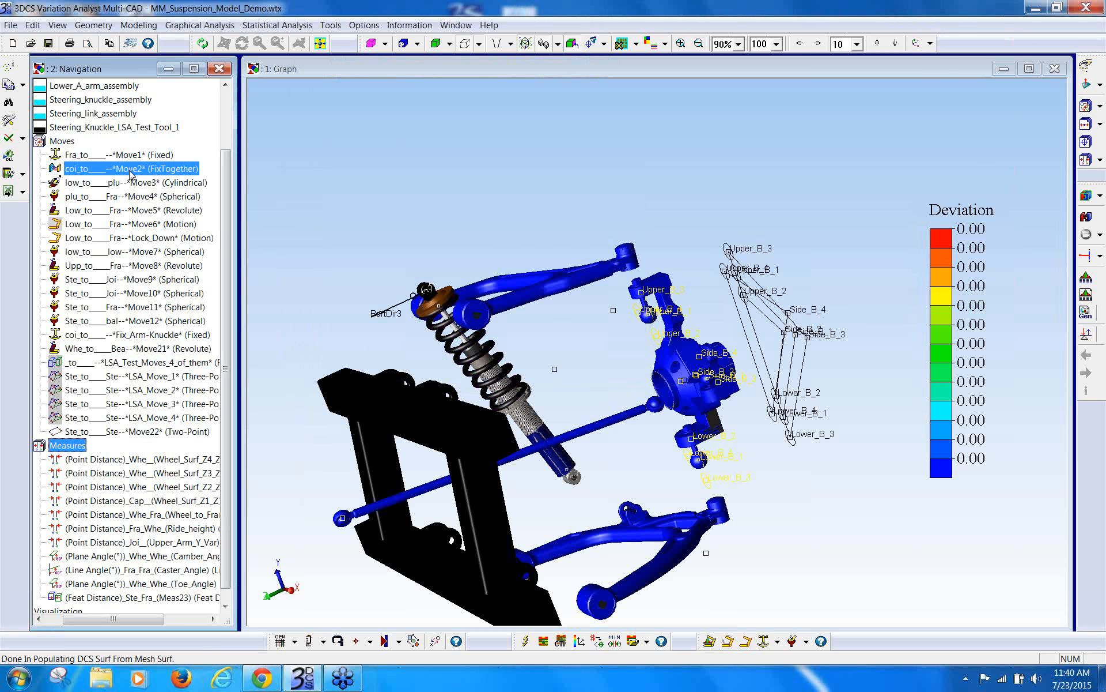
Step: Step through the moves in the tree to examine their customized alias names
key(Down)
key(Down)
key(Down)
key(Down)
key(Down)
key(Down)
key(Down)
key(Down)
key(Down)
key(Down)
key(Down)
key(Down)
key(Down)
key(Up)
key(Up)
key(Up)
key(Up)
key(Up)
key(Up)
key(Up)
key(Up)
key(Up)
key(Up)
key(Up)
key(Up)
key(Up)
key(Up)
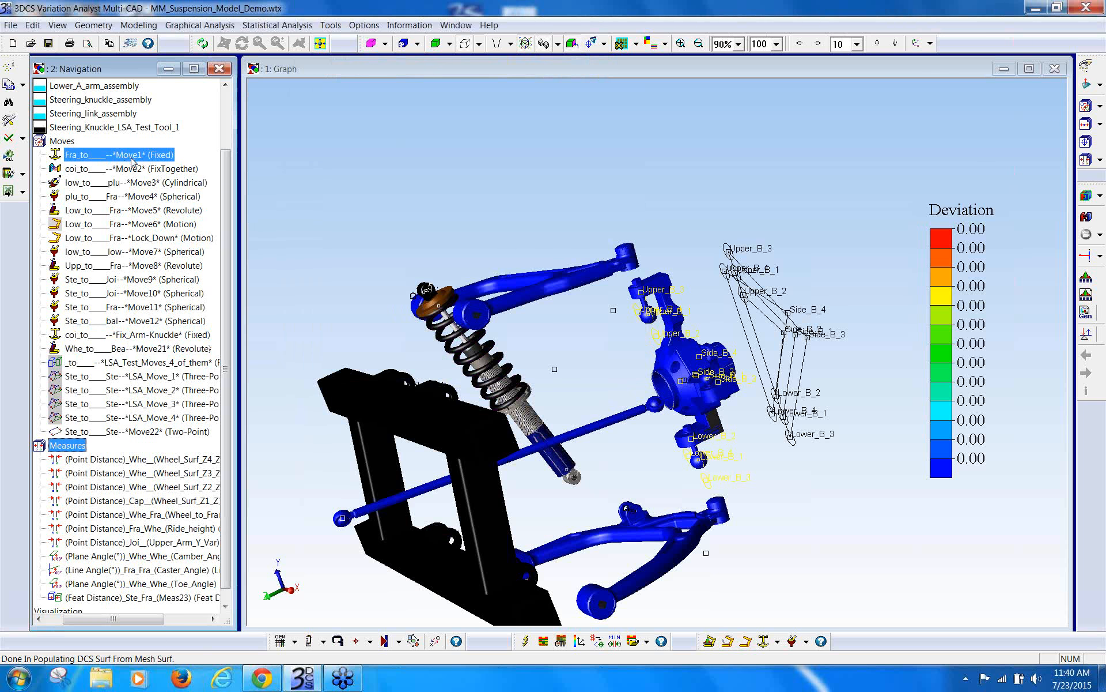
key(Down)
key(Up)
Step: Rename the Fixed move Move1 as Move22222
click(133, 159)
double_click(133, 157)
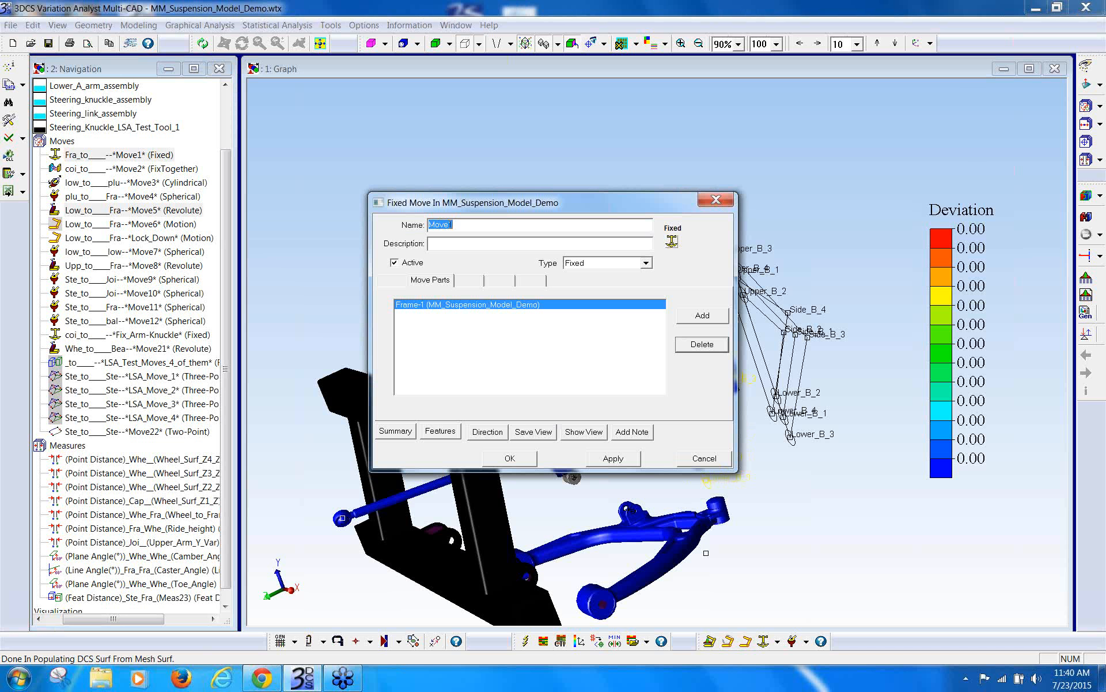
drag(449, 224, 482, 224)
text(22222)
click(510, 458)
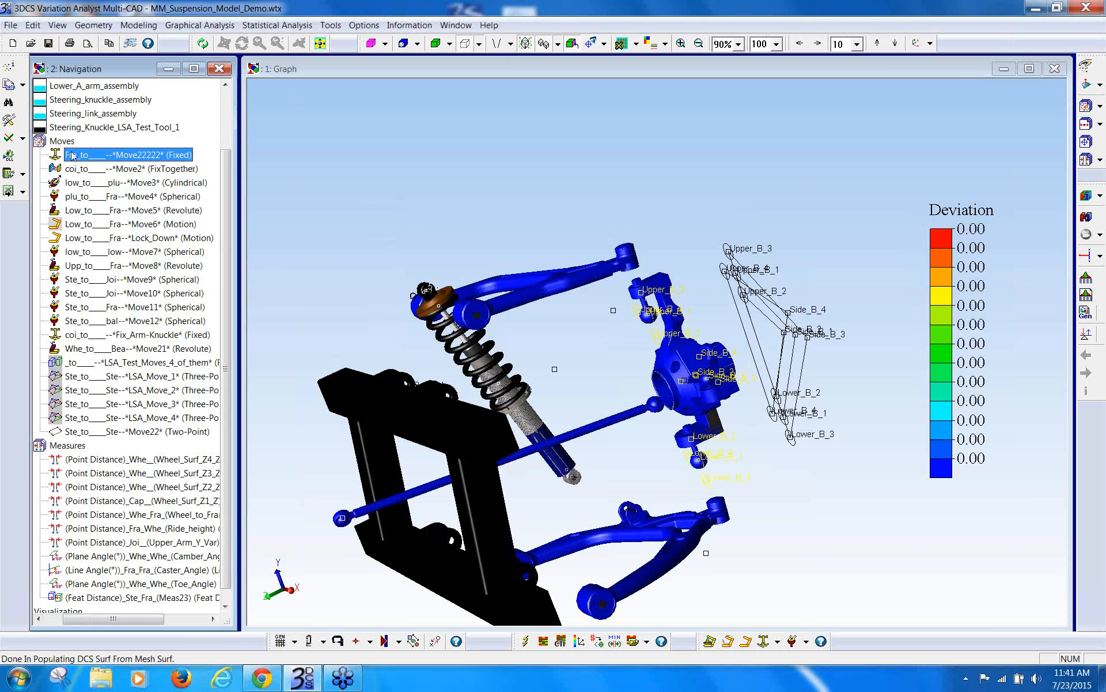
Step: Switch off Move Customize in the alias display preferences and accept the change
click(9, 121)
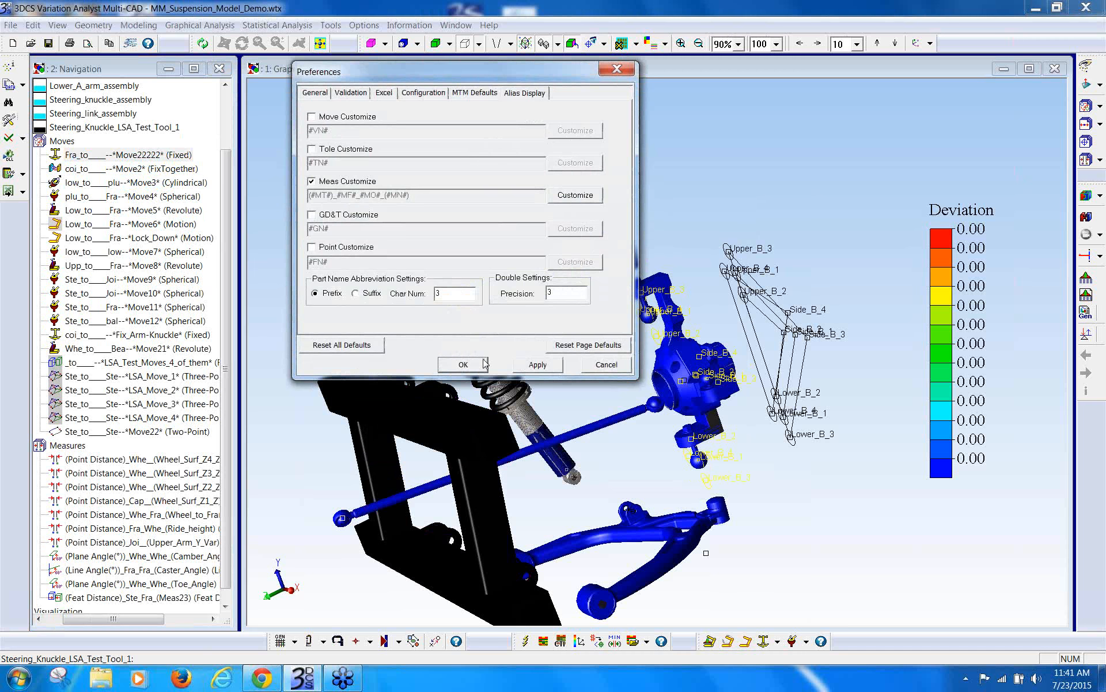
click(462, 364)
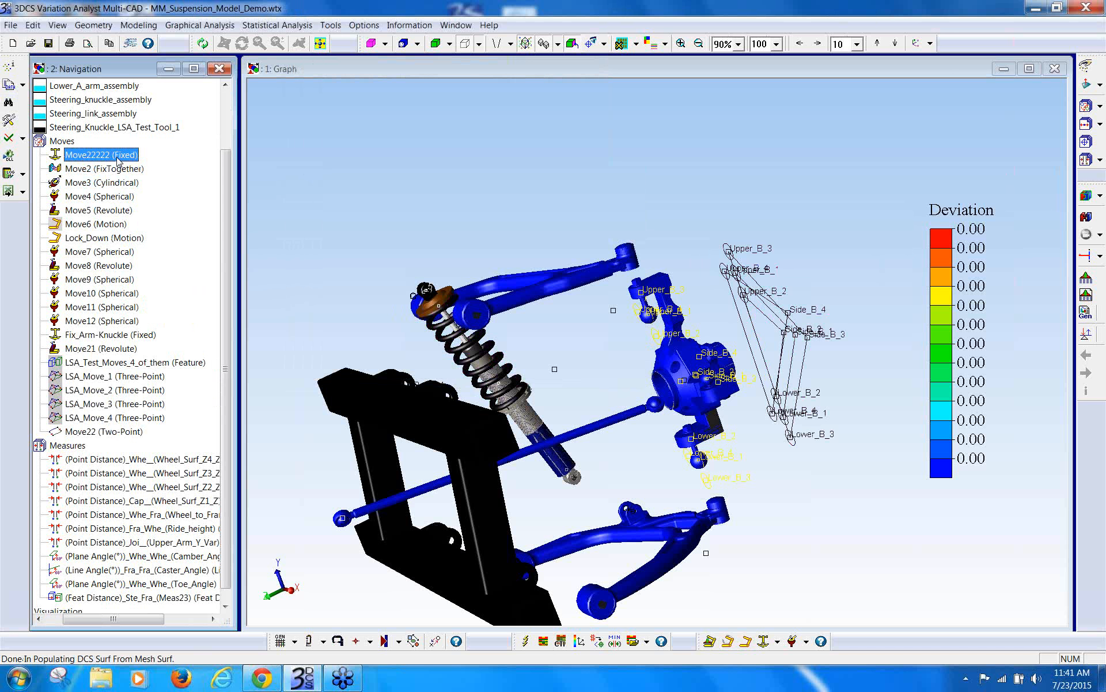
Step: Turn Move Customize back on in the alias display preferences and open its alias format for editing
click(8, 122)
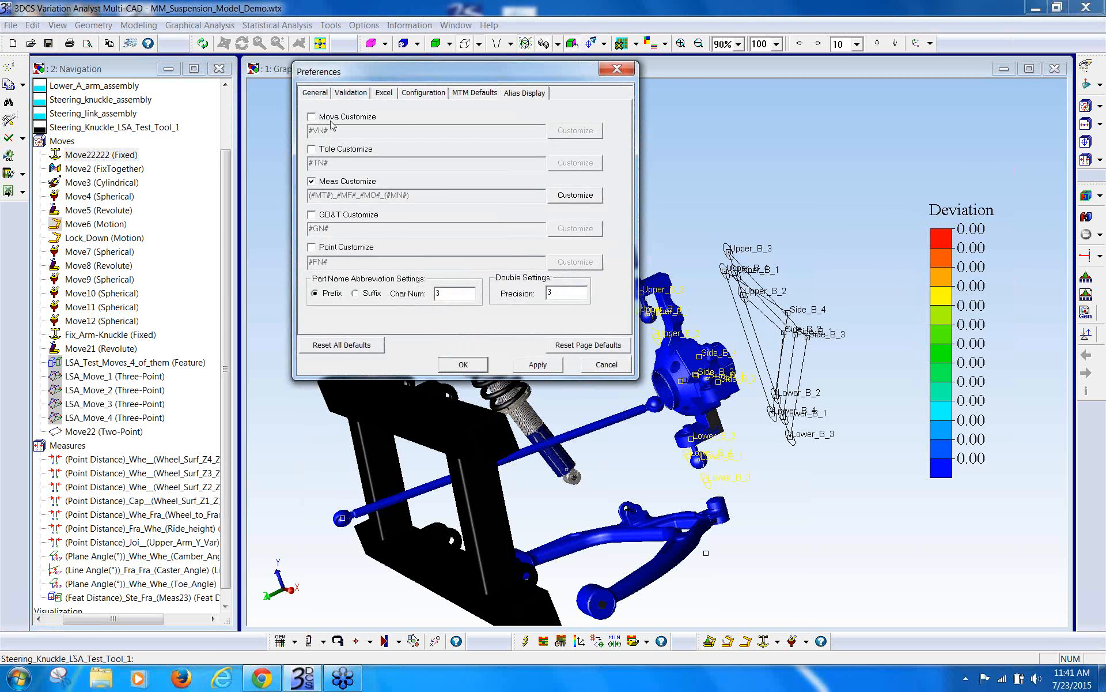
click(312, 116)
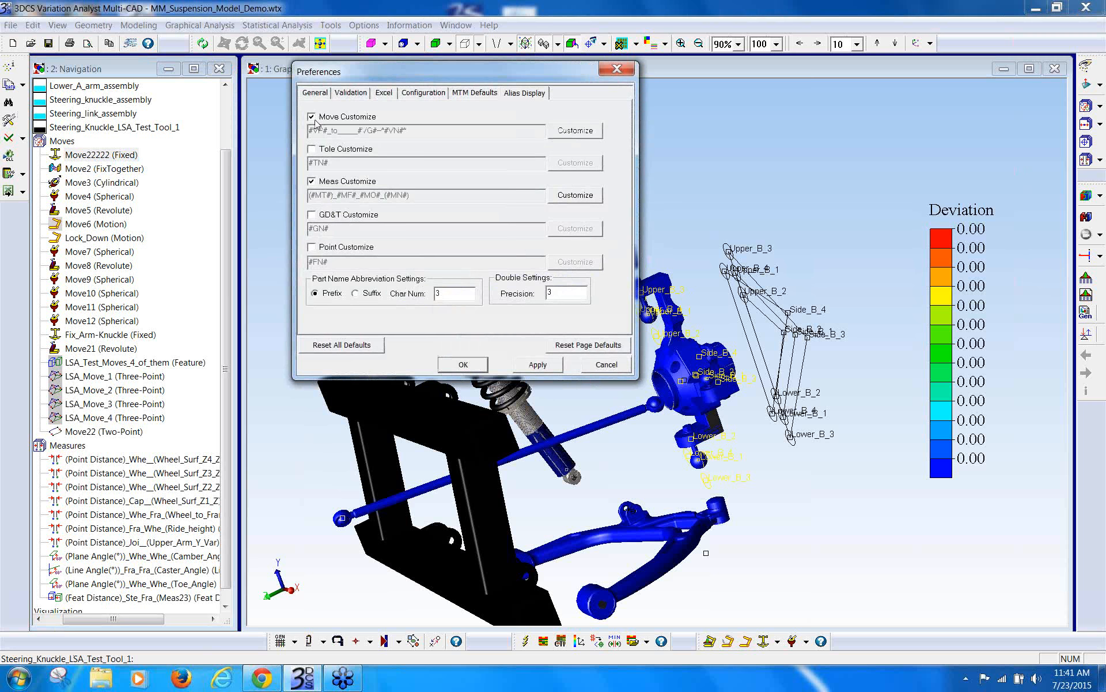
click(563, 132)
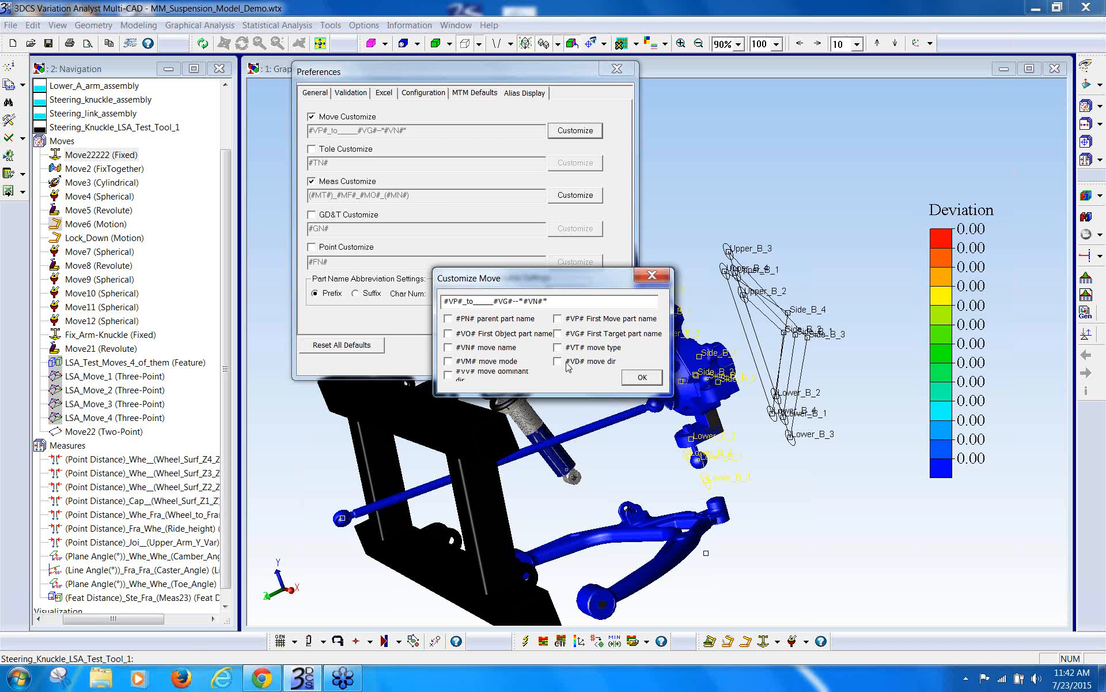
drag(594, 278, 615, 399)
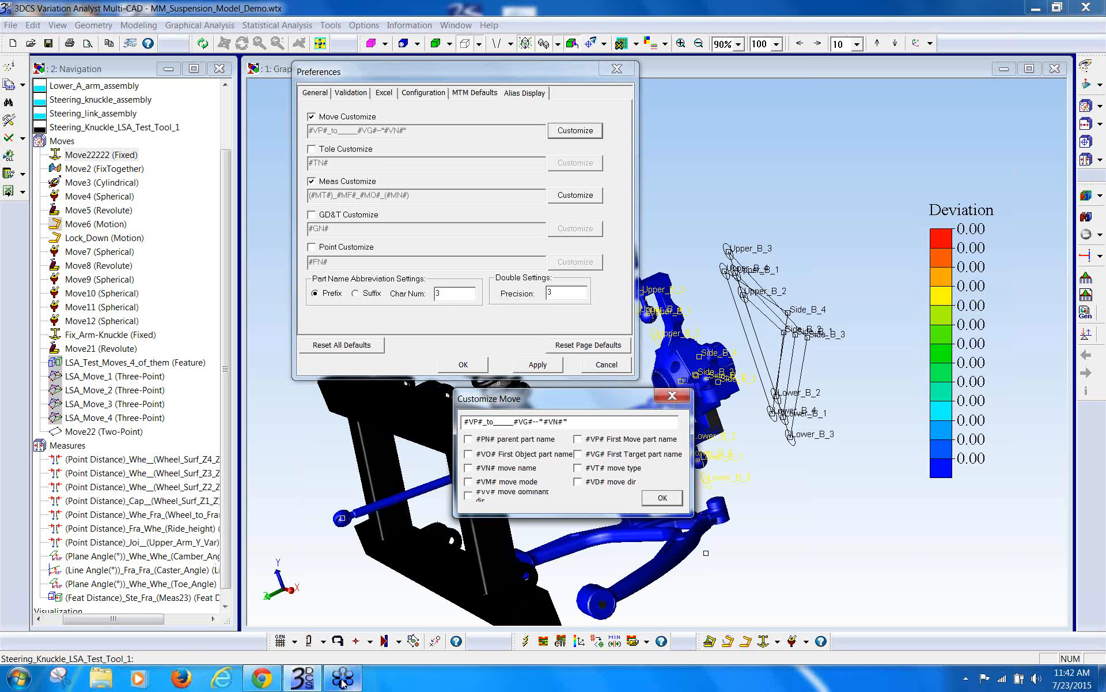
Step: Switch to Chrome and look through the webinar reminder e-mail
mouse_move(270, 684)
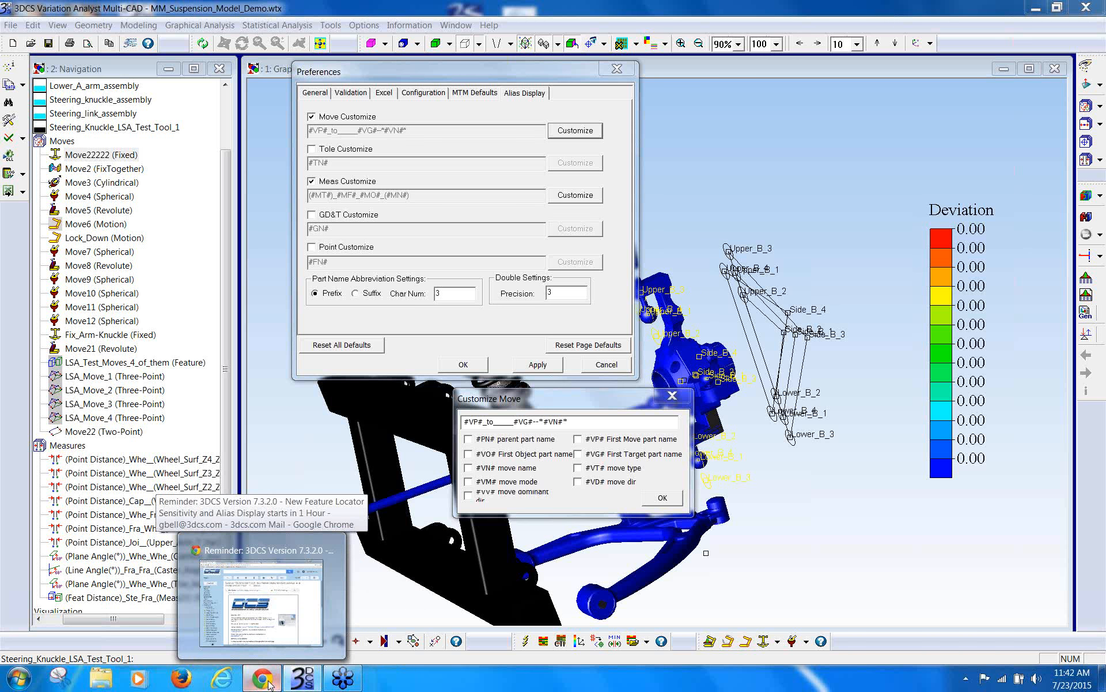
click(270, 684)
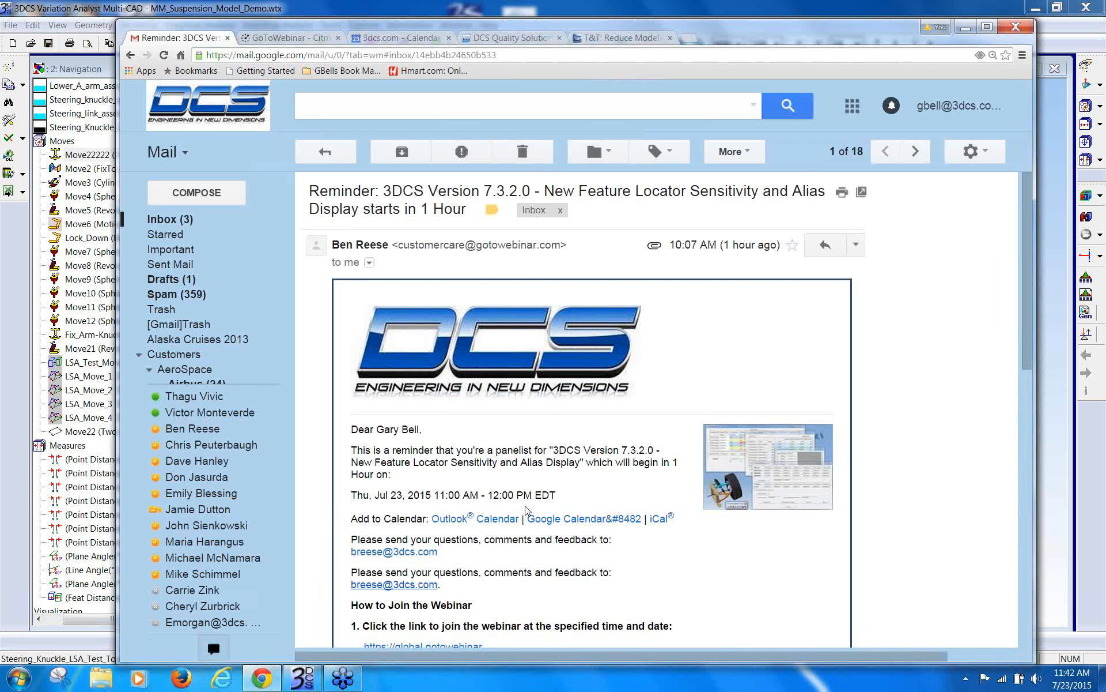
scroll(525, 510, down, 2)
scroll(525, 510, down, 4)
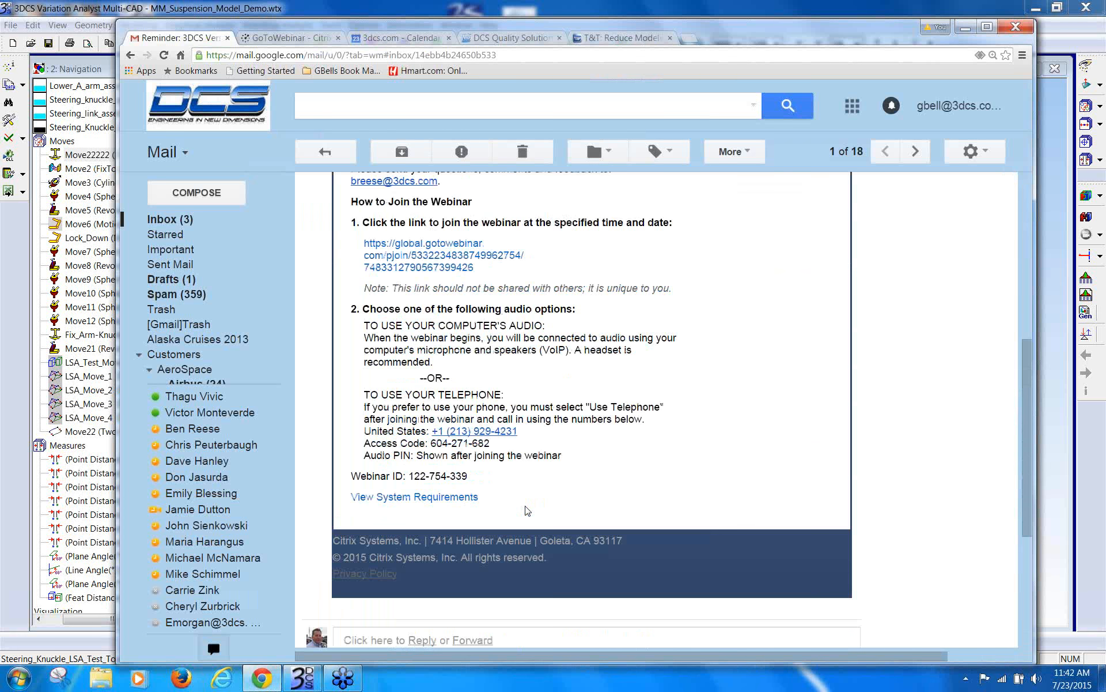
scroll(526, 510, up, 5)
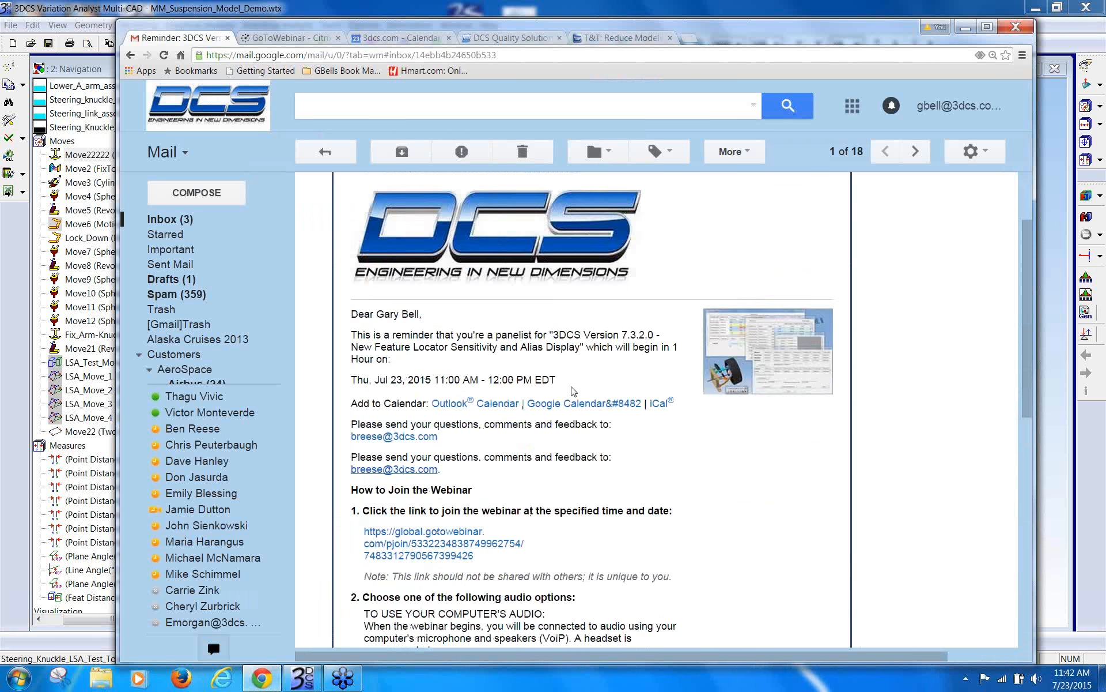
scroll(574, 390, up, 2)
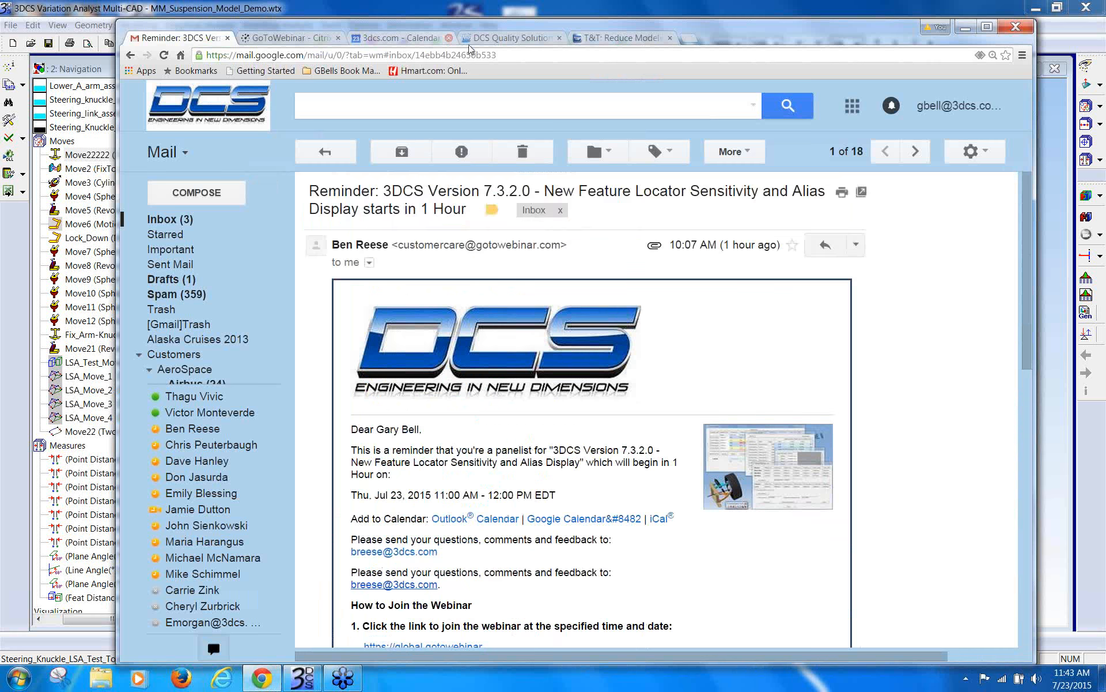
Step: Read the Alias Display blog article's activation, Find/Replace, Rename Entities and technical notes, and return to 3DCS Variation Analyst
click(600, 38)
scroll(545, 361, down, 8)
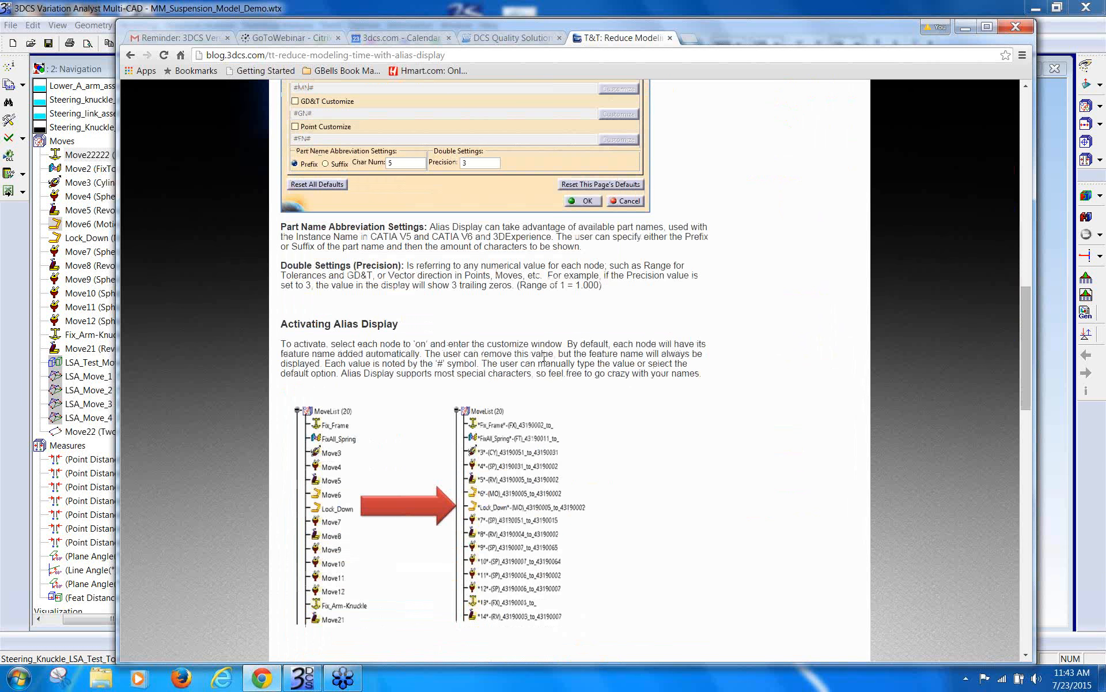
scroll(544, 358, down, 5)
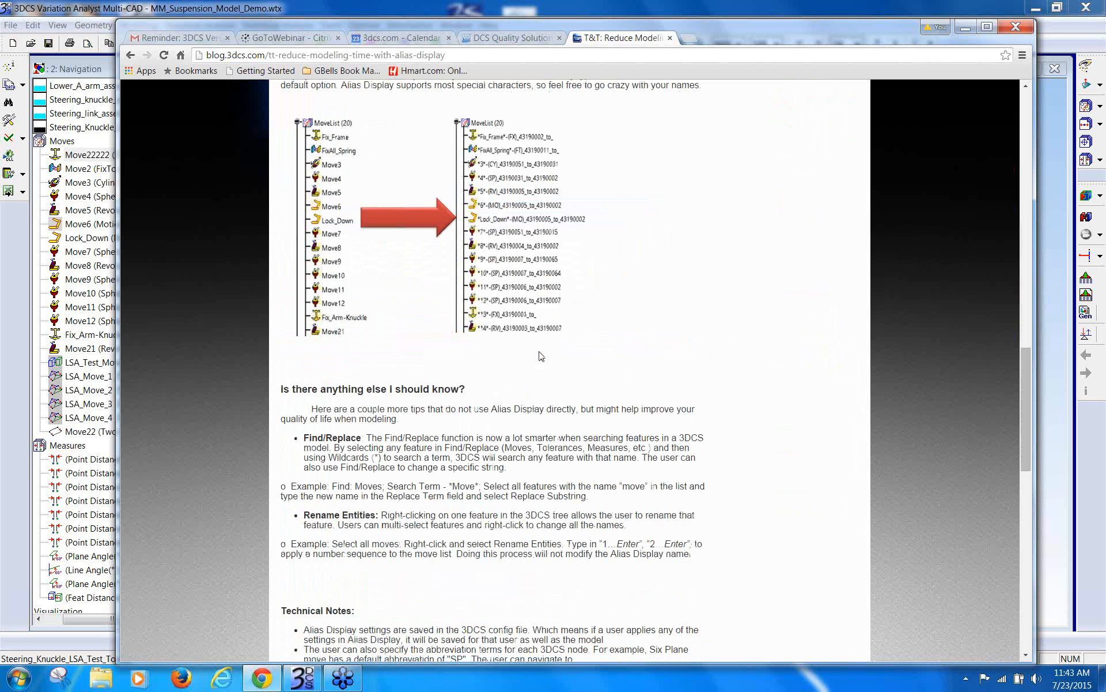
scroll(541, 355, down, 3)
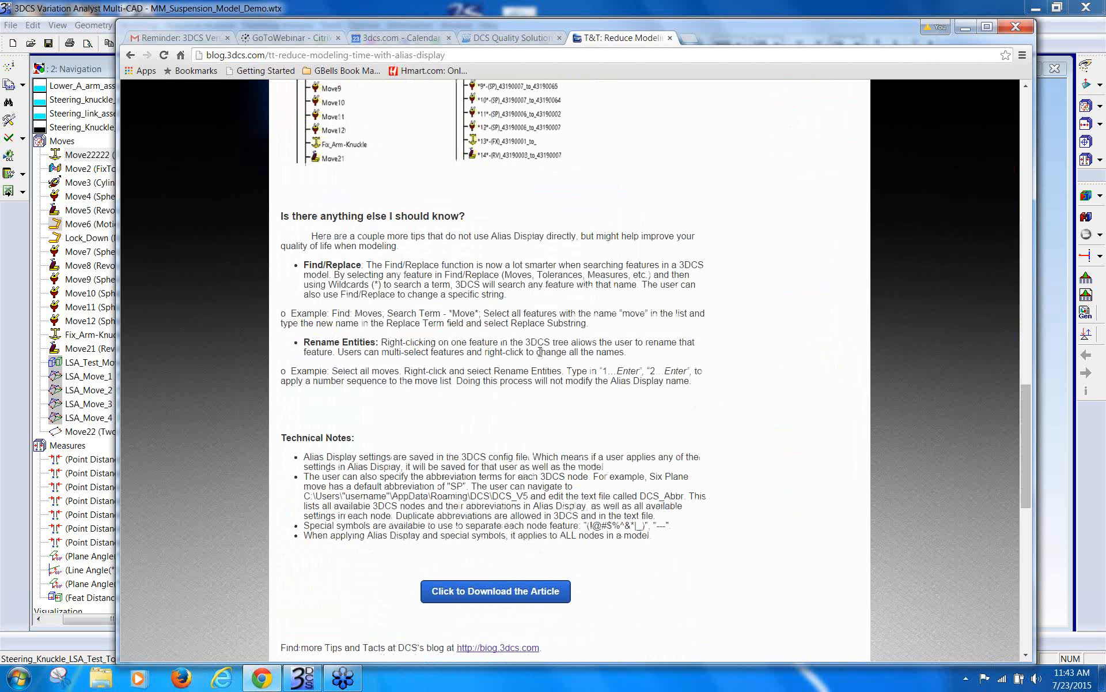
scroll(540, 352, up, 1)
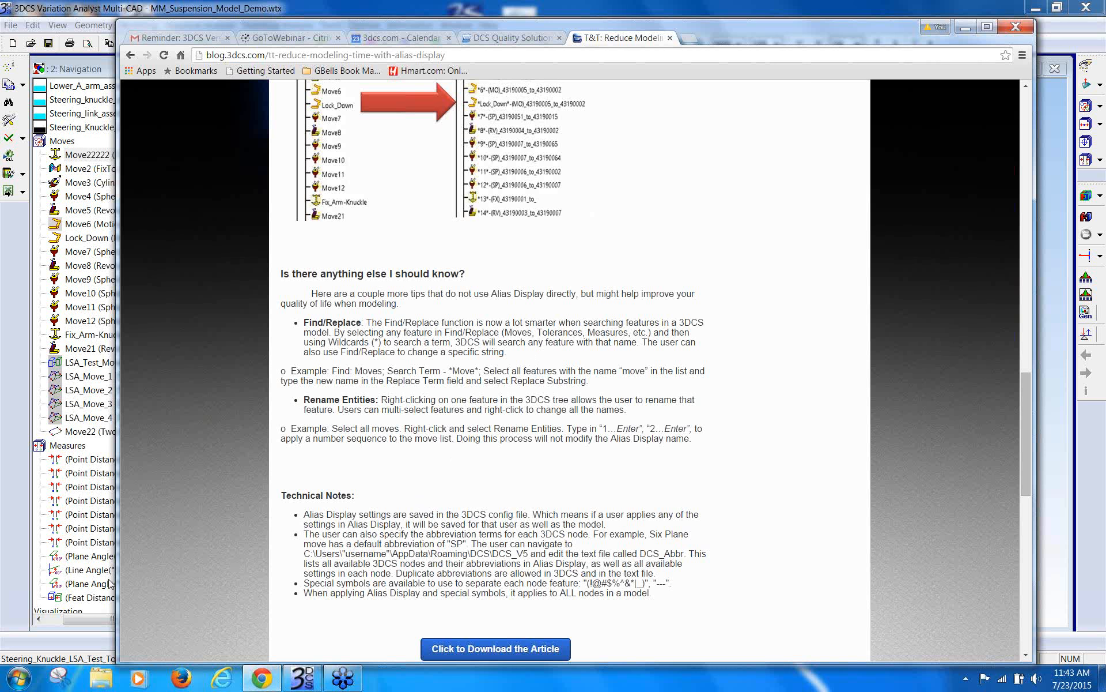
click(107, 613)
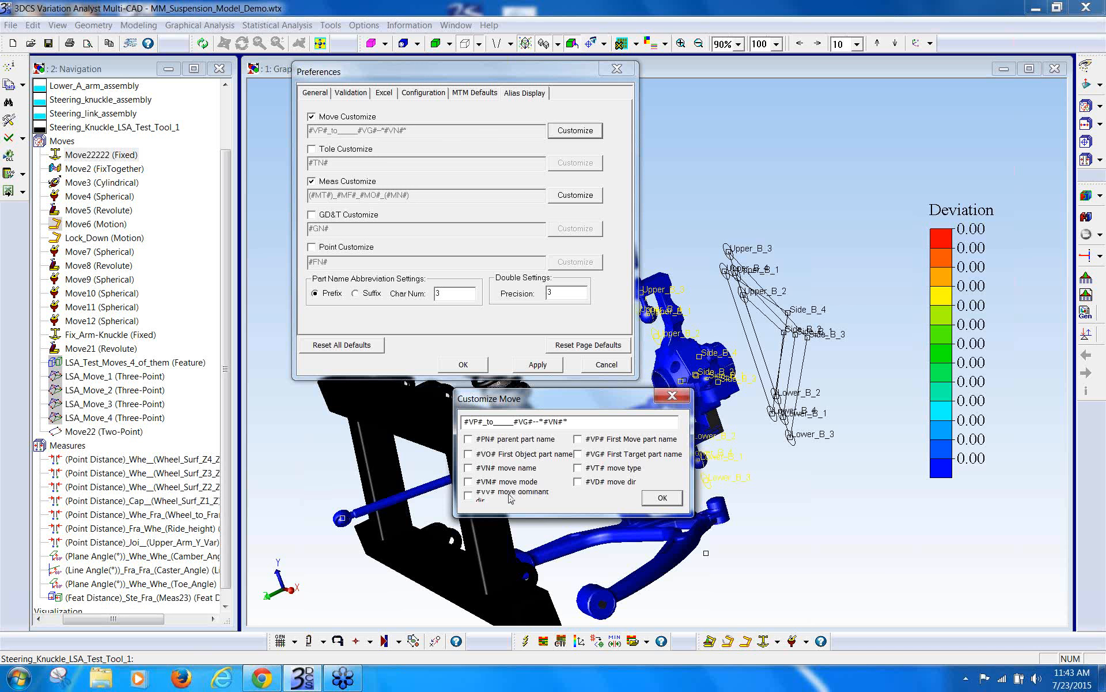
Step: Accept the move alias format, review the measure alias format (#MT#)_#MF#_#MO#_(#MN#), and apply the alias display preferences
click(657, 498)
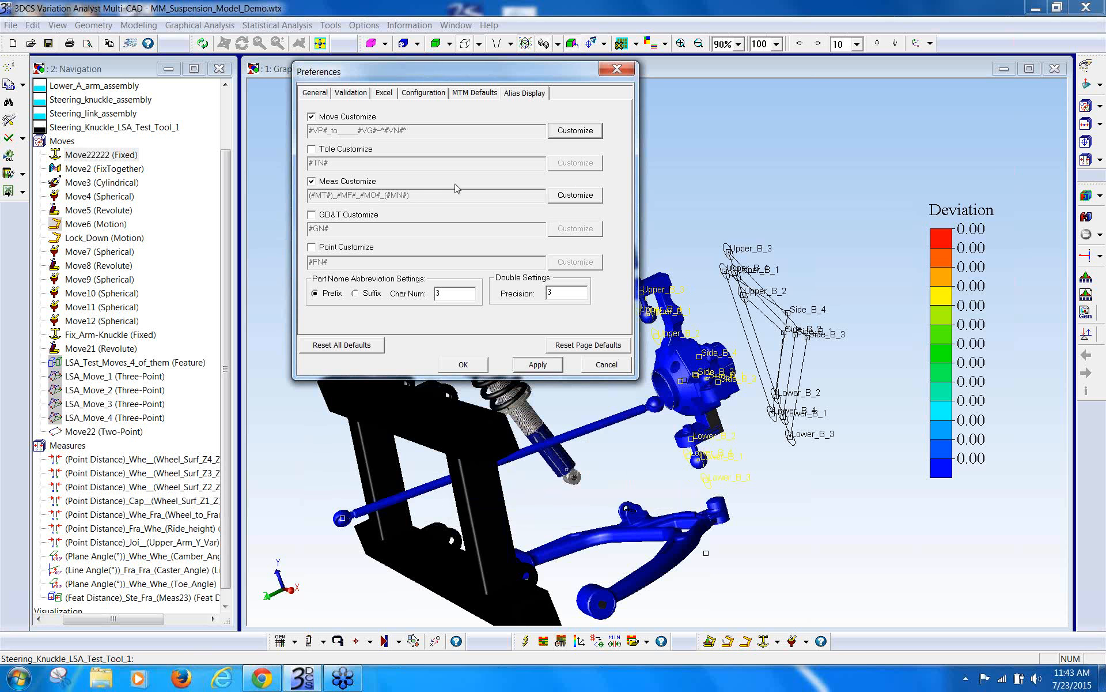
click(566, 197)
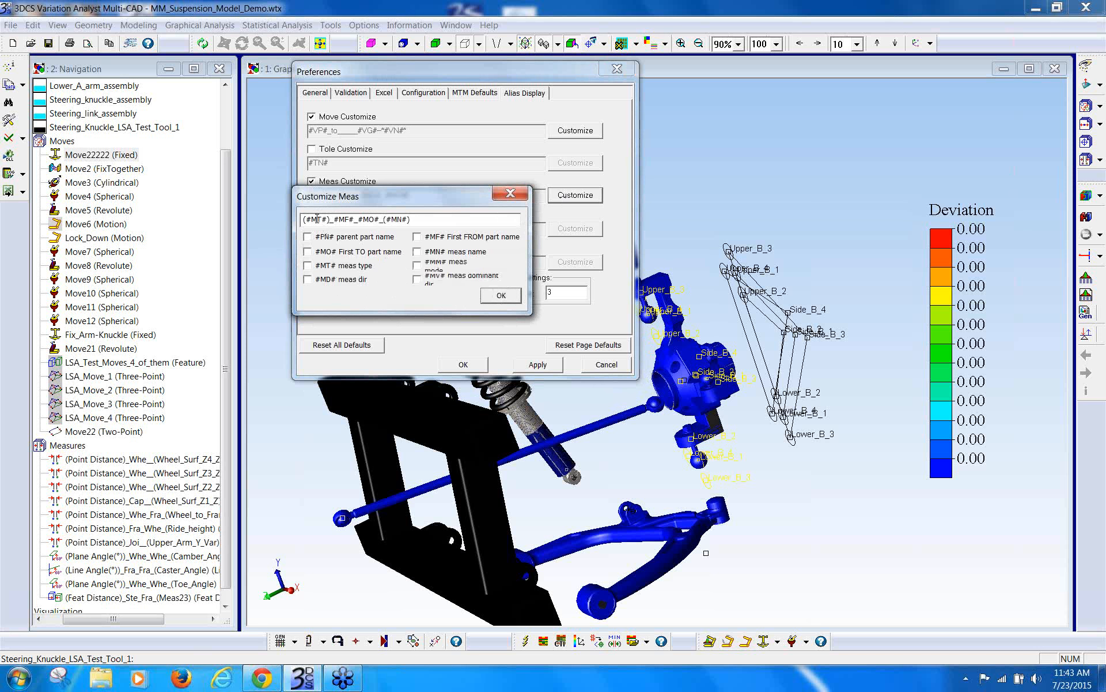
drag(308, 221, 295, 220)
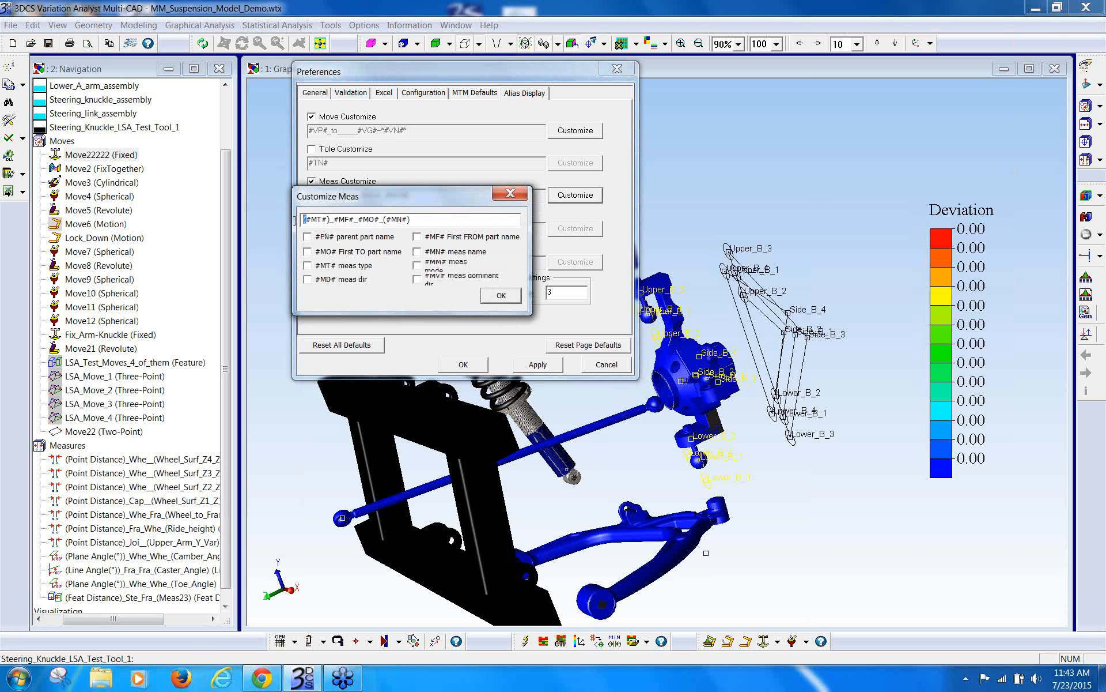
click(326, 221)
click(501, 295)
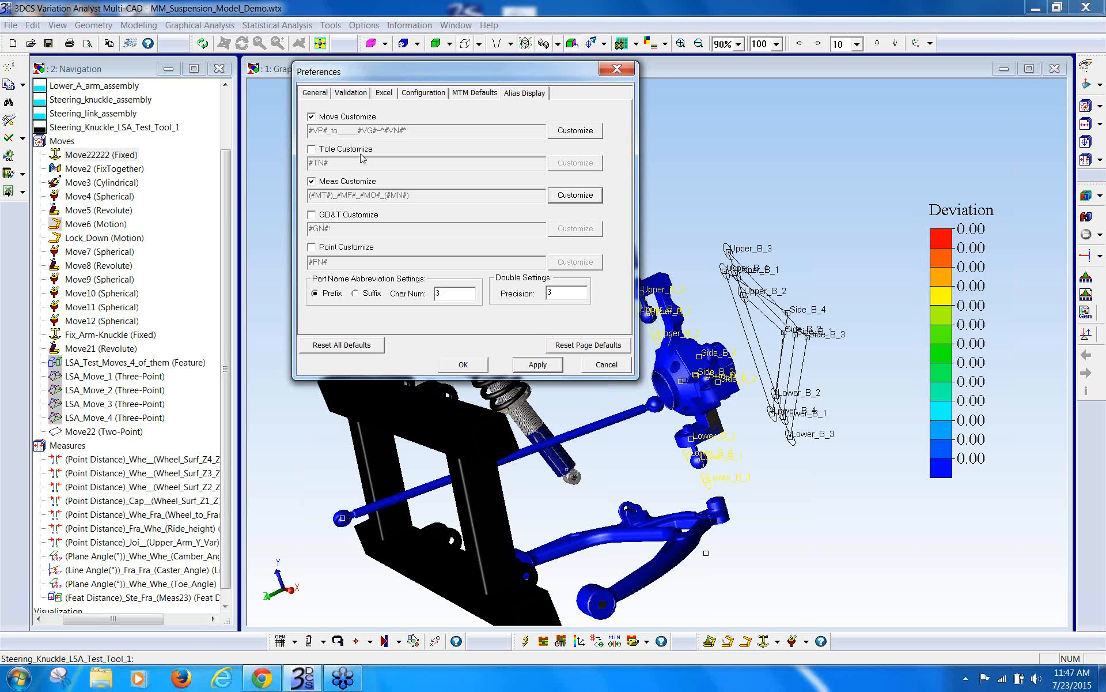
click(542, 367)
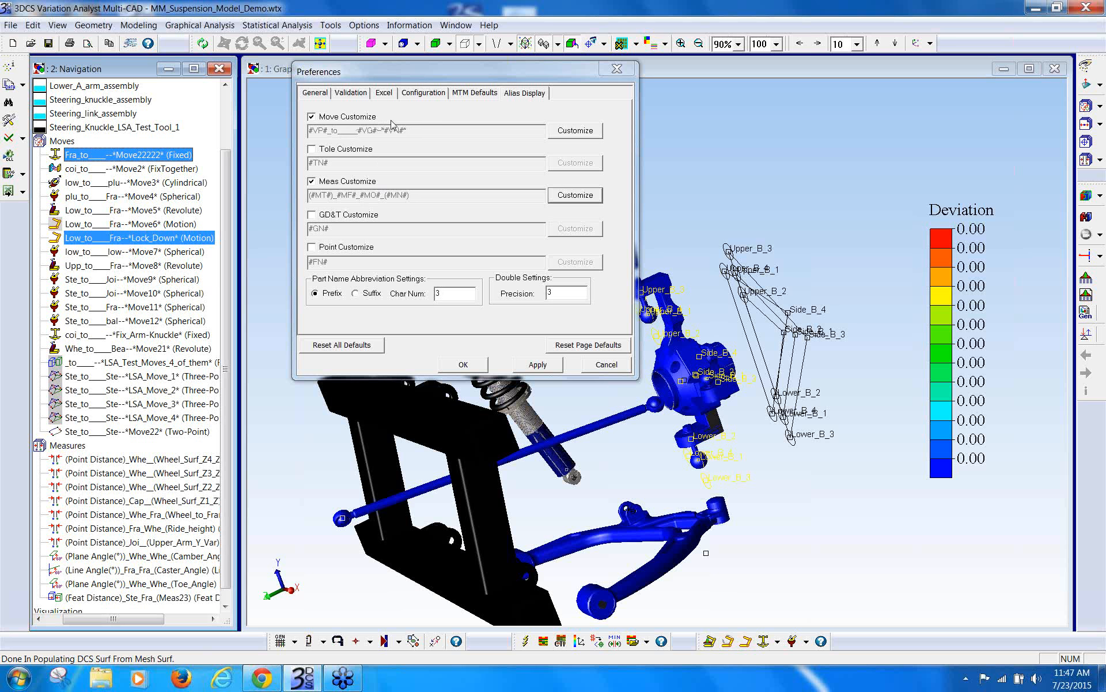
Step: Toggle Move Customize off and on again, applying each change to the tree names
click(312, 117)
click(539, 369)
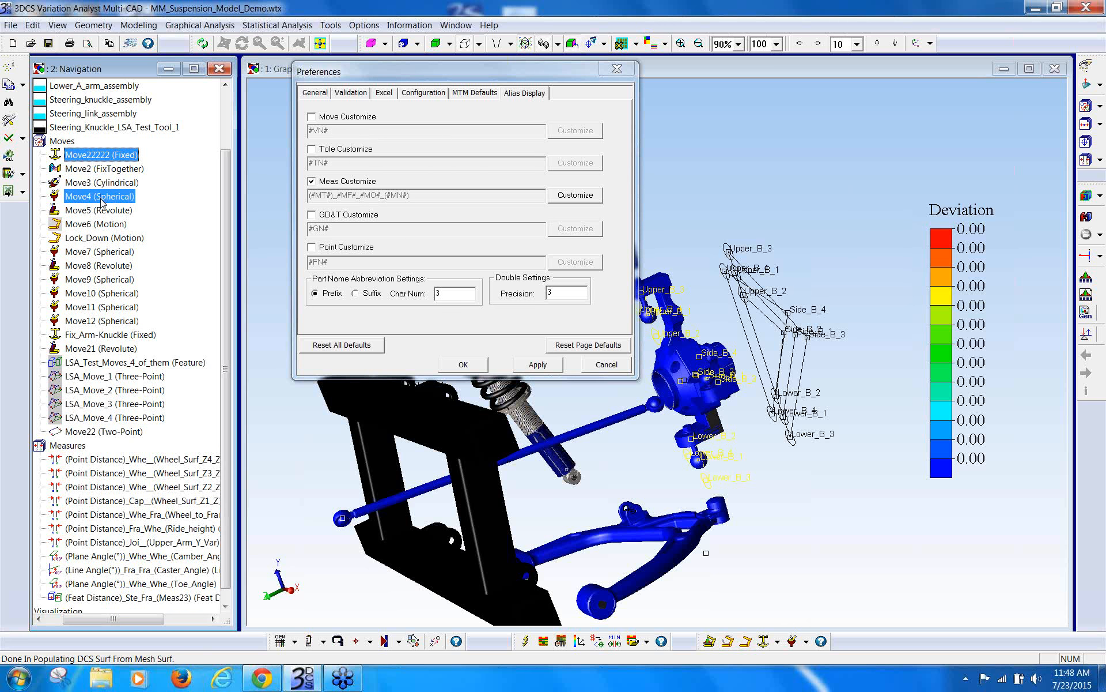
click(312, 117)
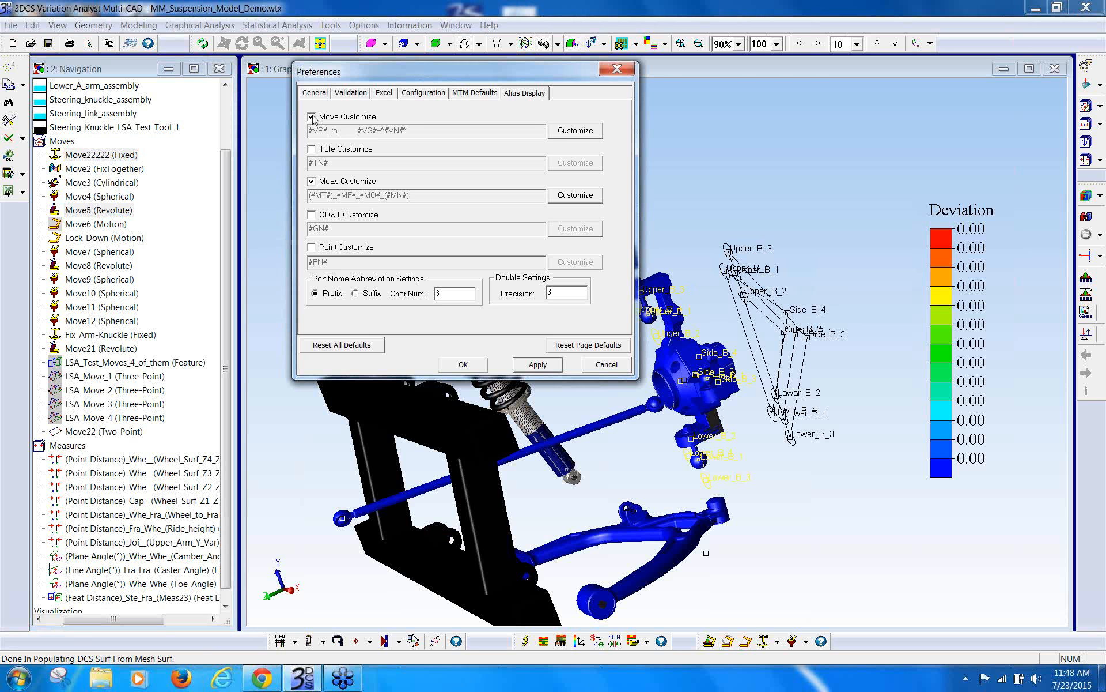
click(538, 364)
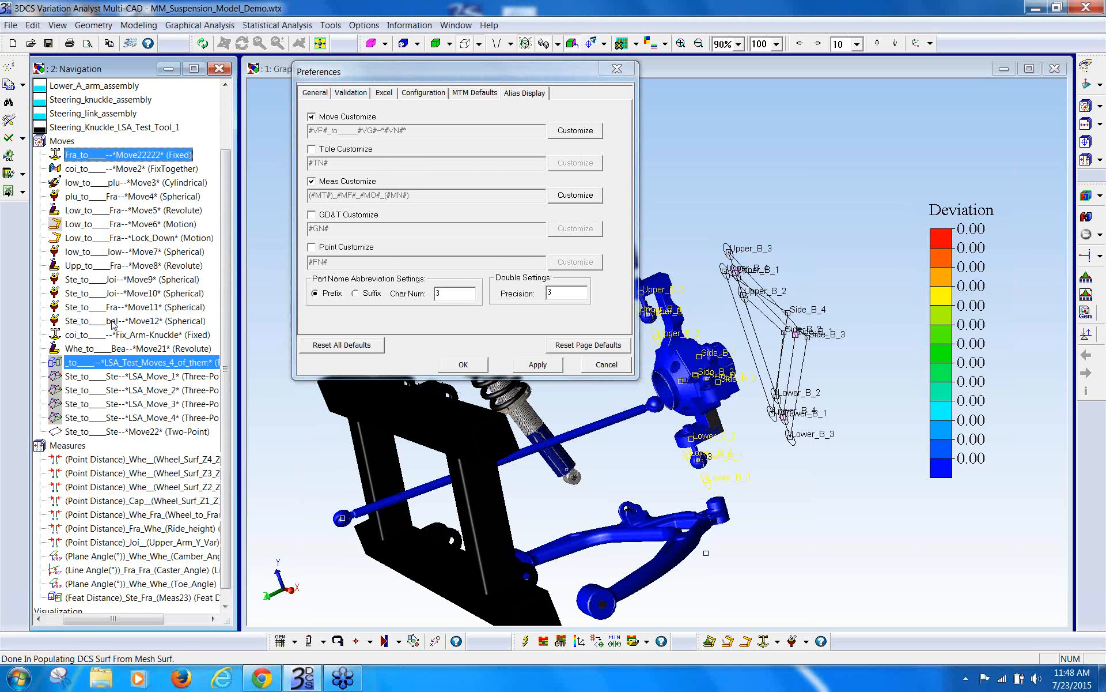
Step: Examine the customized names of the Move7, Move8 and Toe_Angle entries in the tree
click(123, 251)
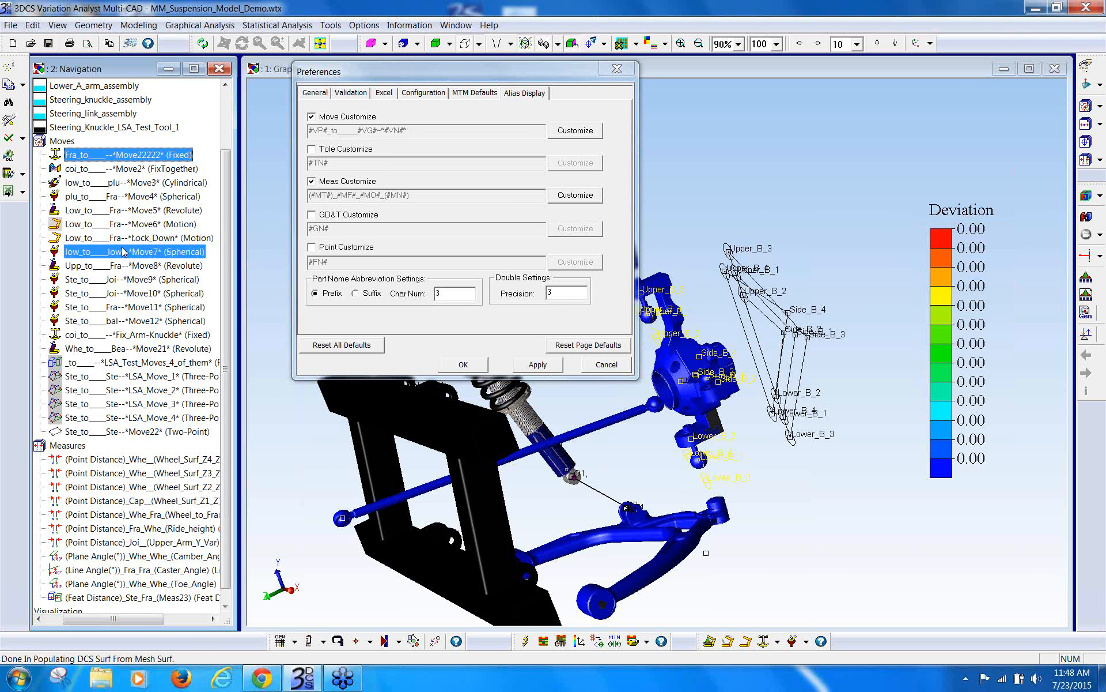
click(126, 265)
click(142, 583)
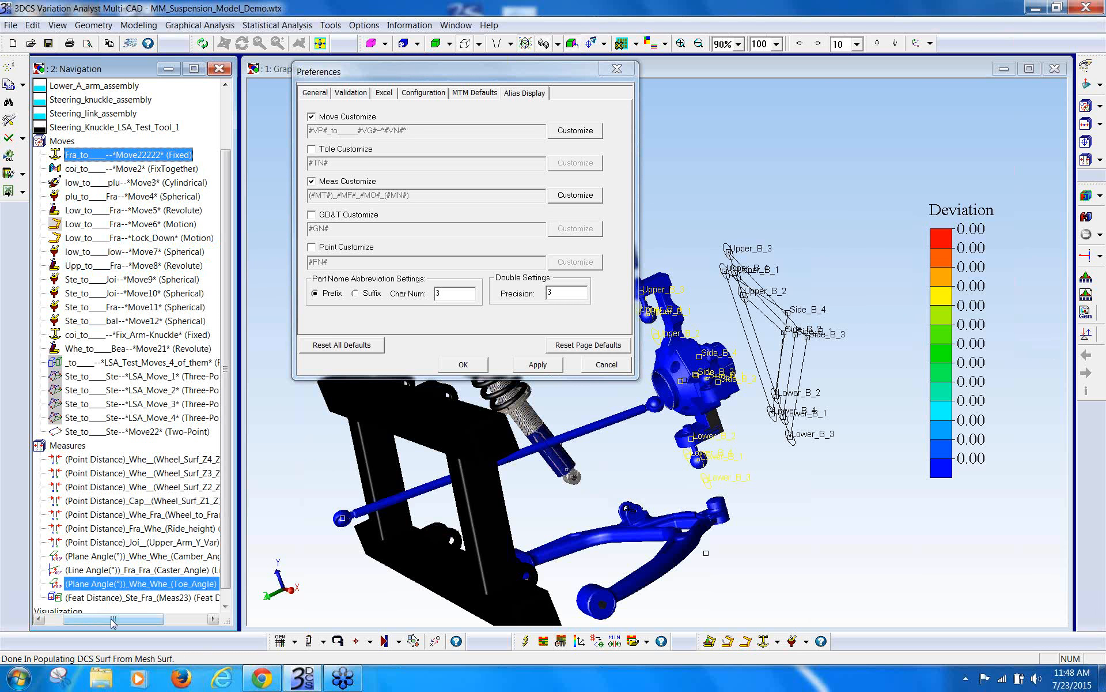
mouse_move(113, 623)
mouse_down()
mouse_move(135, 625)
mouse_move(94, 621)
mouse_up()
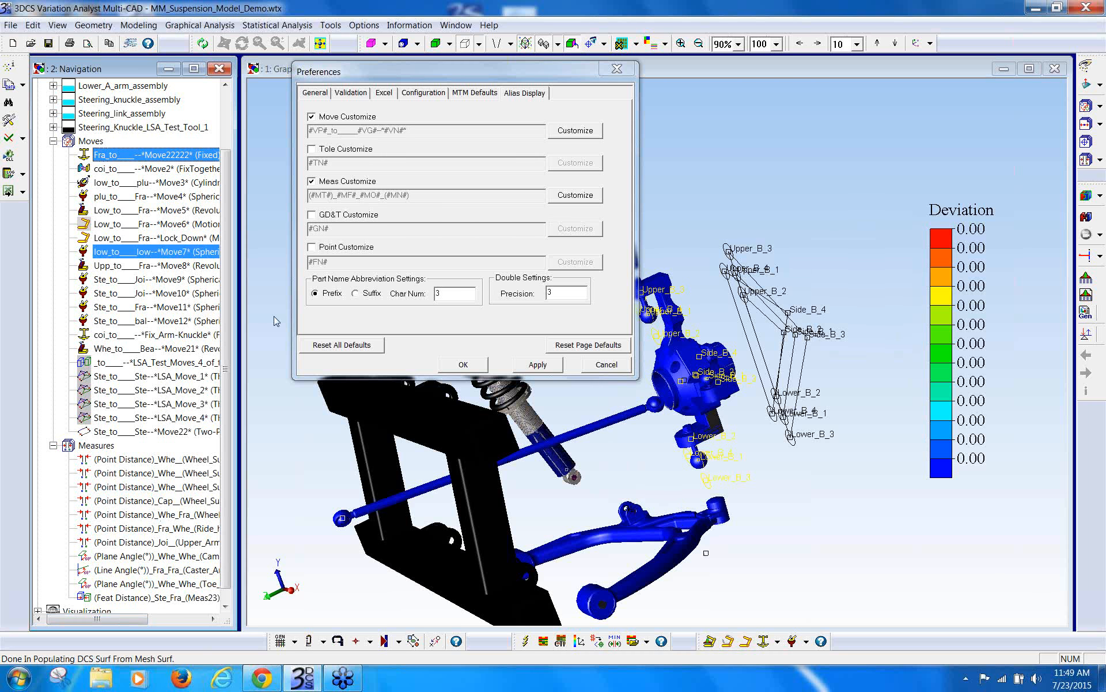
Step: Examine the contents of Upper_A_arm_assembly in the tree, cancel the open preferences, and collapse the assembly
scroll(233, 253, up, 2)
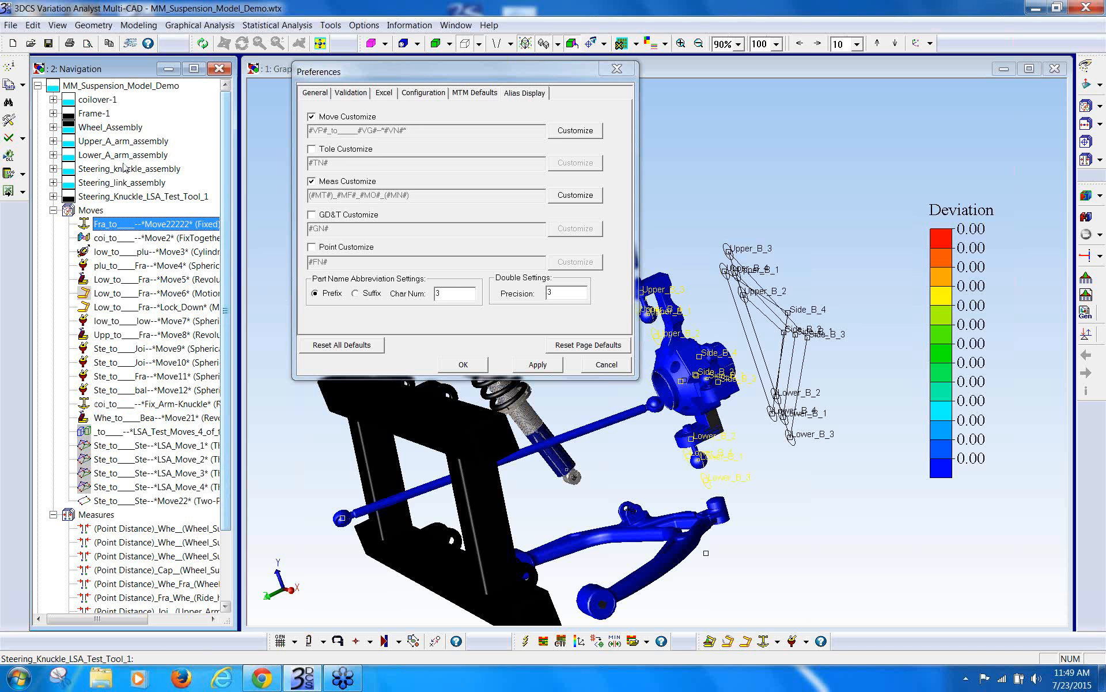
click(53, 141)
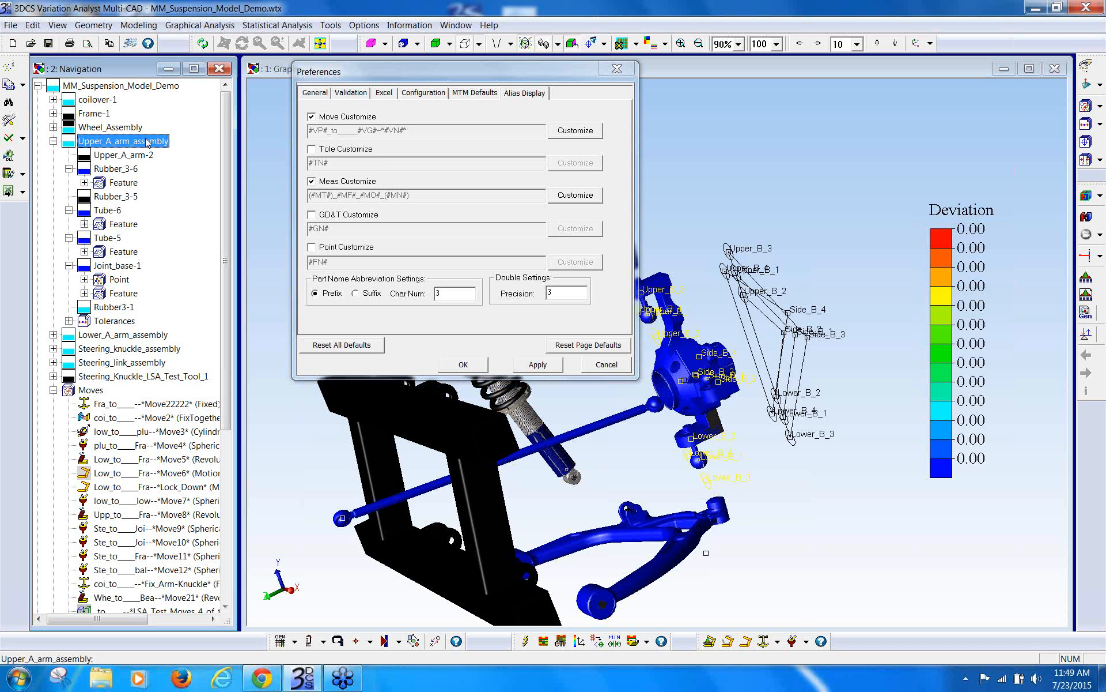
click(9, 137)
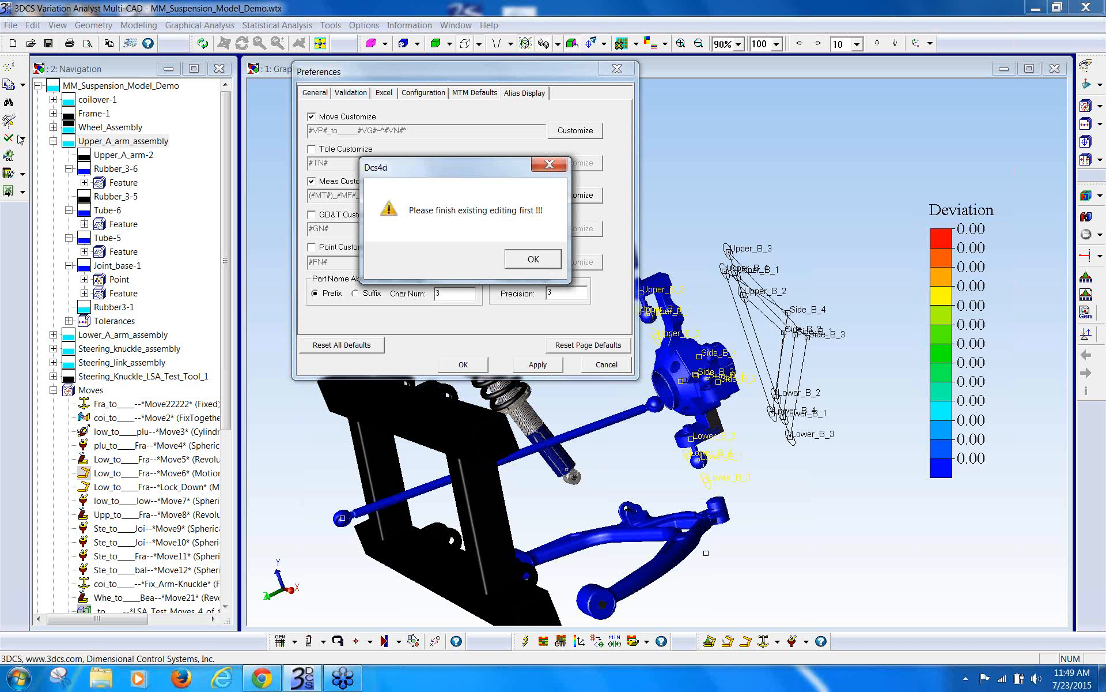
click(533, 259)
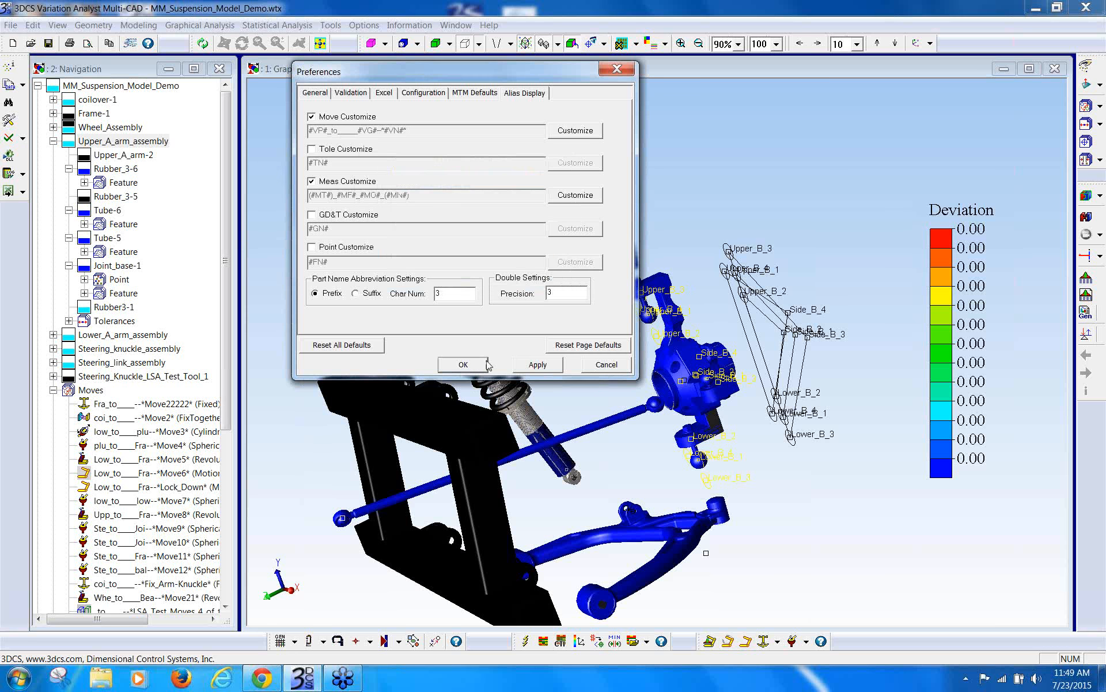
click(612, 366)
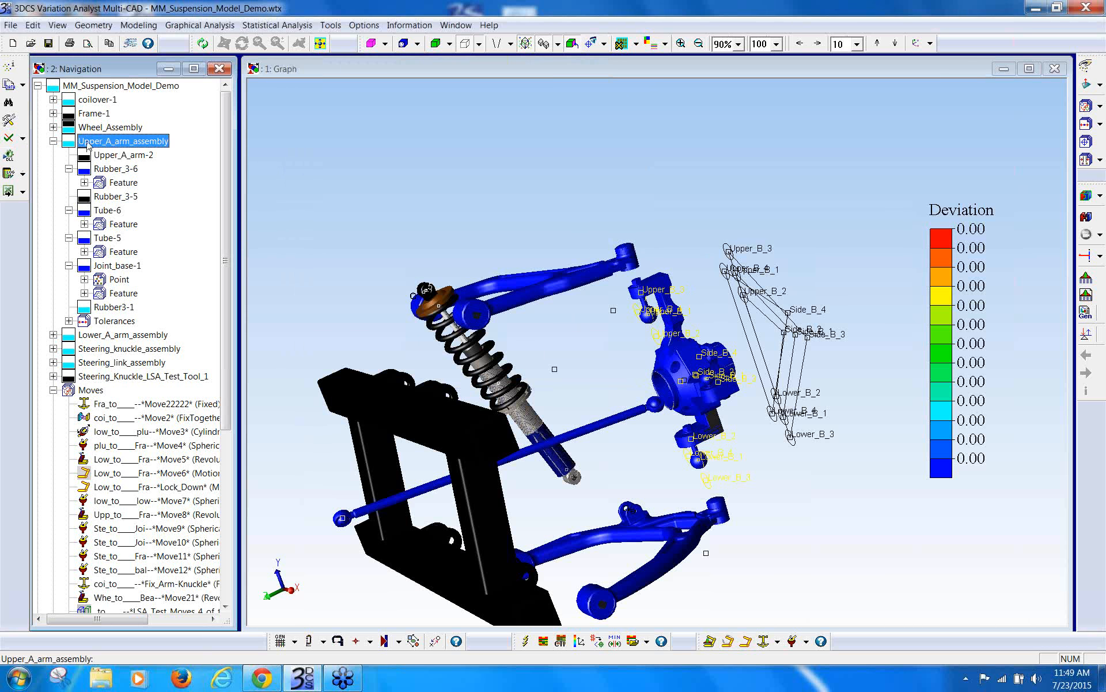
click(53, 142)
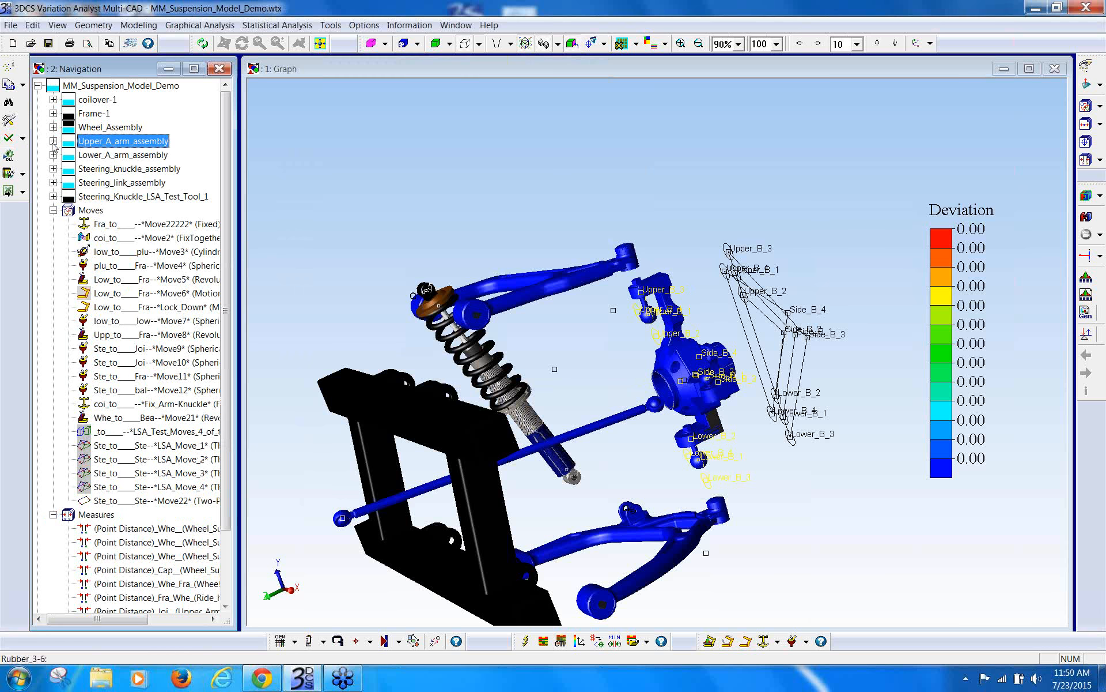
Step: Review the General and Alias Display preferences and close the dialog
click(10, 121)
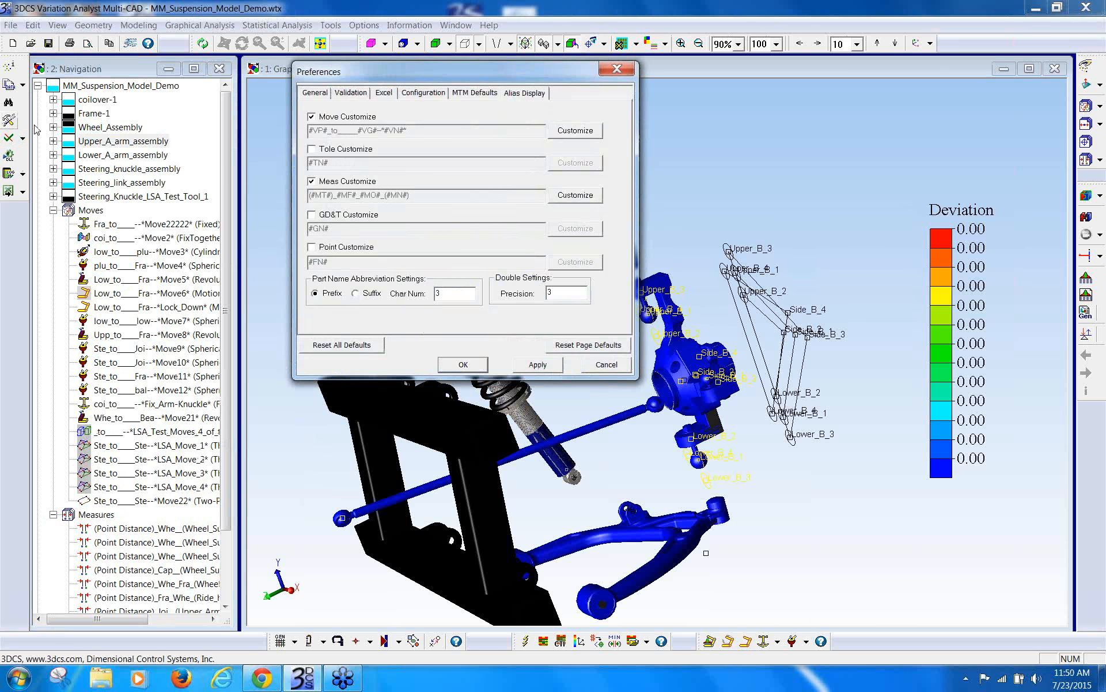
click(317, 93)
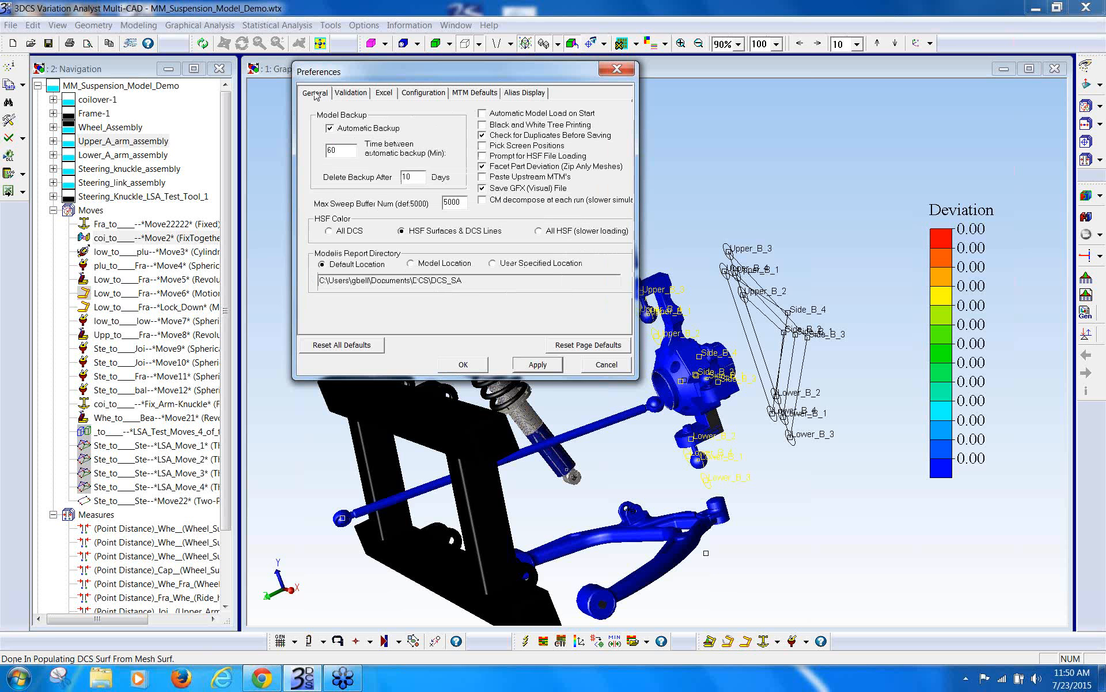
click(528, 95)
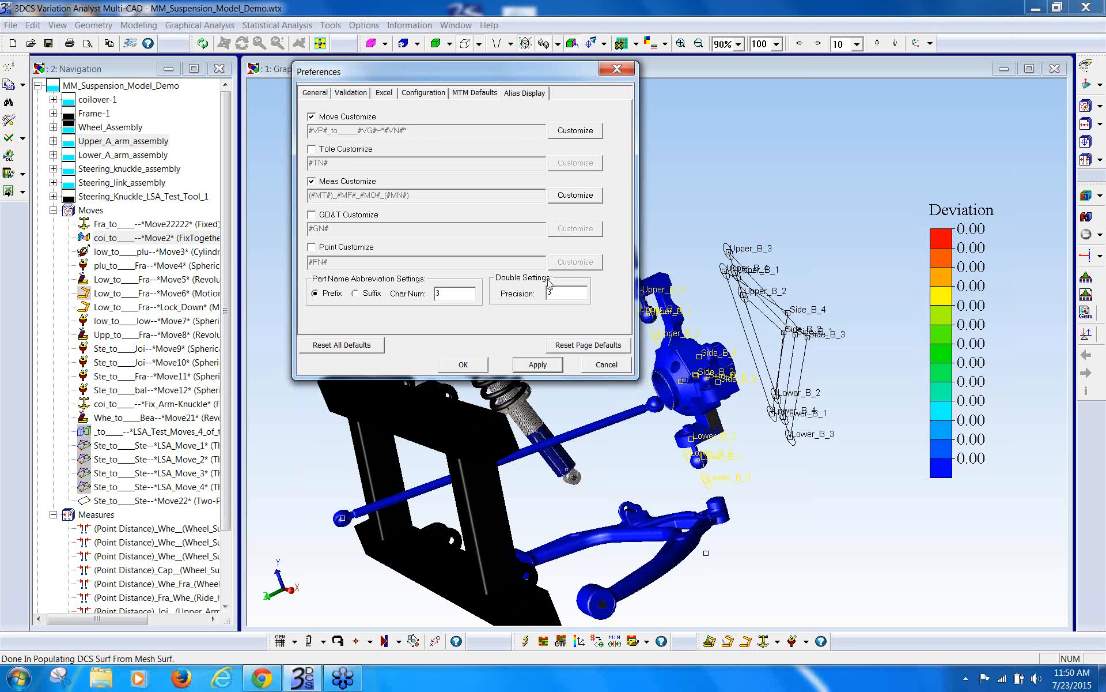
click(484, 365)
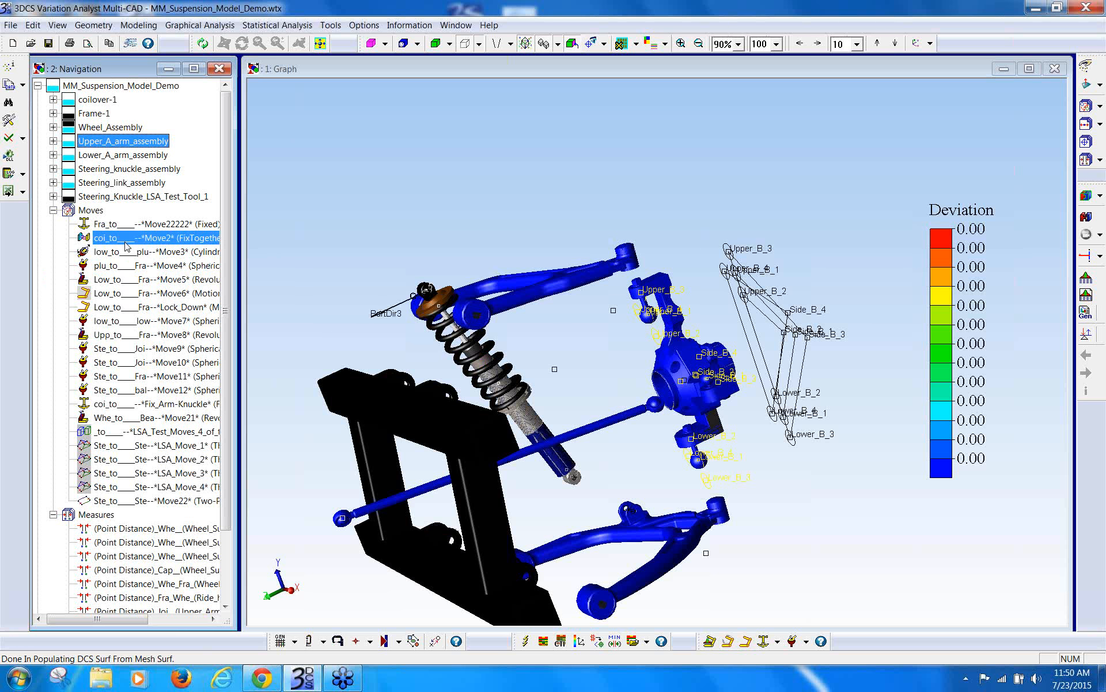
Step: Examine the Move22222, Move3, Move2 and LSA_Test_Moves entries in the tree and their highlighted geometry in the model
click(157, 226)
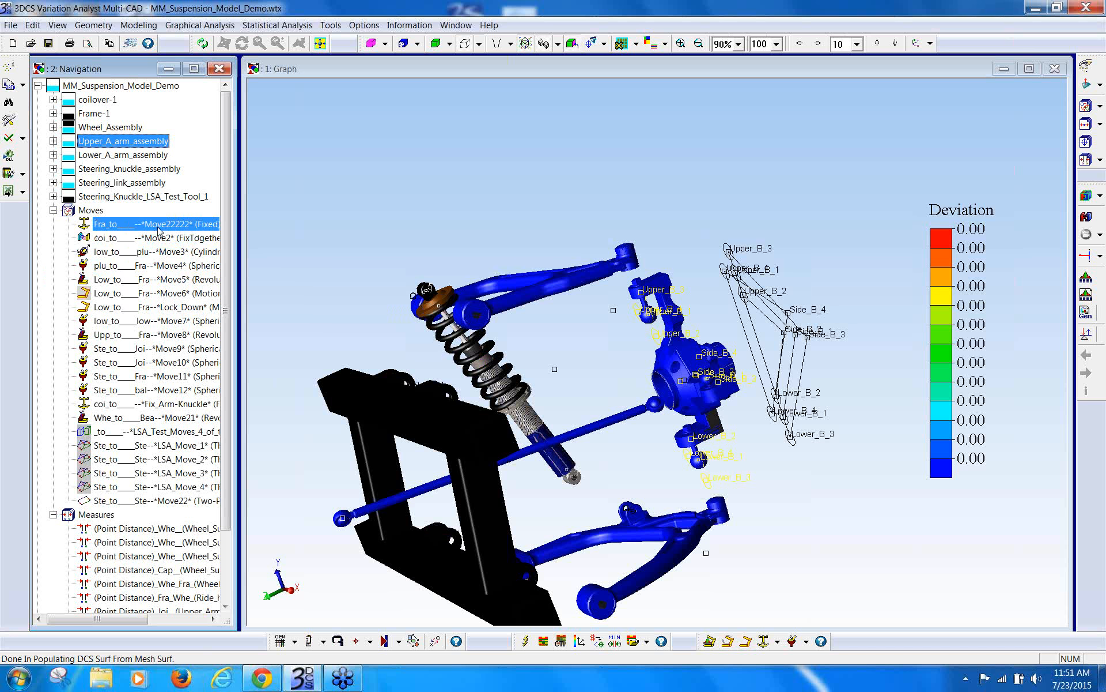
click(162, 250)
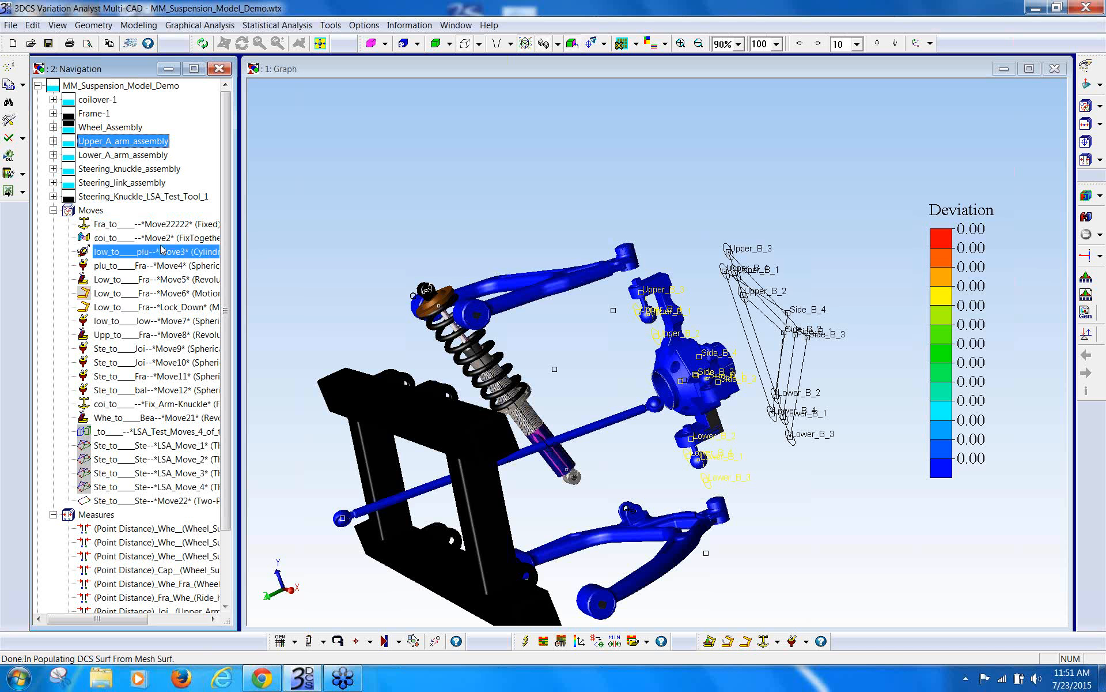
click(171, 238)
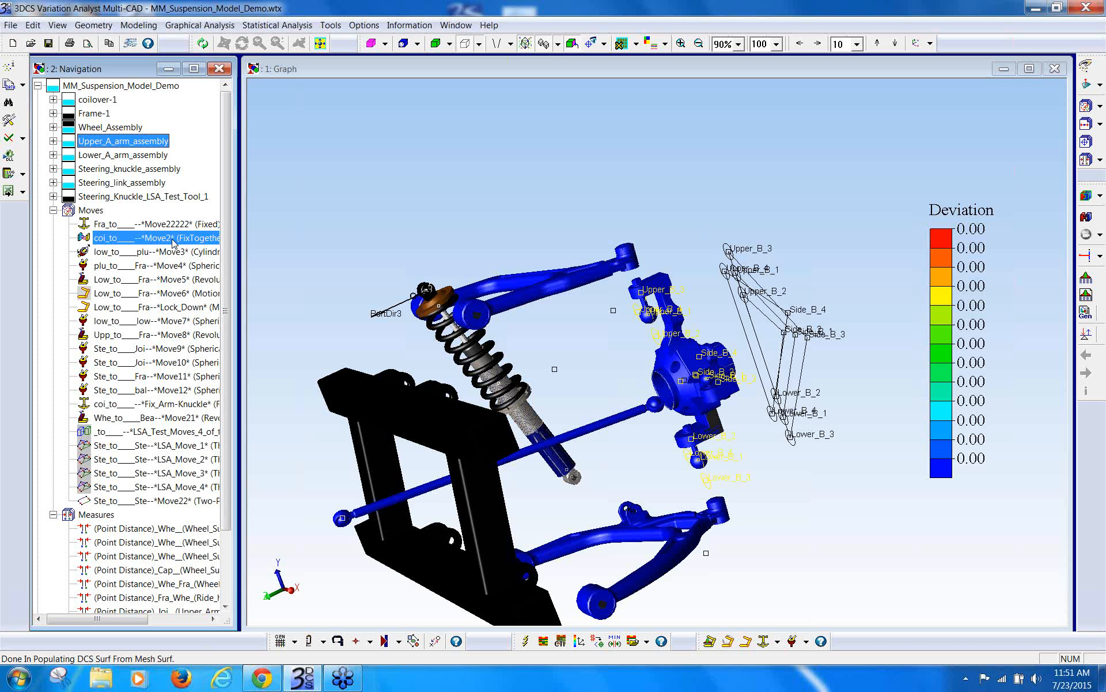
click(132, 431)
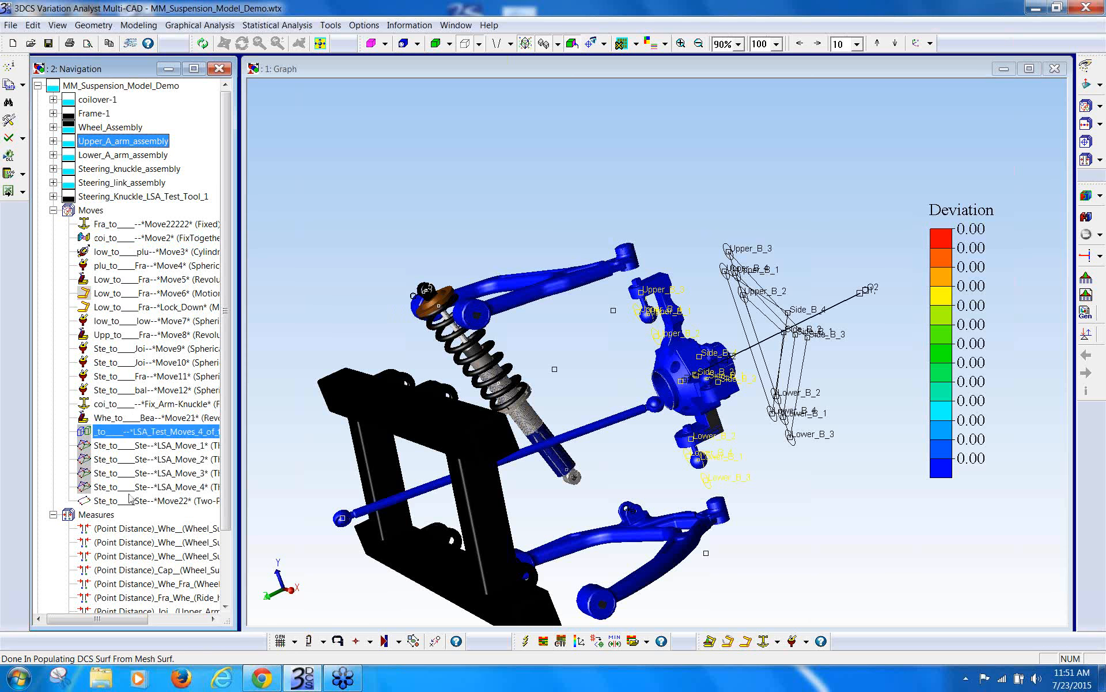
Step: Delete the two-point move Move22 and highlight Move2 and Move22222 in the tree
click(131, 501)
right_click(132, 503)
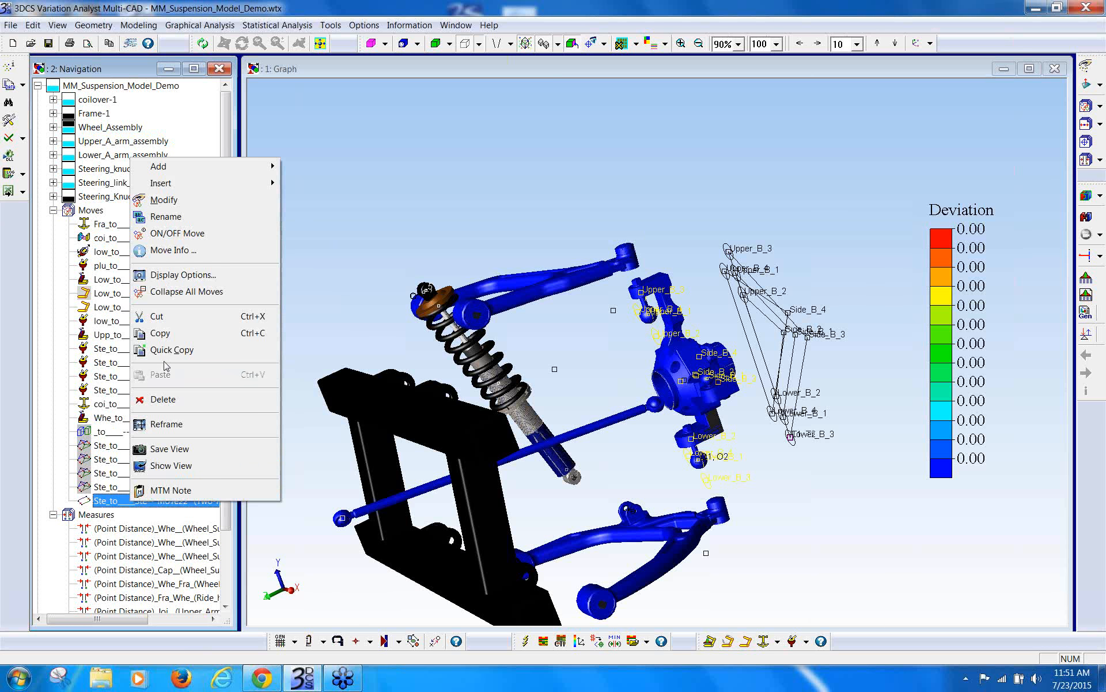
click(166, 400)
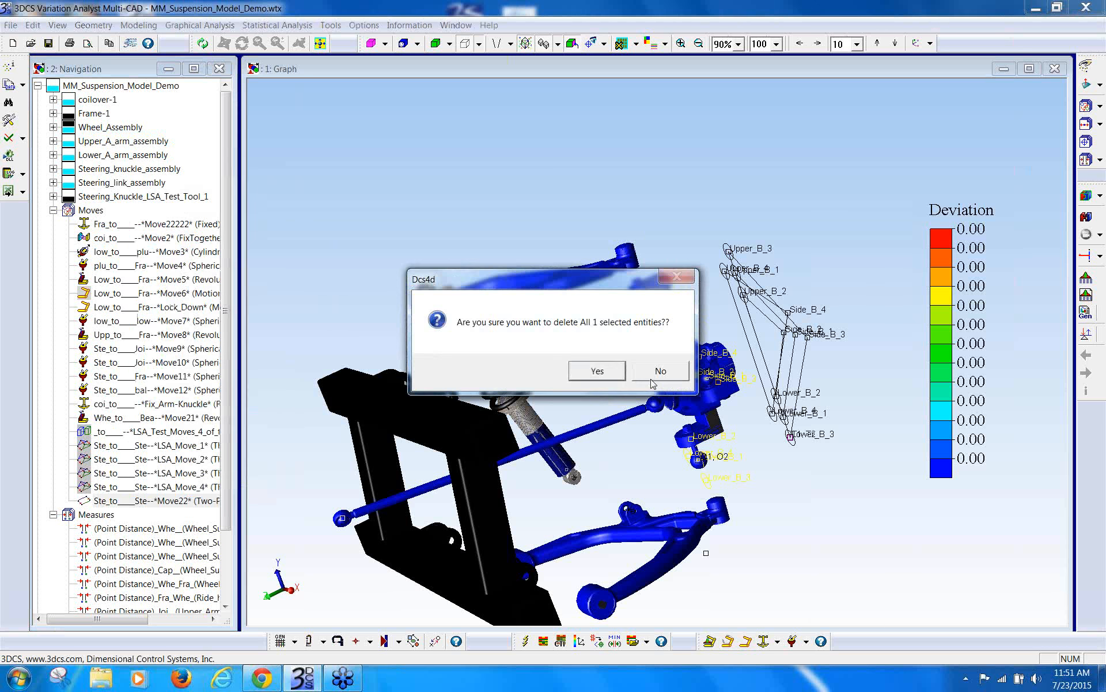
click(600, 374)
click(194, 295)
click(150, 236)
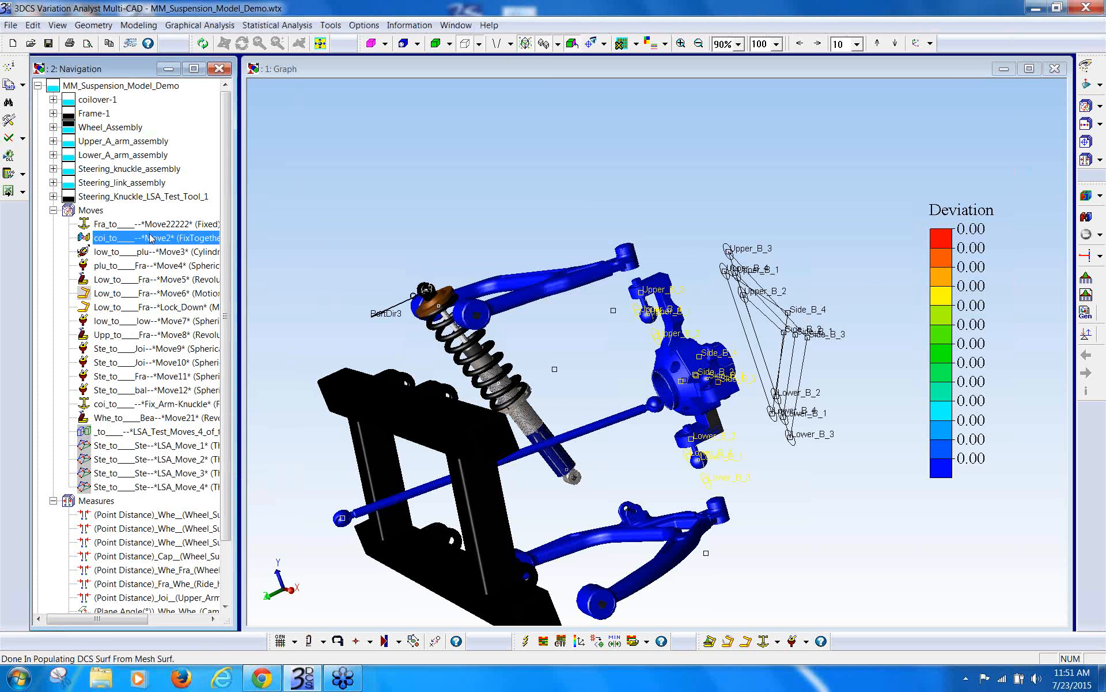
click(151, 224)
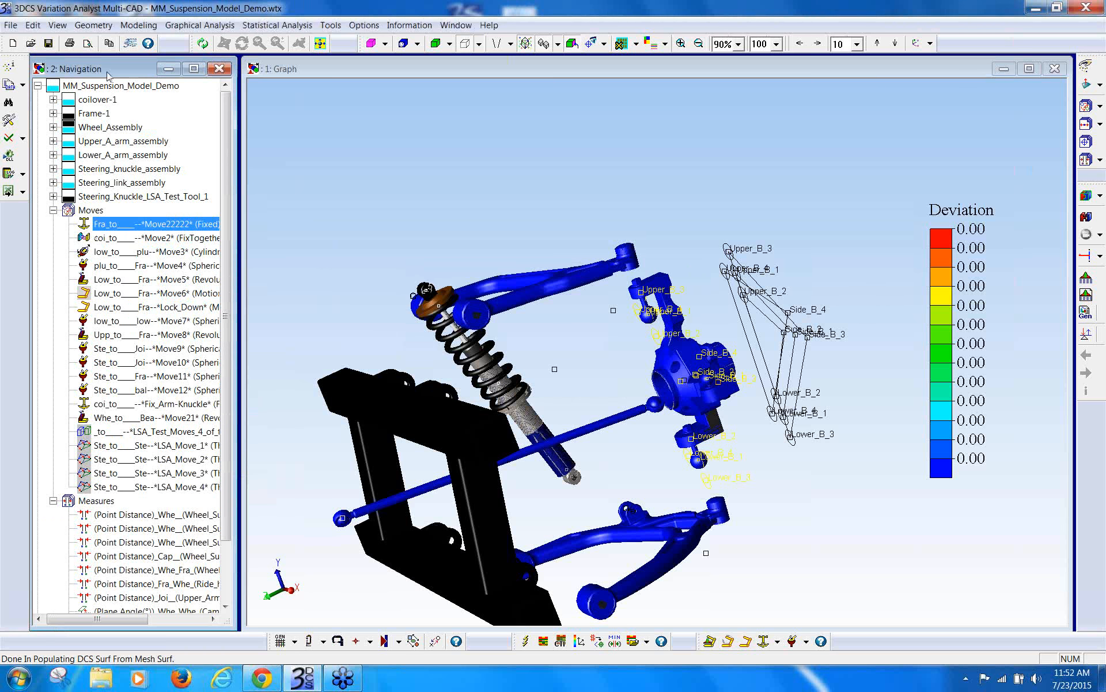
Step: Turn off Move Customize and Meas Customize in the alias display preferences
click(10, 120)
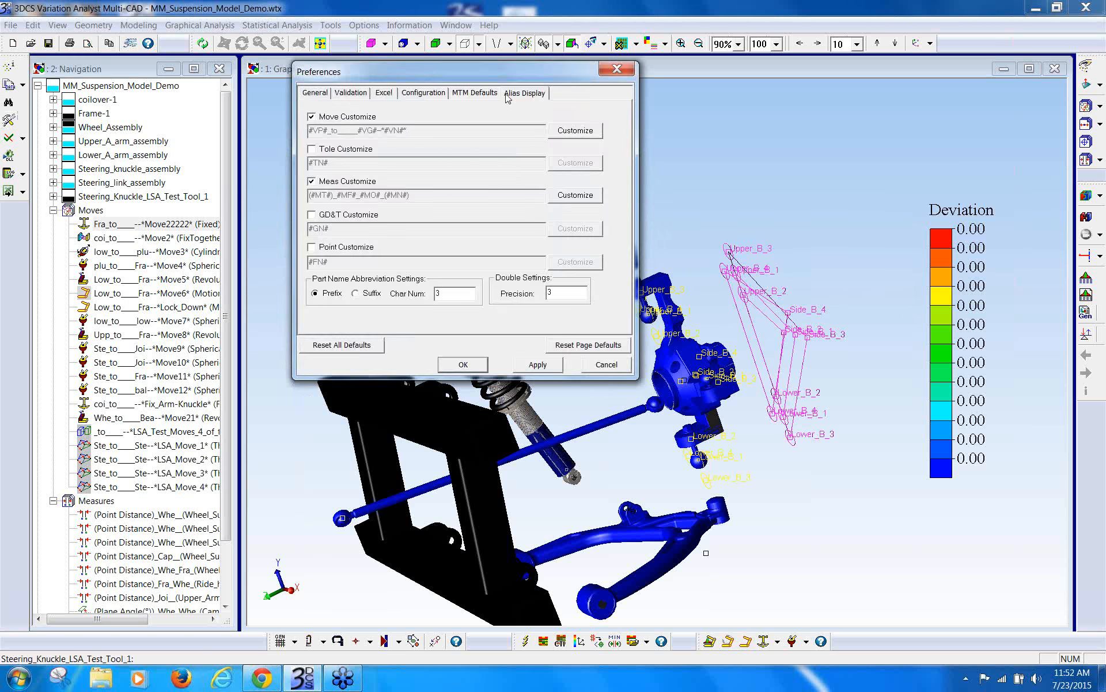
click(312, 116)
click(312, 182)
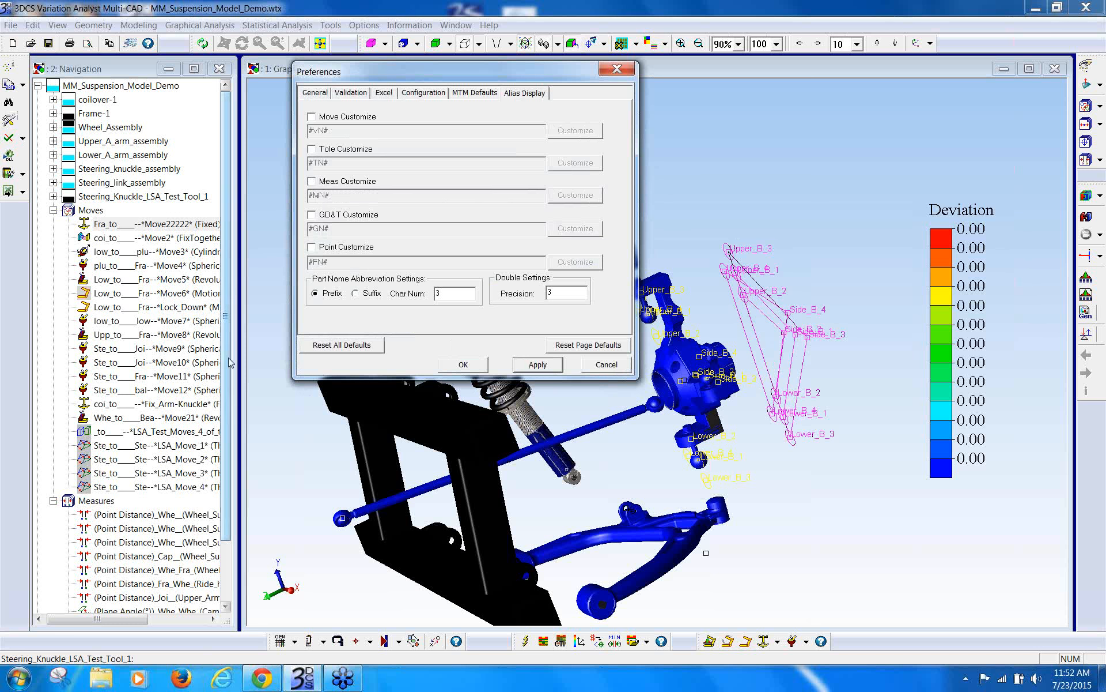
Step: Check the move names in the tree, expand coilover-1 and the points of plunger_1, and select point 1
click(144, 293)
click(124, 250)
click(119, 223)
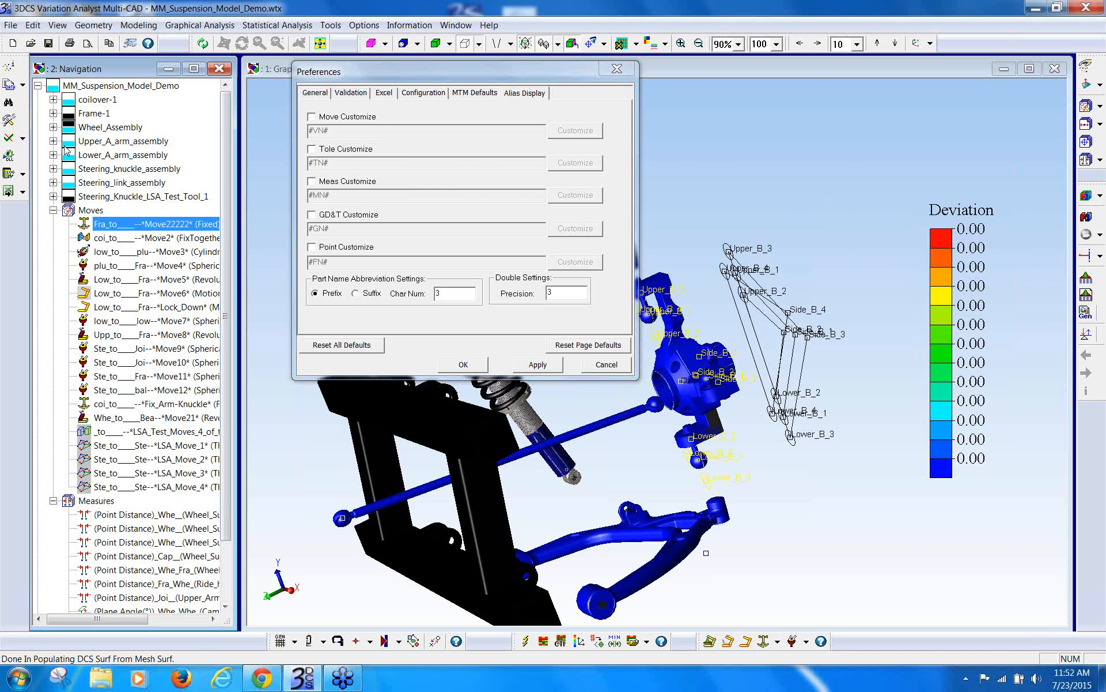
click(53, 99)
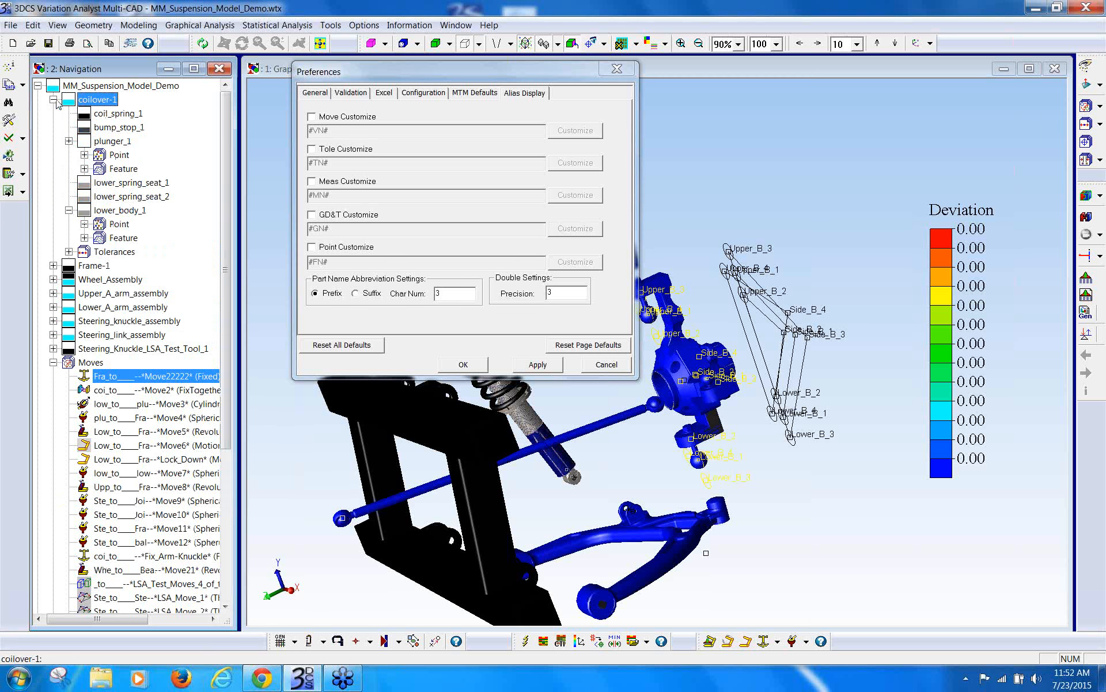
click(85, 155)
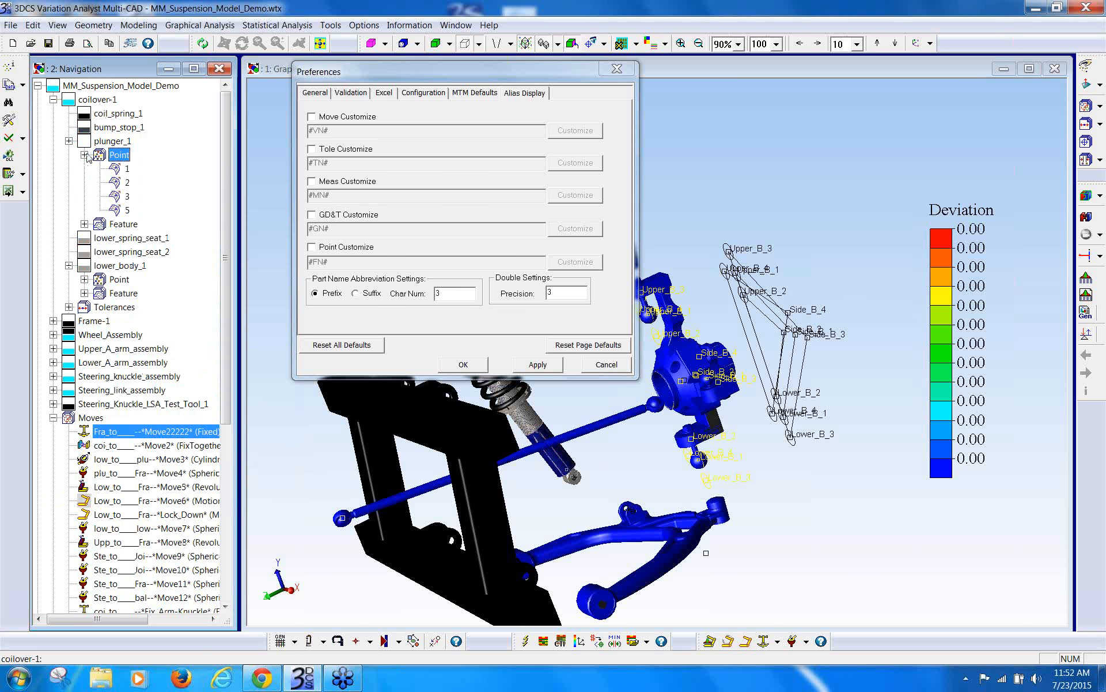
click(126, 168)
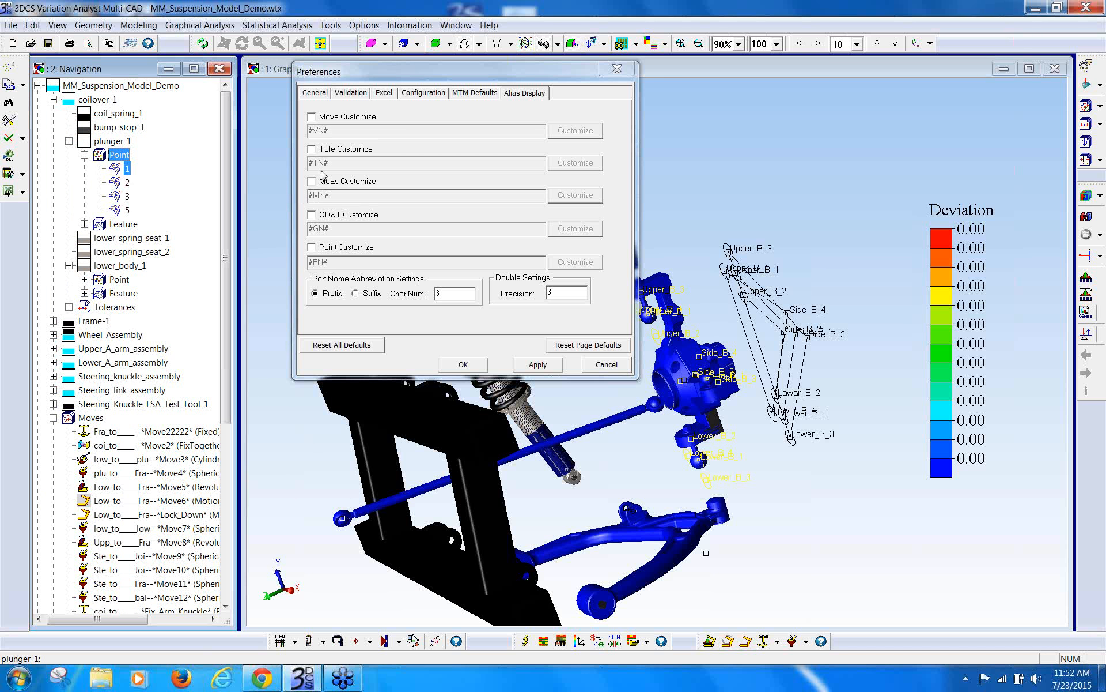
Step: Enable Point Customize with the format #PN##FN# and set the part name abbreviation to 5 characters
click(312, 248)
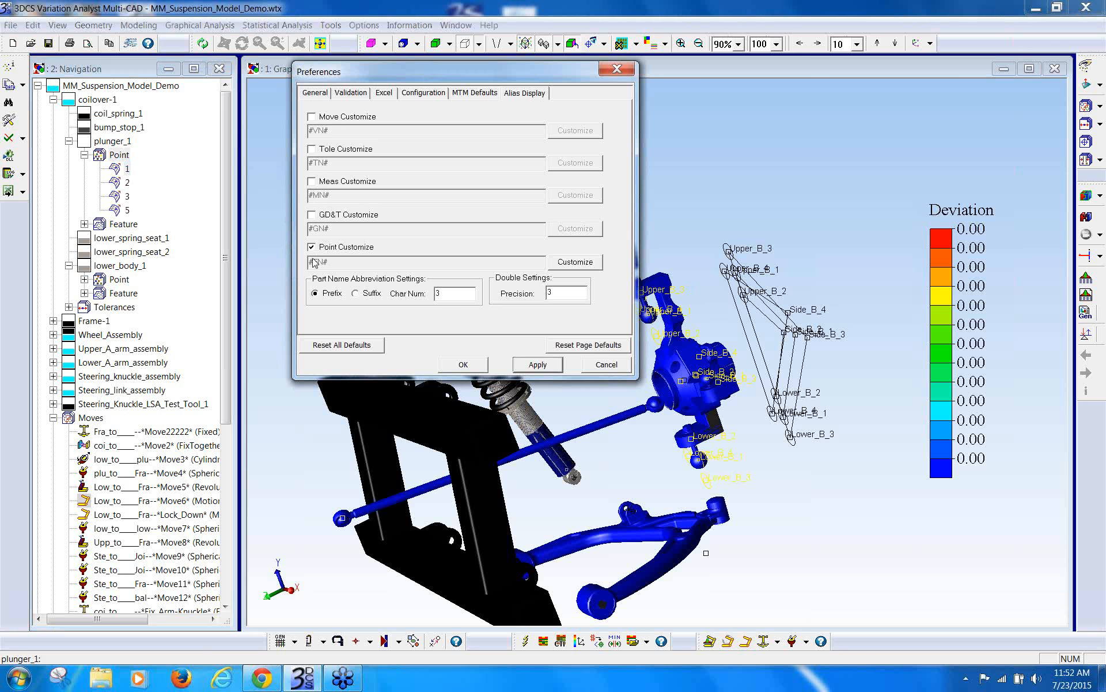
click(568, 264)
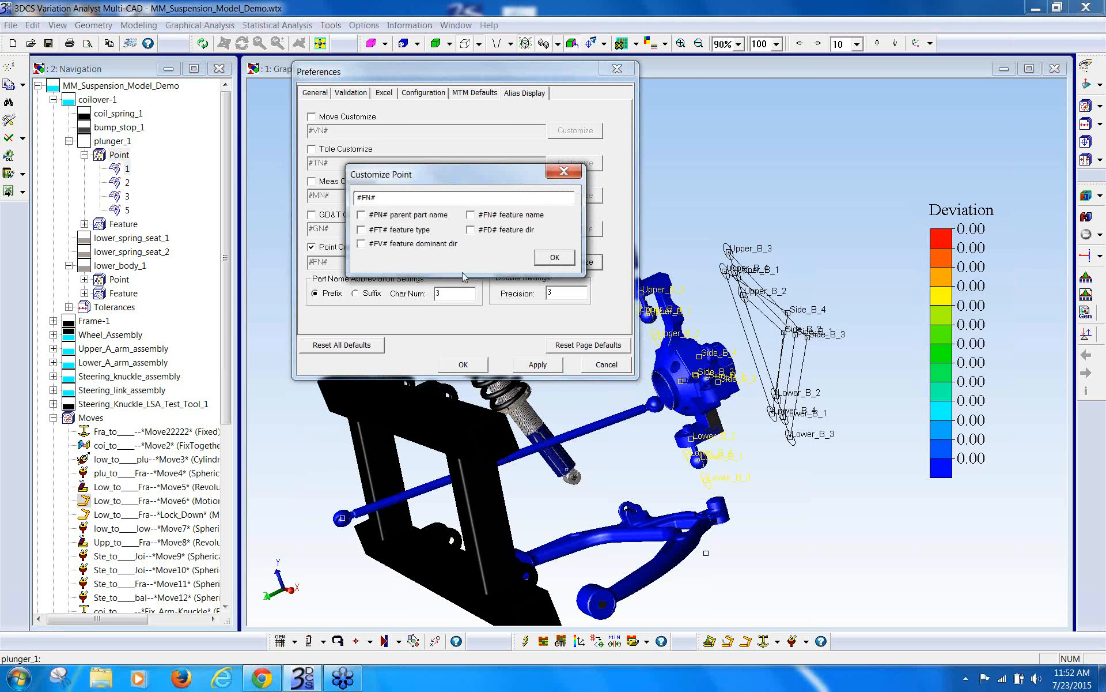
drag(500, 174, 575, 122)
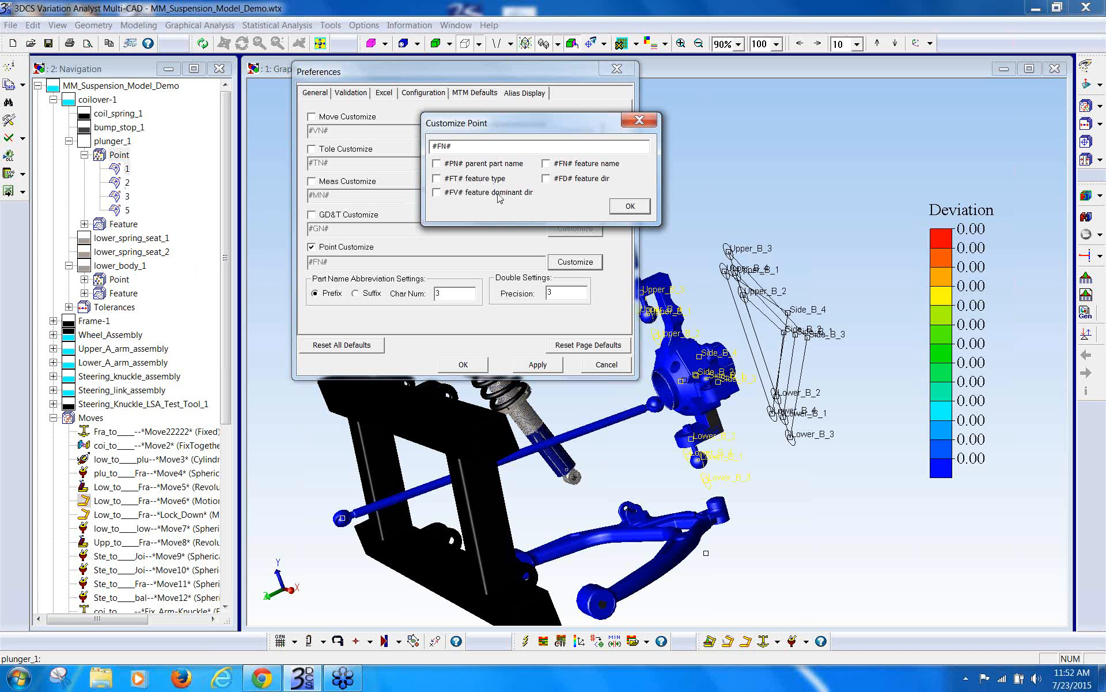
click(437, 195)
drag(452, 146, 411, 152)
key(Delete)
click(439, 163)
click(452, 293)
click(623, 204)
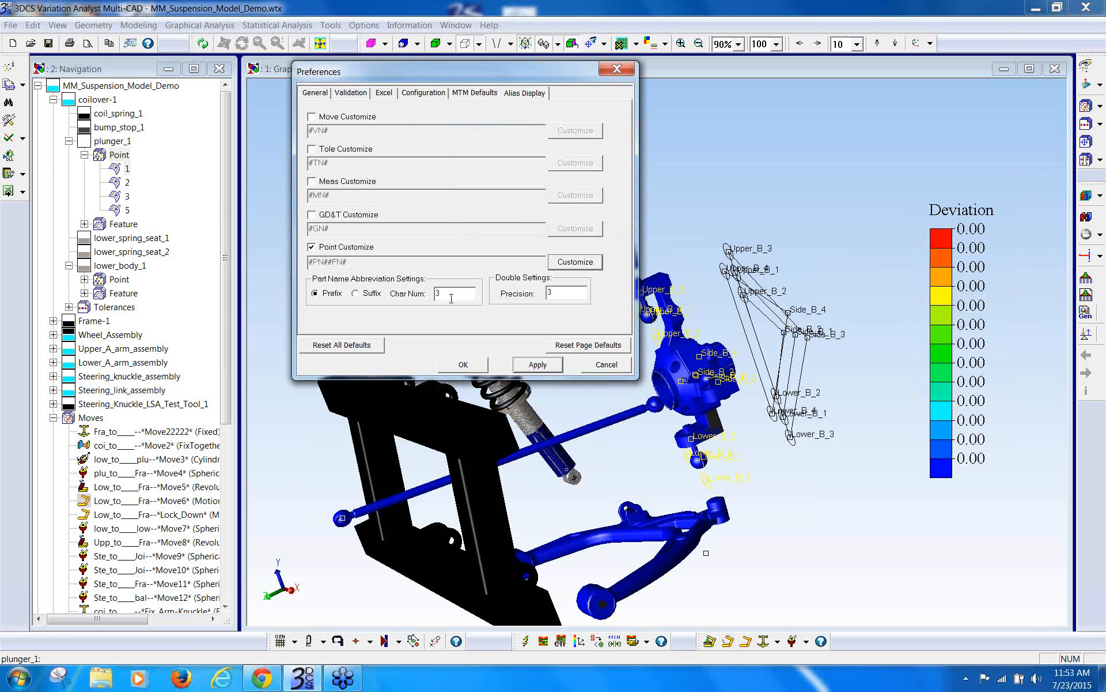
drag(452, 297, 424, 299)
text(5.)
Step: Change the point alias format to #PN#__#FV#__#FN# and apply it to the model
click(572, 263)
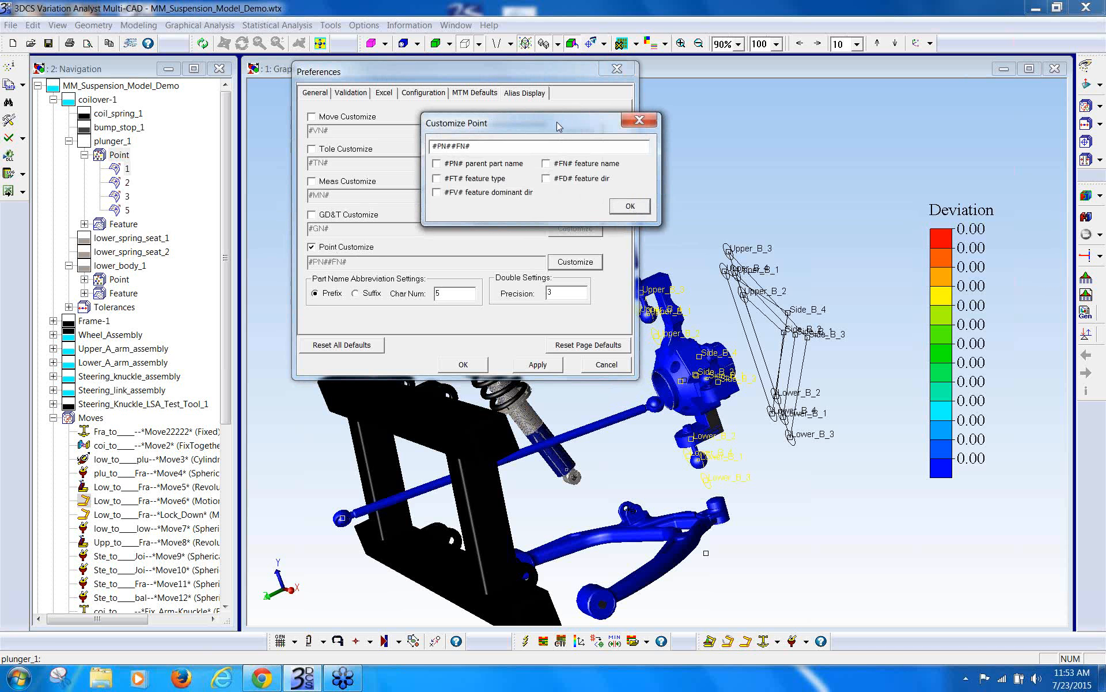
text(__)
click(437, 194)
click(479, 146)
text(__)
click(632, 208)
click(558, 368)
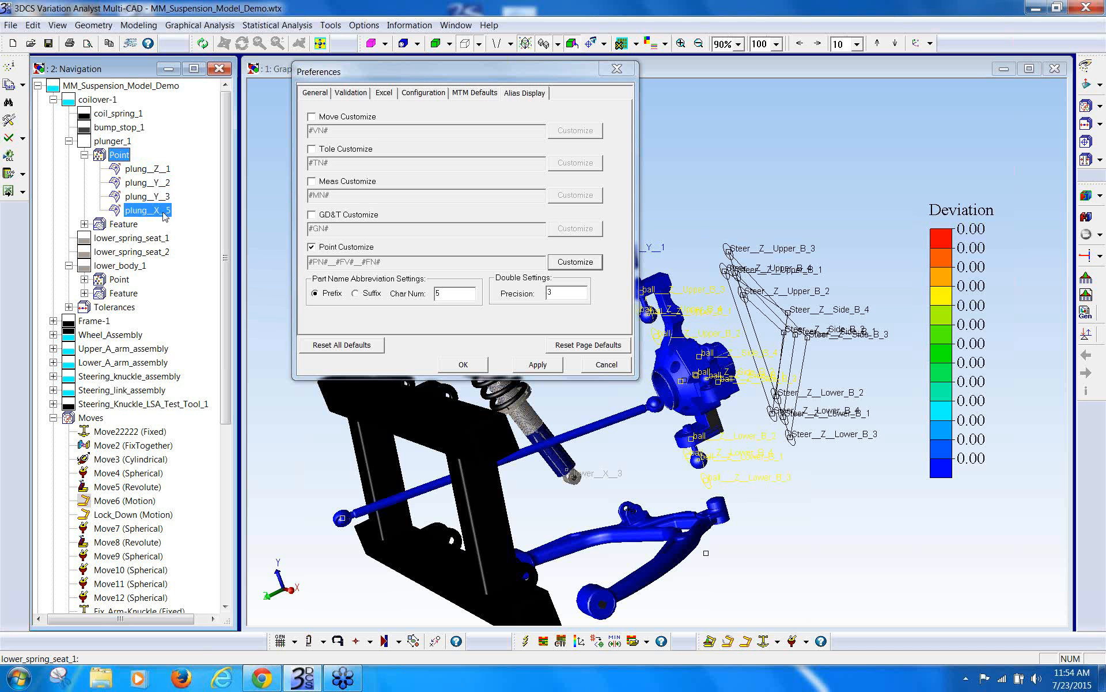
Step: Toggle Point Customize off and on again, applying each change to the point names
click(312, 247)
click(513, 364)
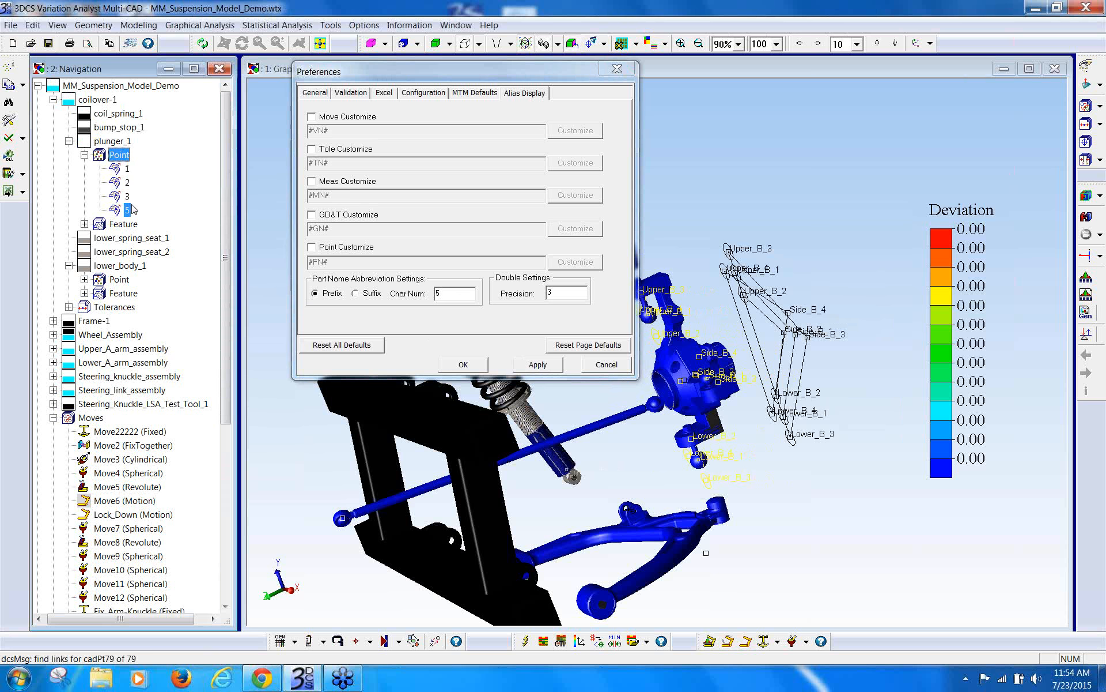
click(312, 247)
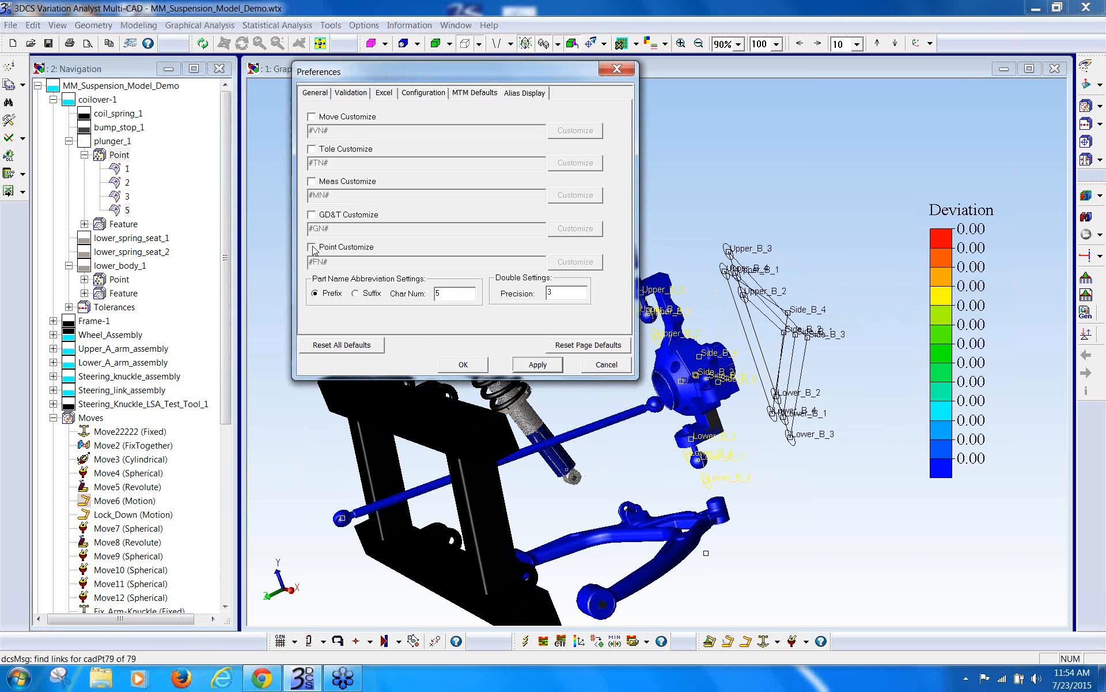
click(533, 367)
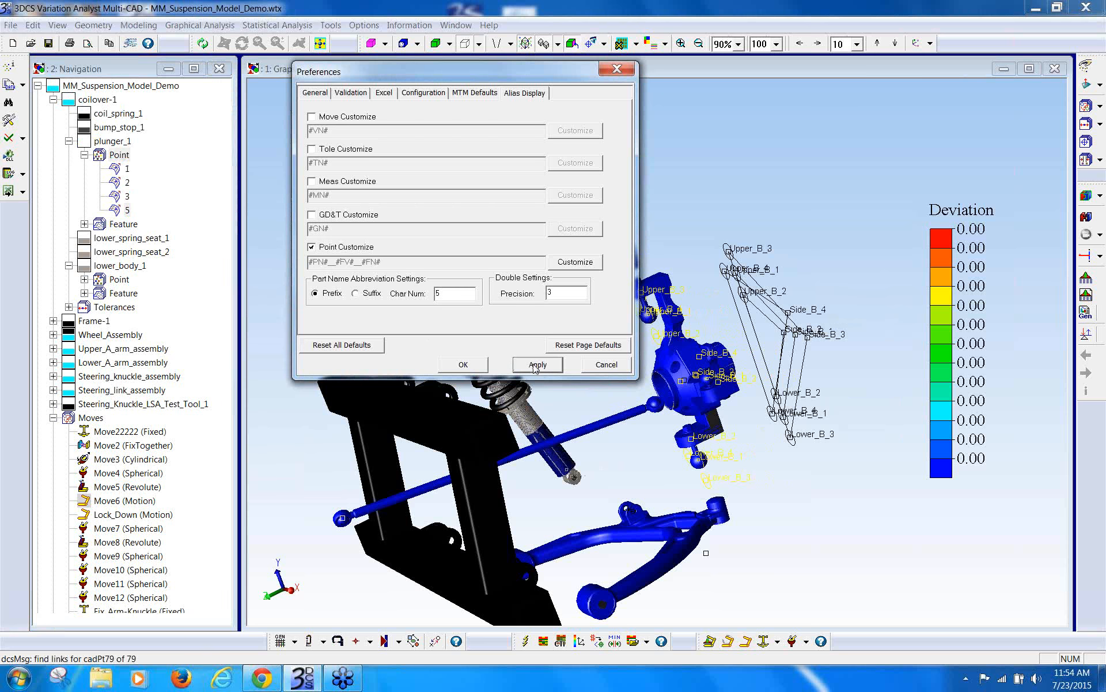
click(210, 334)
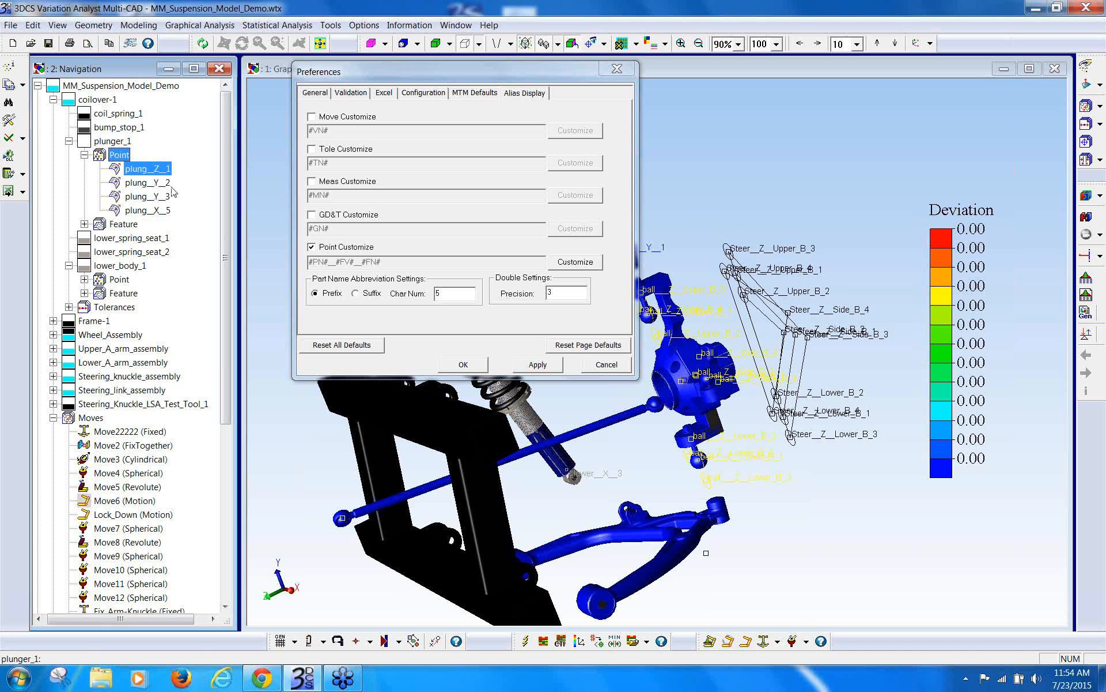
Step: Insert *** before the feature name in the point alias format, apply it, and select plunger_1's second point
click(589, 264)
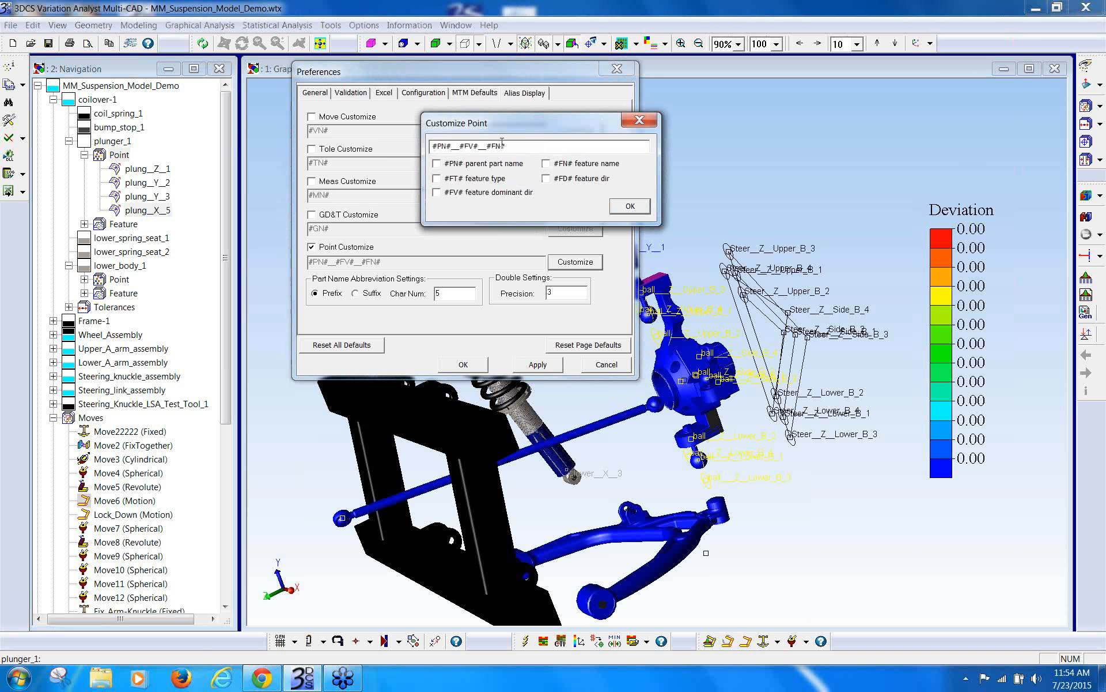
text(***)
click(630, 205)
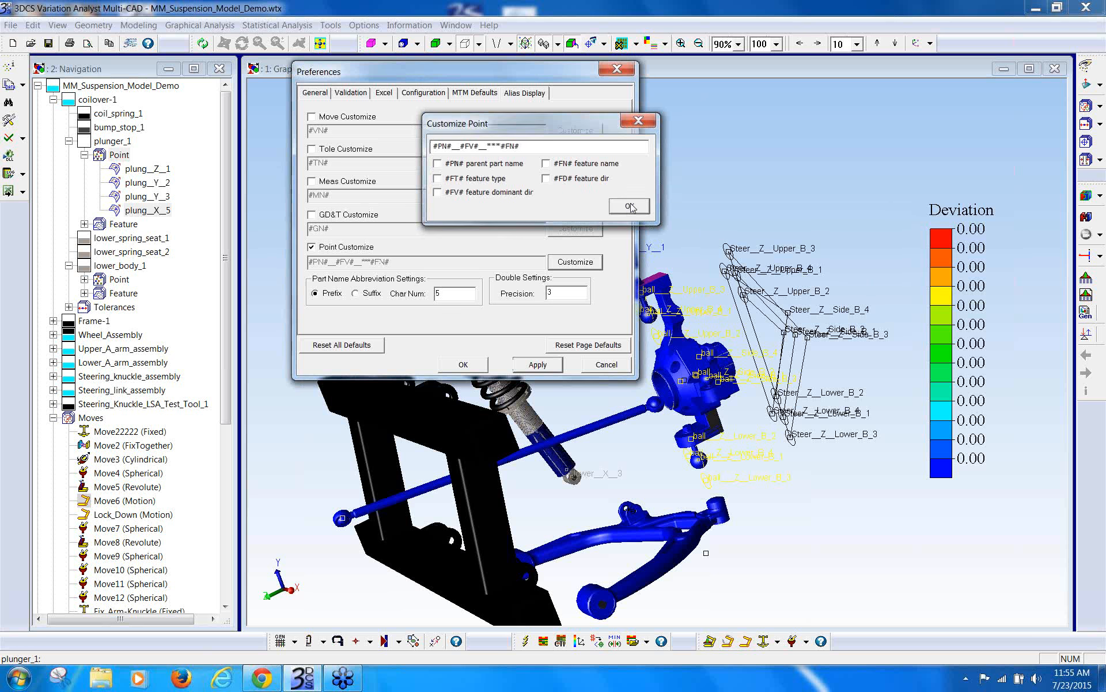
click(538, 366)
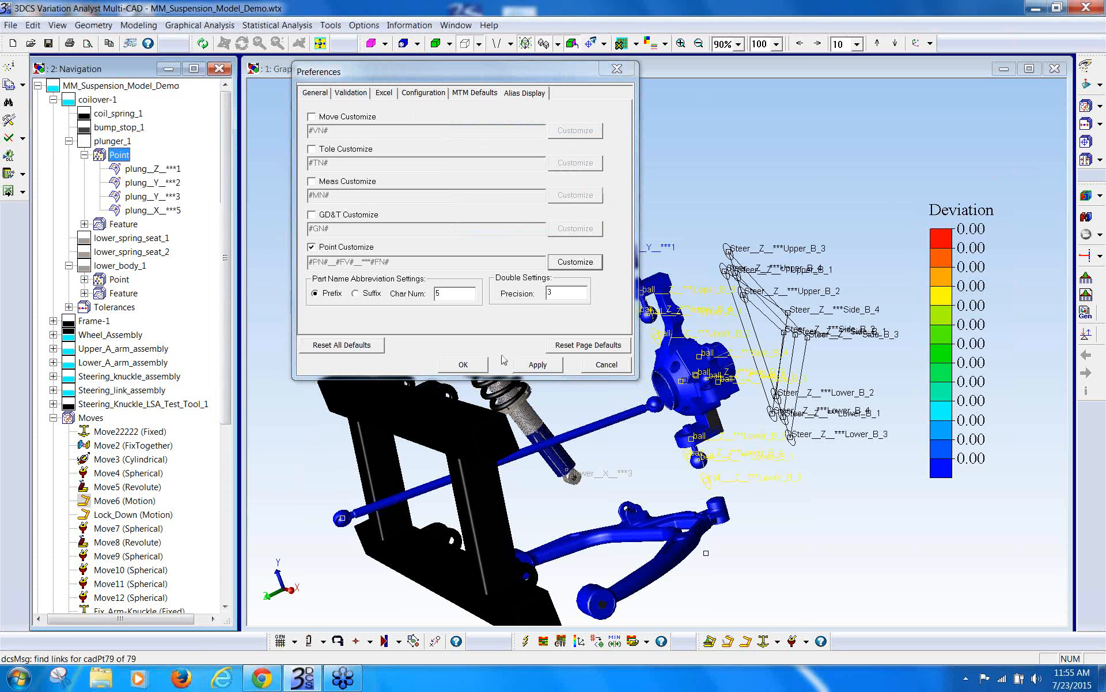
click(180, 182)
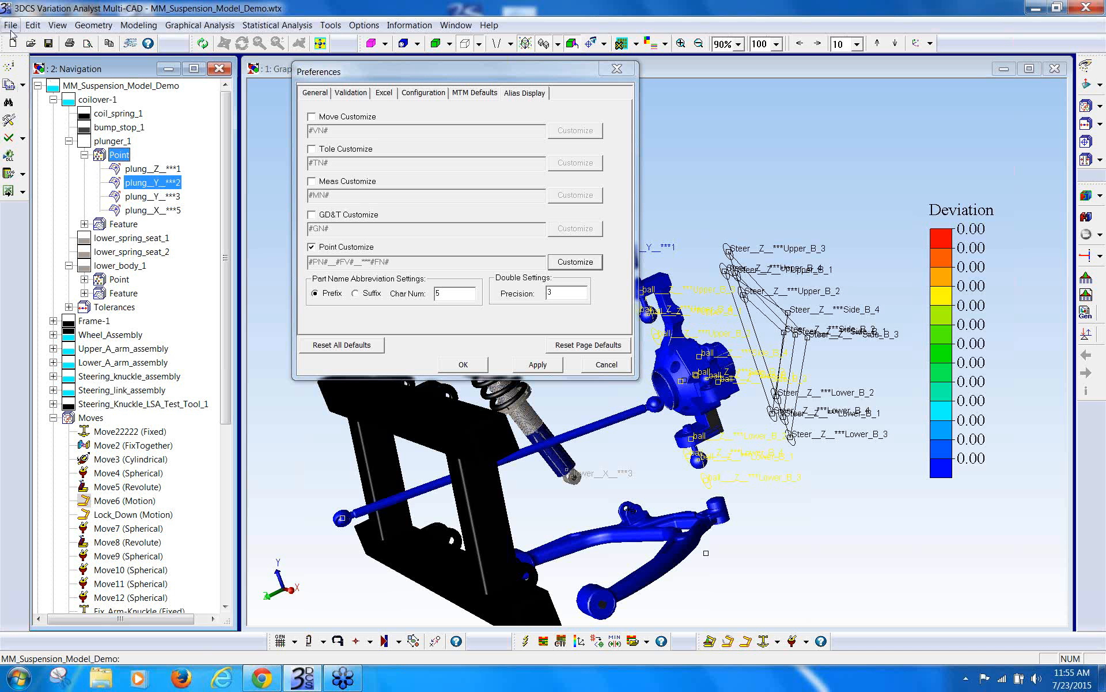
Step: Write the MTM information to Excel and switch to the exported workbook in Microsoft Excel
click(23, 193)
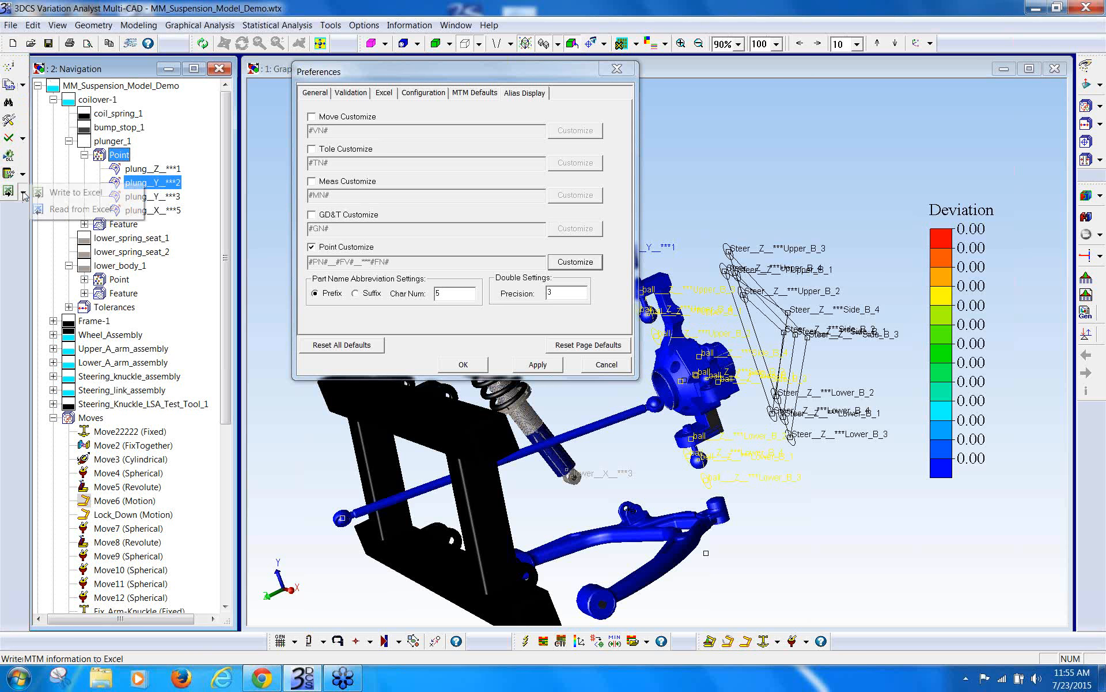
click(95, 194)
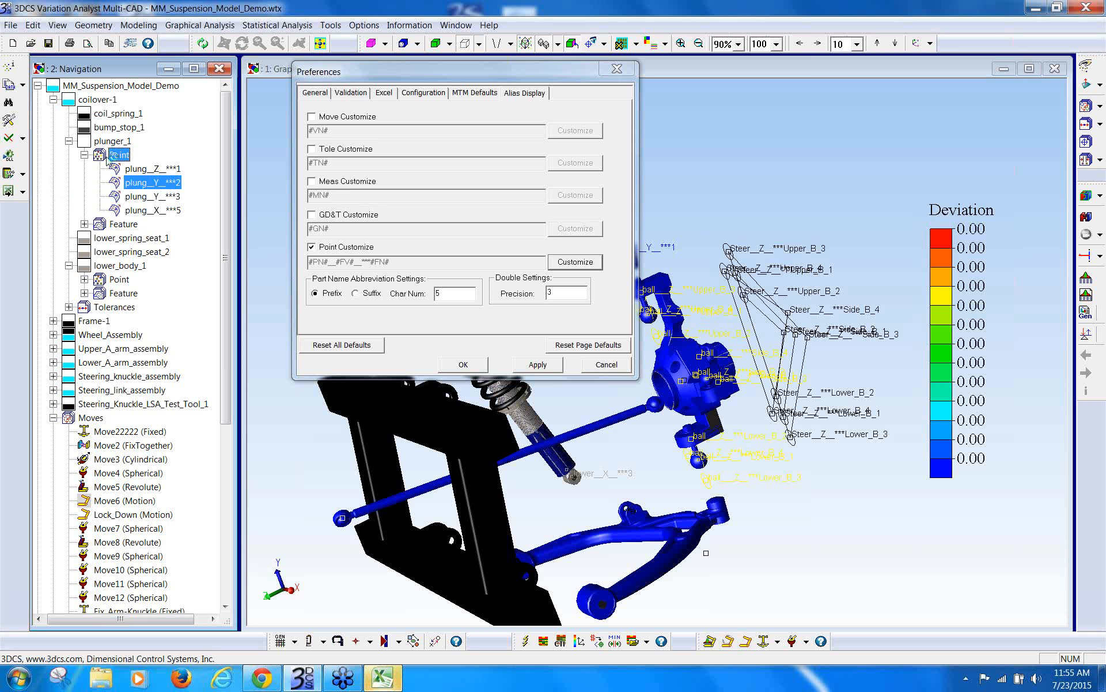
click(389, 684)
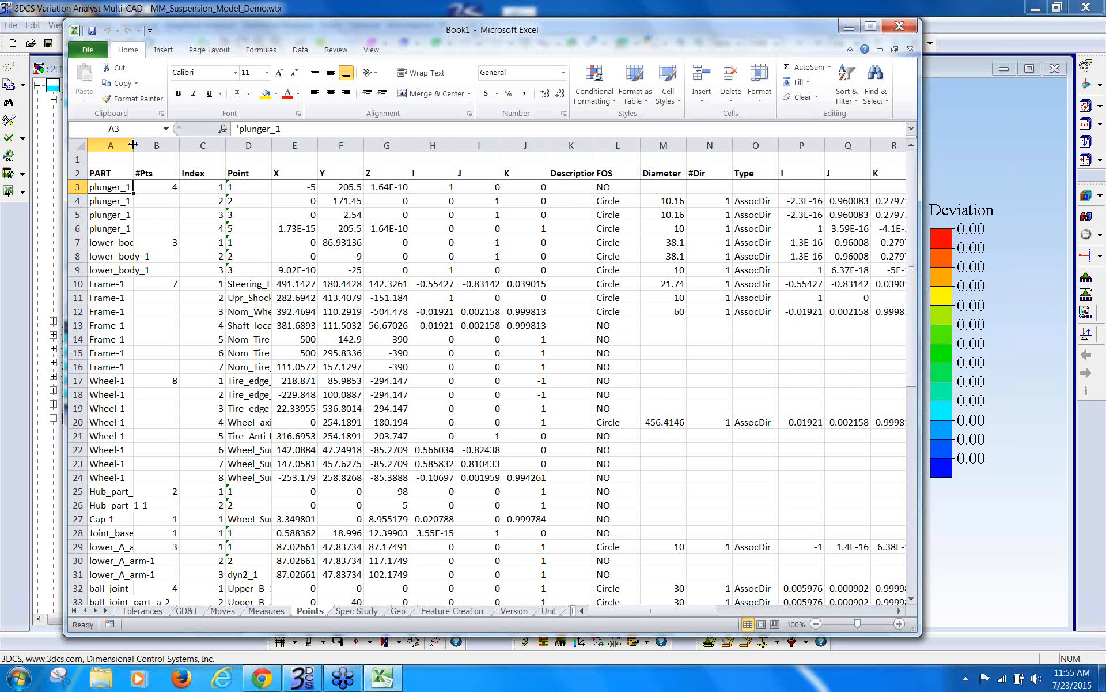
Step: Widen the PART column to fit the part names, enlarge the workbook window, and move it to uncover the 3DCS navigation tree
drag(132, 145, 186, 146)
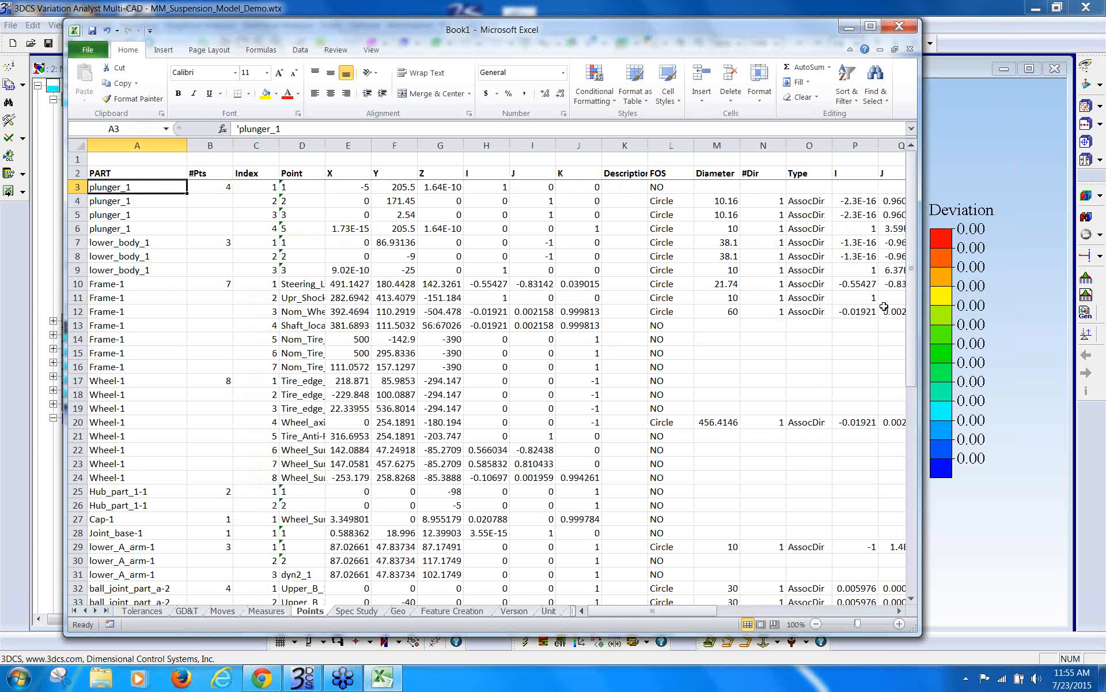
drag(920, 300, 1064, 300)
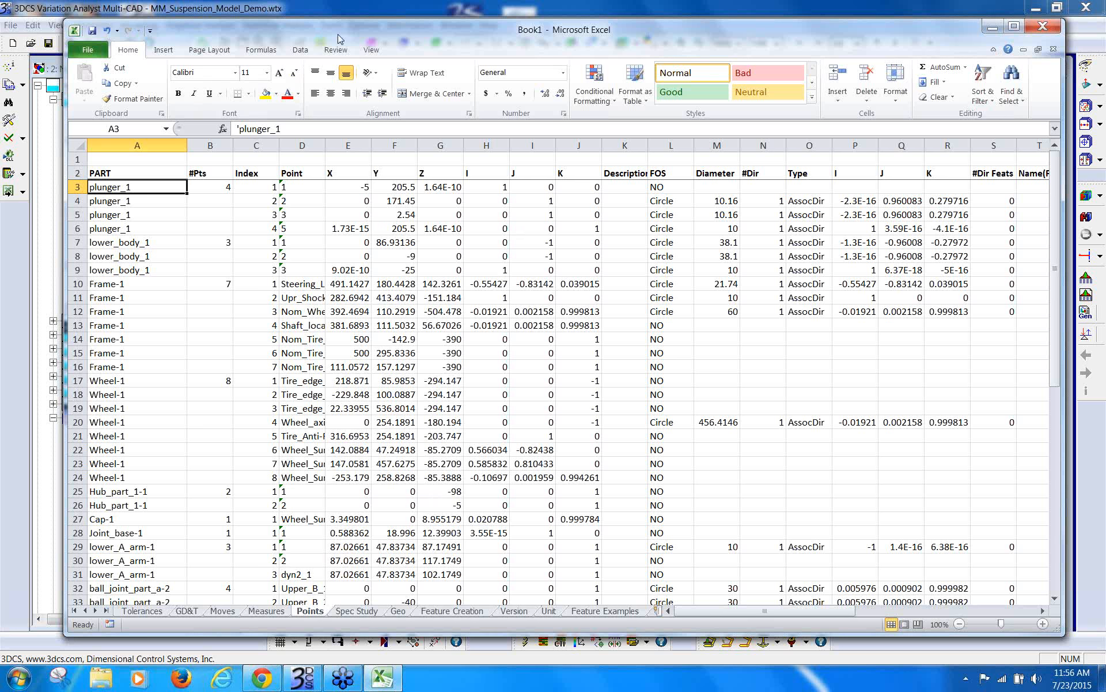
drag(339, 39, 533, 32)
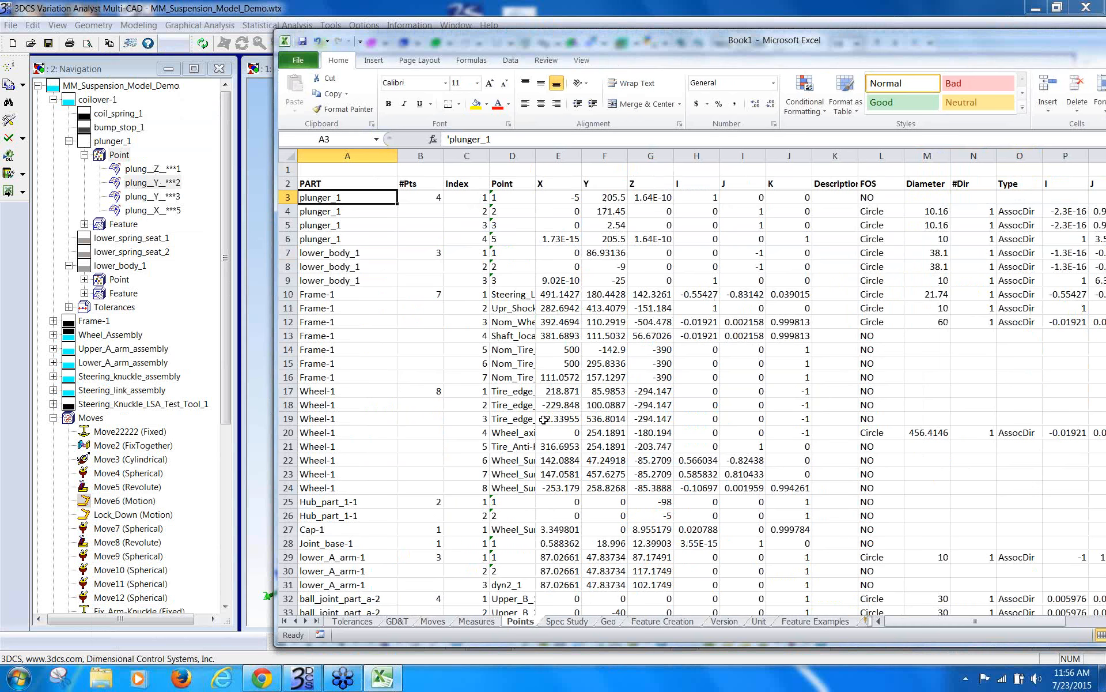
Step: Widen the #Pts and Point columns on the Points sheet, glancing at the Measures sheet in between
scroll(543, 420, down, 10)
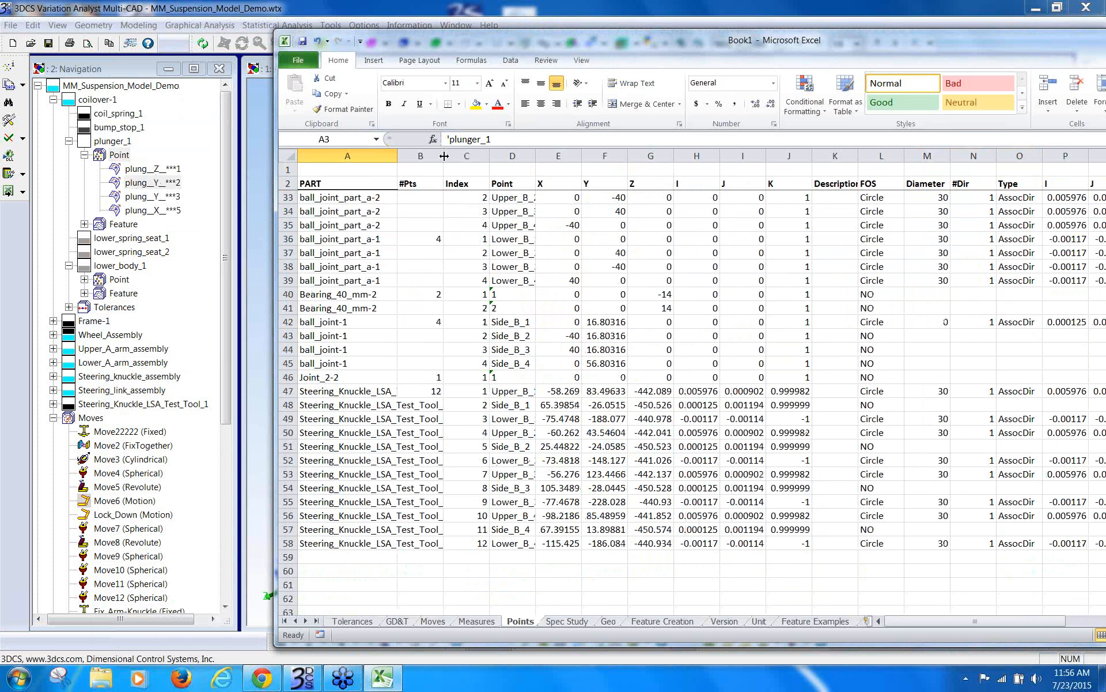
drag(446, 154, 479, 154)
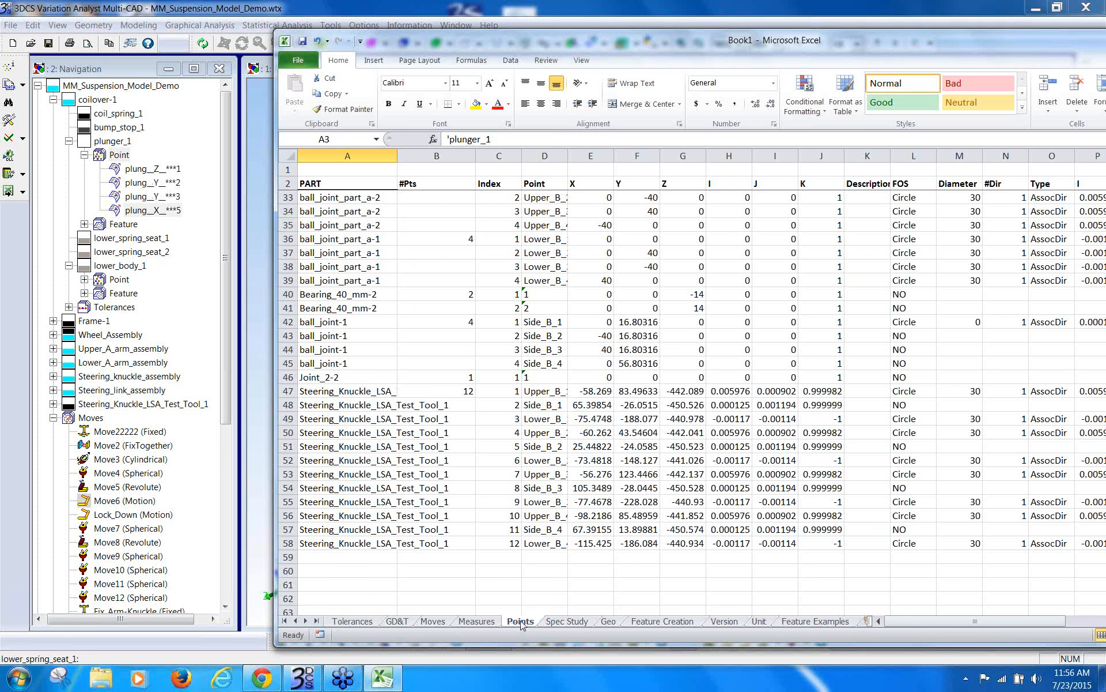
click(476, 621)
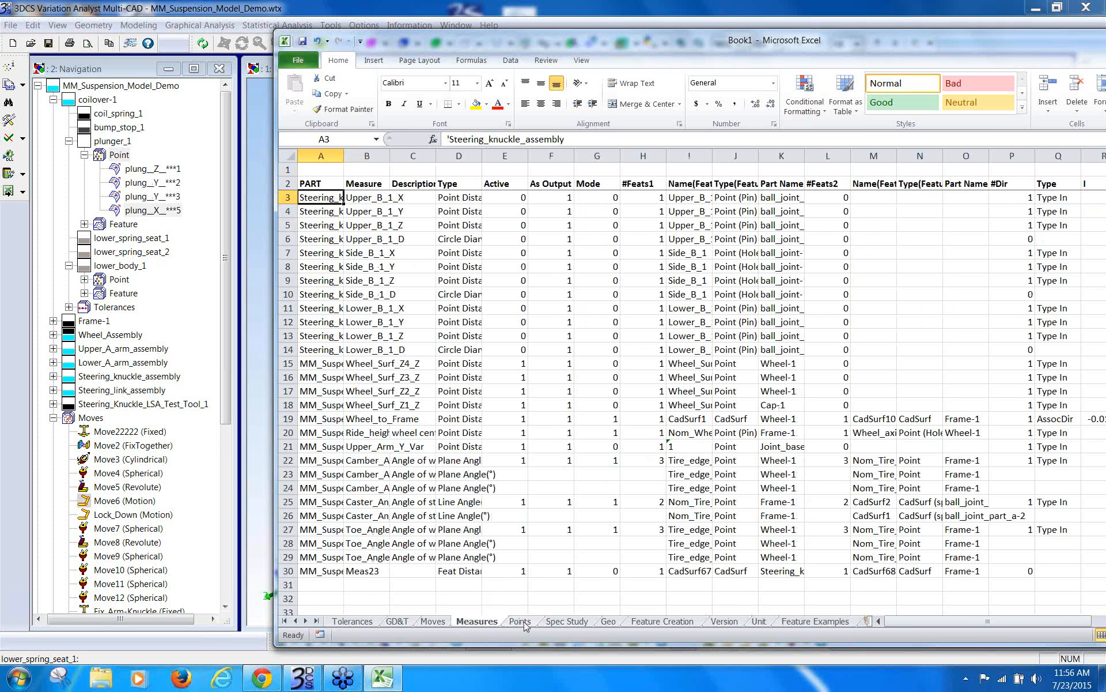
click(520, 622)
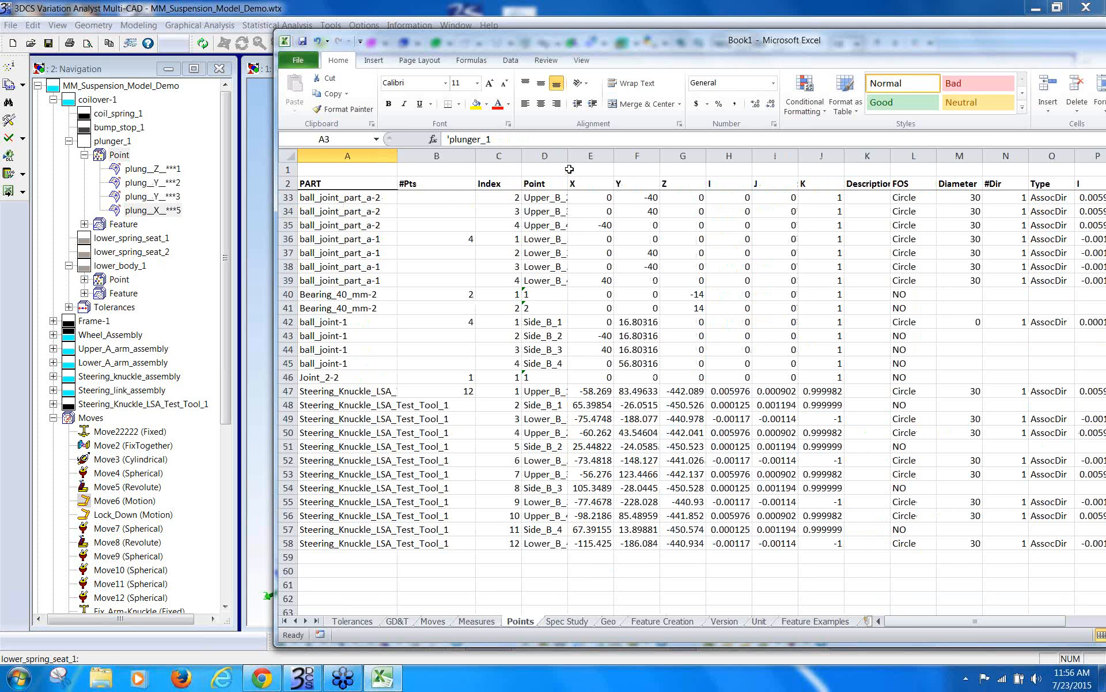
drag(568, 156, 626, 156)
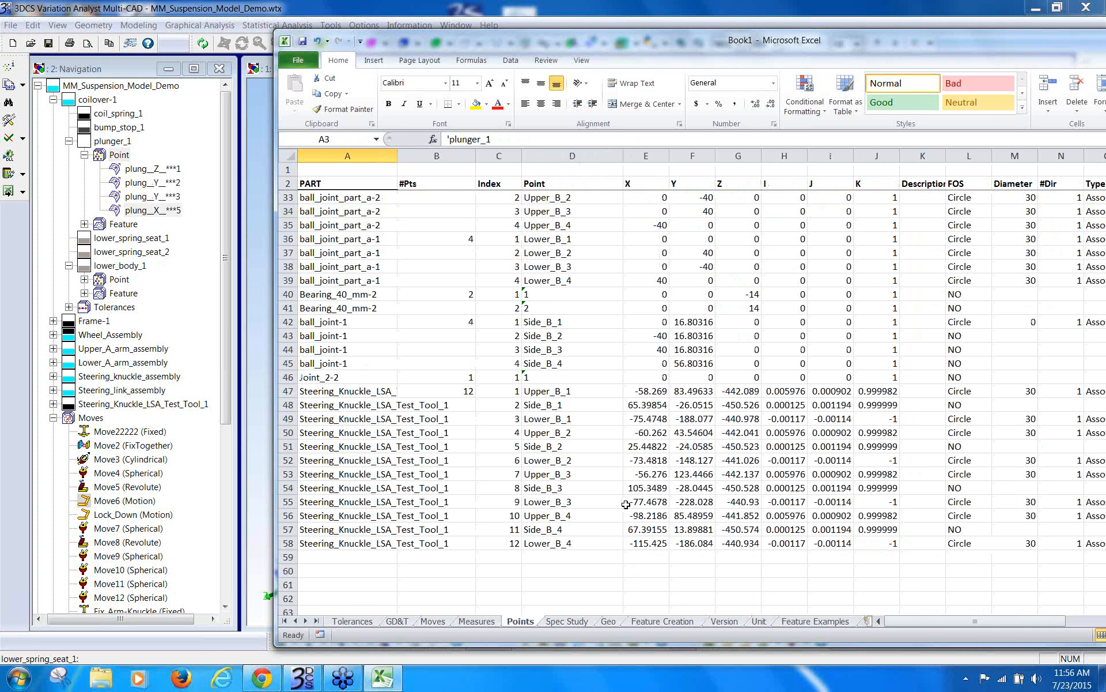
Step: Compare the exported point names of plunger_1 and lower_body_1 with the point aliases in the navigation tree
scroll(626, 504, up, 5)
scroll(626, 504, up, 5)
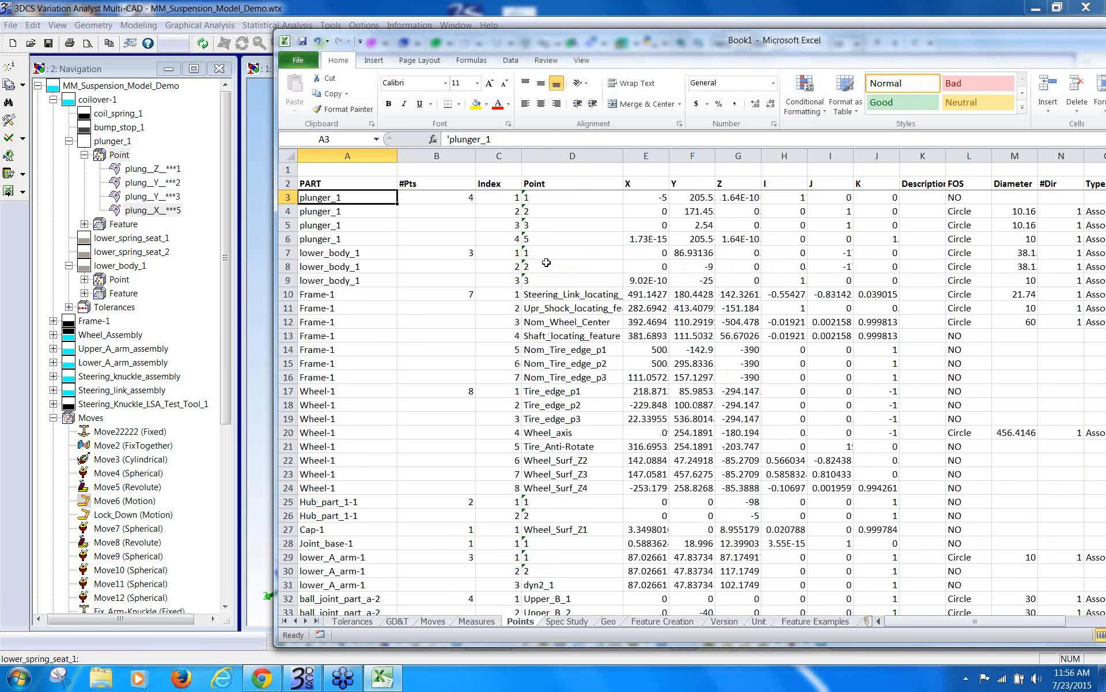
click(524, 196)
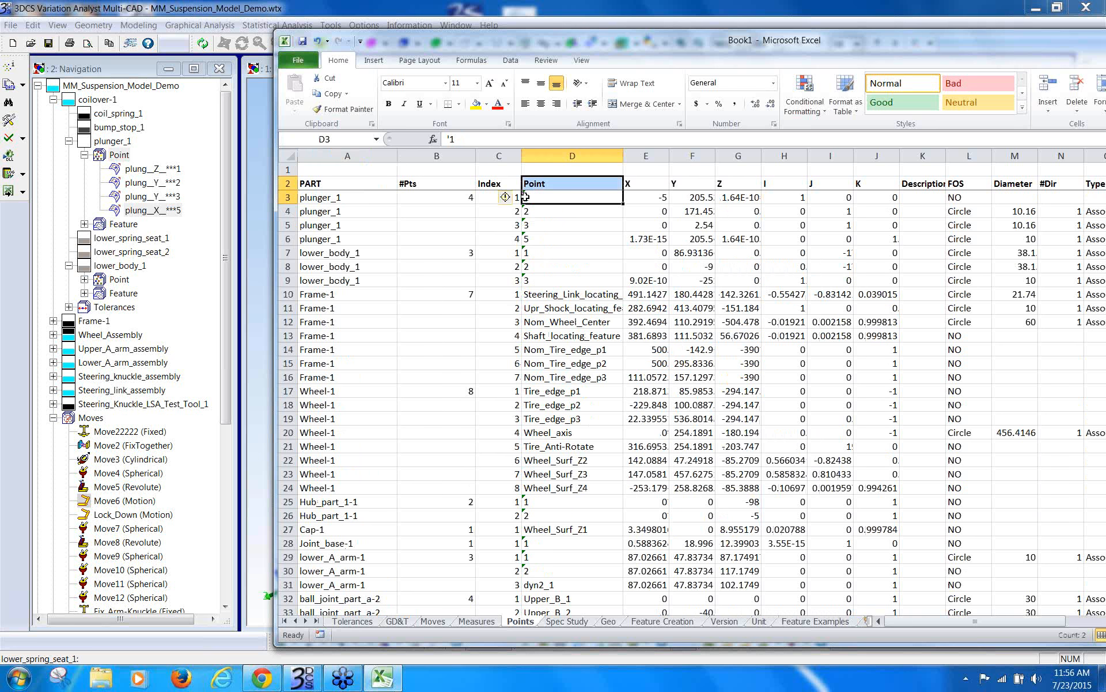
click(564, 272)
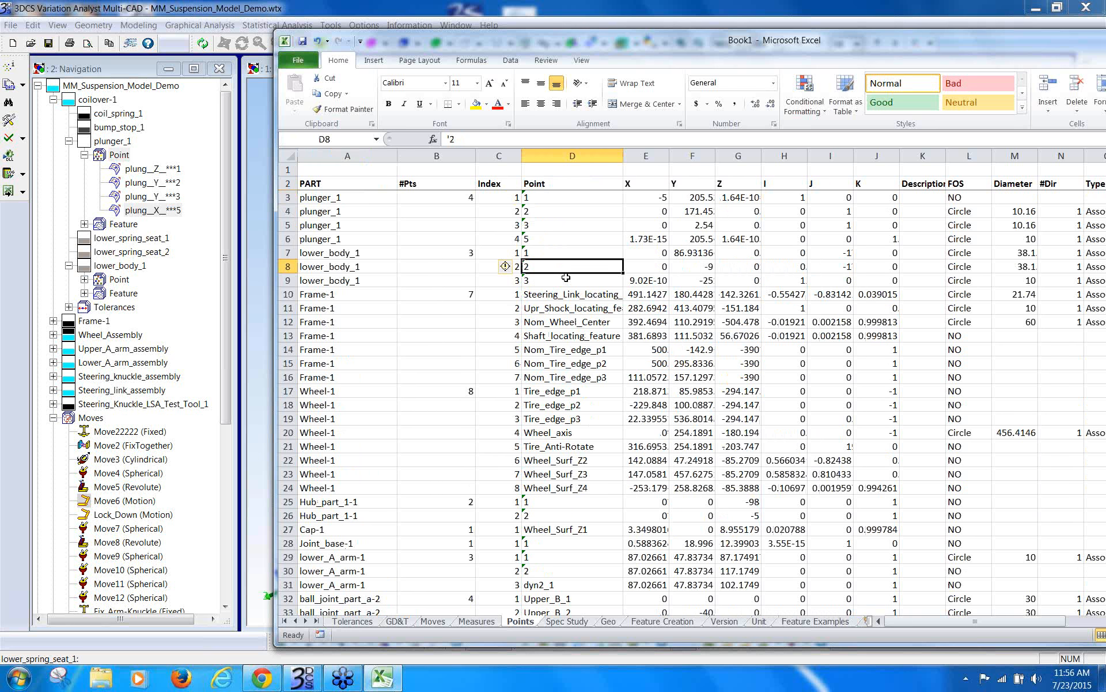
click(558, 197)
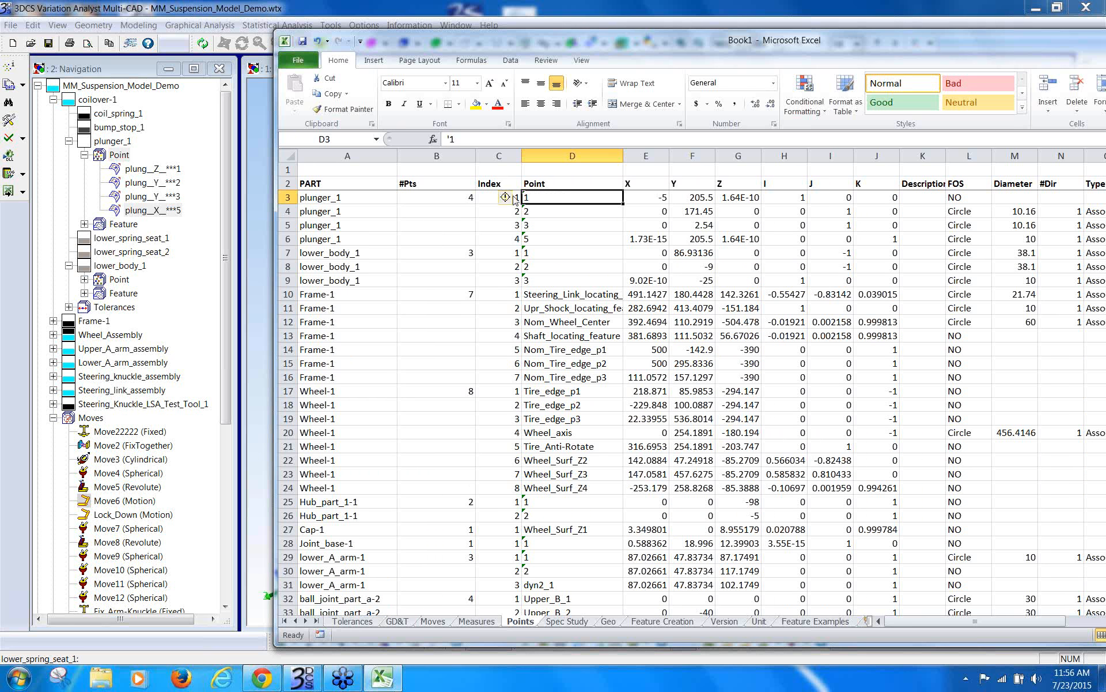
mouse_move(506, 200)
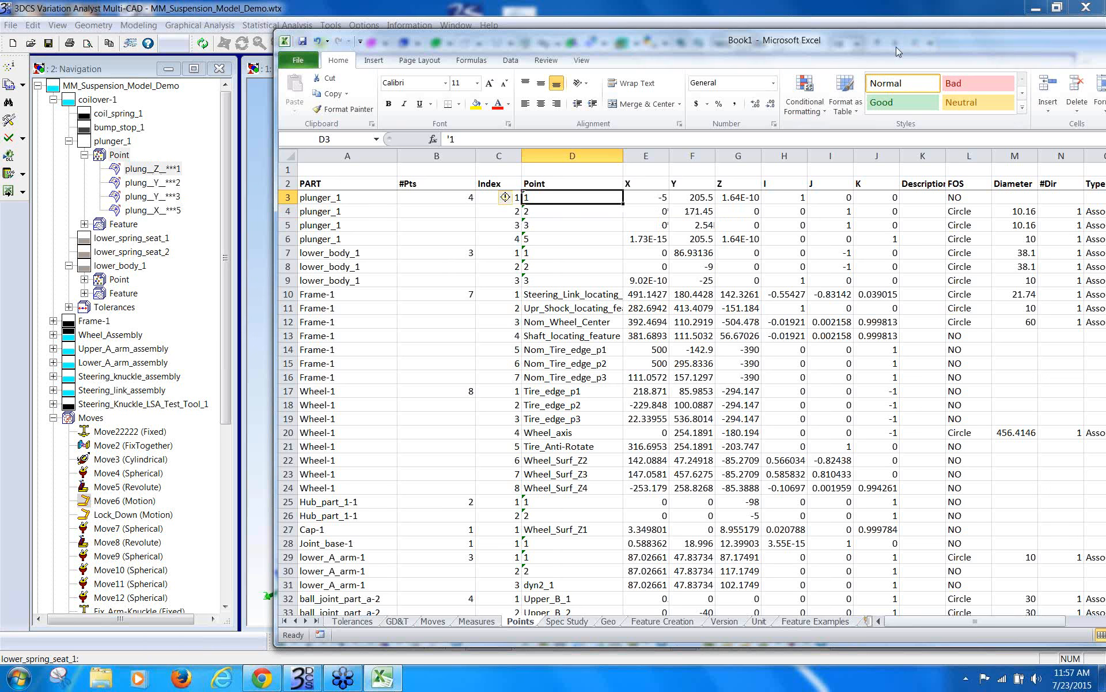
Step: Move the workbook aside and minimize it, return to 3DCS Variation Analyst, and close the Preferences without further changes
drag(894, 46, 696, 44)
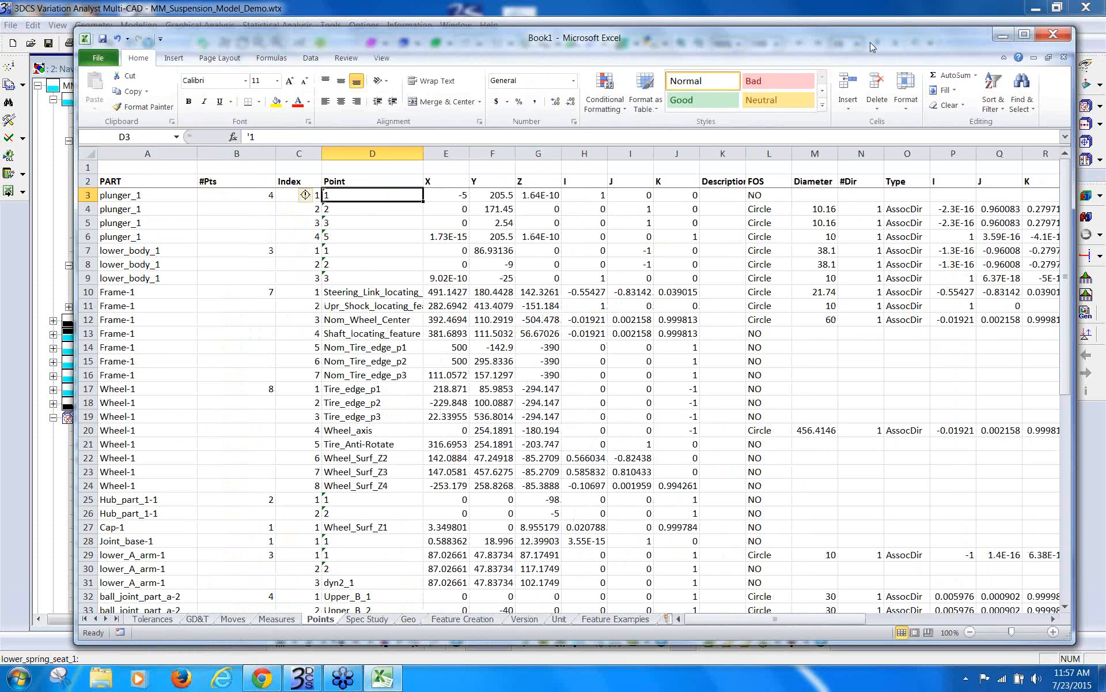
drag(868, 43, 895, 62)
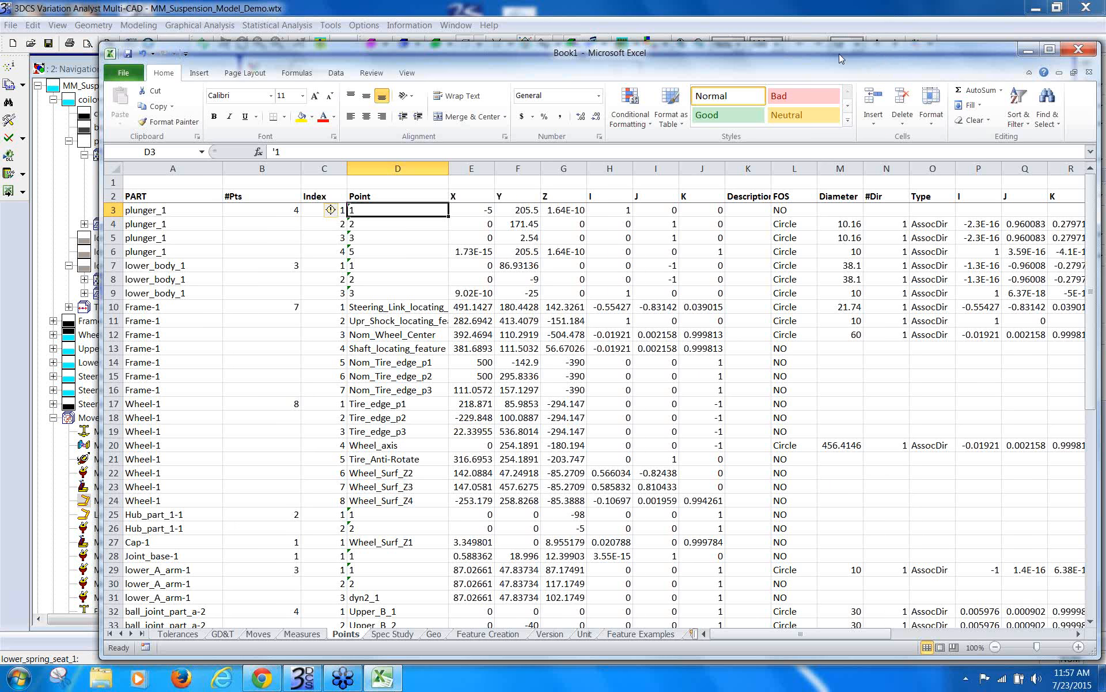
drag(839, 54, 703, 70)
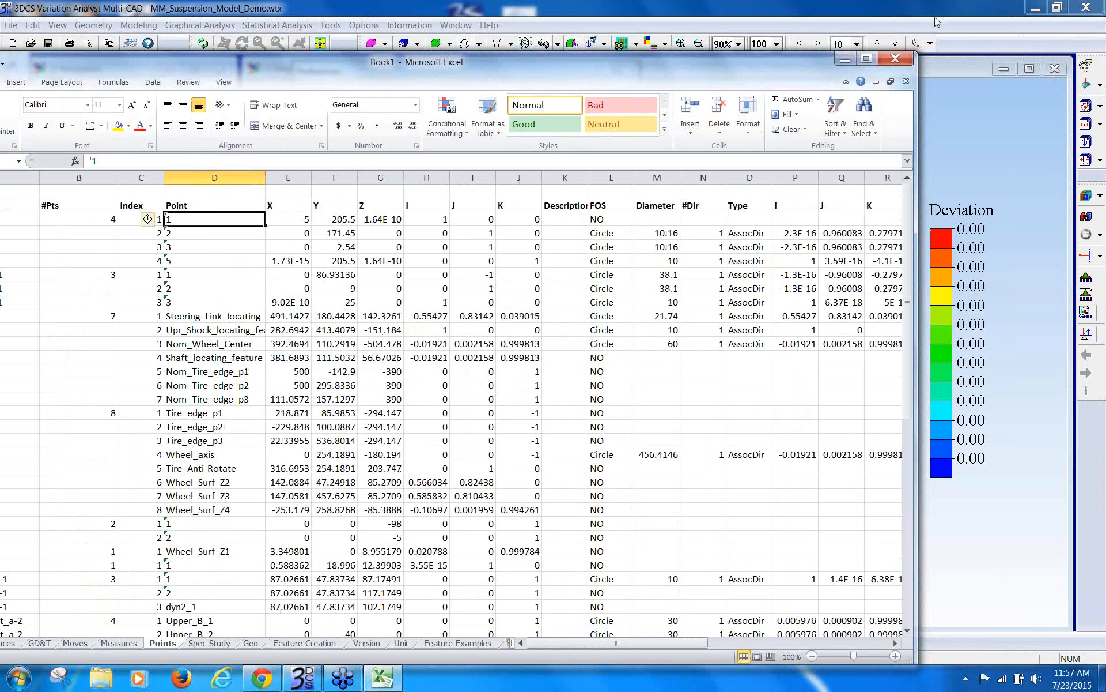
click(843, 60)
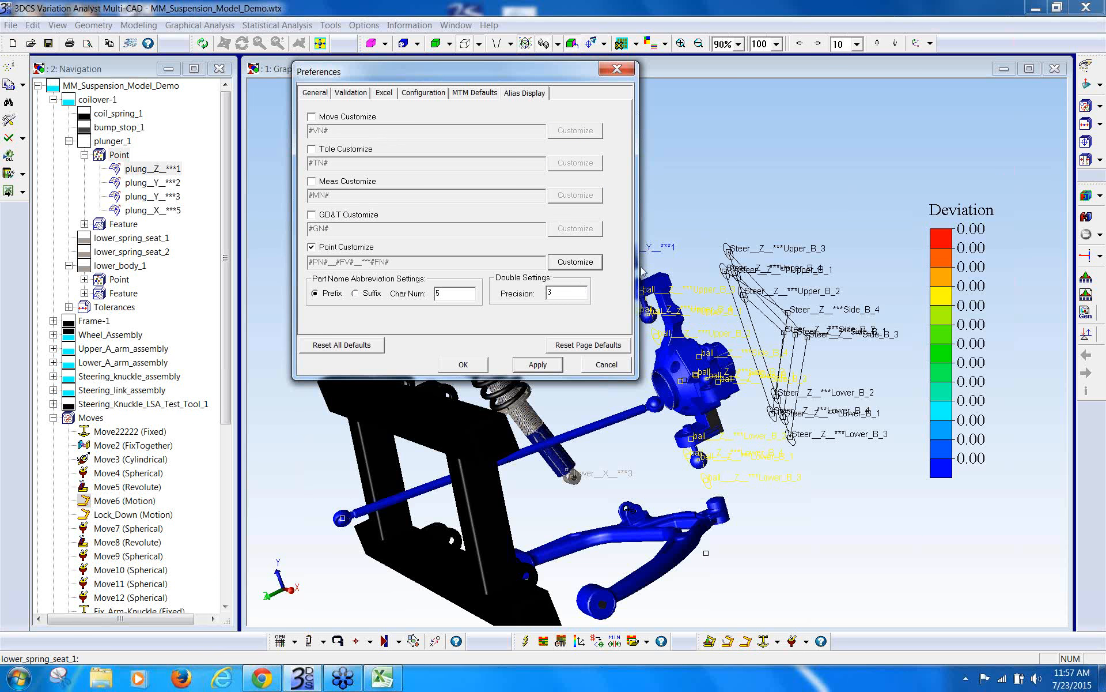
click(606, 365)
Step: Enable Move Customize and Tole Customize in the Alias Display preferences and accept the changes
click(8, 120)
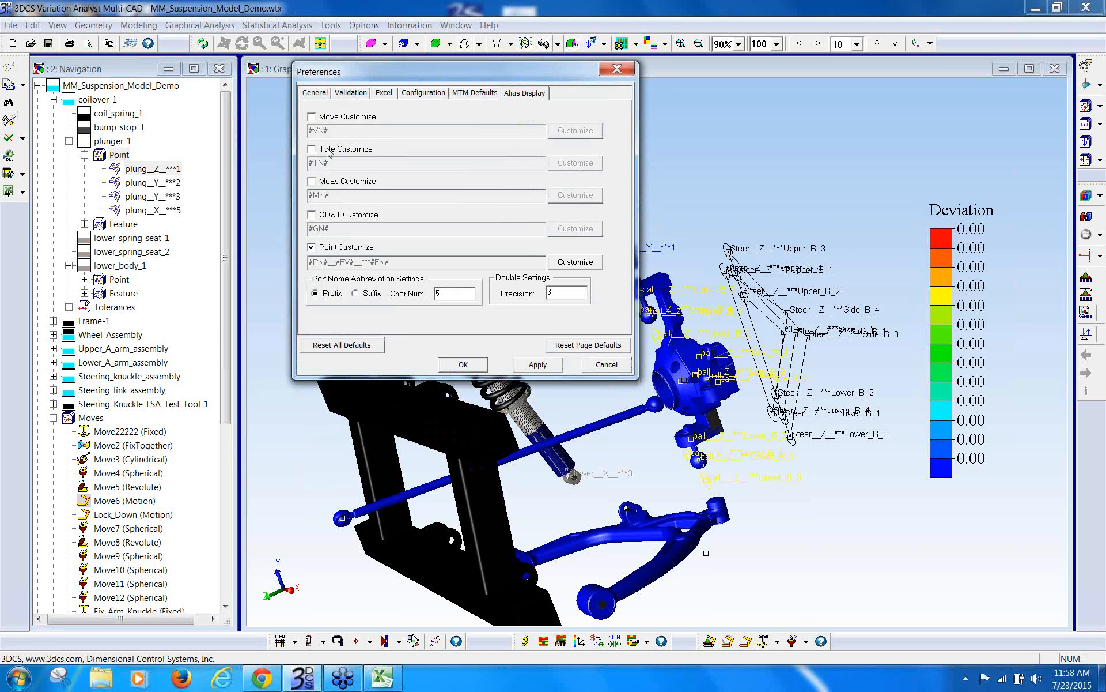
click(311, 117)
click(317, 150)
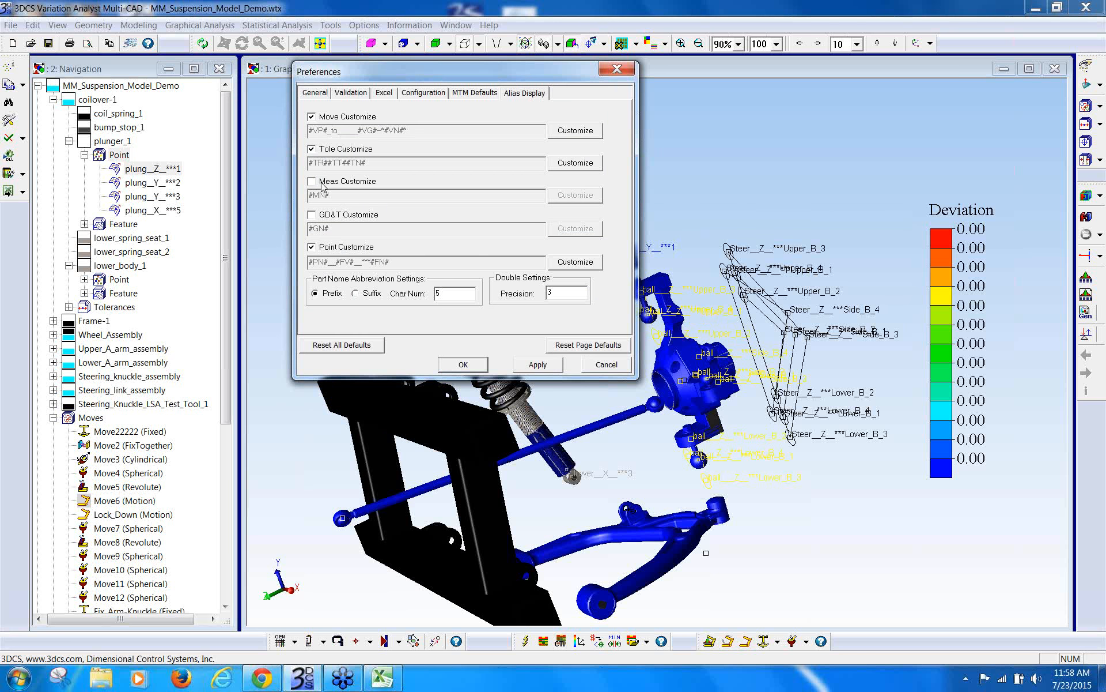
click(463, 364)
Step: Examine the customized alias names of the moves in the navigation tree, including Move4, Lock_Down and Move6
click(173, 432)
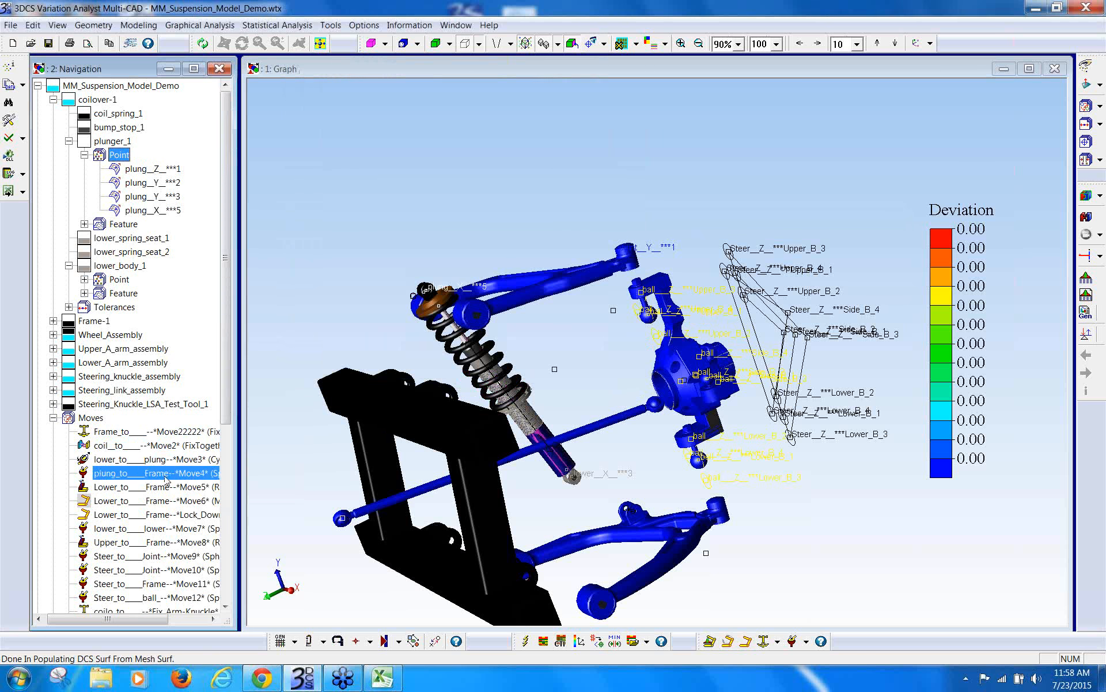
click(185, 515)
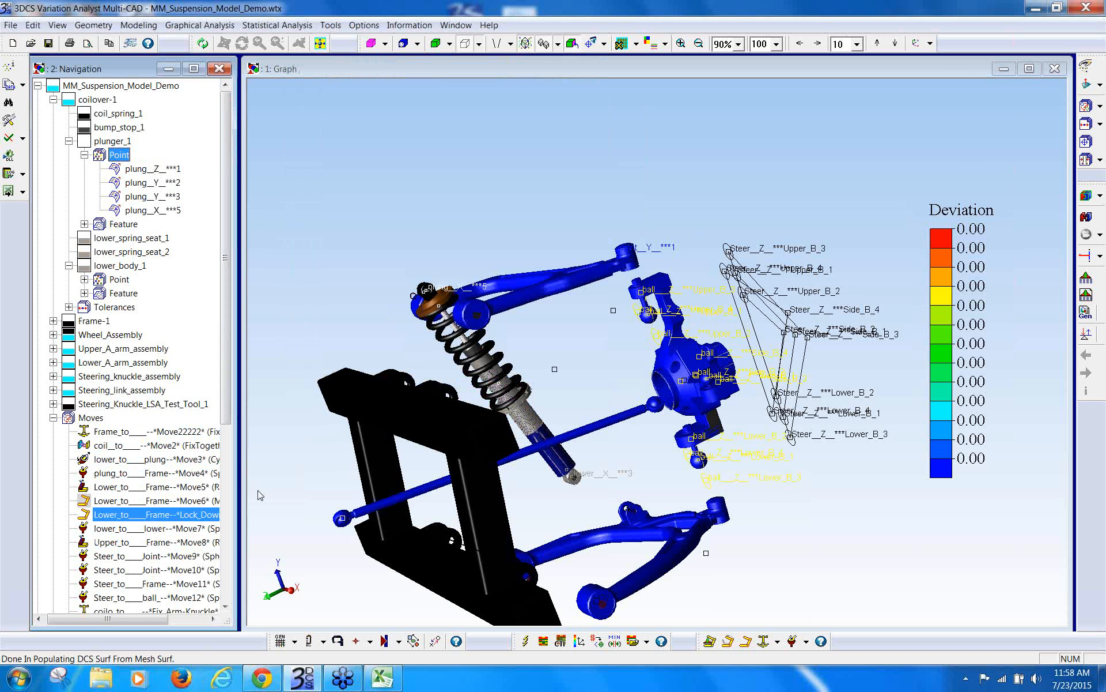
key(Up)
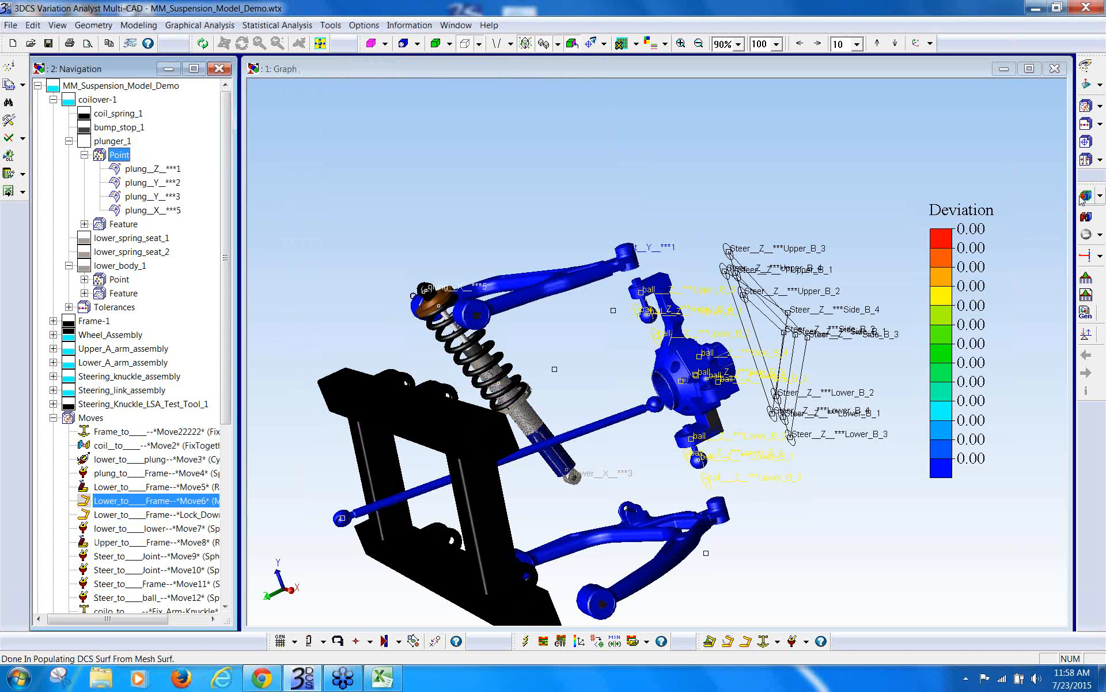
Step: Close the color contour options unchanged and turn off the color contour display on the suspension model
click(653, 47)
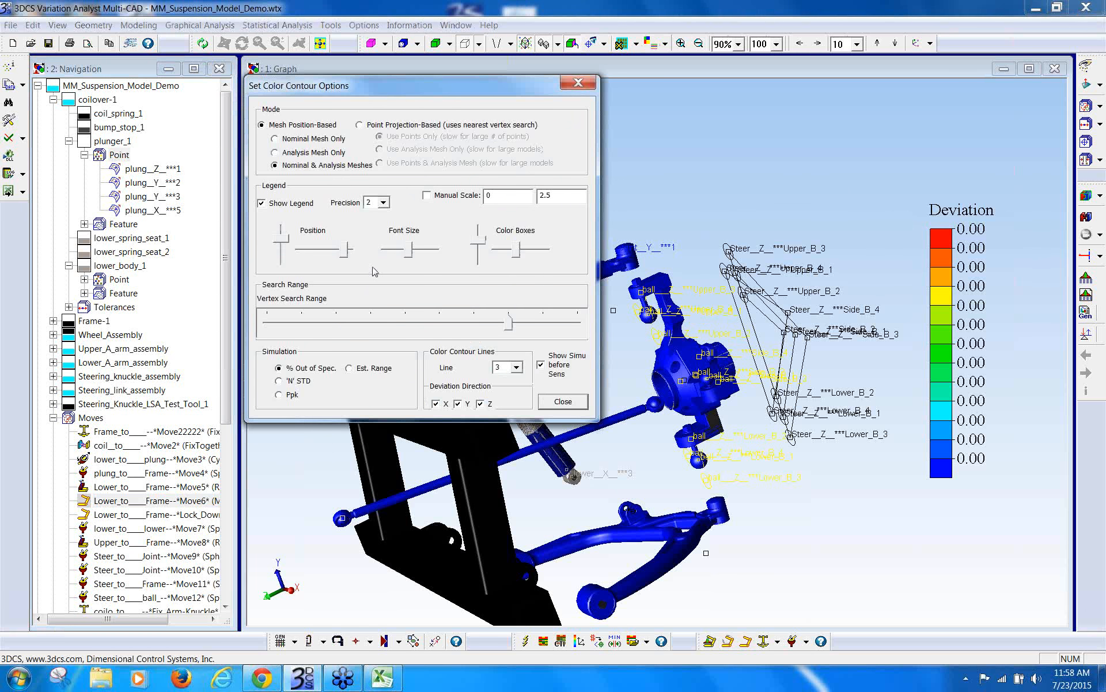
click(581, 84)
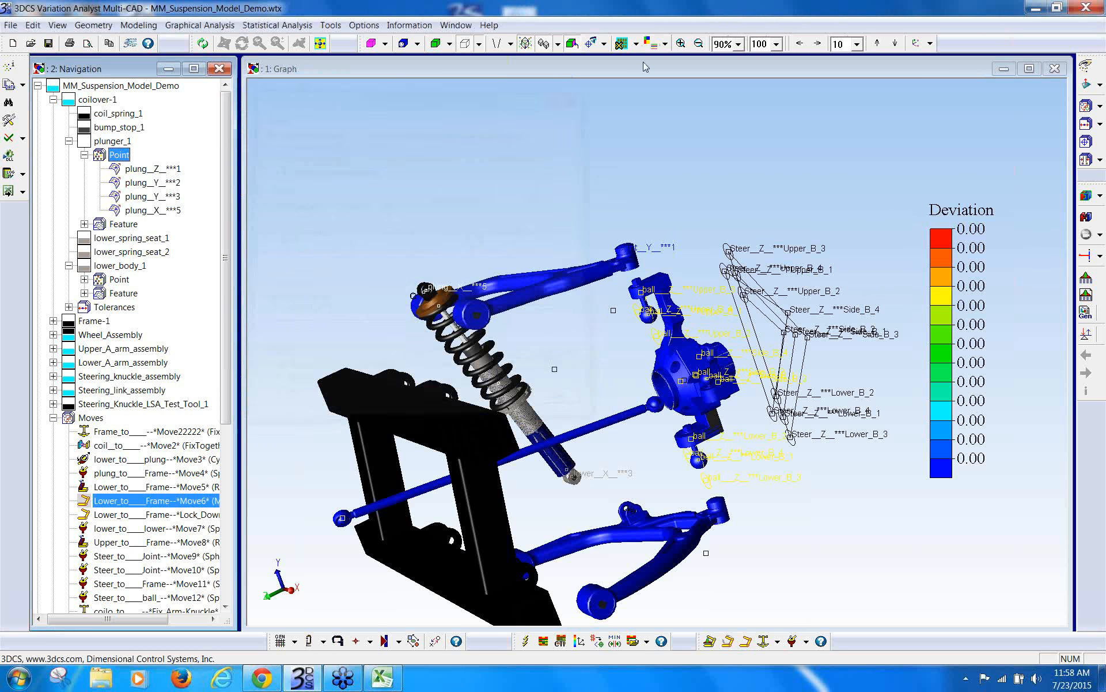
click(665, 44)
click(654, 62)
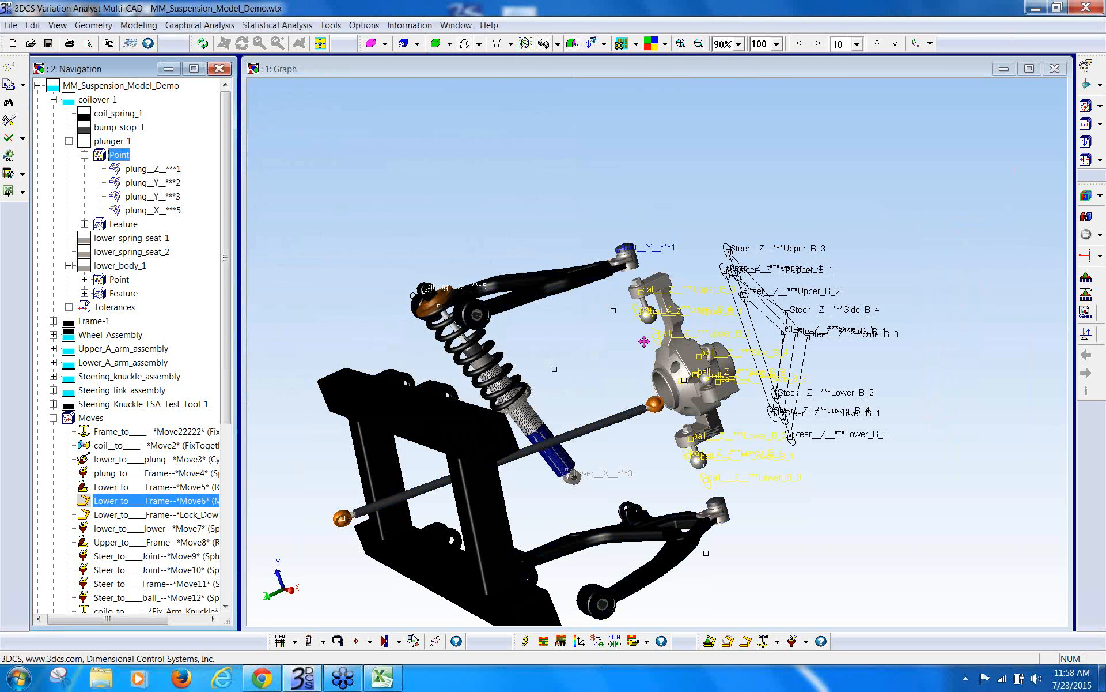
Step: Run the Nominal Build to assemble the suspension model and reposition it in the graph view
drag(644, 342, 652, 318)
click(1087, 196)
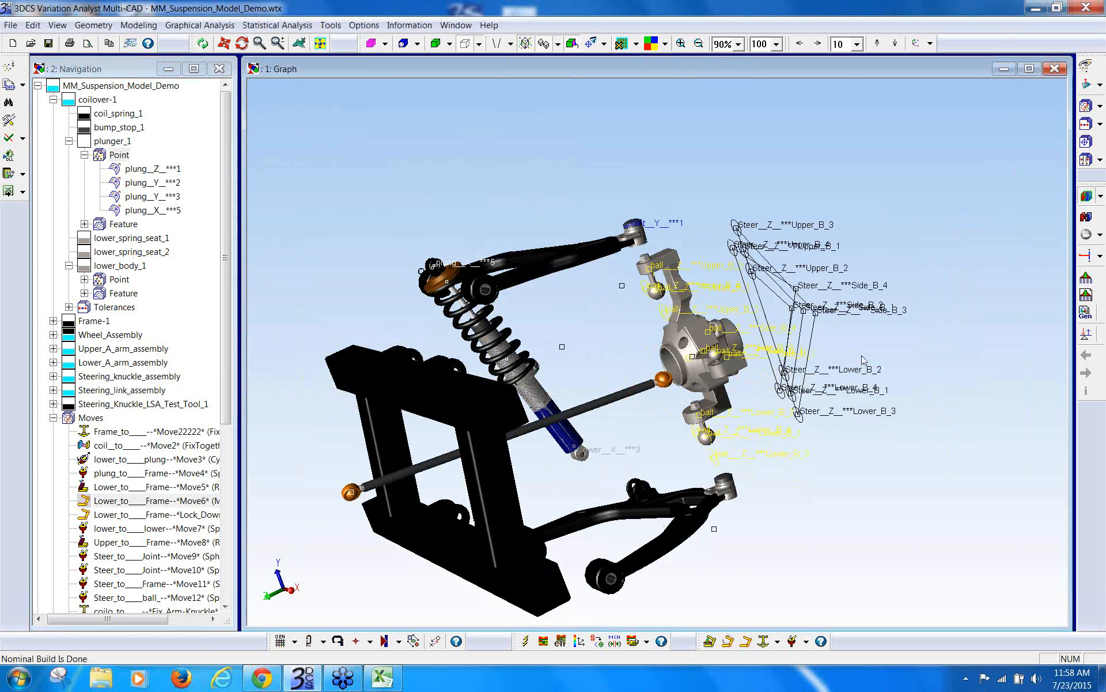
drag(625, 429, 696, 368)
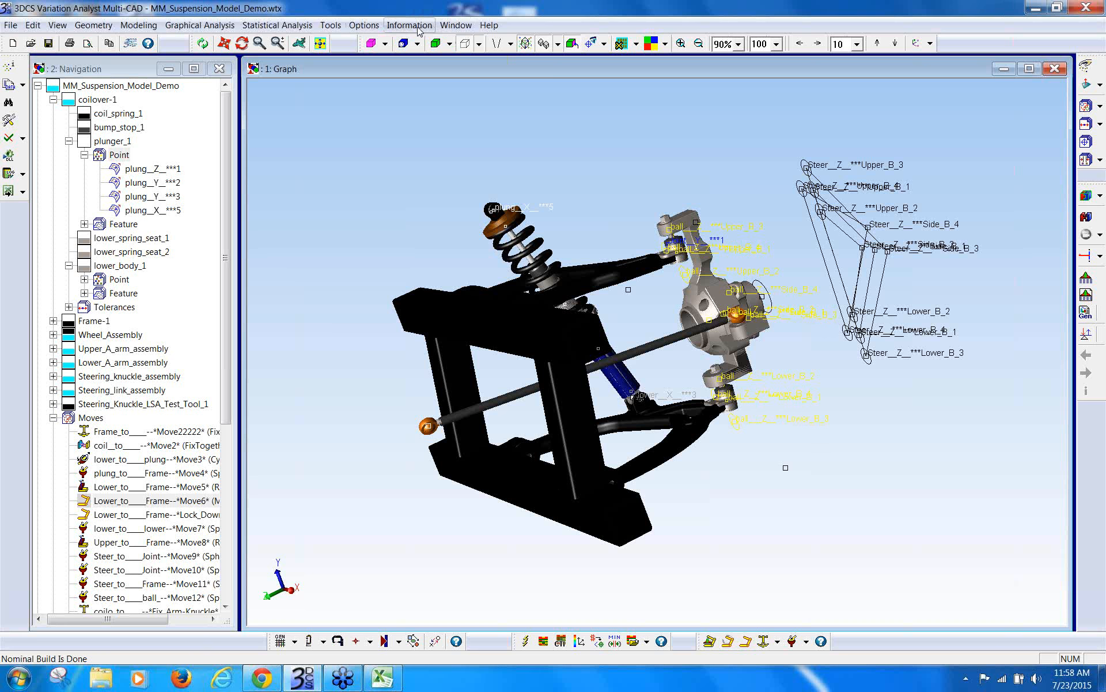
Step: Bring up the Analysis window and place it over the navigation tree beside the rotated suspension model
click(455, 26)
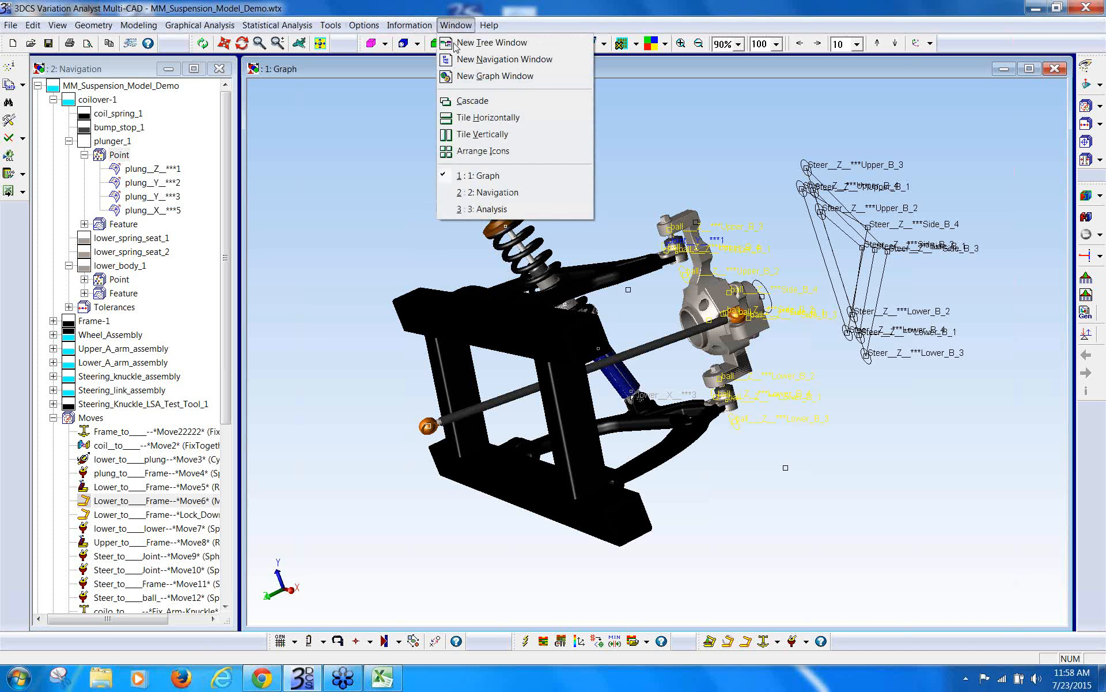
click(500, 210)
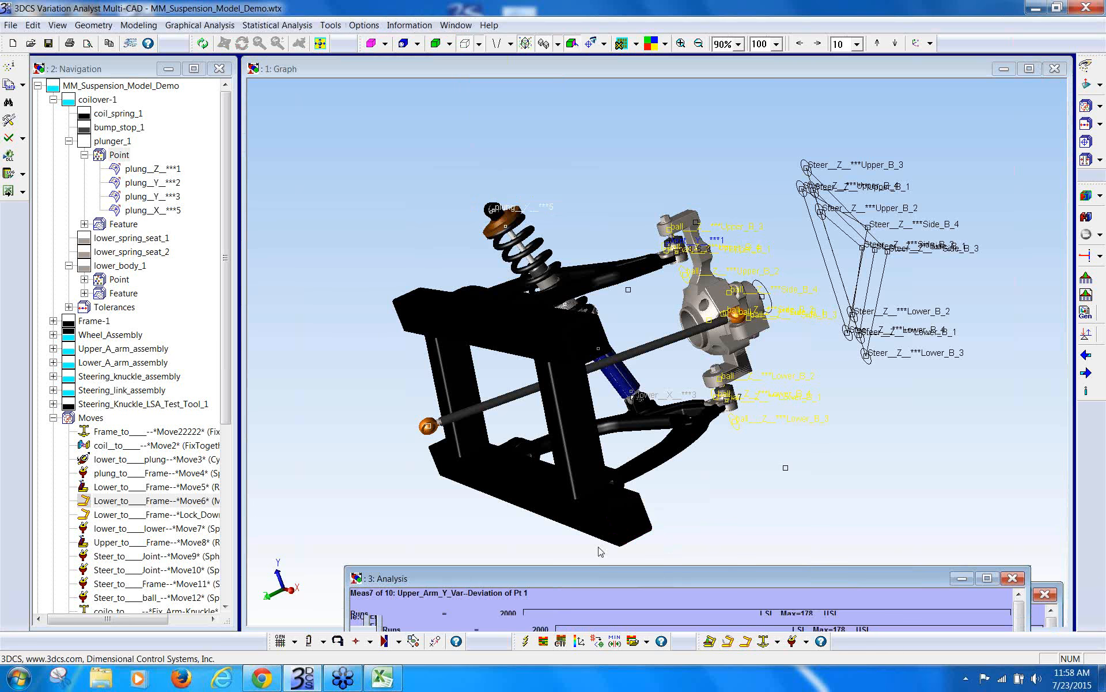
drag(644, 488, 283, 57)
middle_drag(715, 409, 911, 354)
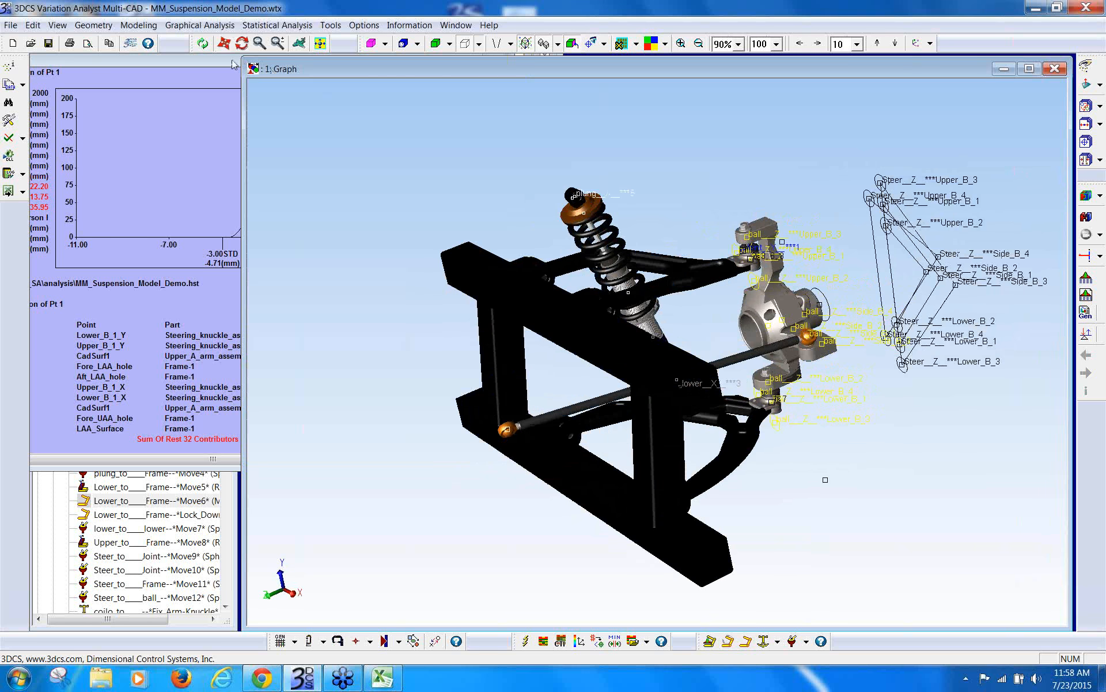
drag(233, 64, 160, 55)
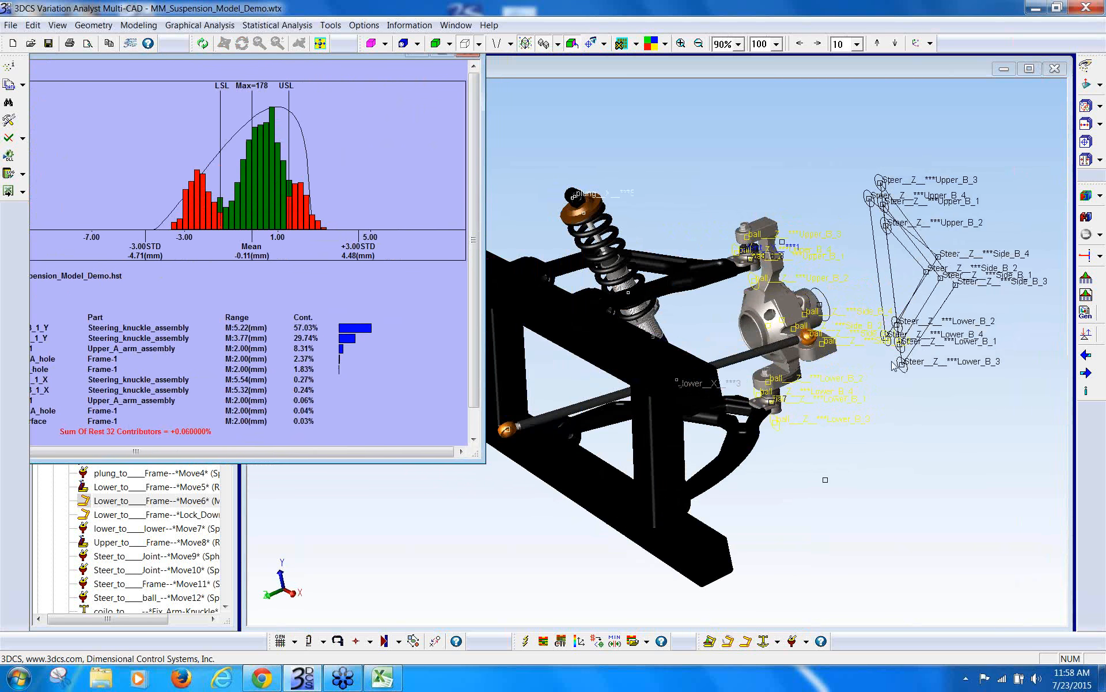
Step: Generate an HTML report of the suspension model with the move section, move images and tree structure included
click(1086, 316)
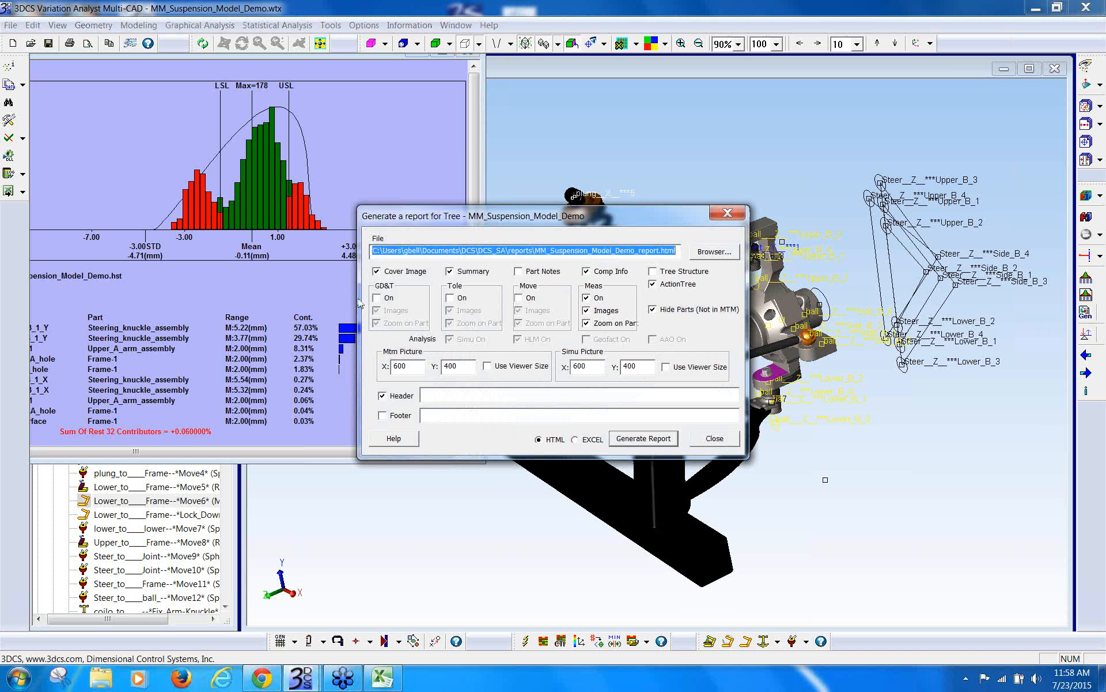
click(524, 299)
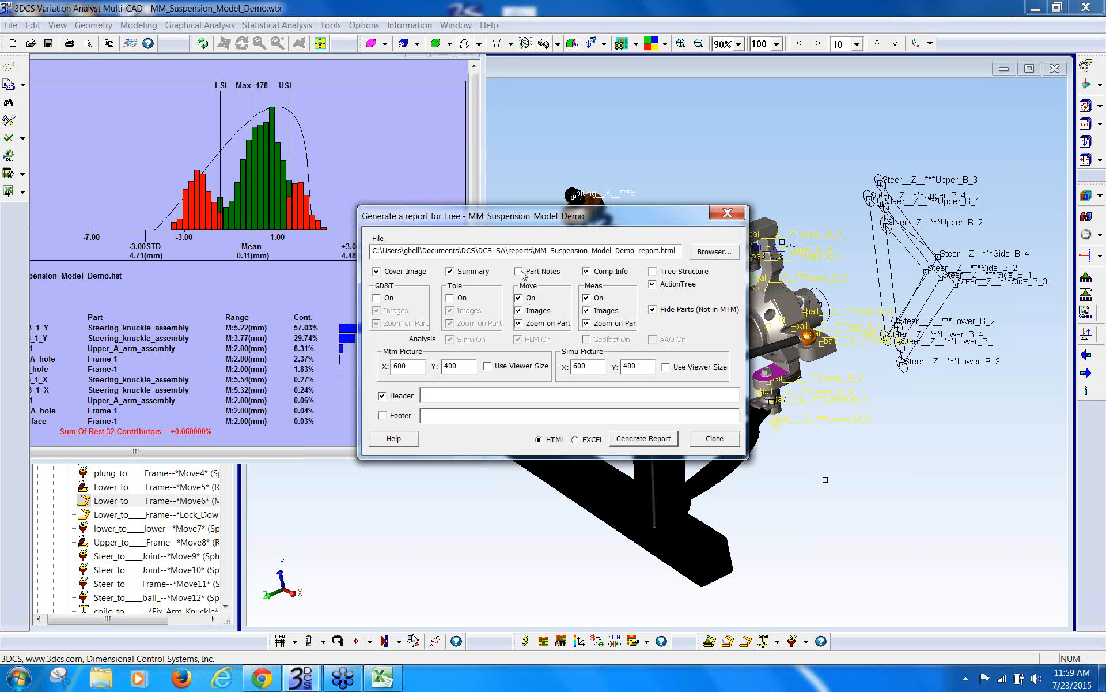
click(654, 272)
click(714, 438)
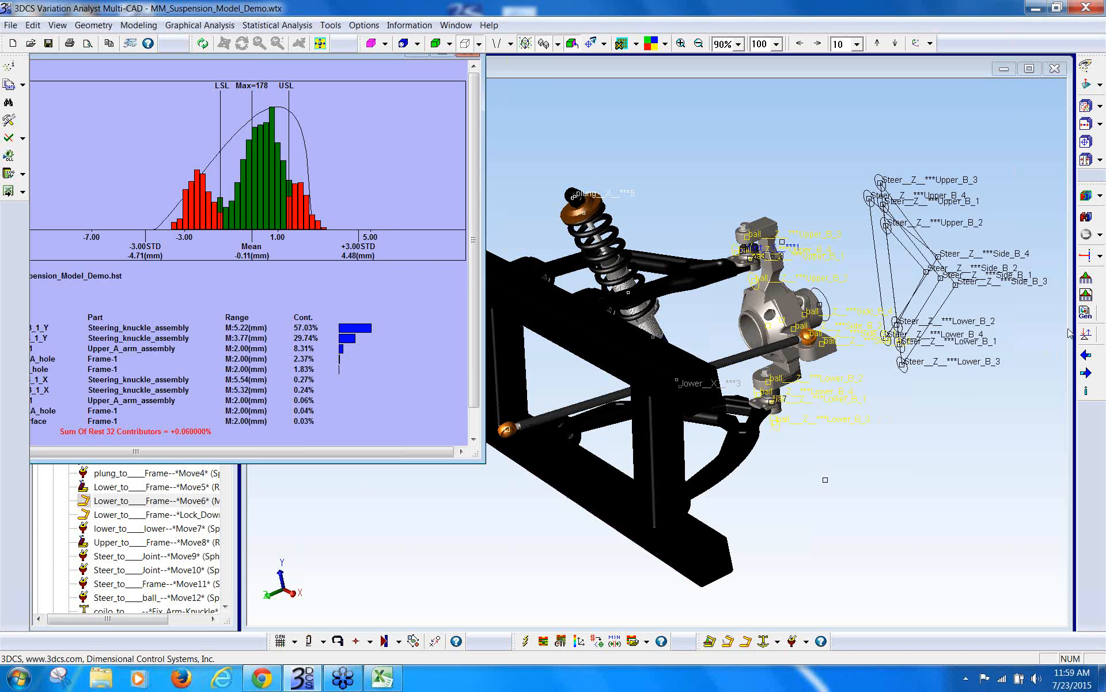
click(1086, 314)
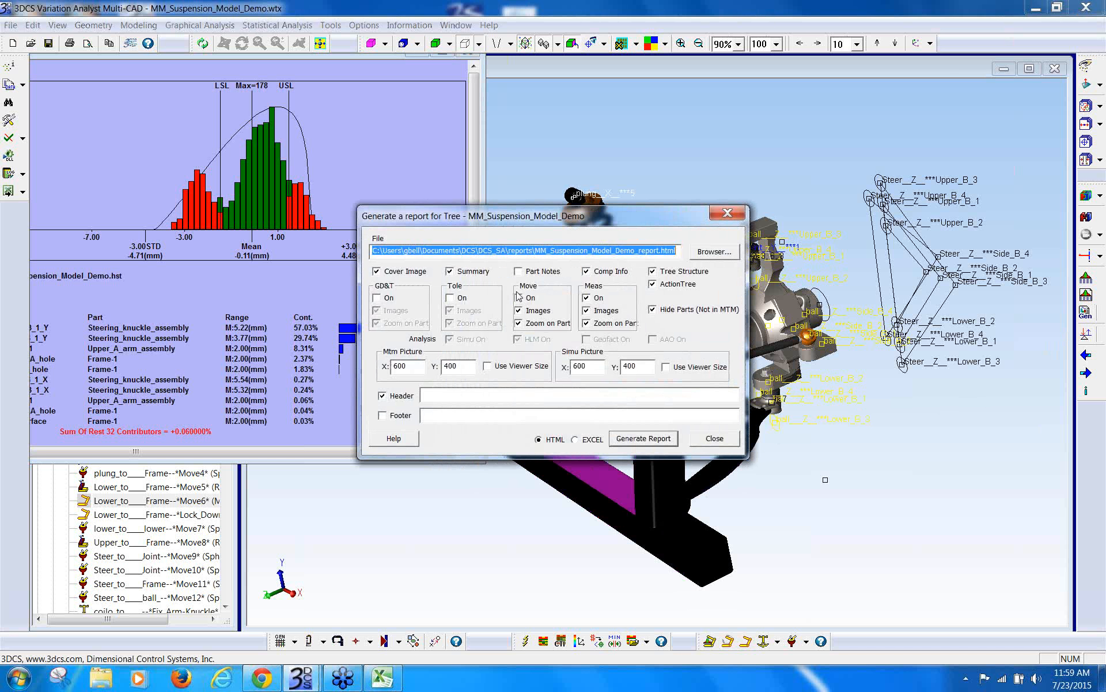
click(645, 439)
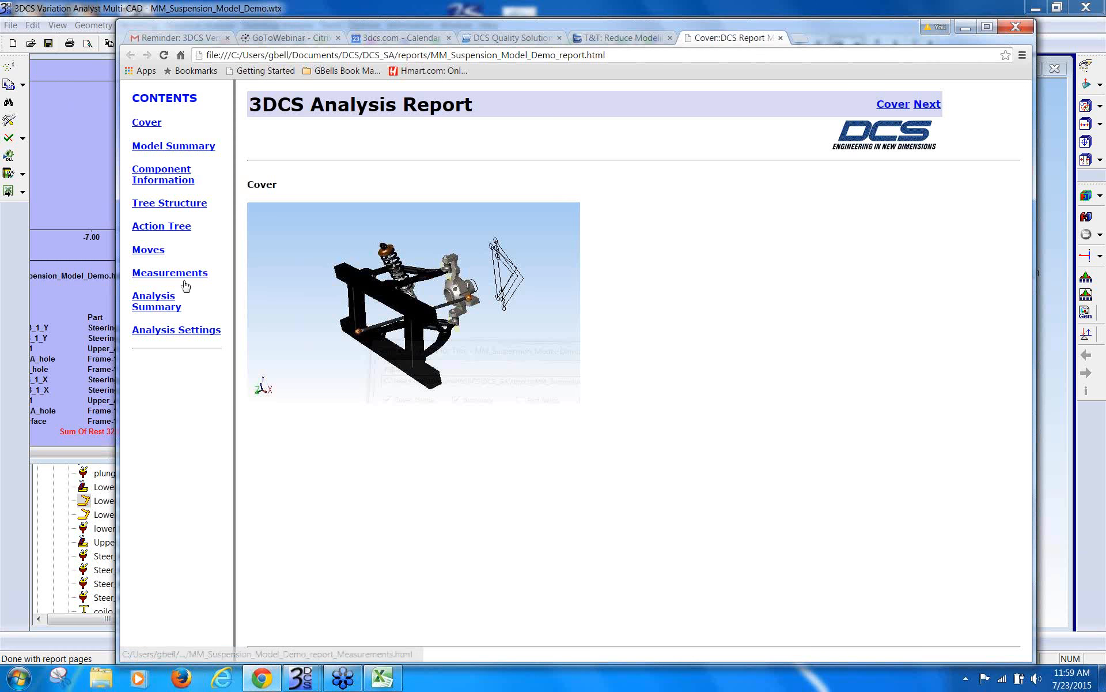
Step: View the report's Moves page and compare its entries with Lock_Down, Move3, Move8 and Fix_Arm-Knuckle in the navigation tree
click(149, 249)
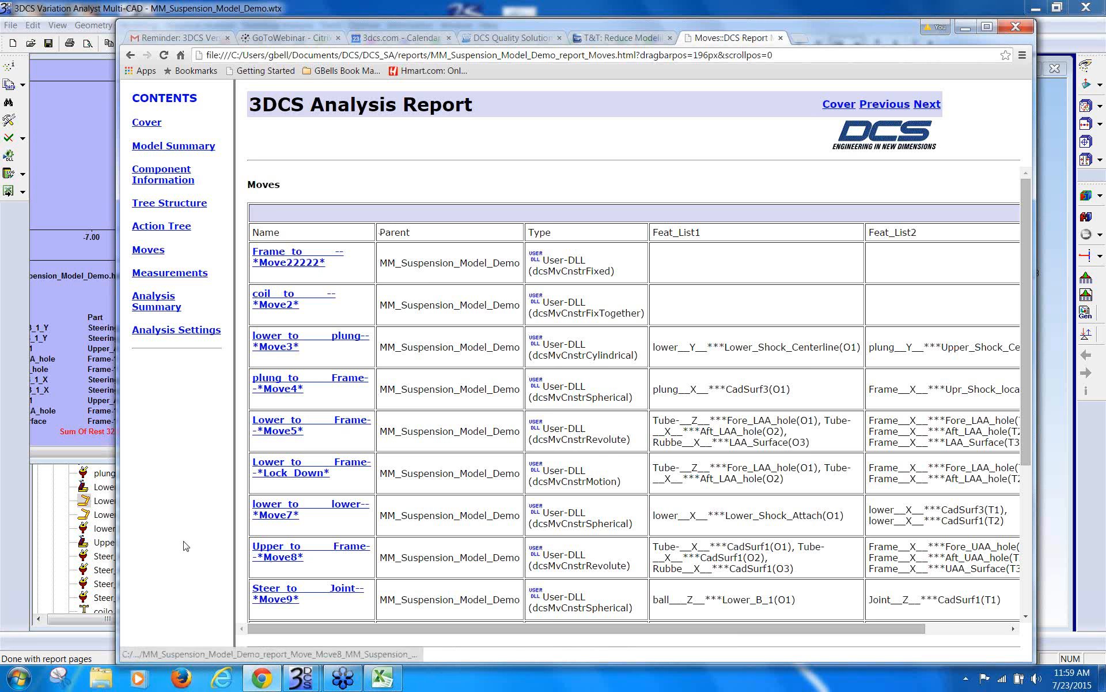
click(104, 519)
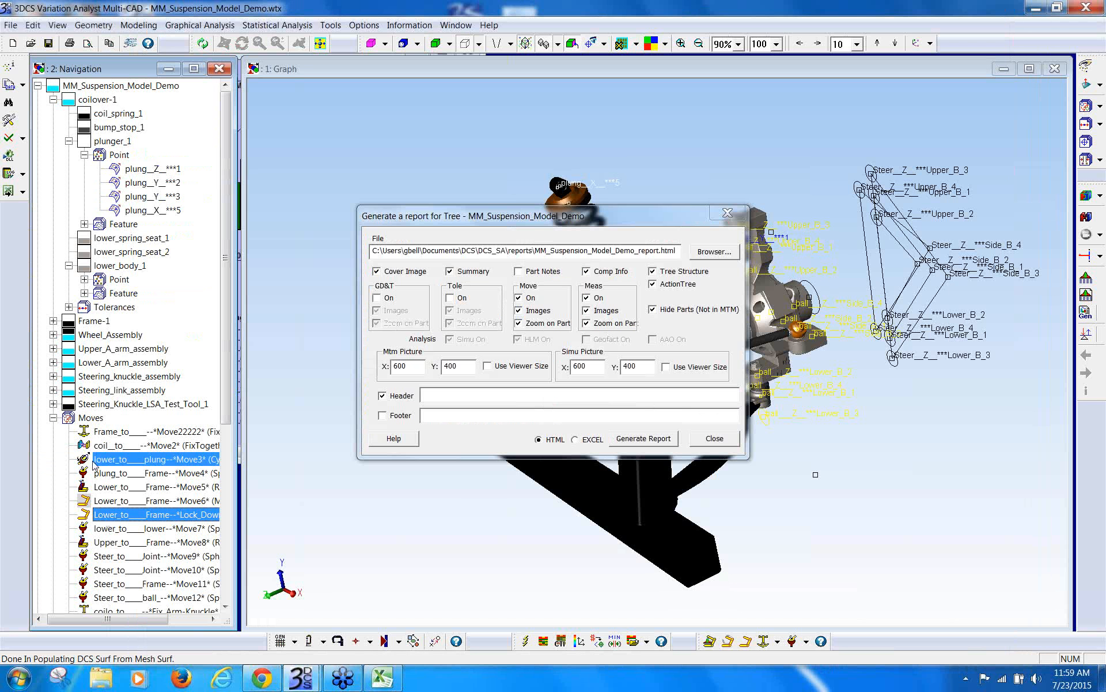
ctrl+click(96, 461)
ctrl+click(113, 542)
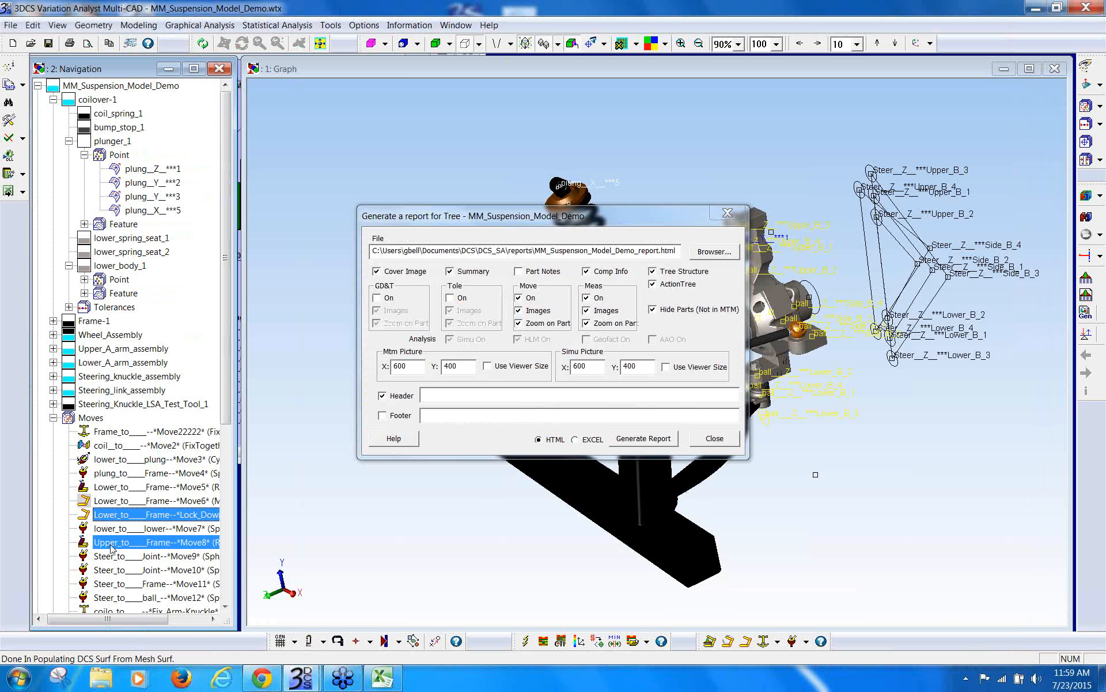
ctrl+click(142, 544)
ctrl+click(127, 610)
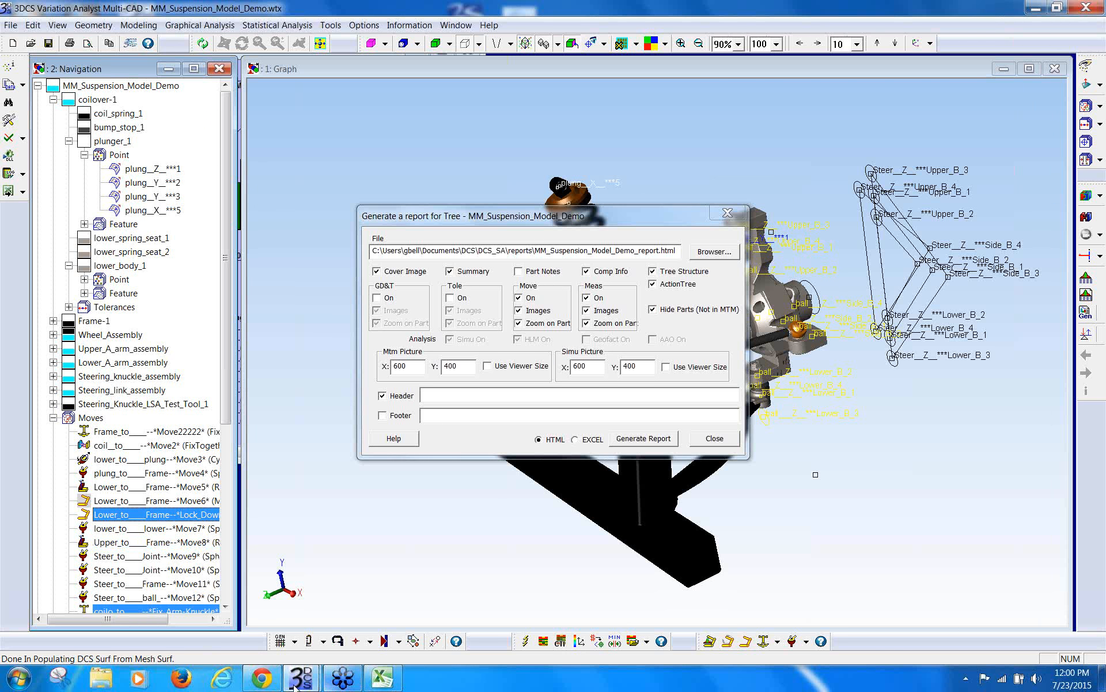
click(263, 679)
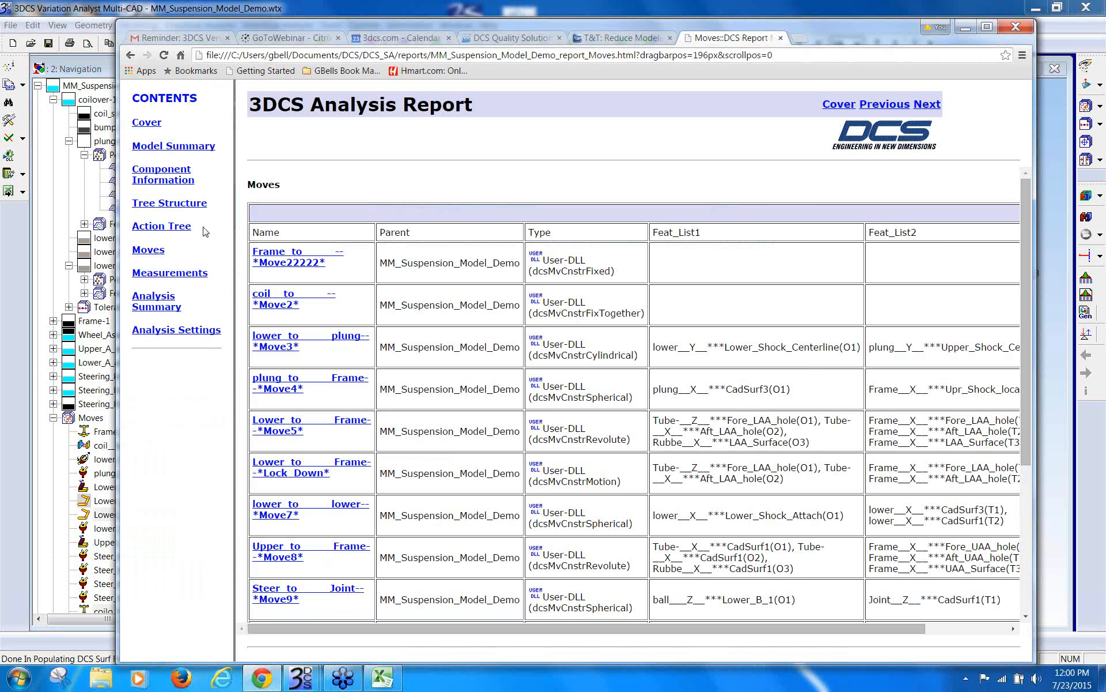
Step: View the report's Measurements page and compare its entries with the measures listed in the navigation tree
click(162, 278)
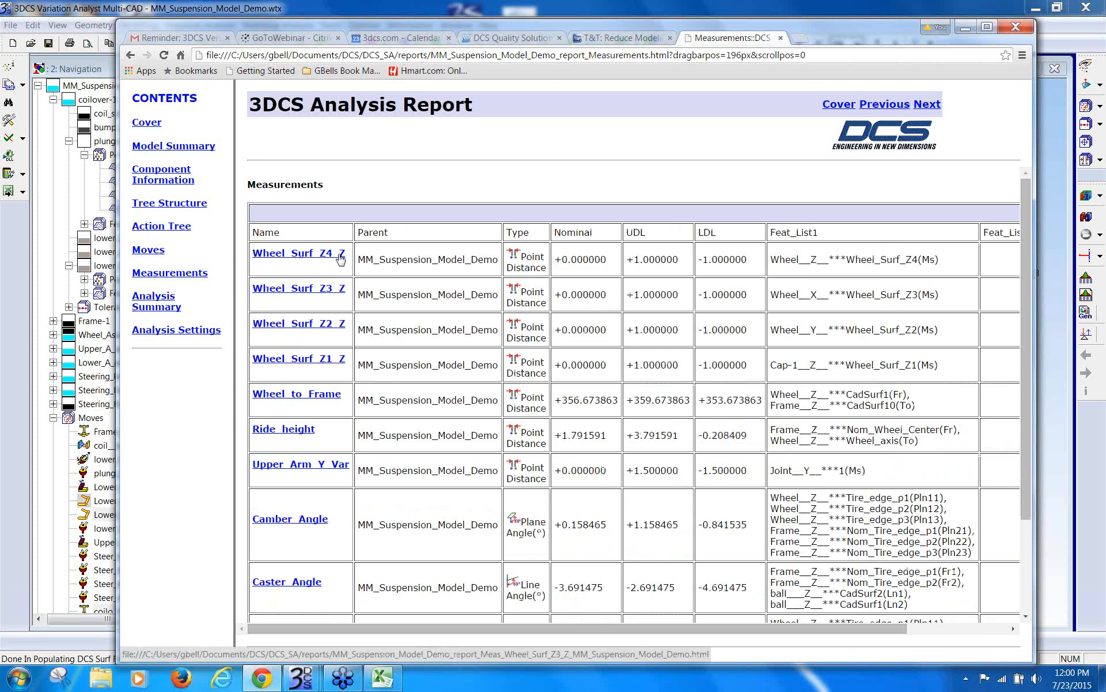
click(86, 348)
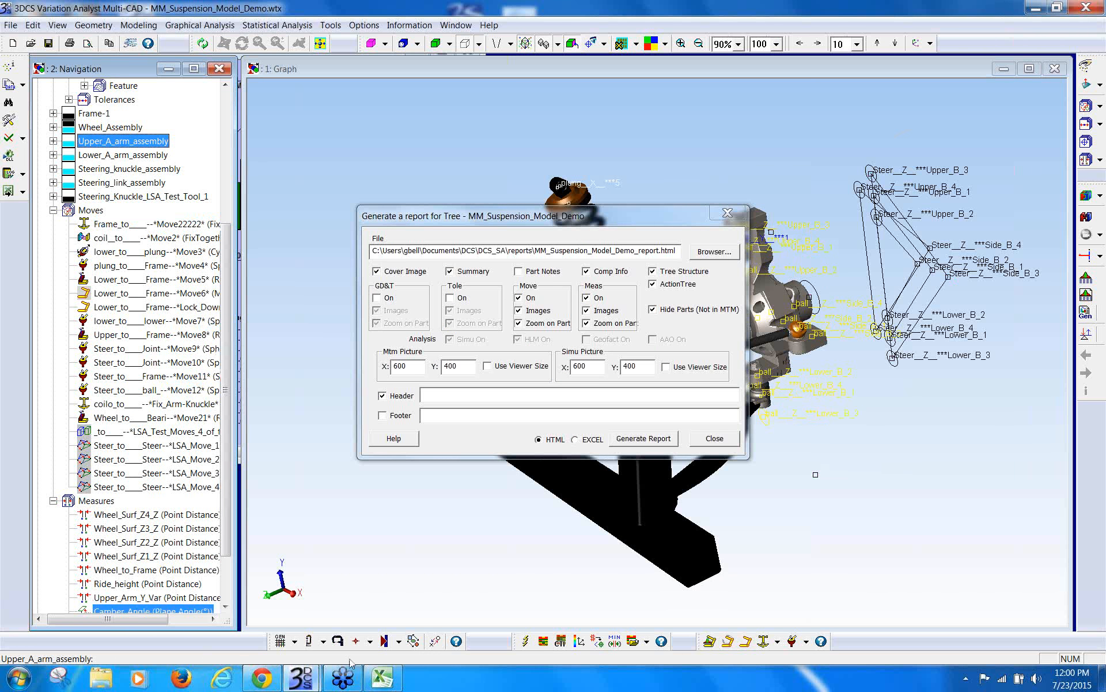
click(270, 681)
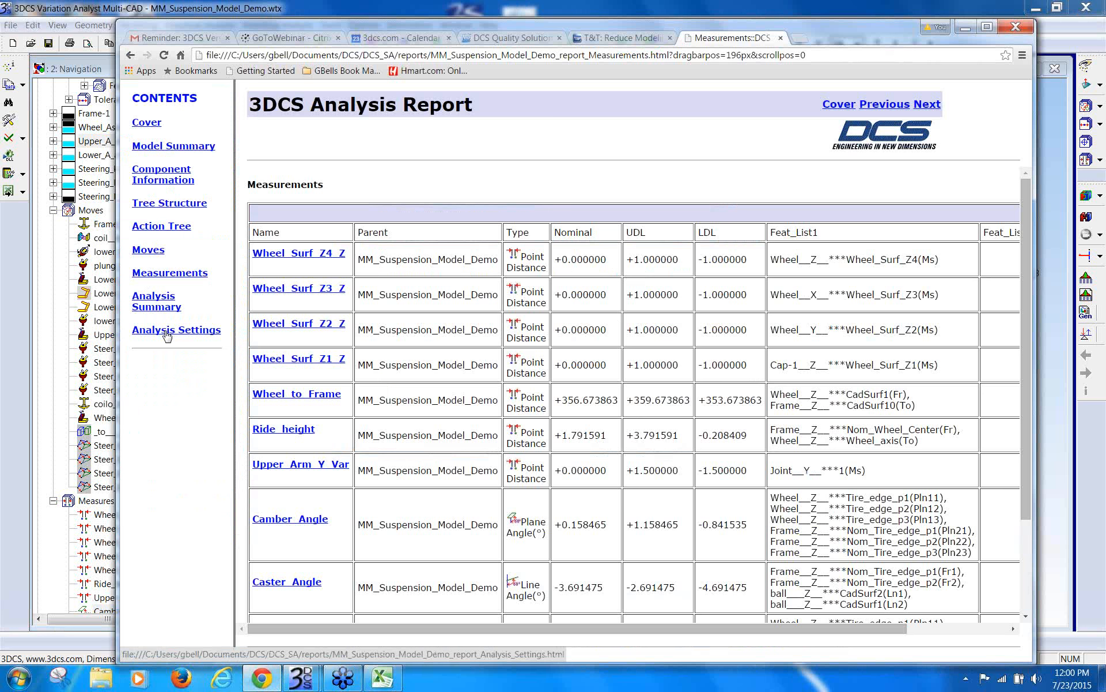
Step: Generate the report in Excel format and bring up the MM_Suspension_Model_Demo_report.xlsx workbook
click(276, 686)
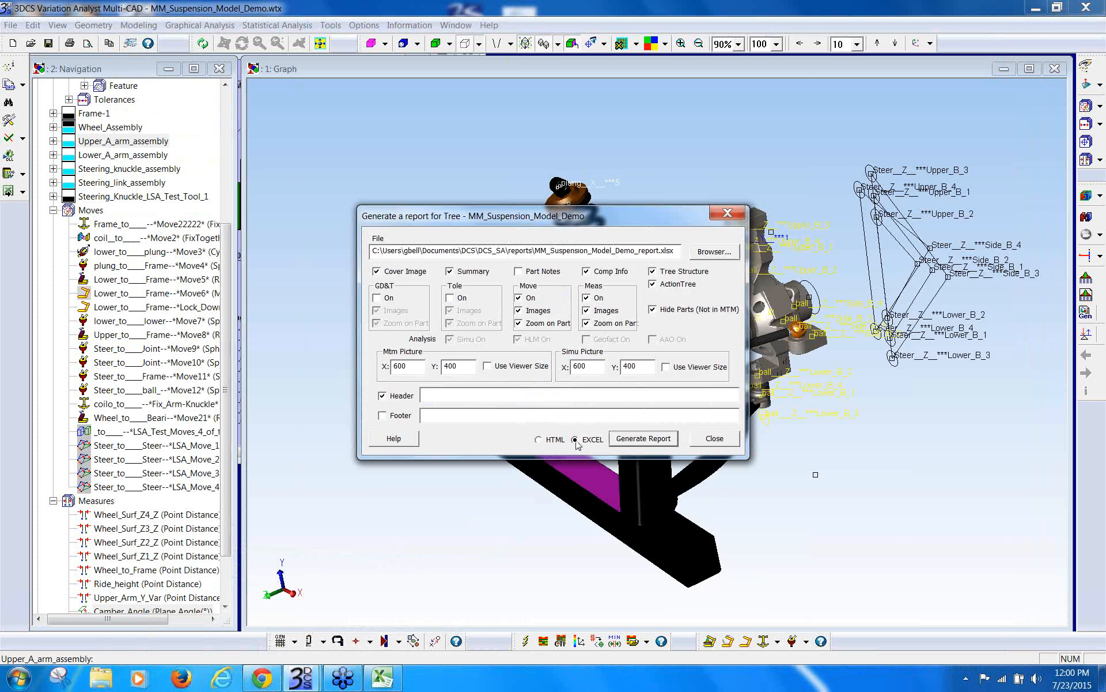
click(646, 441)
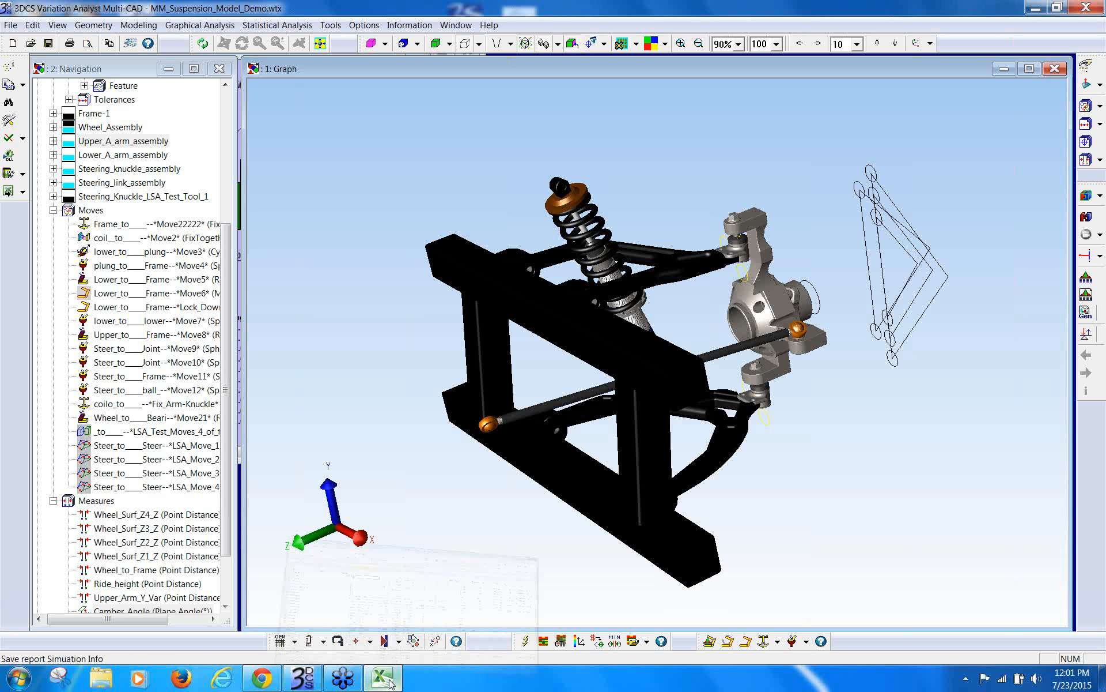
click(383, 678)
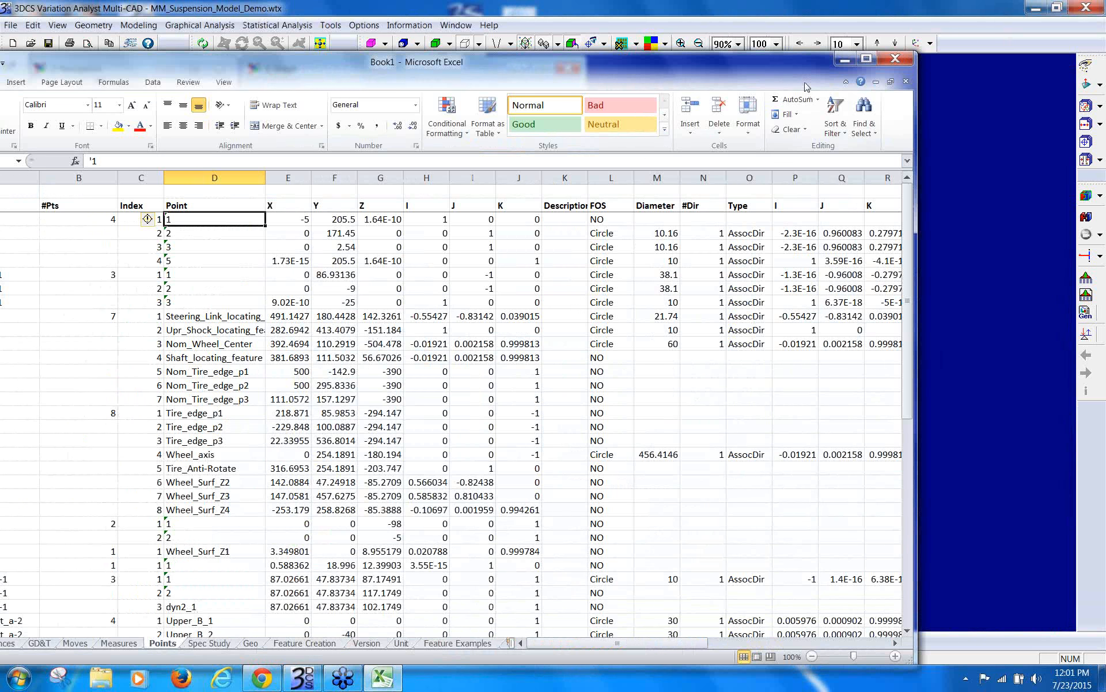
drag(803, 75, 822, 340)
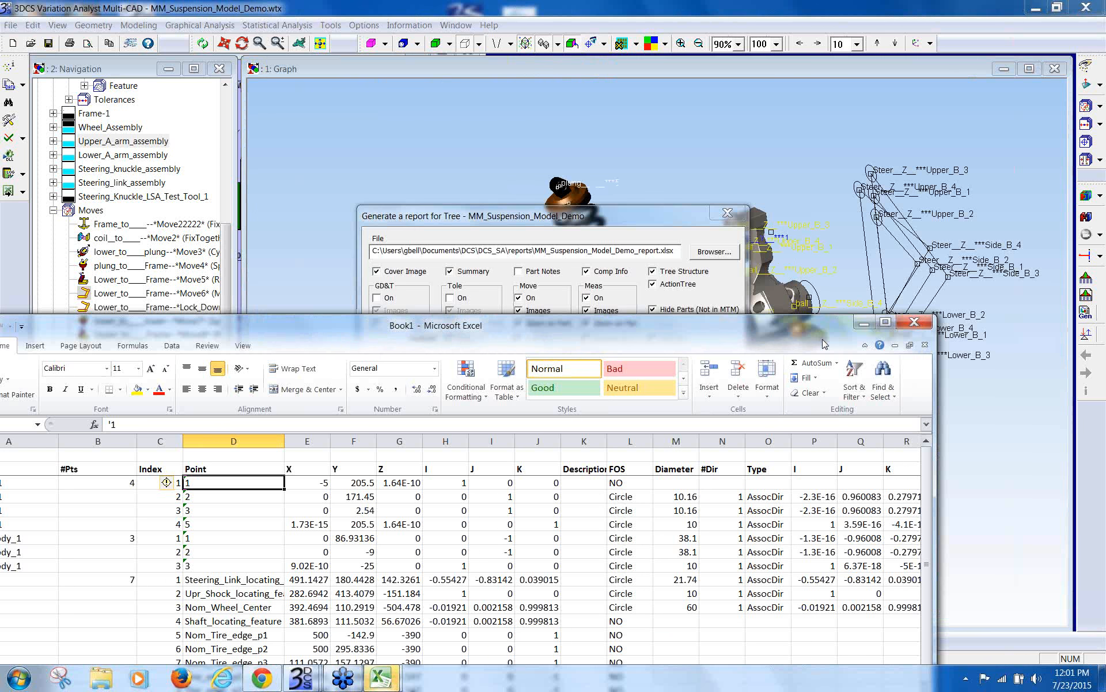
mouse_move(388, 686)
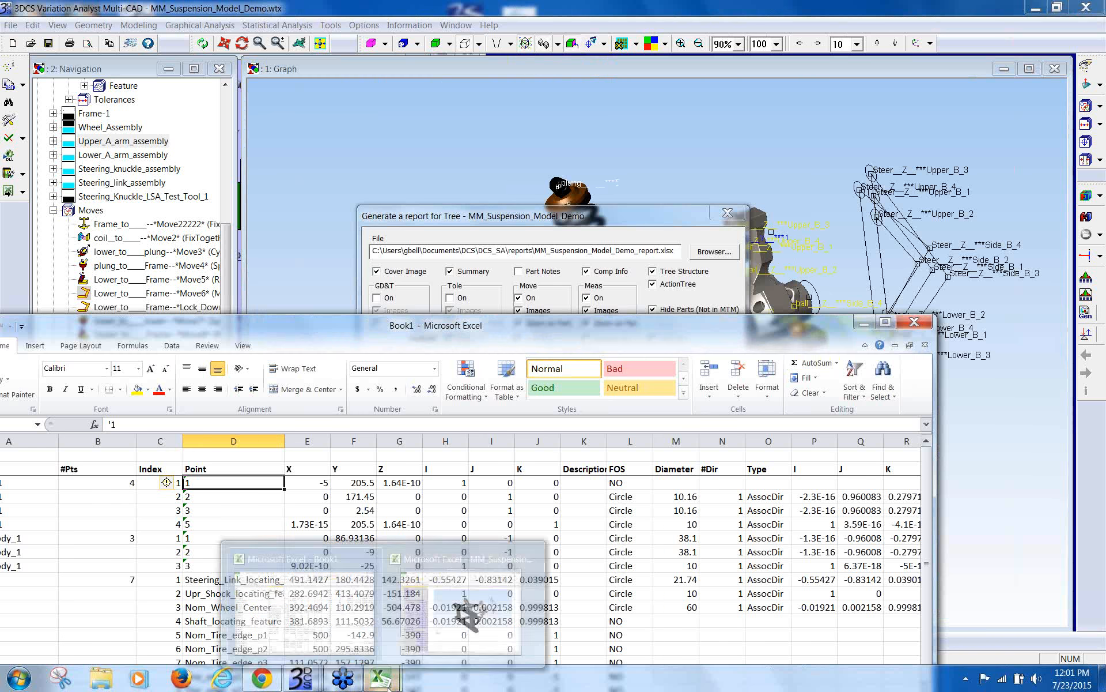
click(461, 620)
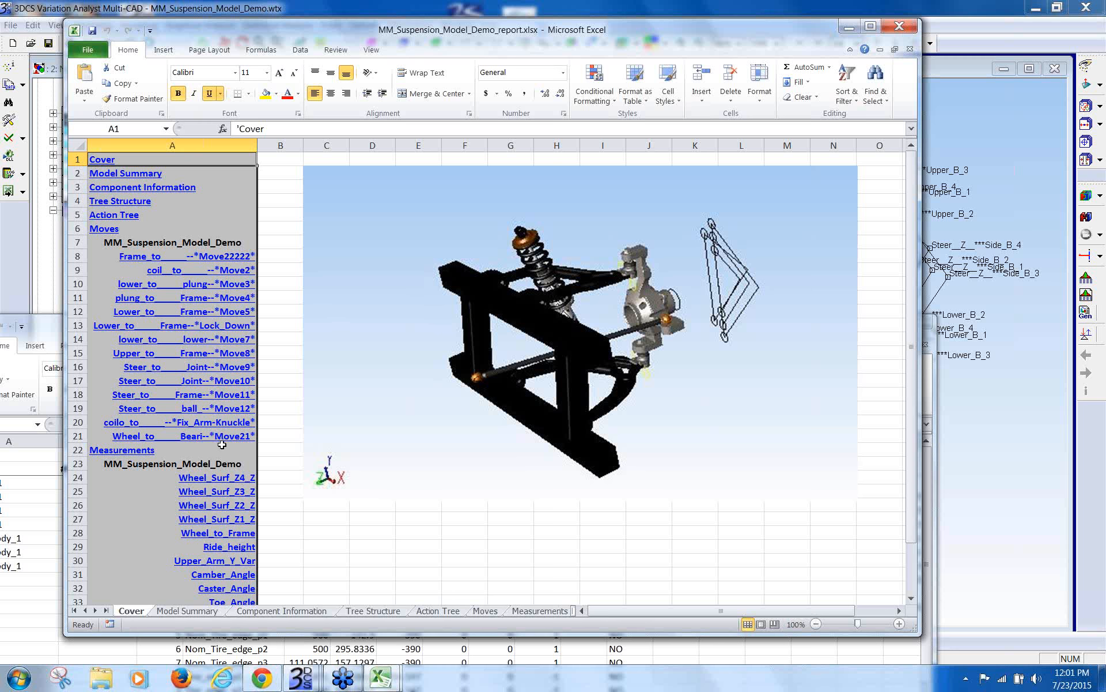
Step: Look through the workbook's Cover contents list and examine the picture, histogram and contributors of the Wheel_Surf_Z4_Z measurement
scroll(222, 445, down, 4)
scroll(222, 444, up, 3)
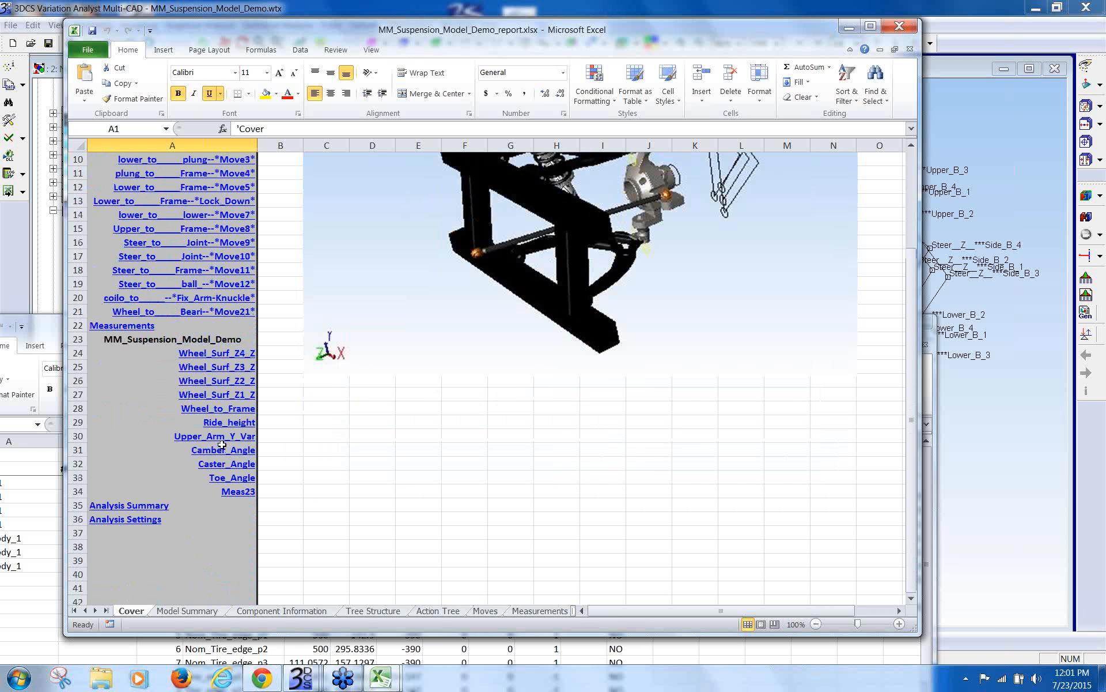
scroll(222, 444, up, 1)
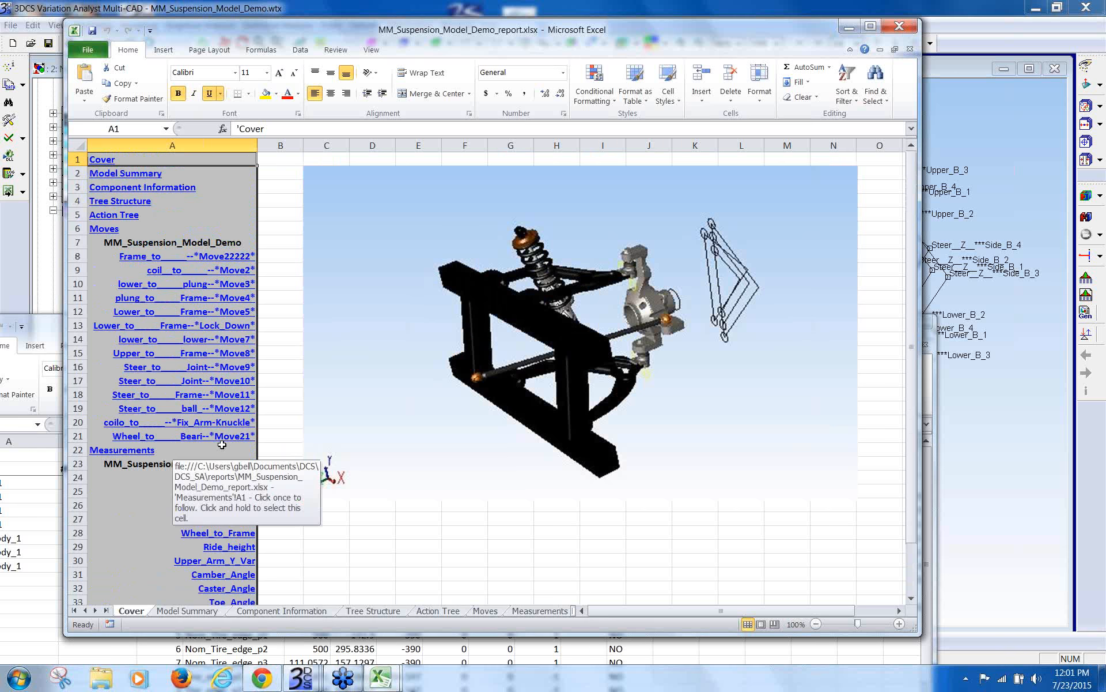
scroll(222, 445, down, 1)
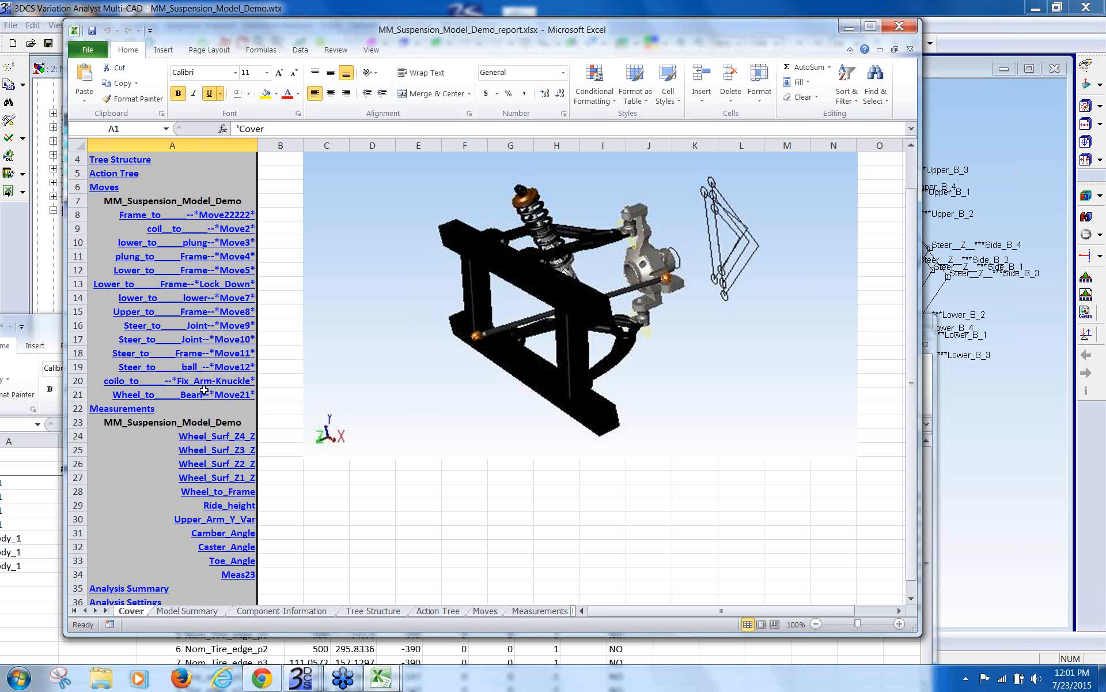
scroll(205, 323, down, 2)
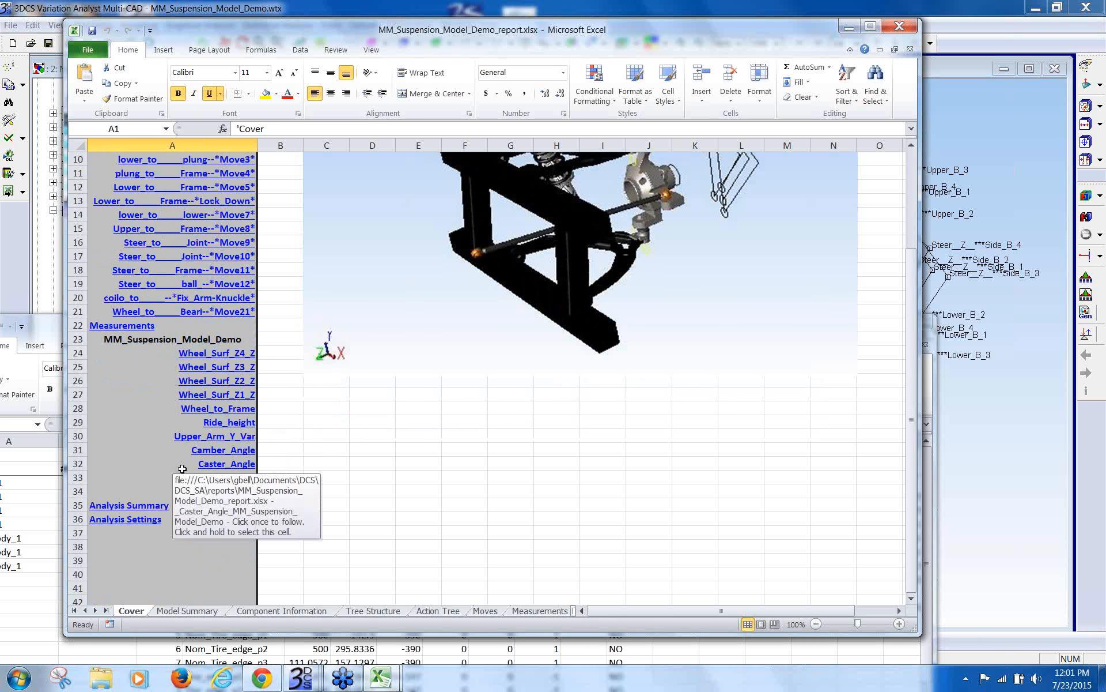
scroll(182, 469, up, 2)
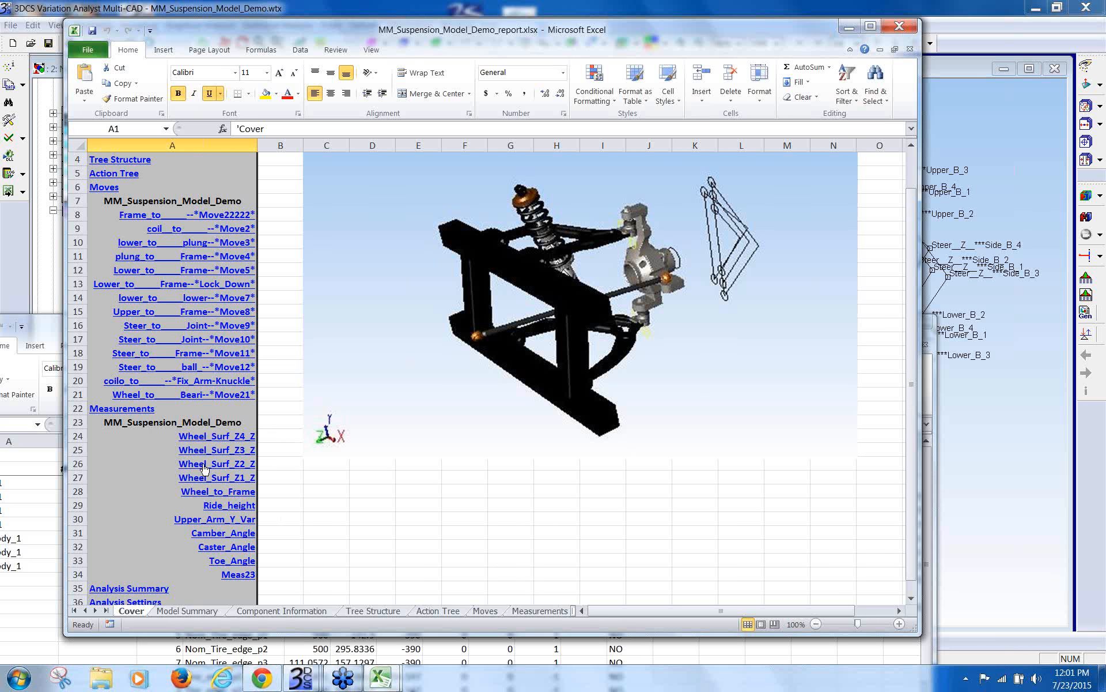
click(216, 440)
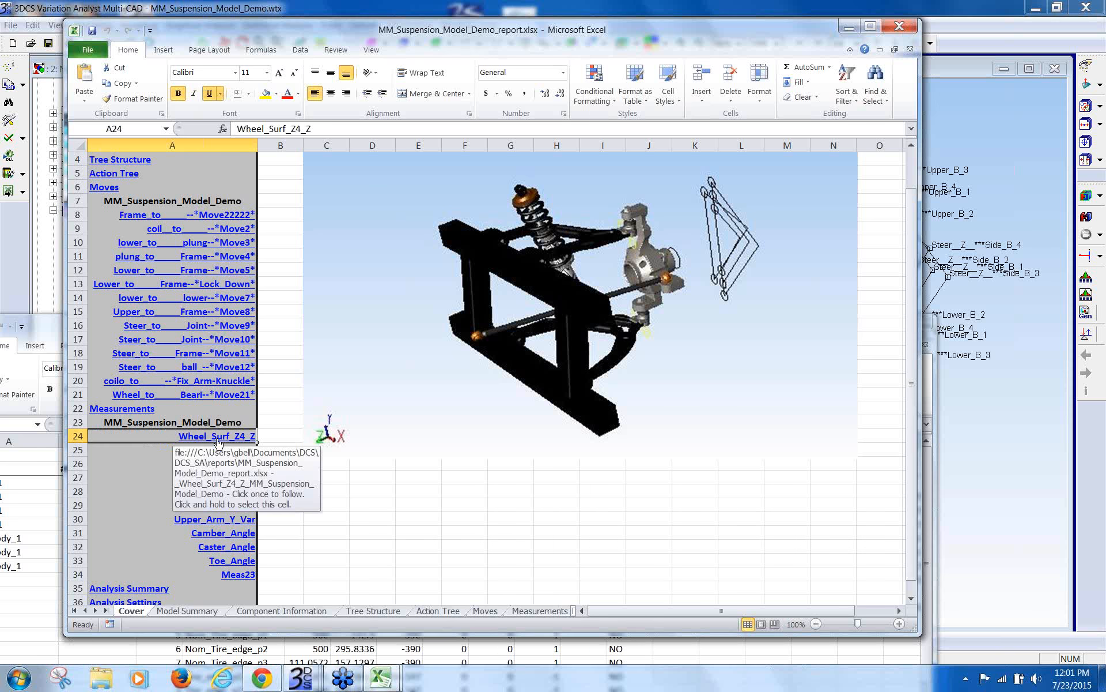
scroll(320, 410, down, 16)
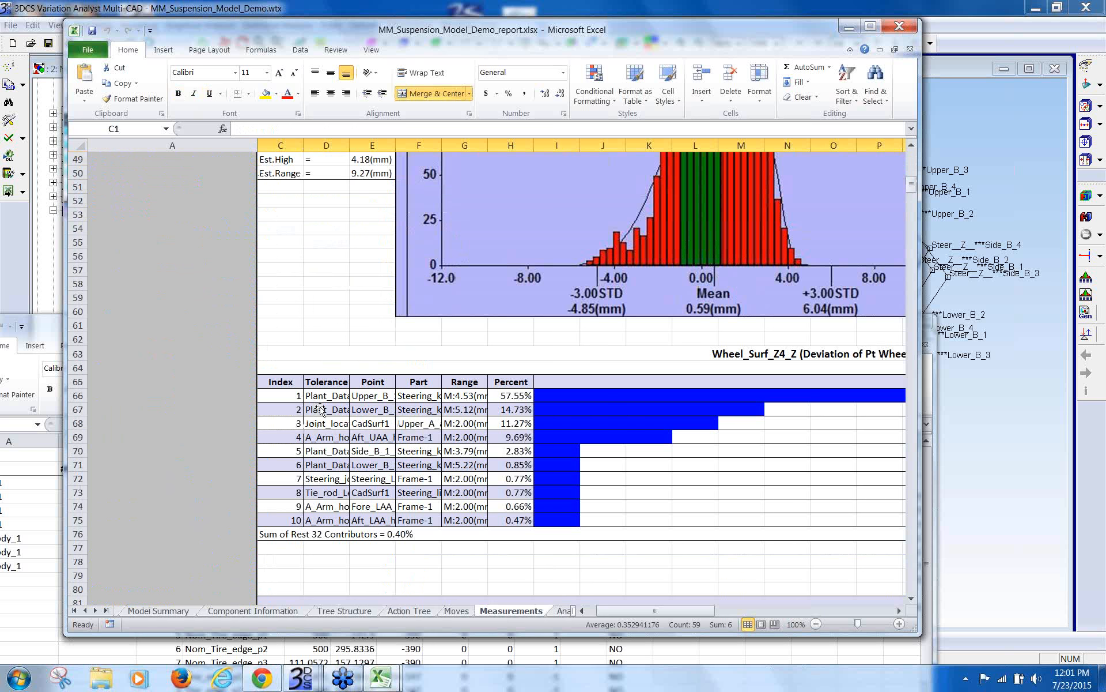
scroll(320, 409, up, 16)
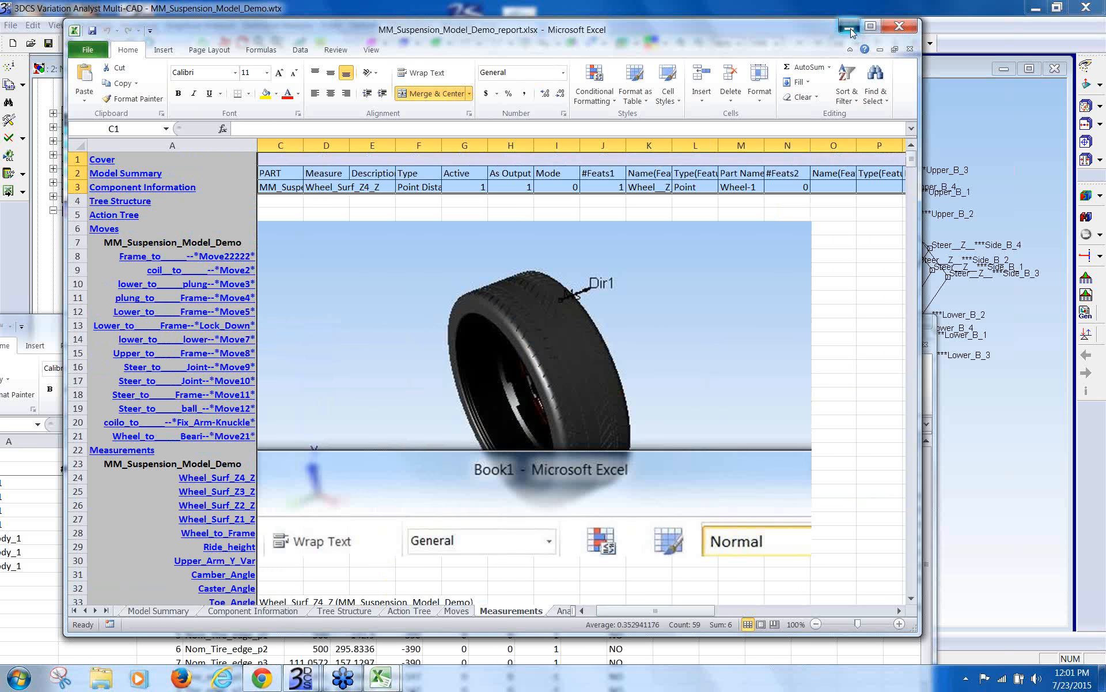
Step: Minimize the report workbook and close the Book1 workbook without saving its changes
click(852, 29)
drag(799, 333, 707, 183)
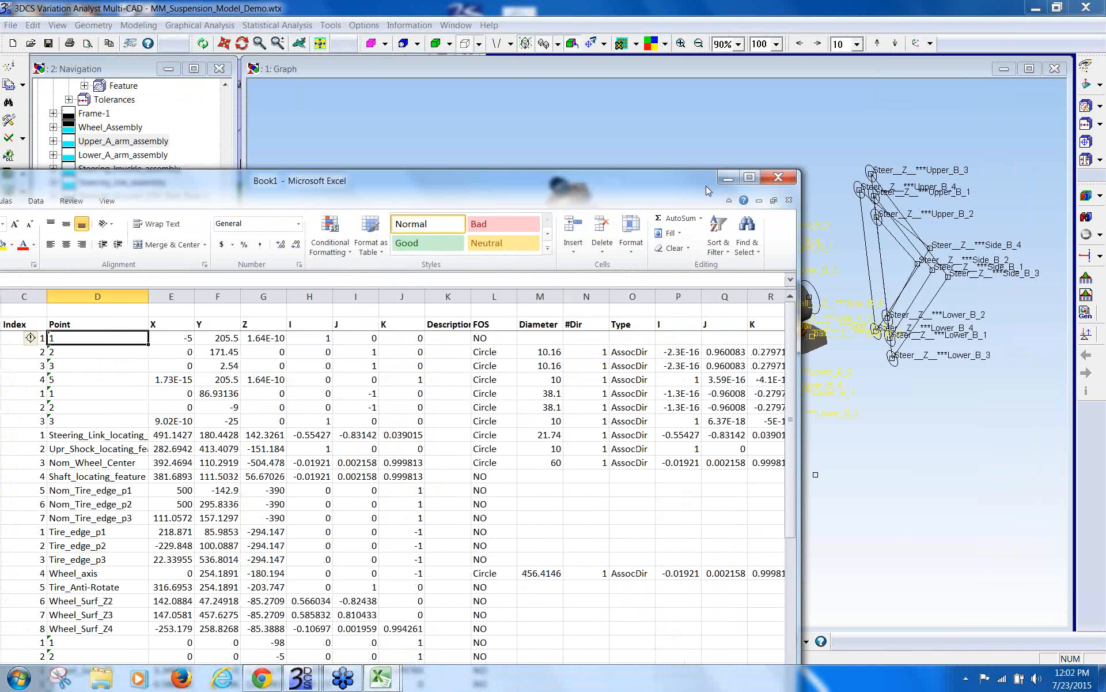
drag(708, 190, 757, 200)
click(829, 186)
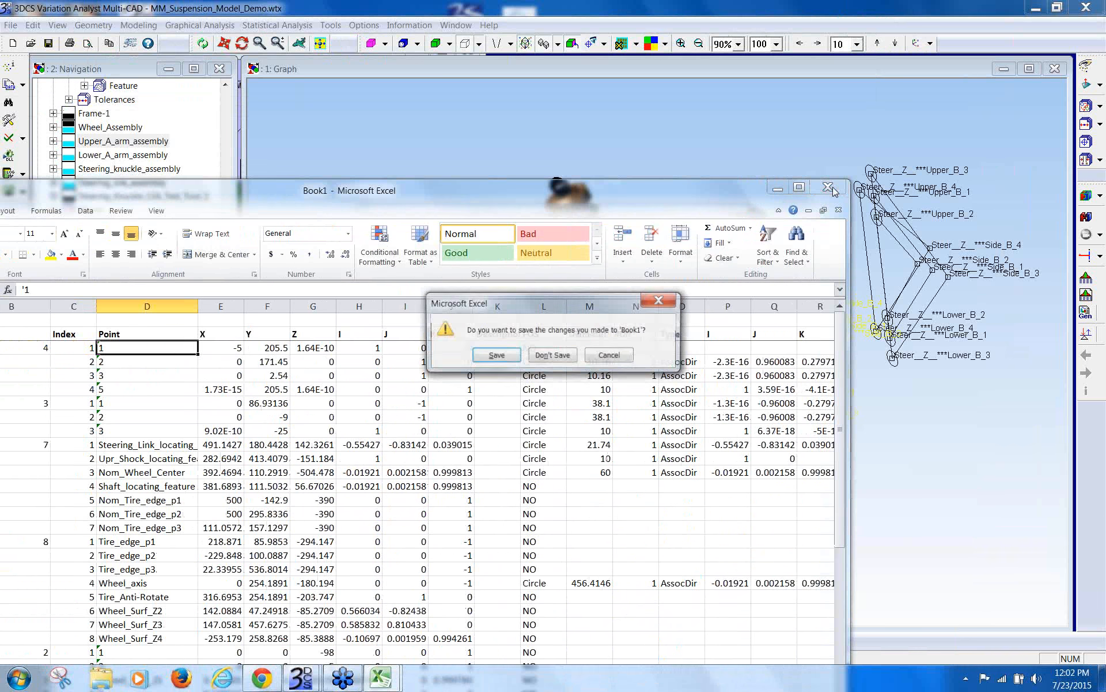
click(557, 357)
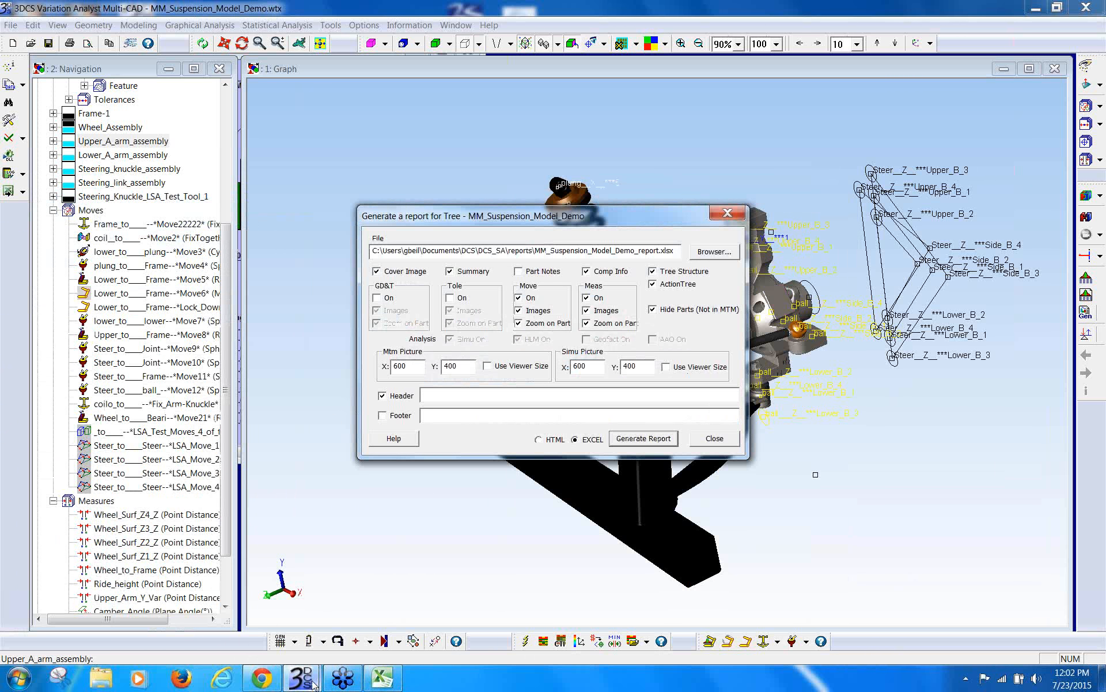
Step: Close the report generation dialog to get back to the suspension model
mouse_move(313, 684)
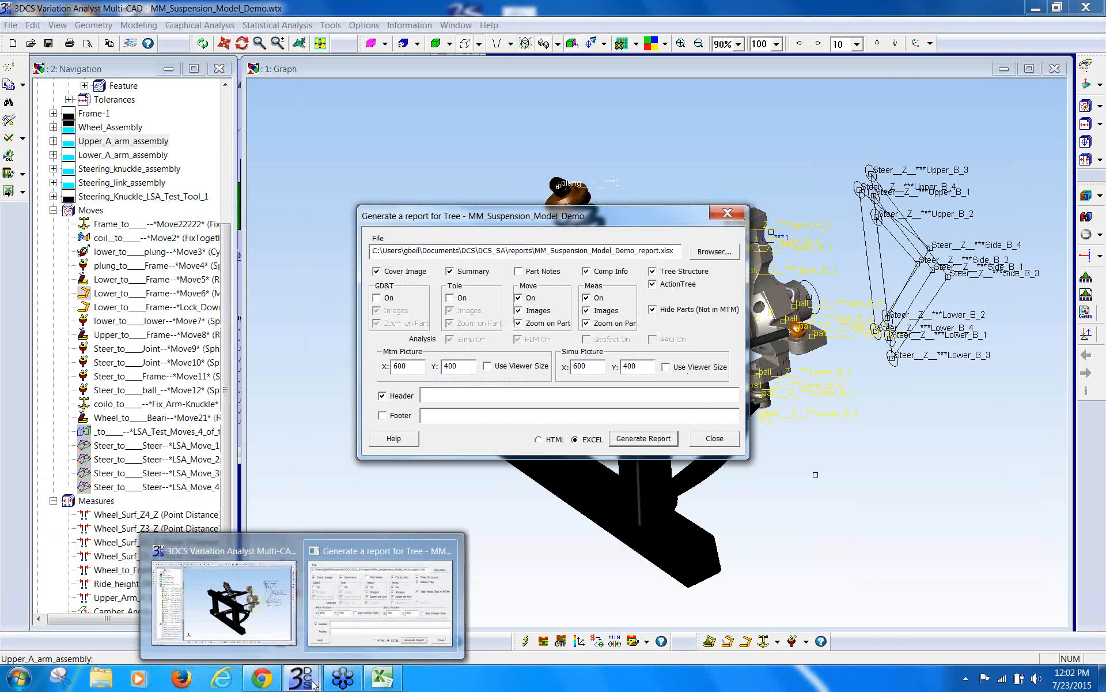
click(344, 684)
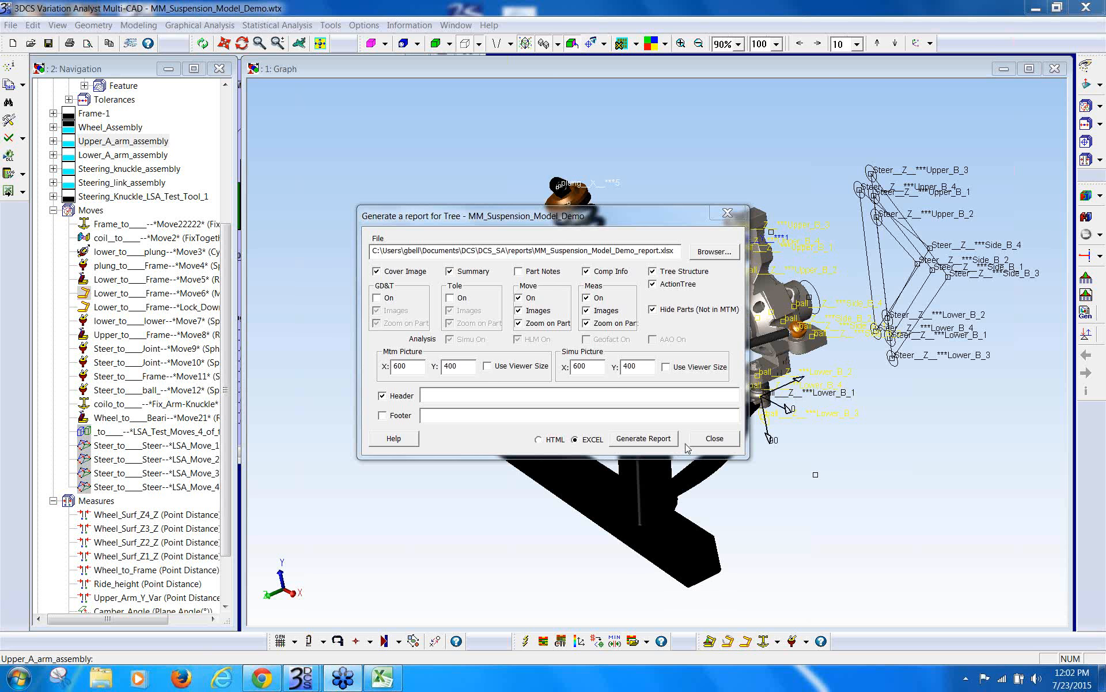
click(715, 439)
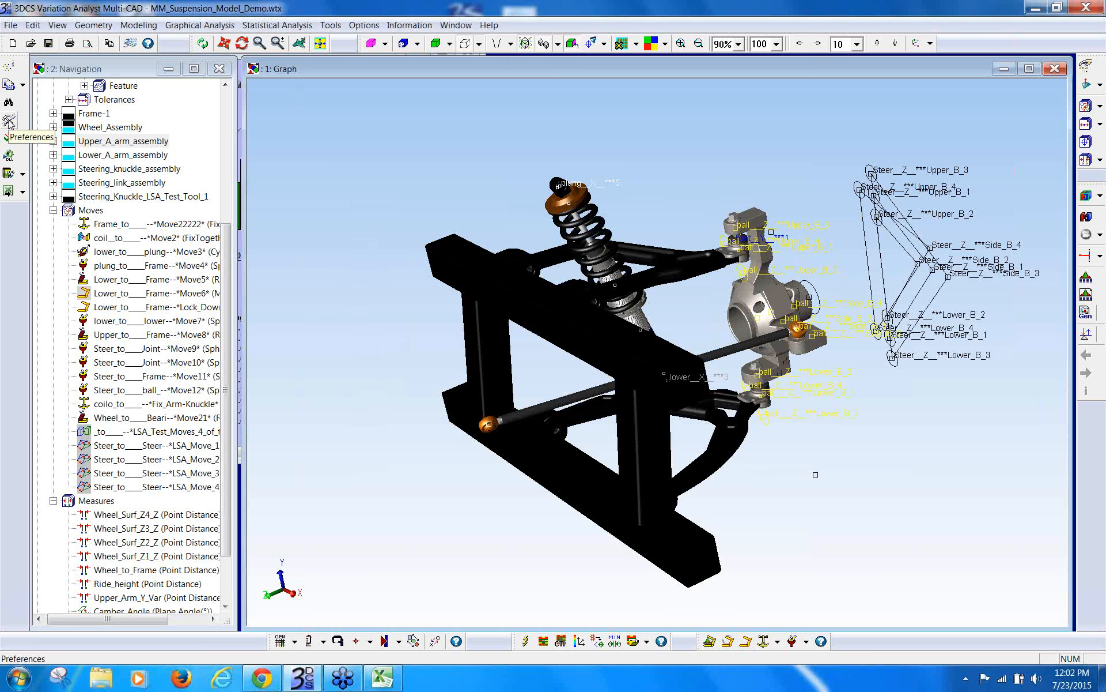
Step: Turn off the customized alias display for moves, tolerances and points in the preferences
click(8, 120)
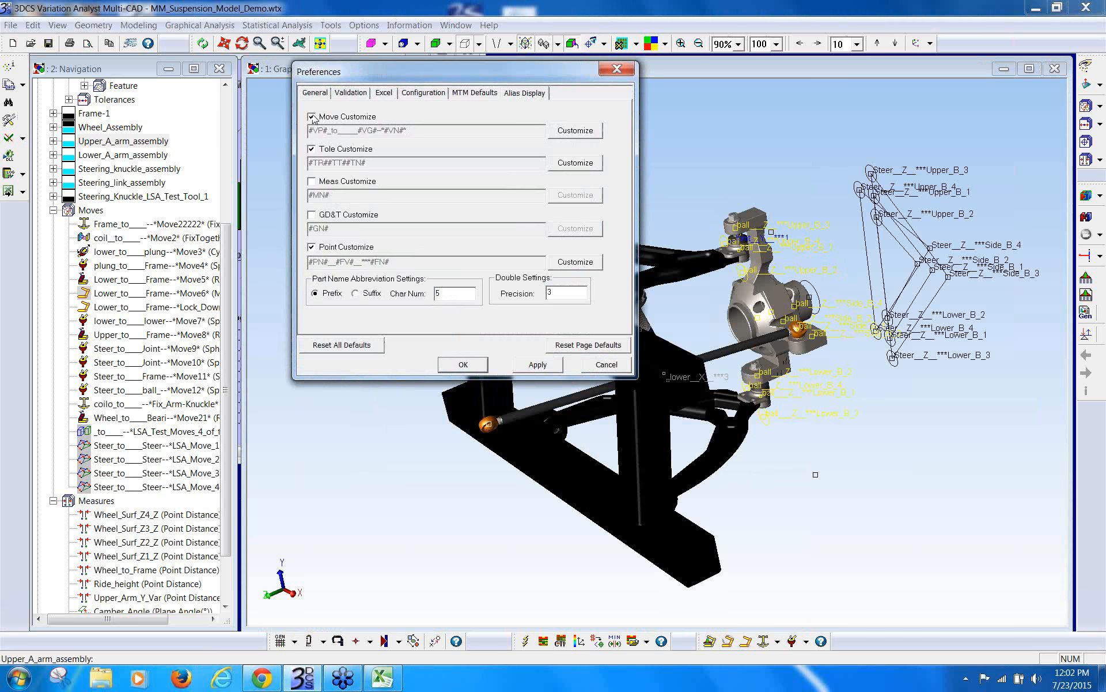
click(312, 117)
click(312, 149)
click(312, 248)
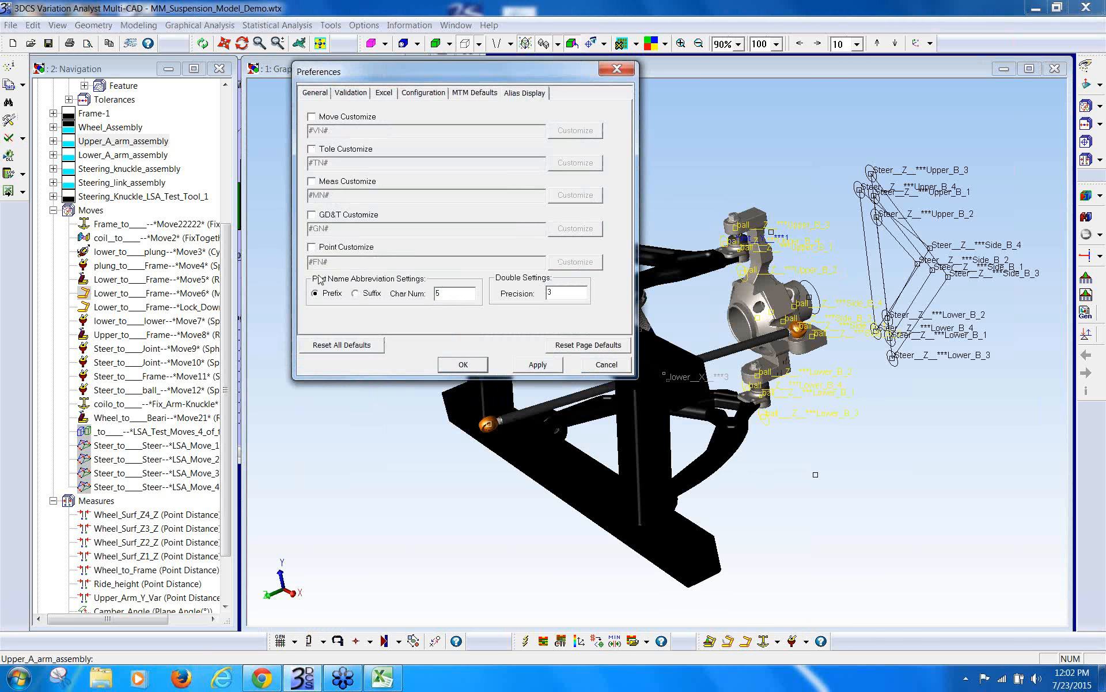
click(476, 368)
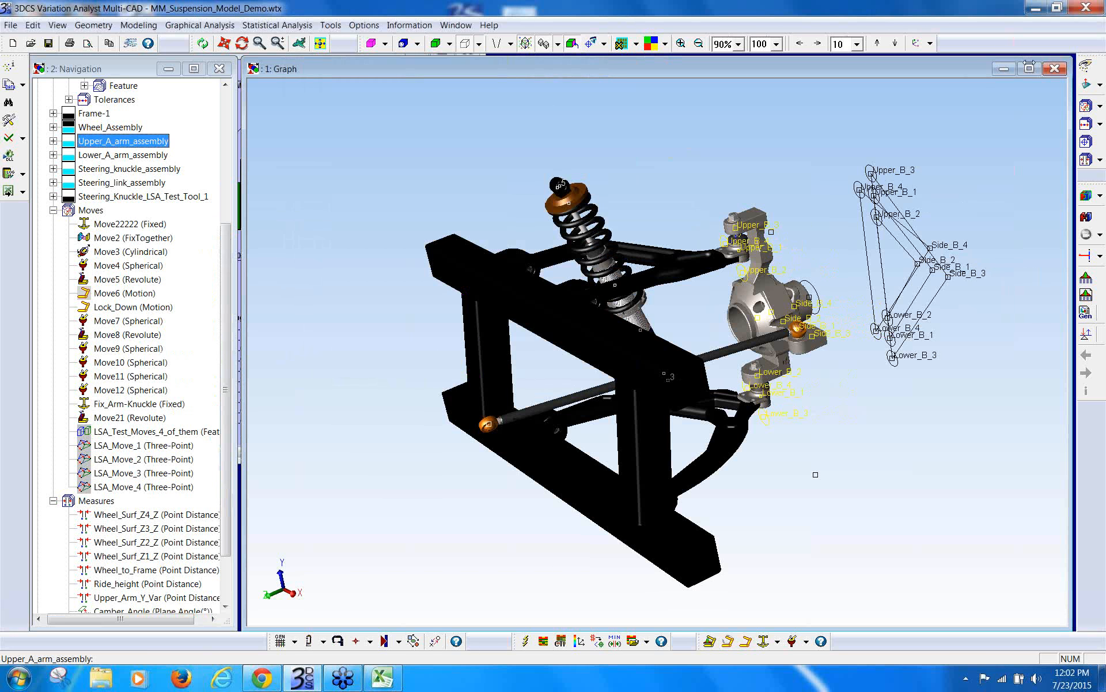
Step: Narrow the Graph window beside the navigation tree and reposition the Analysis window
click(1069, 35)
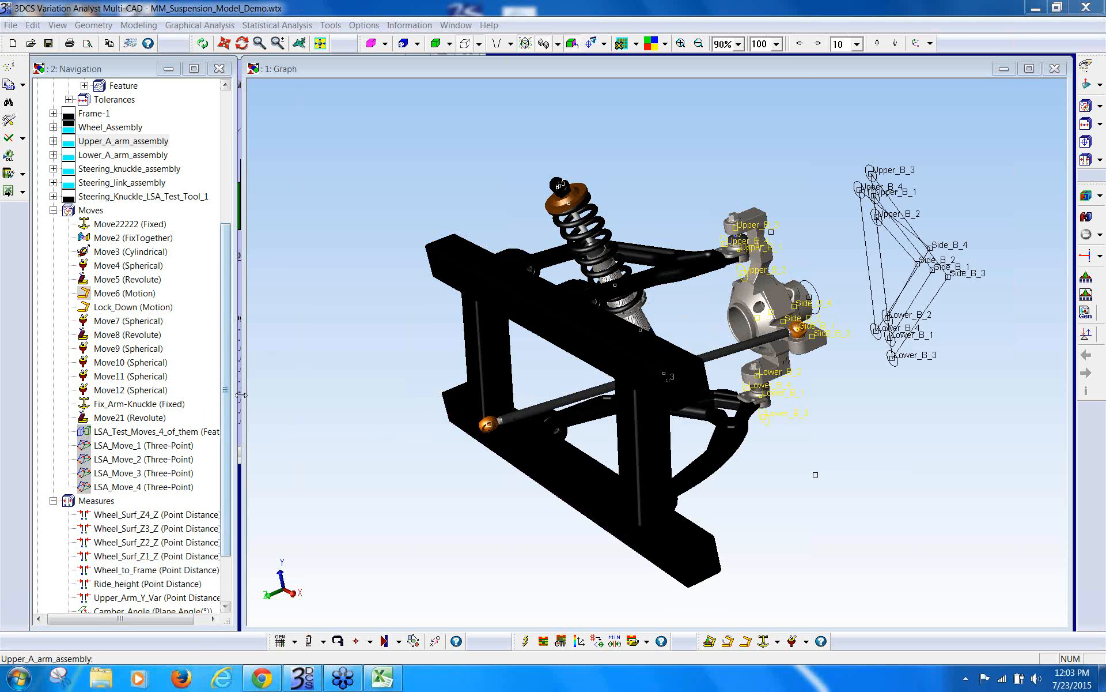
drag(239, 422, 255, 411)
click(256, 410)
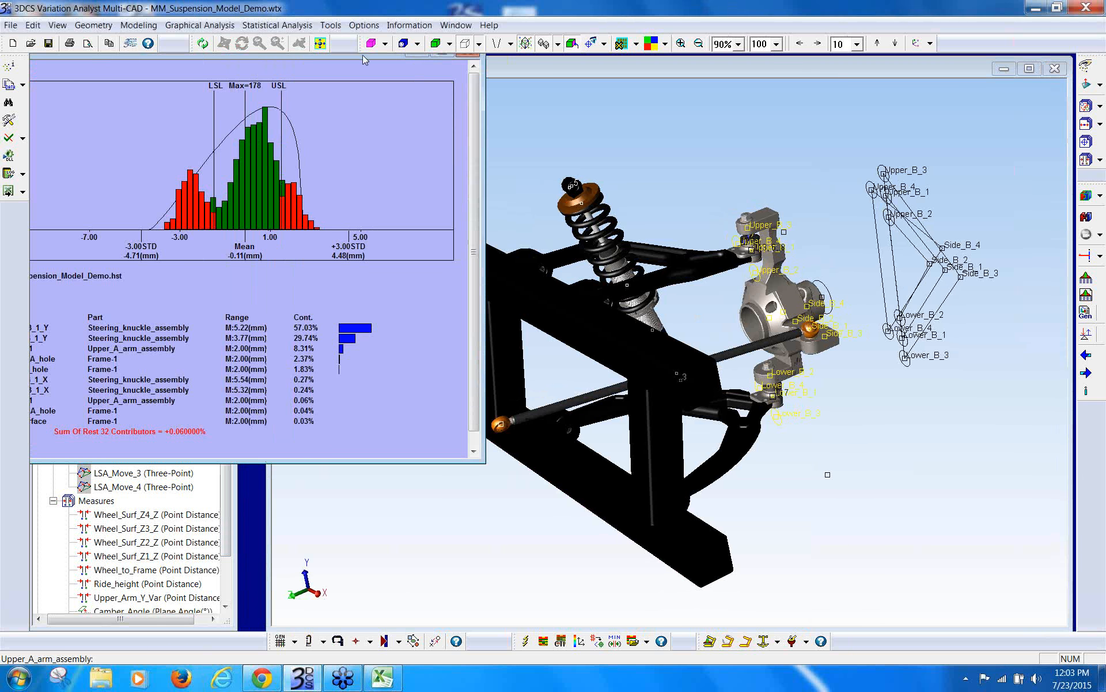
drag(362, 54, 389, 102)
click(765, 202)
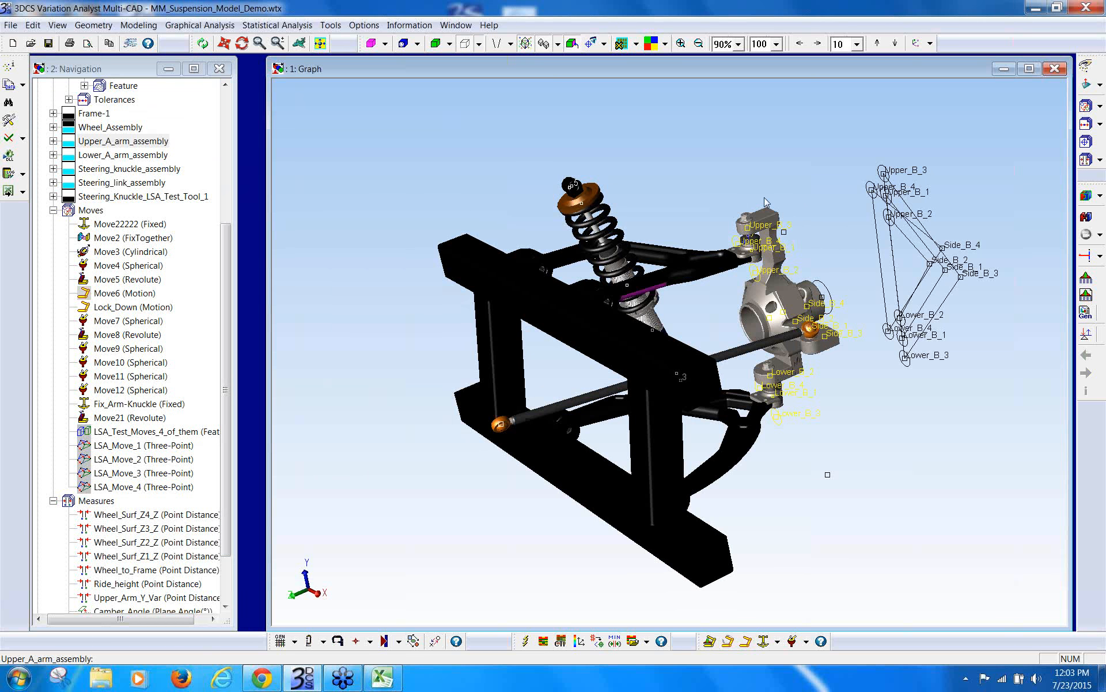
click(822, 110)
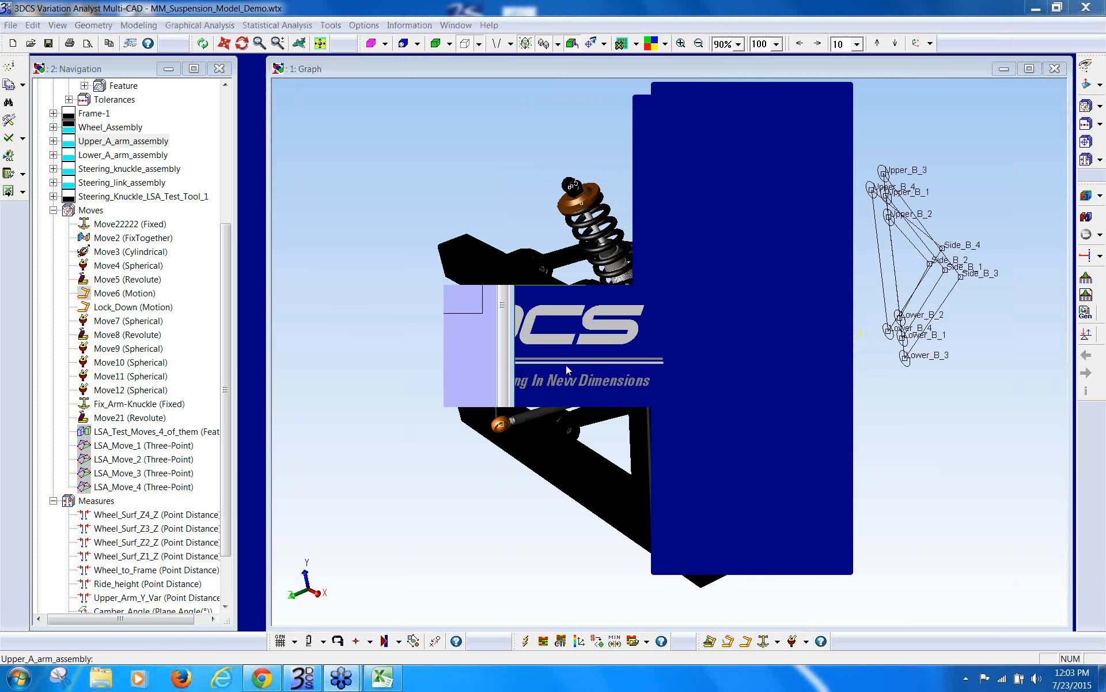